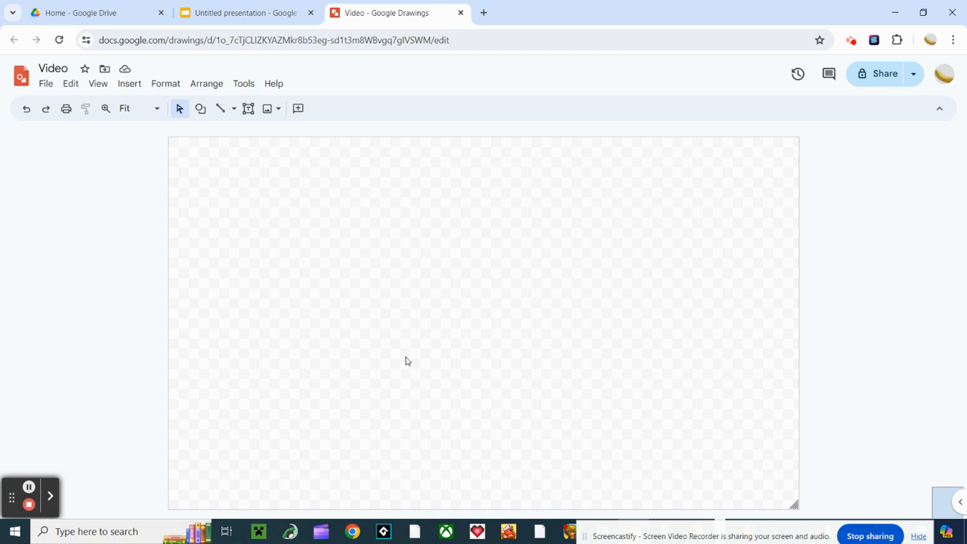
{"action": "left_click_drag", "start_coordinate": [606, 537], "coordinate": [785, 540]}
{"action": "left_click", "coordinate": [720, 524]}
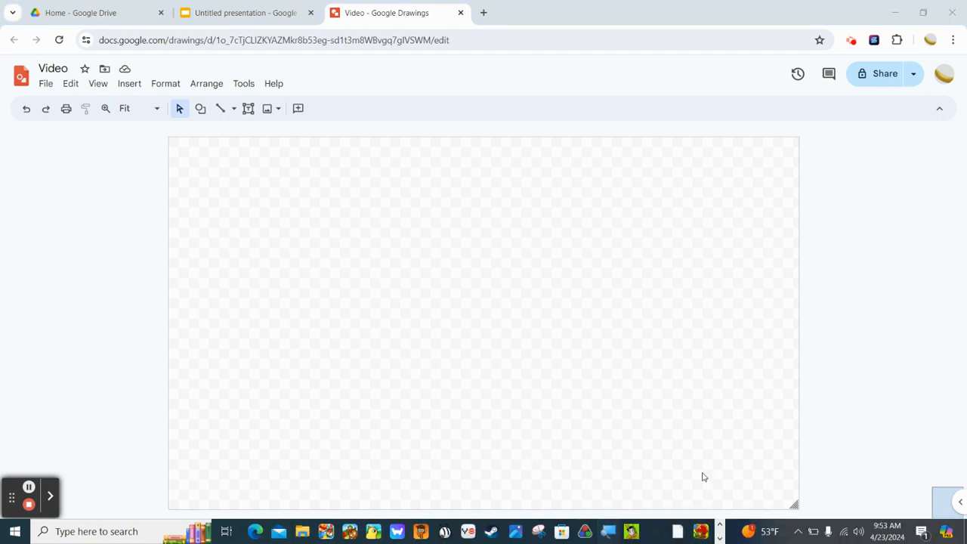
{"action": "left_click", "coordinate": [719, 538]}
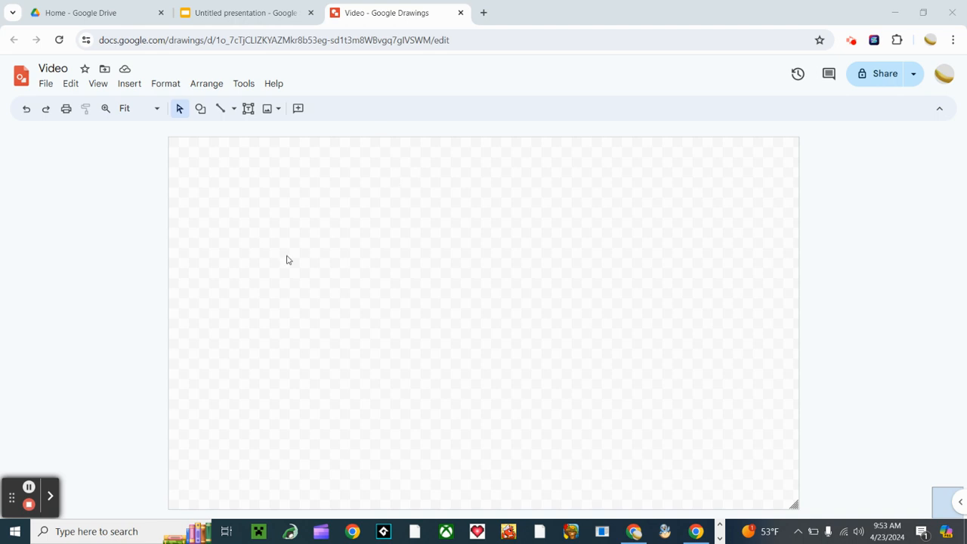
Step: Switch to the untitled Google Slides presentation and rename it "Video"
{"action": "left_click", "coordinate": [290, 7]}
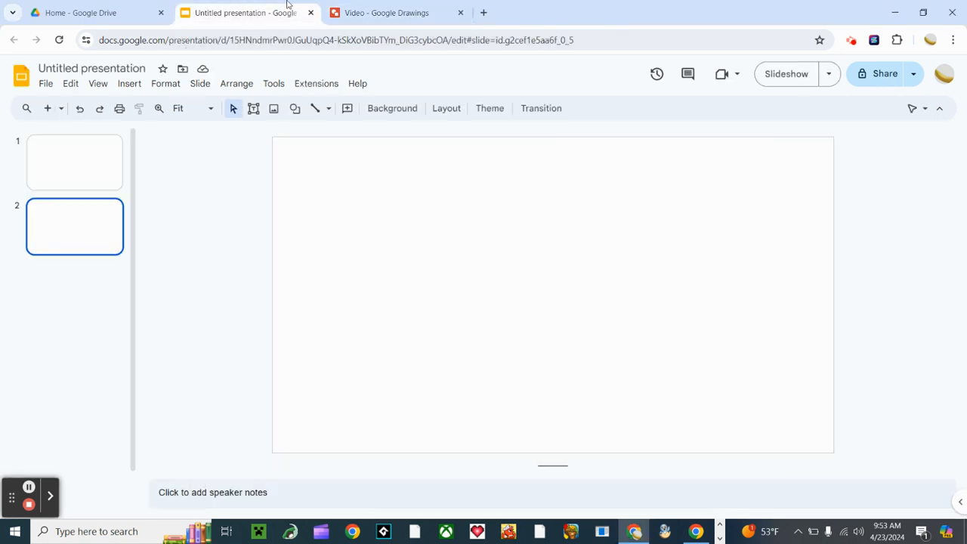
{"action": "left_click", "coordinate": [142, 69]}
{"action": "type", "text": "V"}
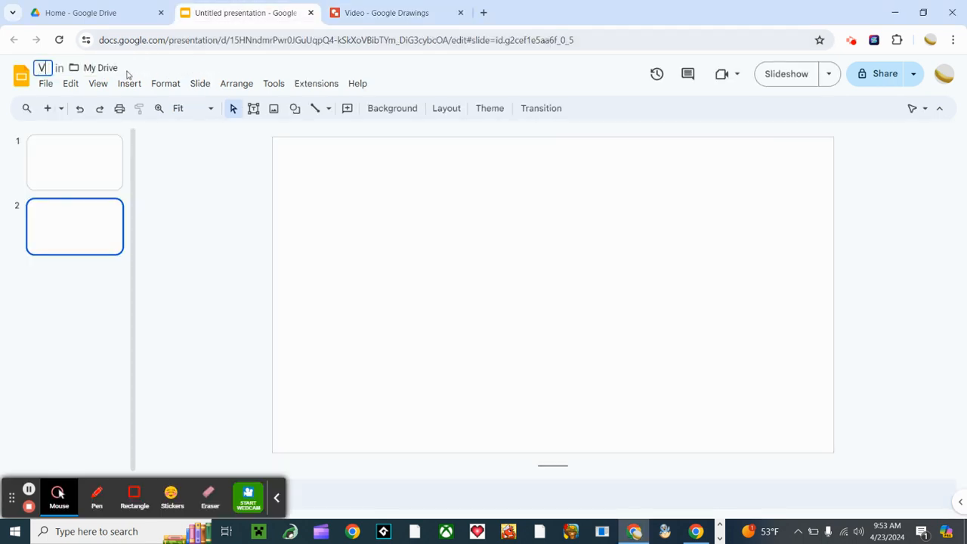
{"action": "type", "text": "ideo"}
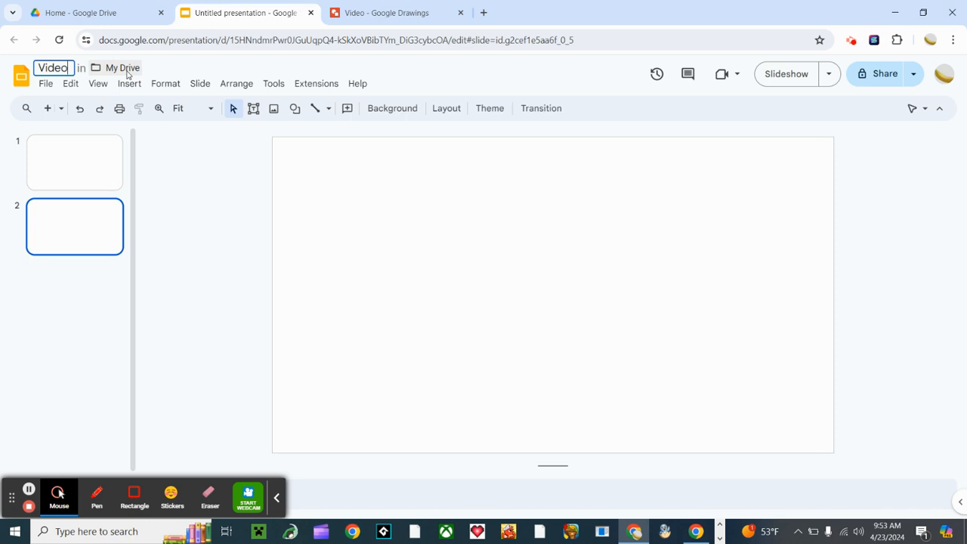
{"action": "key", "text": "Return"}
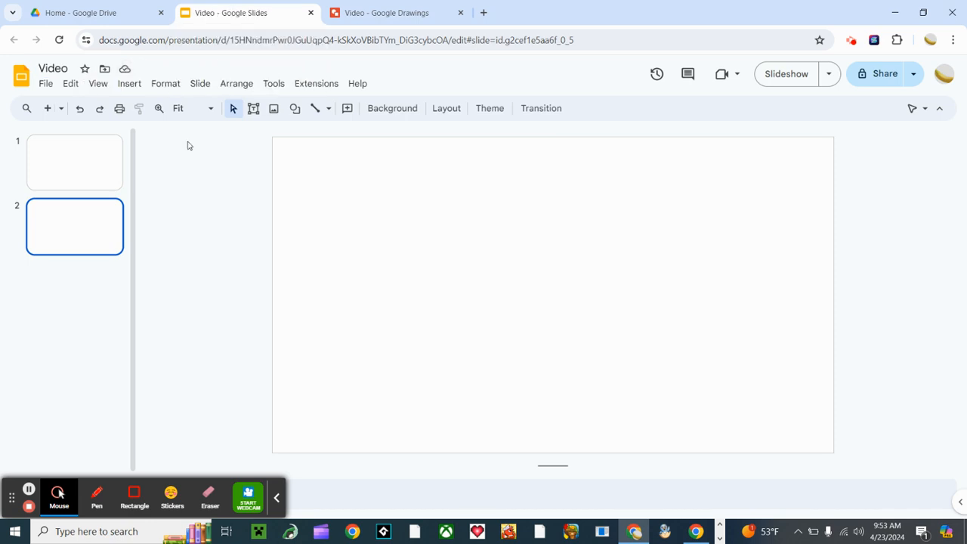
Step: Return to the Google Drawings file and insert the 3Dash screenshot from the computer's Pictures folder
{"action": "left_click", "coordinate": [351, 6]}
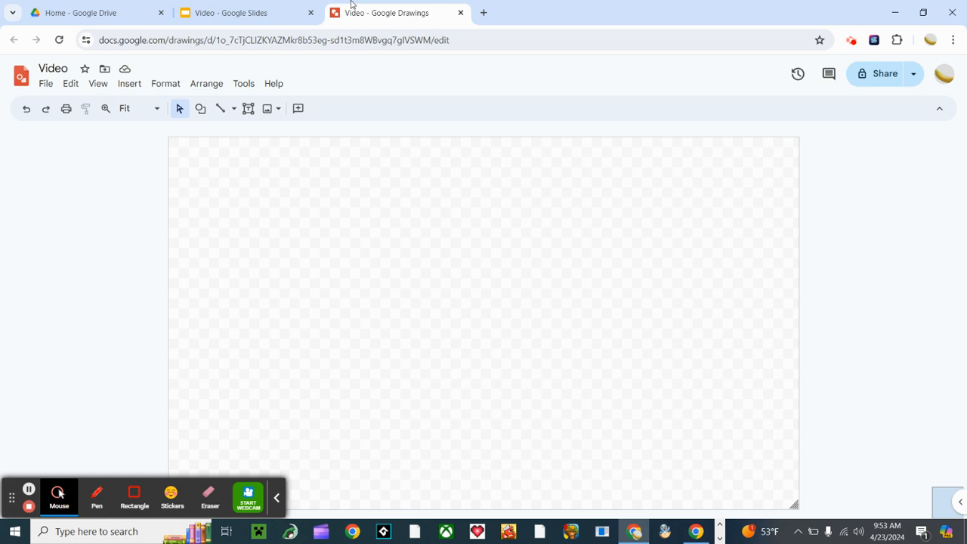
{"action": "left_click", "coordinate": [277, 497]}
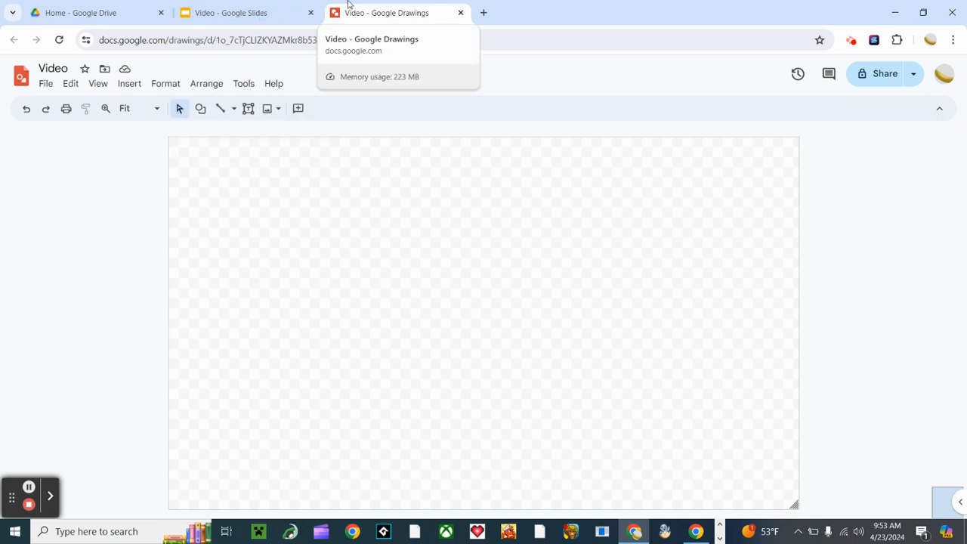
{"action": "left_click", "coordinate": [277, 109]}
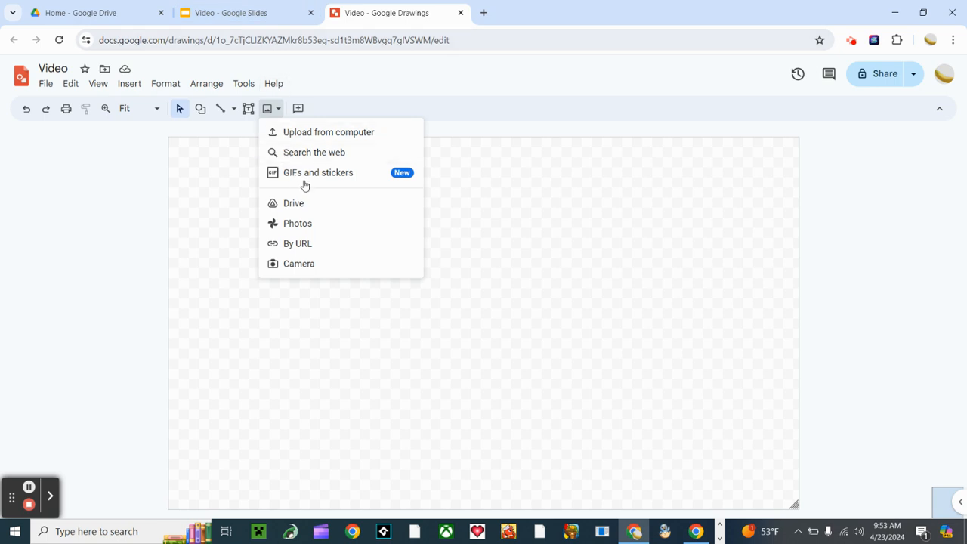
{"action": "left_click", "coordinate": [348, 133]}
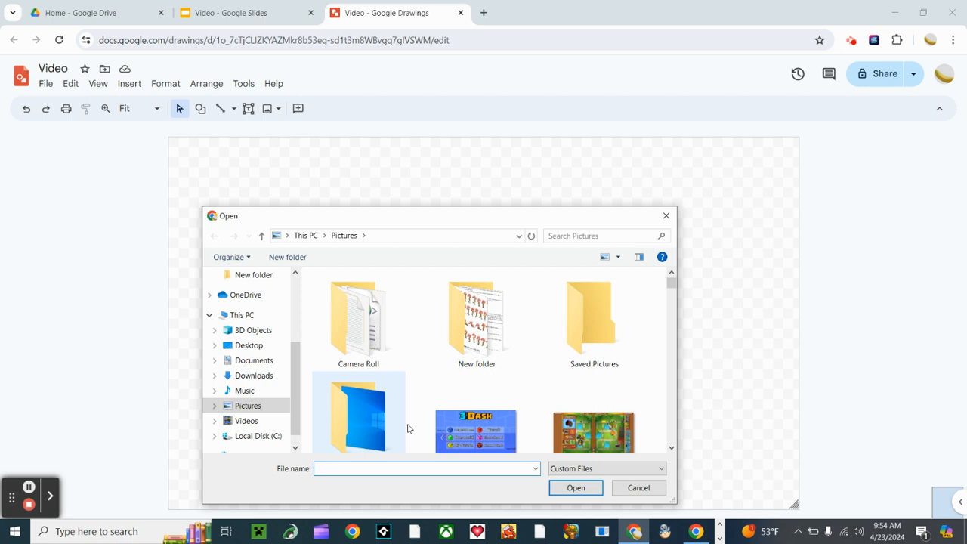
{"action": "double_click", "coordinate": [487, 436]}
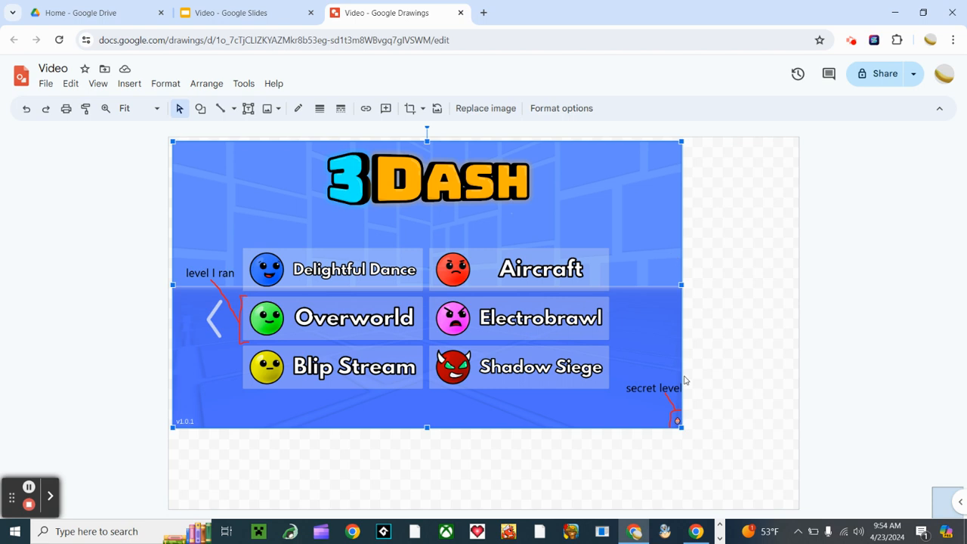
{"action": "left_click", "coordinate": [752, 372]}
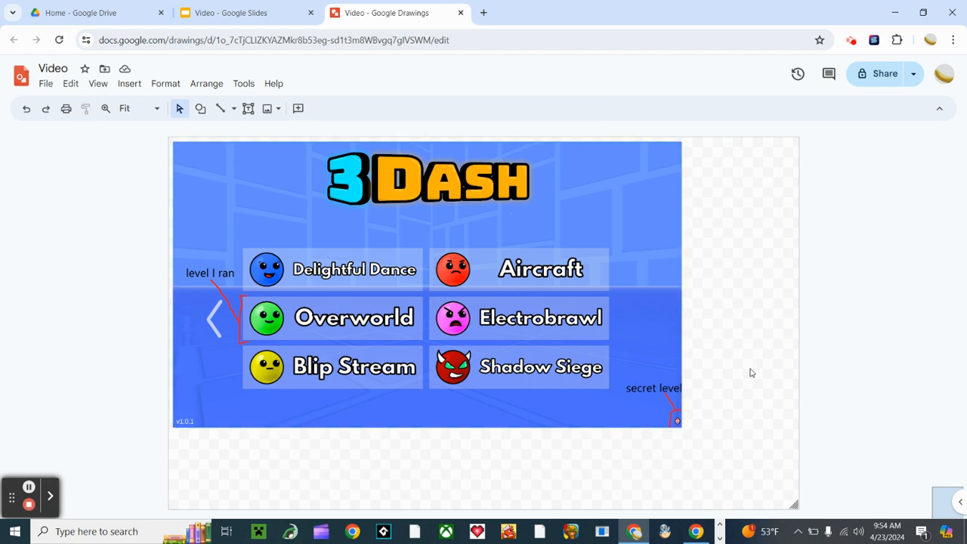
Step: Squash the 3Dash image vertically from its upper and lower edges, and narrow it from its right edge
{"action": "left_click", "coordinate": [671, 357]}
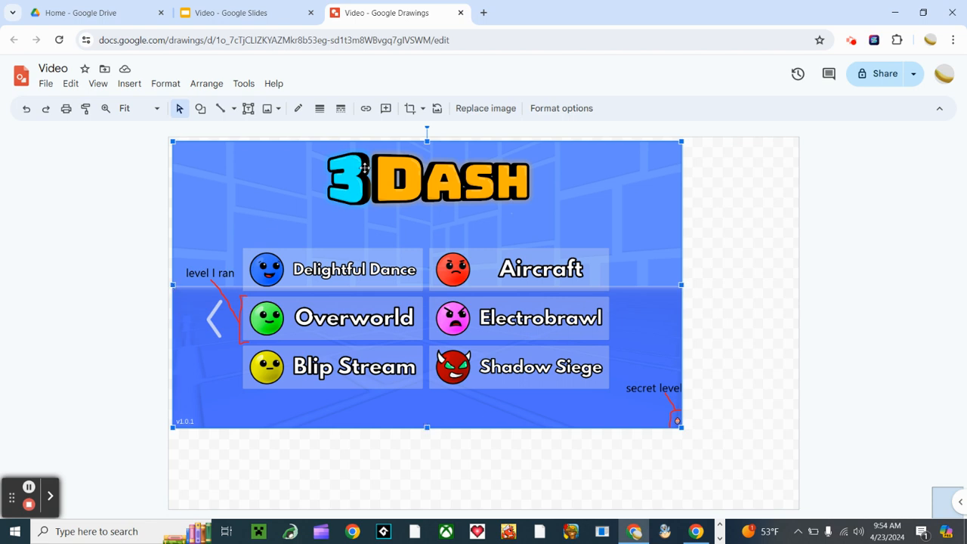
{"action": "left_click", "coordinate": [437, 160]}
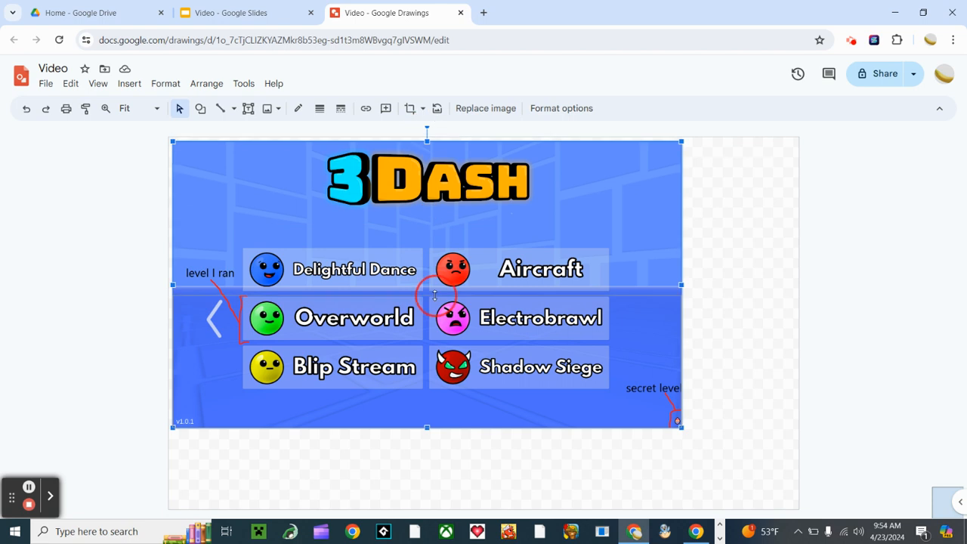
{"action": "left_click_drag", "start_coordinate": [436, 306], "coordinate": [416, 157]}
{"action": "left_click_drag", "start_coordinate": [426, 428], "coordinate": [427, 390]}
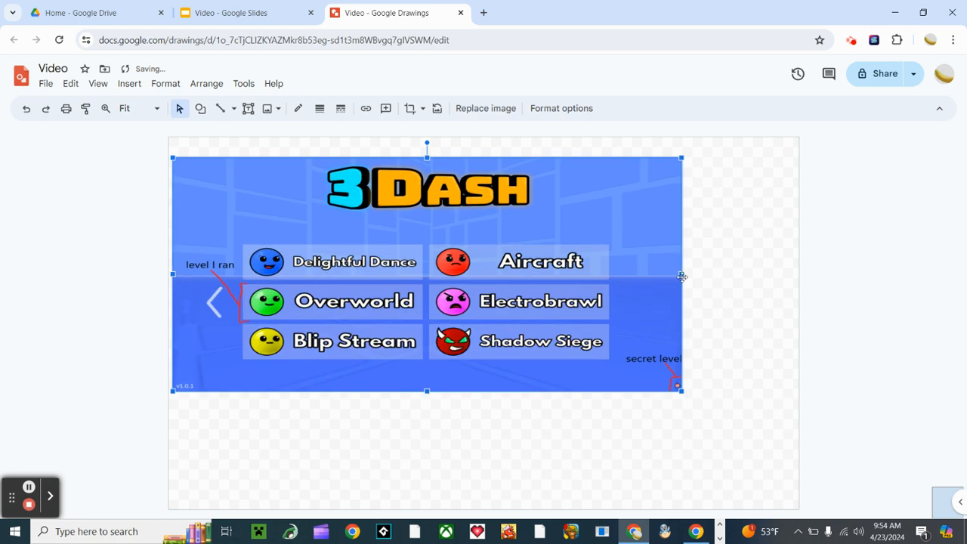
{"action": "left_click_drag", "start_coordinate": [682, 275], "coordinate": [651, 266]}
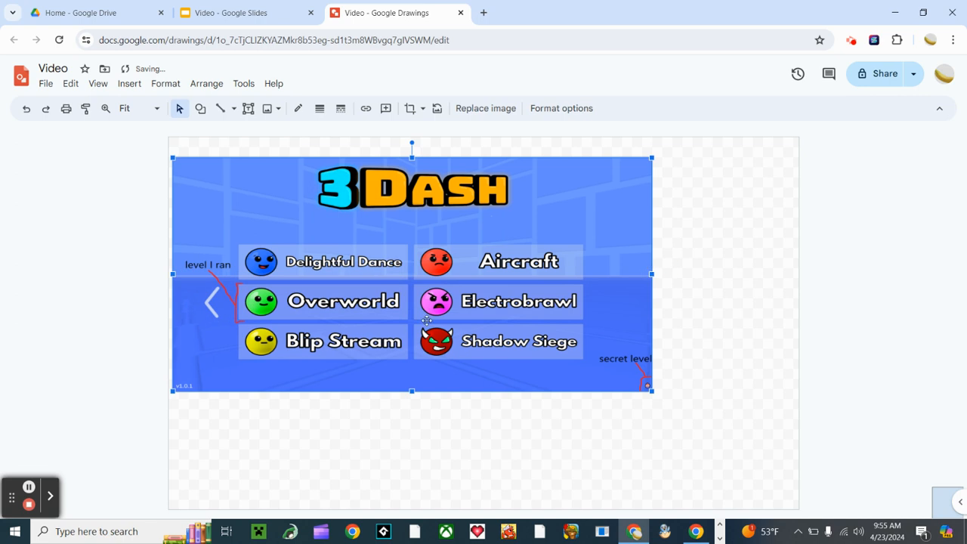
Step: Scale the 3Dash image down to half its width from its lower-right corner and enlarge it to nearly the canvas width
{"action": "left_click", "coordinate": [653, 392]}
{"action": "left_click_drag", "start_coordinate": [647, 386], "coordinate": [412, 223]}
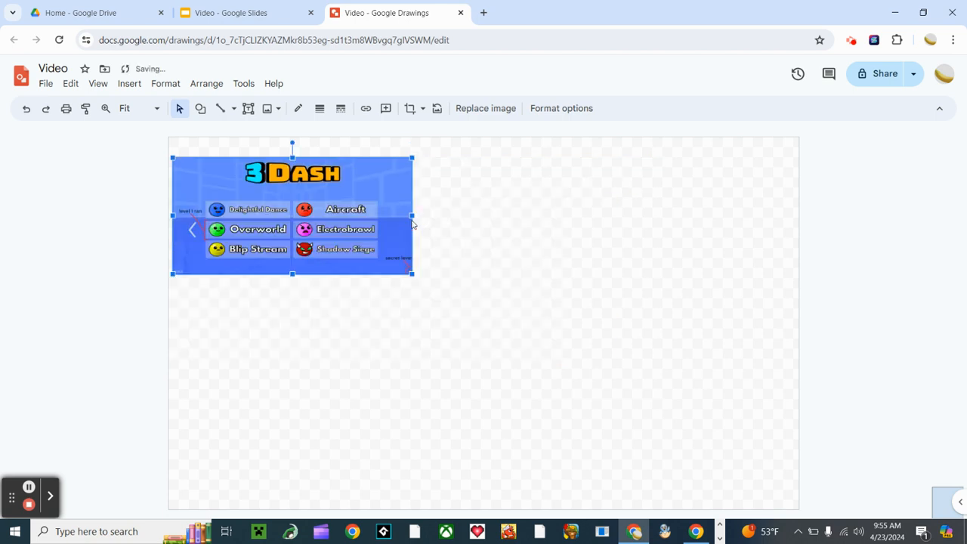
{"action": "left_click_drag", "start_coordinate": [412, 272], "coordinate": [571, 438]}
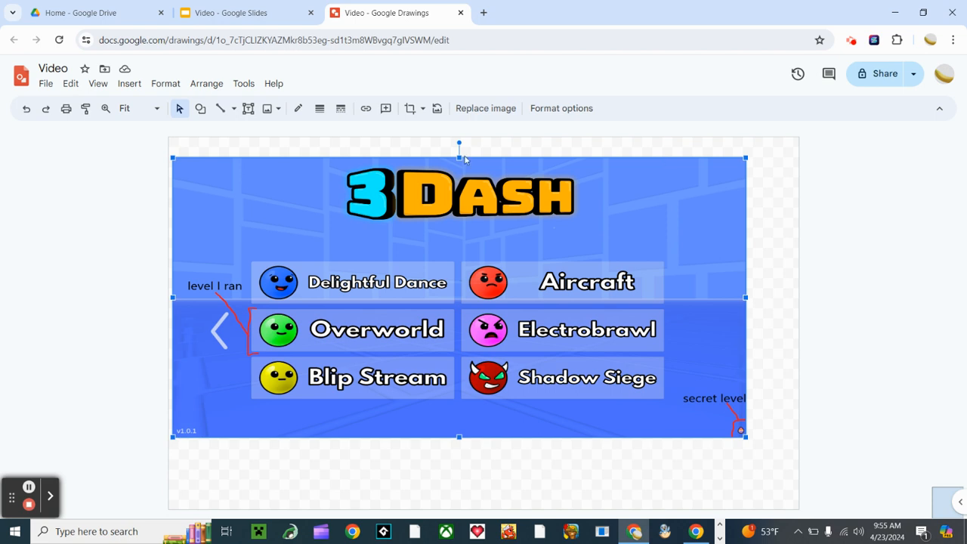
Step: Rotate the 3Dash image upside down and turn it back upright
{"action": "left_click_drag", "start_coordinate": [459, 142], "coordinate": [512, 200]}
{"action": "left_click_drag", "start_coordinate": [526, 158], "coordinate": [458, 440]}
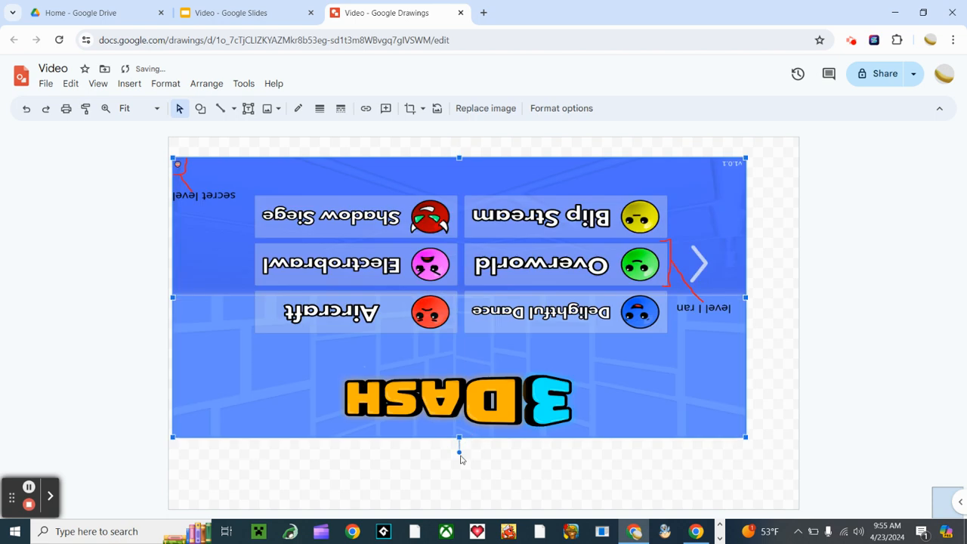
{"action": "left_click_drag", "start_coordinate": [459, 451], "coordinate": [458, 160]}
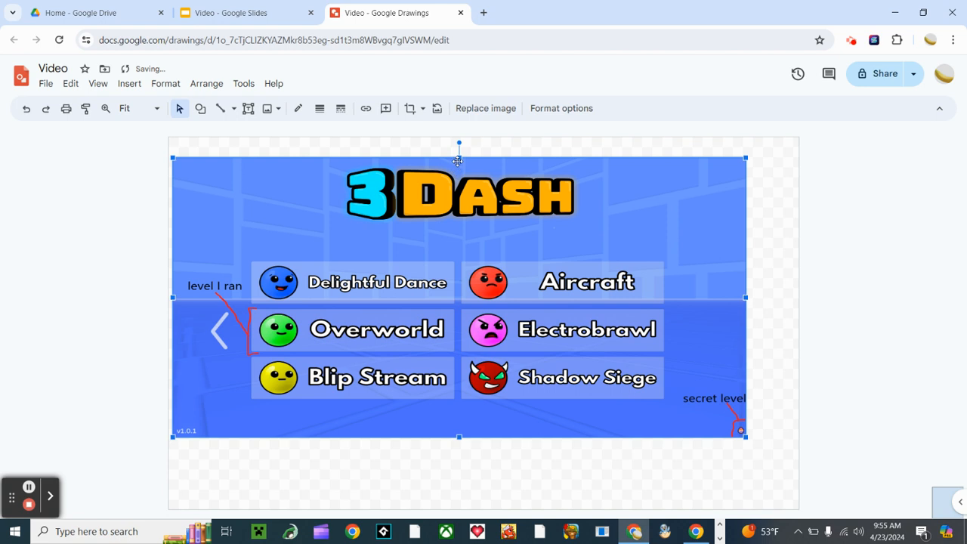
Step: Rotate the 3Dash image diagonally and onto its side, and return it to the upright orientation
{"action": "left_click_drag", "start_coordinate": [458, 143], "coordinate": [595, 175]}
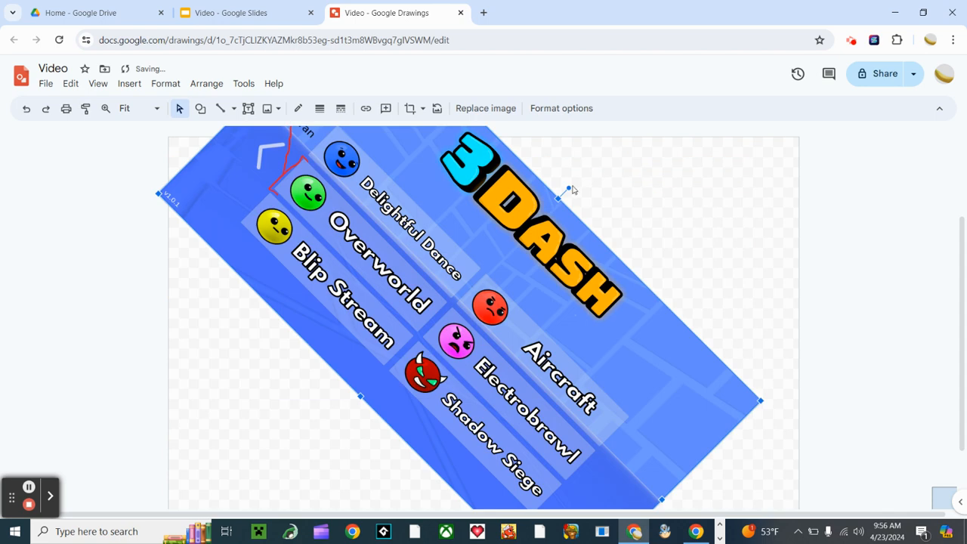
{"action": "left_click_drag", "start_coordinate": [568, 189], "coordinate": [573, 296]}
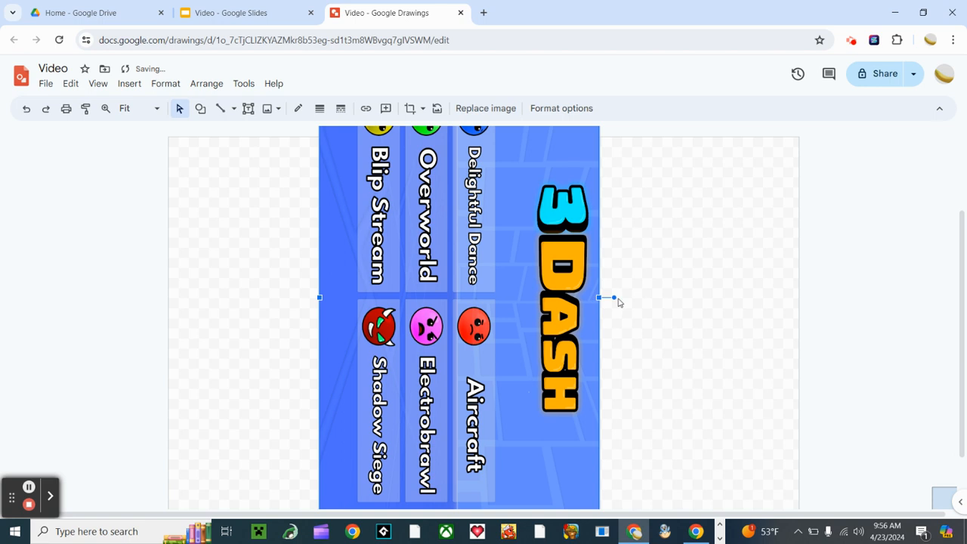
{"action": "left_click_drag", "start_coordinate": [615, 297], "coordinate": [453, 154]}
{"action": "left_click_drag", "start_coordinate": [455, 152], "coordinate": [451, 153]}
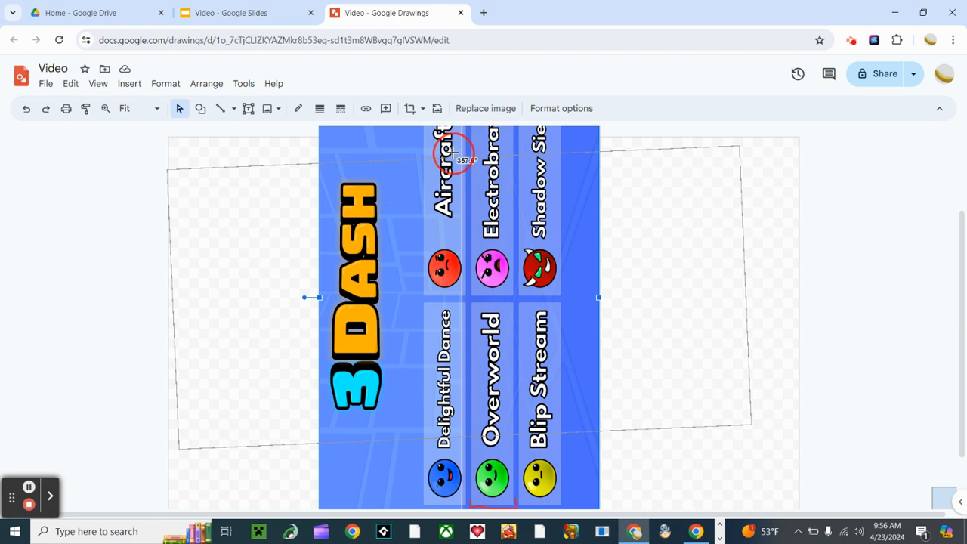
{"action": "left_click_drag", "start_coordinate": [451, 153], "coordinate": [451, 155]}
{"action": "left_click_drag", "start_coordinate": [452, 151], "coordinate": [456, 155]}
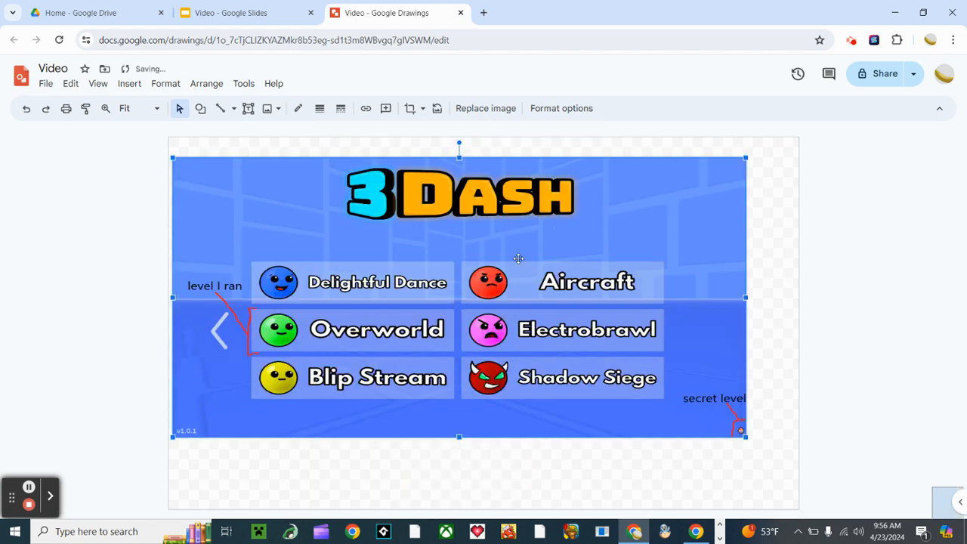
Step: Open the GIFs and stickers search and delete the 3Dash image from the canvas
{"action": "left_click", "coordinate": [279, 109]}
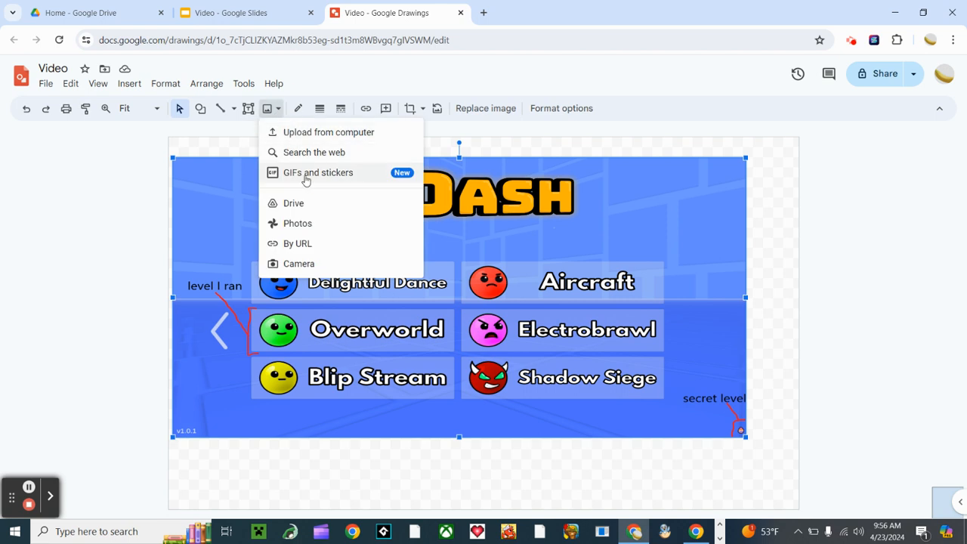
{"action": "left_click", "coordinate": [305, 174]}
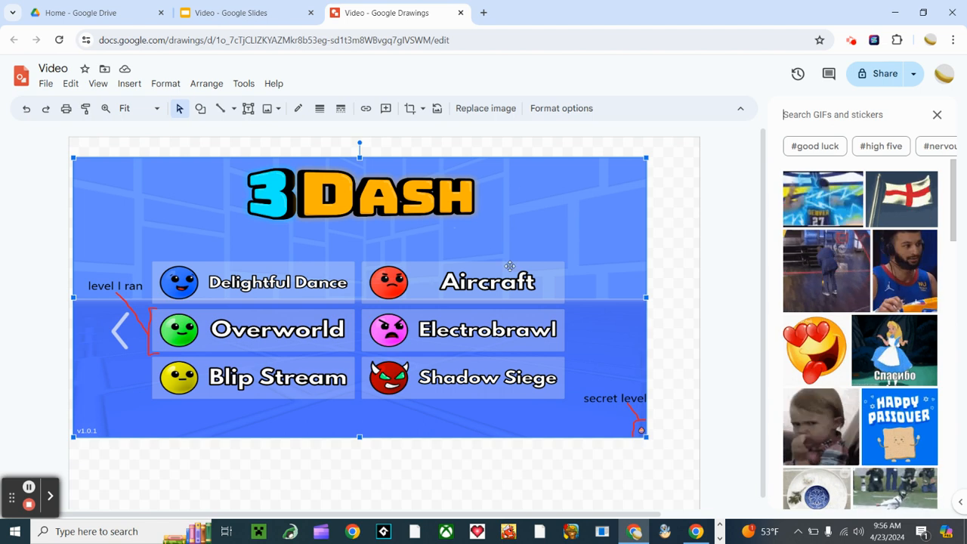
{"action": "key", "text": "Delete"}
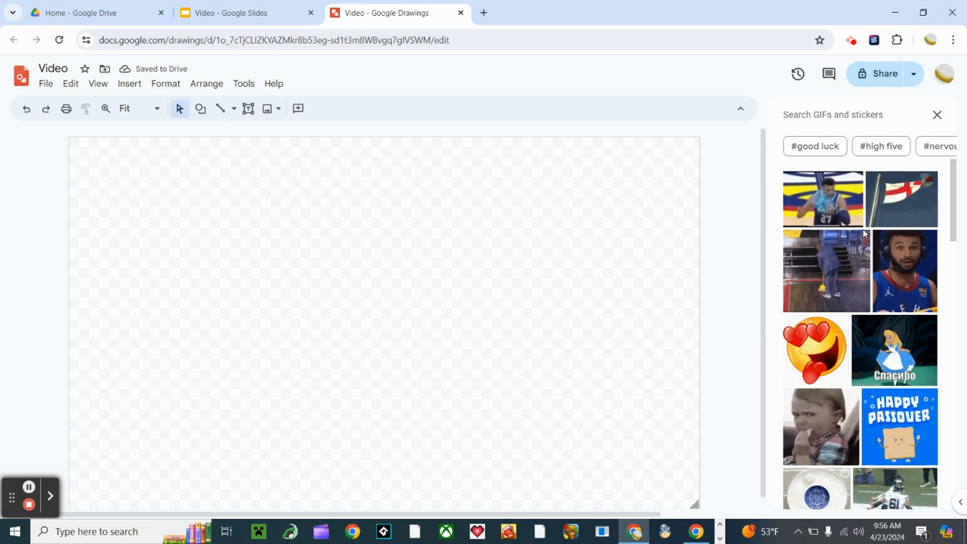
{"action": "left_click_drag", "start_coordinate": [855, 270], "coordinate": [827, 269]}
{"action": "left_click", "coordinate": [828, 269]}
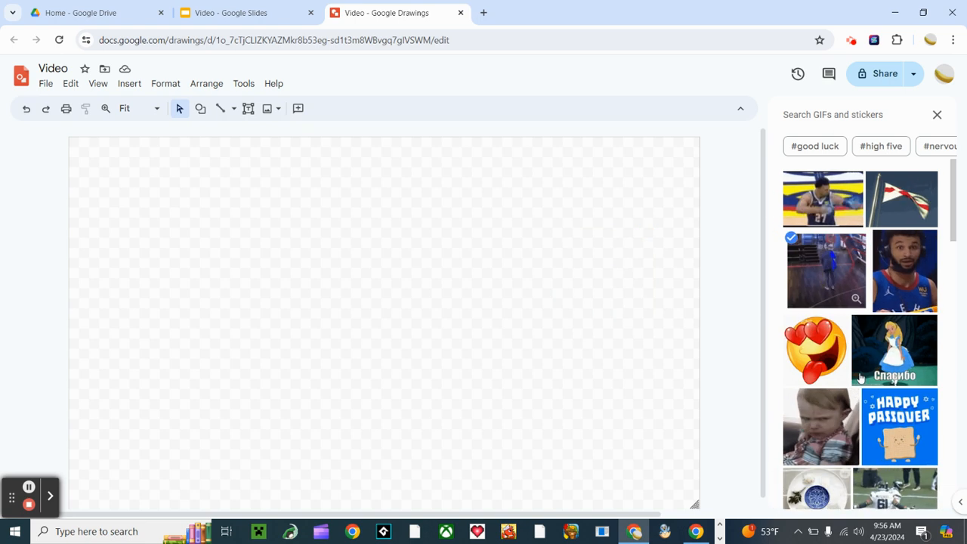
{"action": "left_click", "coordinate": [929, 264]}
{"action": "left_click_drag", "start_coordinate": [927, 266], "coordinate": [905, 273]}
{"action": "left_click", "coordinate": [905, 272]}
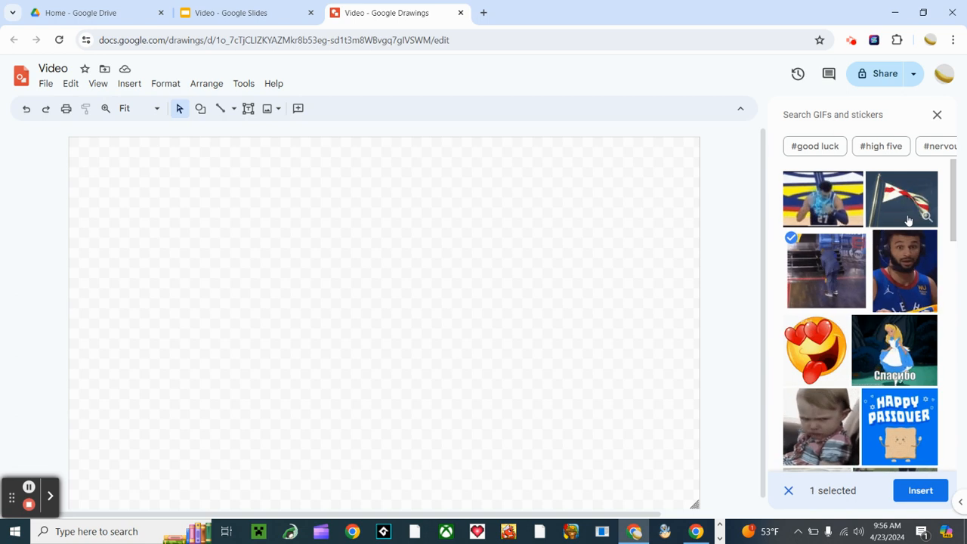
{"action": "left_click", "coordinate": [844, 264]}
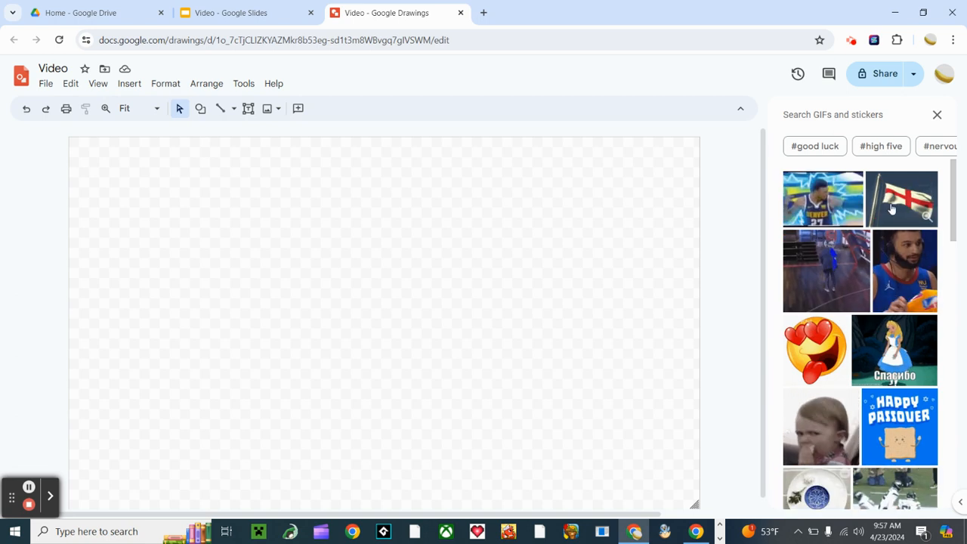
Step: Insert the waving white flag with a red cross GIF onto the canvas and close the GIF search
{"action": "left_click_drag", "start_coordinate": [892, 210], "coordinate": [430, 240]}
{"action": "left_click_drag", "start_coordinate": [205, 215], "coordinate": [360, 302]}
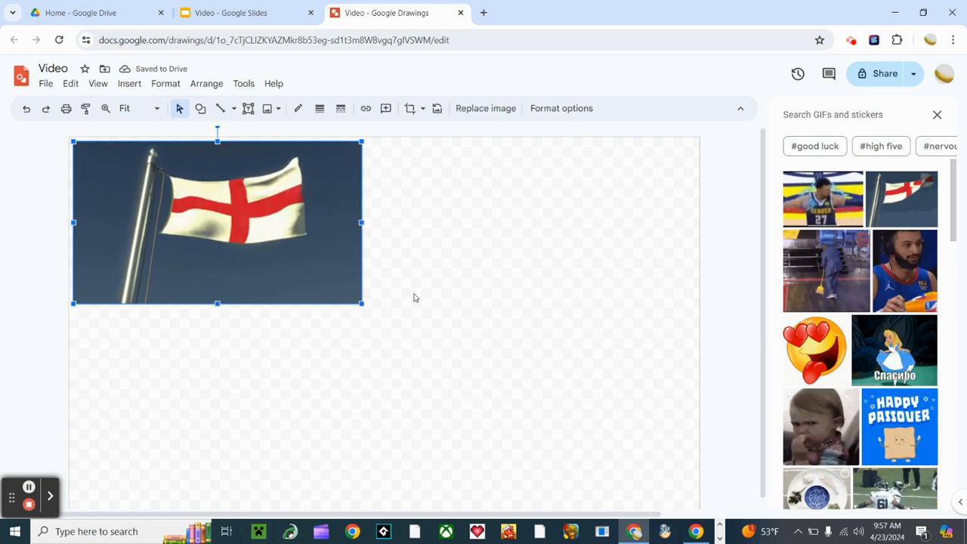
{"action": "left_click", "coordinate": [937, 115]}
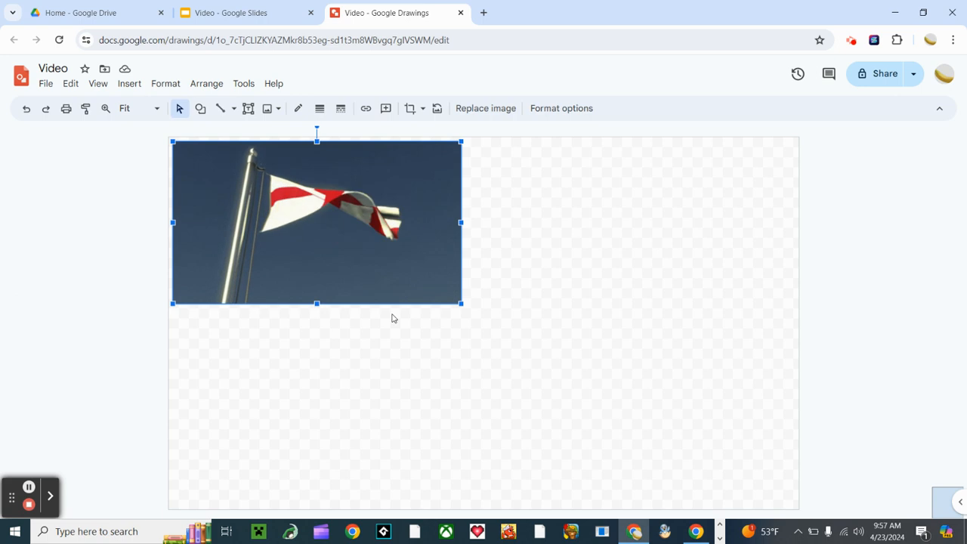
{"action": "left_click", "coordinate": [281, 109]}
{"action": "left_click", "coordinate": [301, 172]}
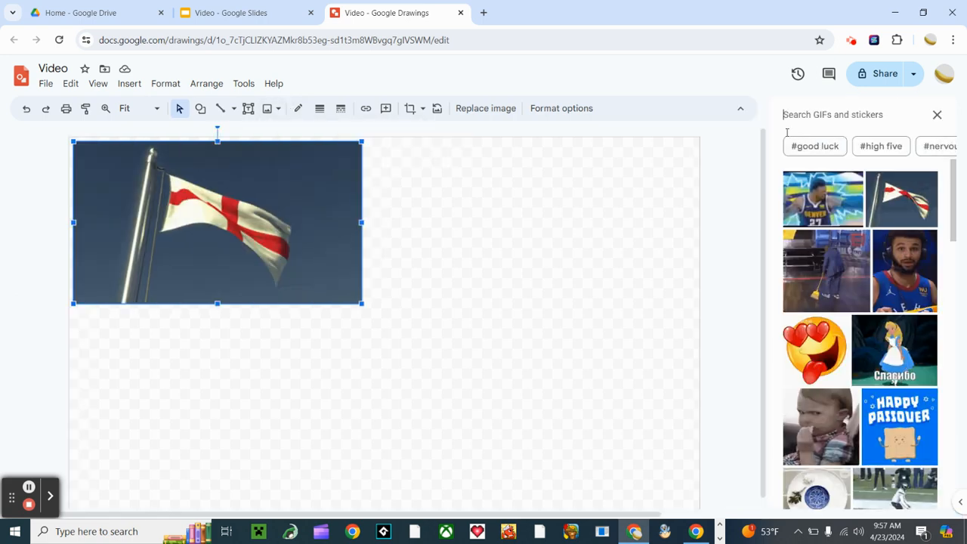
{"action": "left_click", "coordinate": [936, 114]}
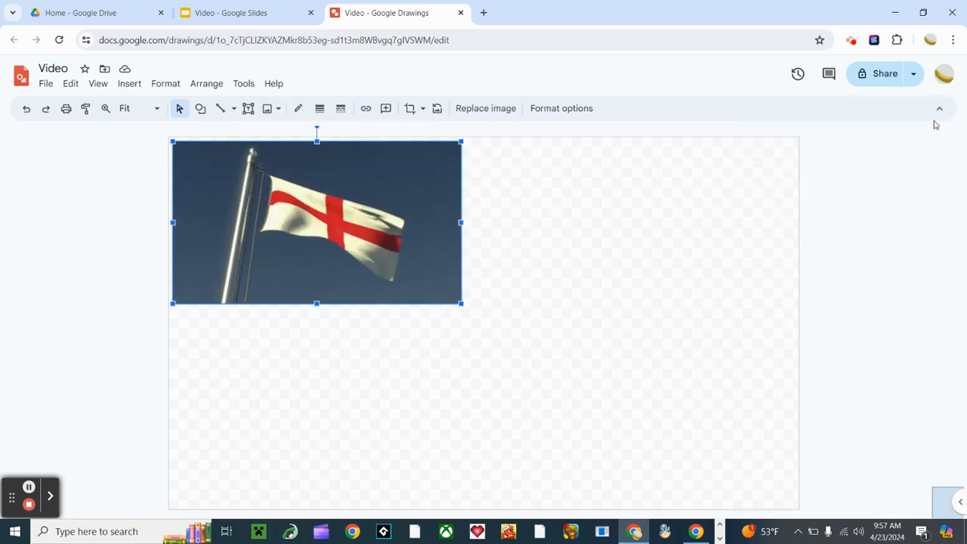
Step: Copy and paste the waving flag GIF, place the copy beside the original, and delete that copy
{"action": "right_click", "coordinate": [330, 218]}
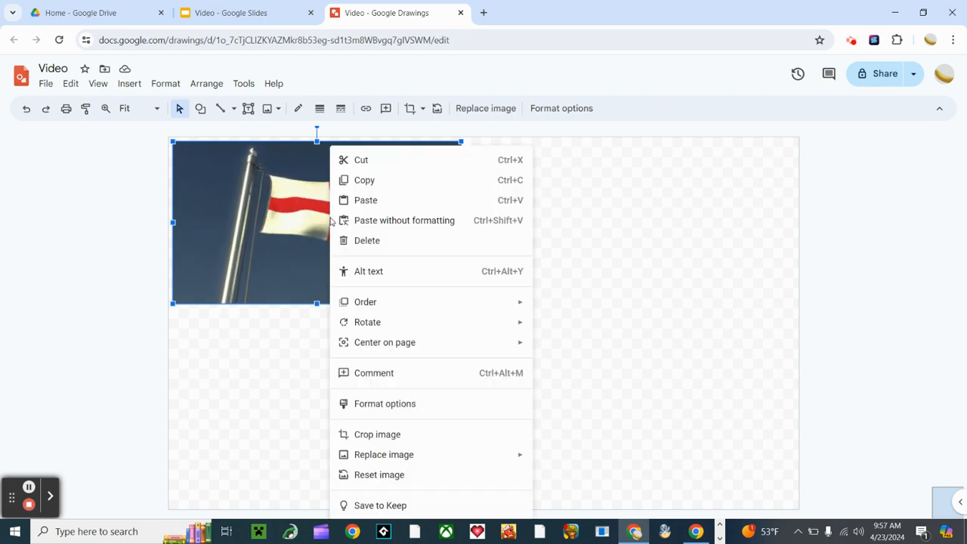
{"action": "left_click", "coordinate": [373, 185]}
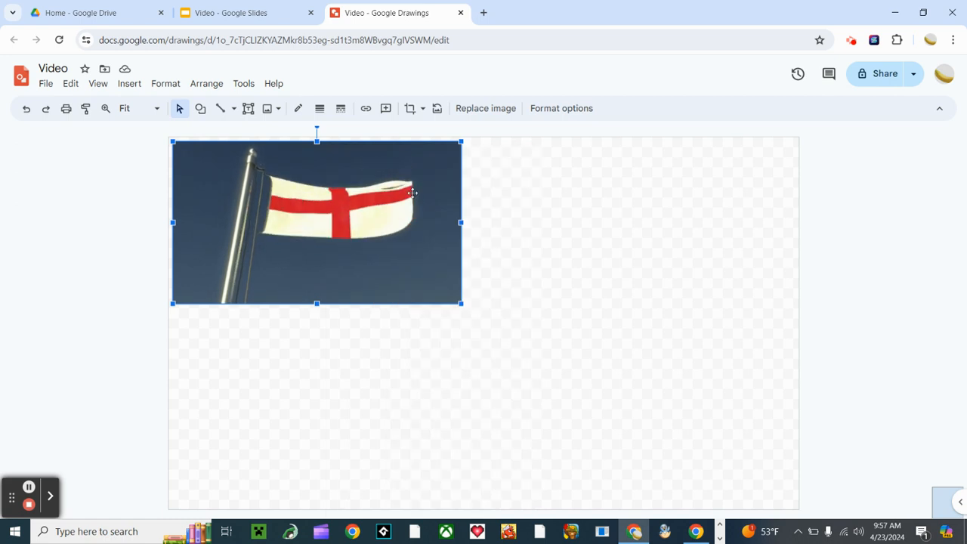
{"action": "left_click", "coordinate": [613, 244]}
{"action": "right_click", "coordinate": [613, 245]}
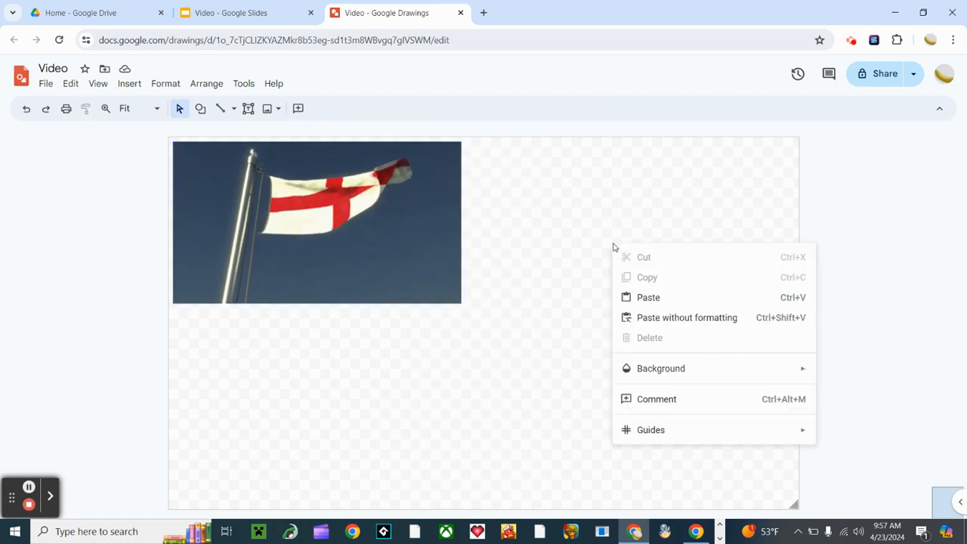
{"action": "left_click", "coordinate": [644, 302]}
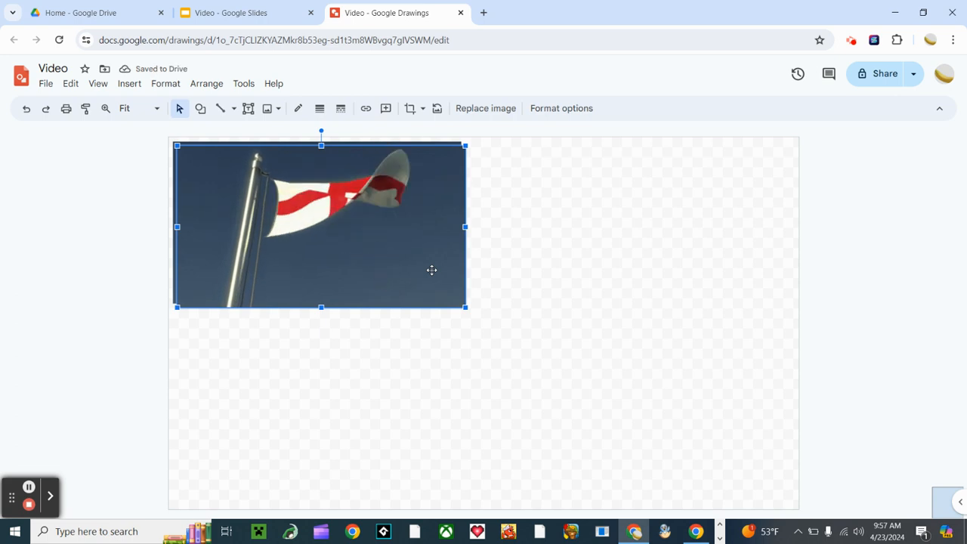
{"action": "left_click_drag", "start_coordinate": [431, 270], "coordinate": [774, 298]}
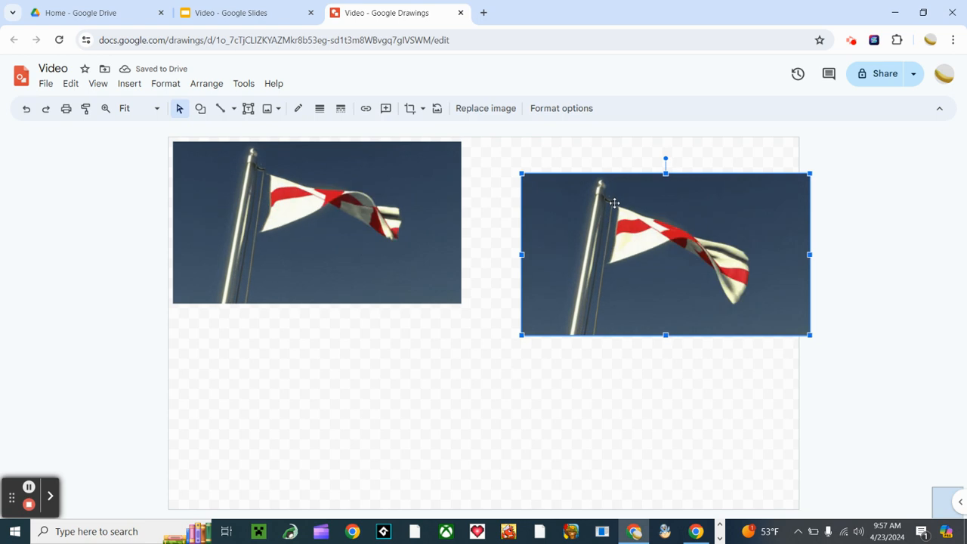
{"action": "key", "text": "Delete"}
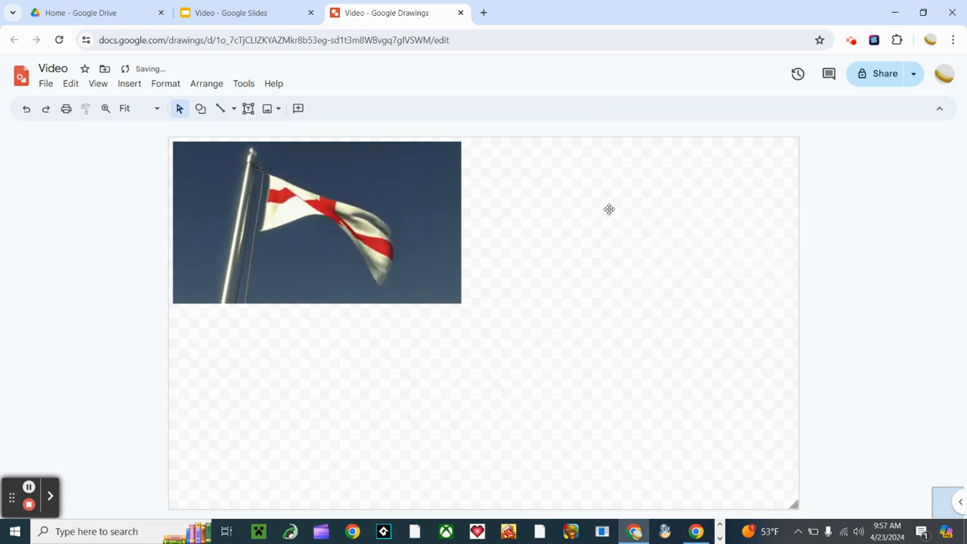
Step: Cut the waving flag GIF from the canvas and paste it back
{"action": "left_click", "coordinate": [386, 217]}
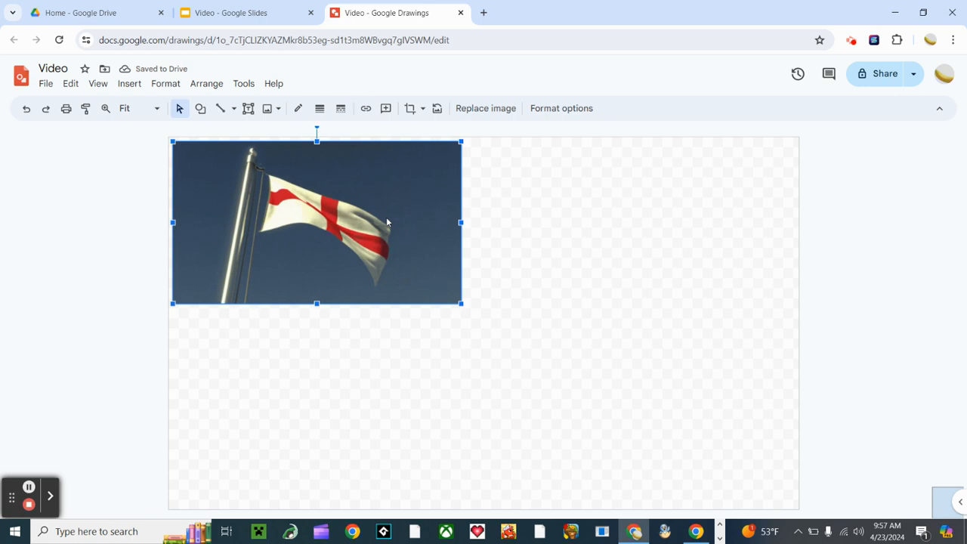
{"action": "left_click", "coordinate": [386, 222]}
{"action": "right_click", "coordinate": [386, 222]}
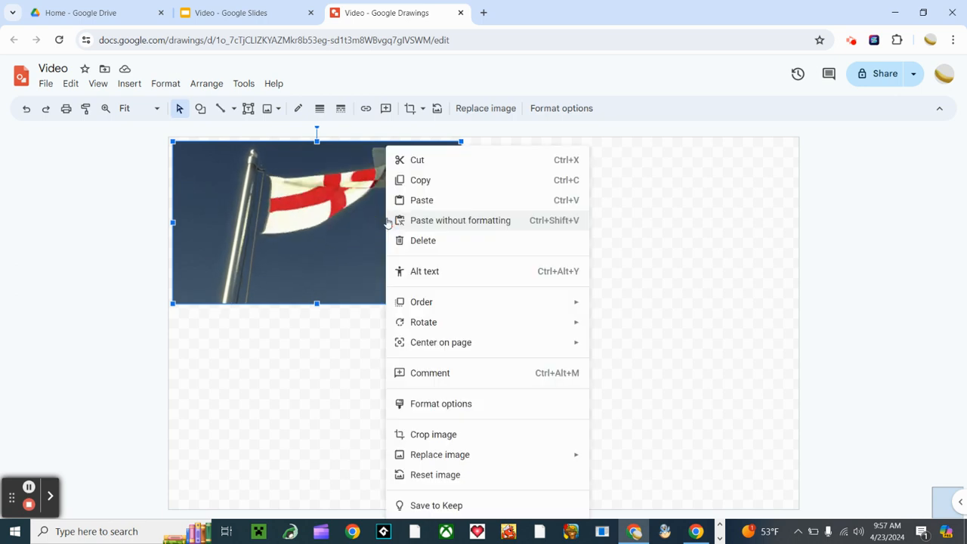
{"action": "left_click", "coordinate": [419, 162]}
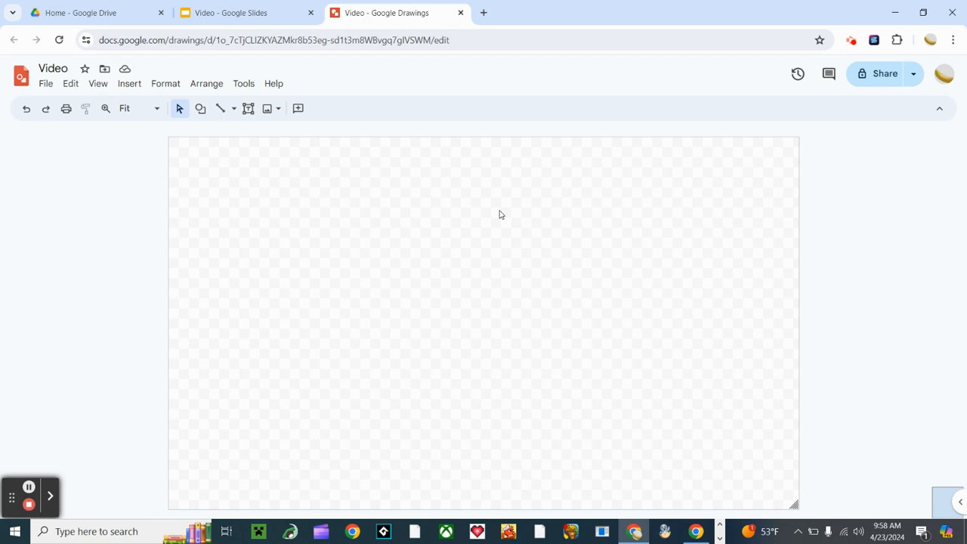
{"action": "right_click", "coordinate": [500, 214]}
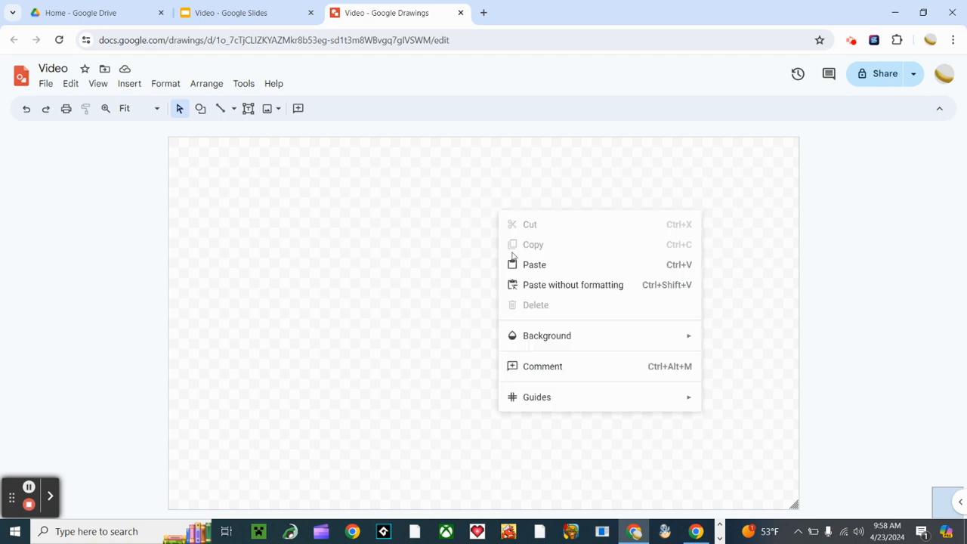
{"action": "left_click", "coordinate": [513, 263]}
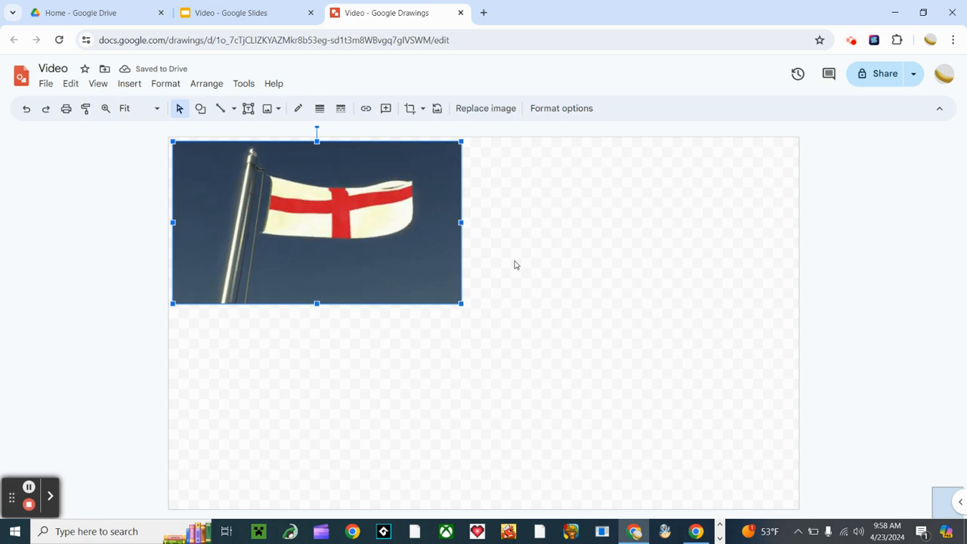
{"action": "right_click", "coordinate": [427, 248]}
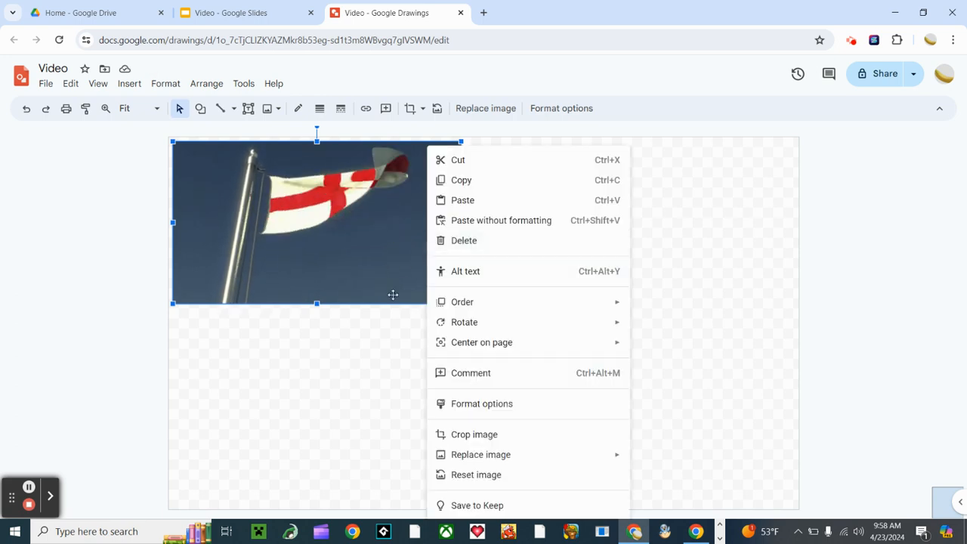
{"action": "left_click", "coordinate": [394, 331]}
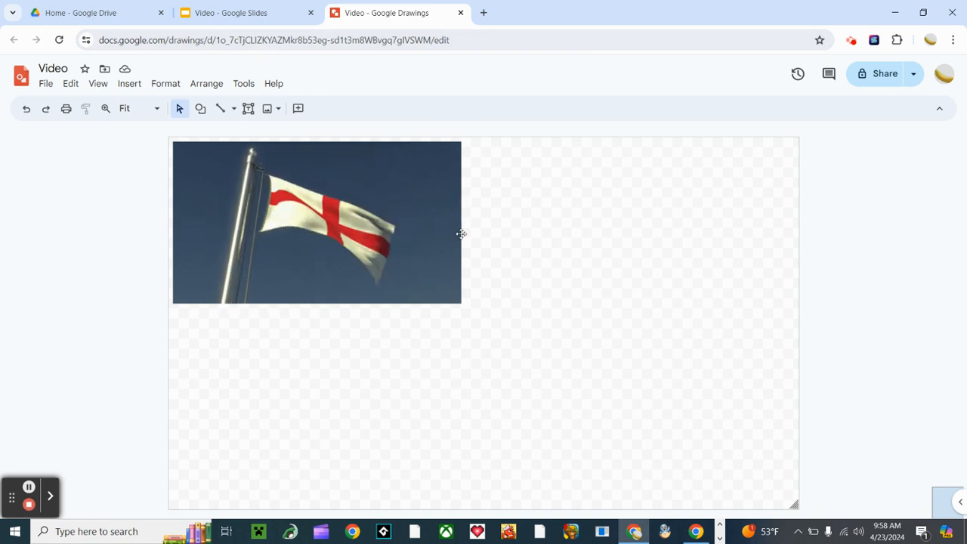
{"action": "left_click", "coordinate": [427, 238]}
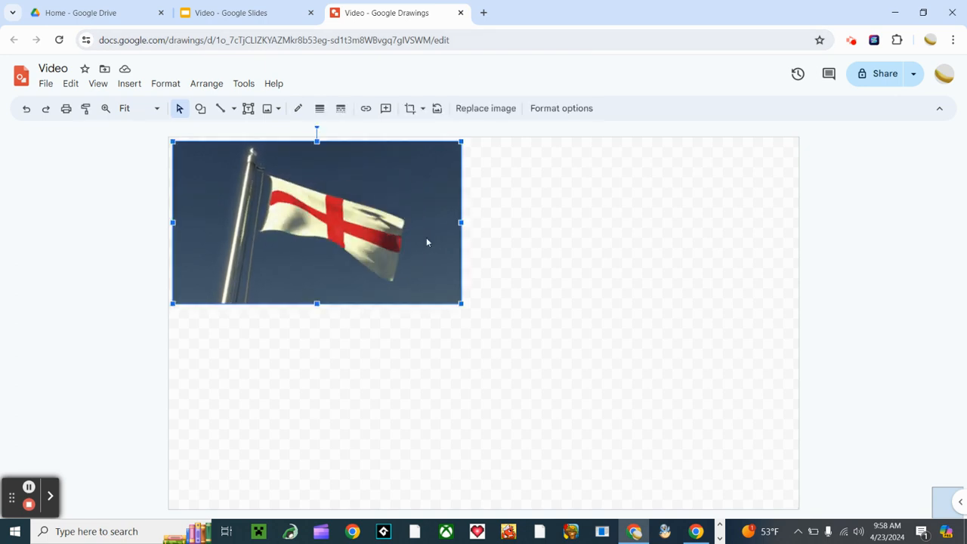
{"action": "right_click", "coordinate": [425, 237]}
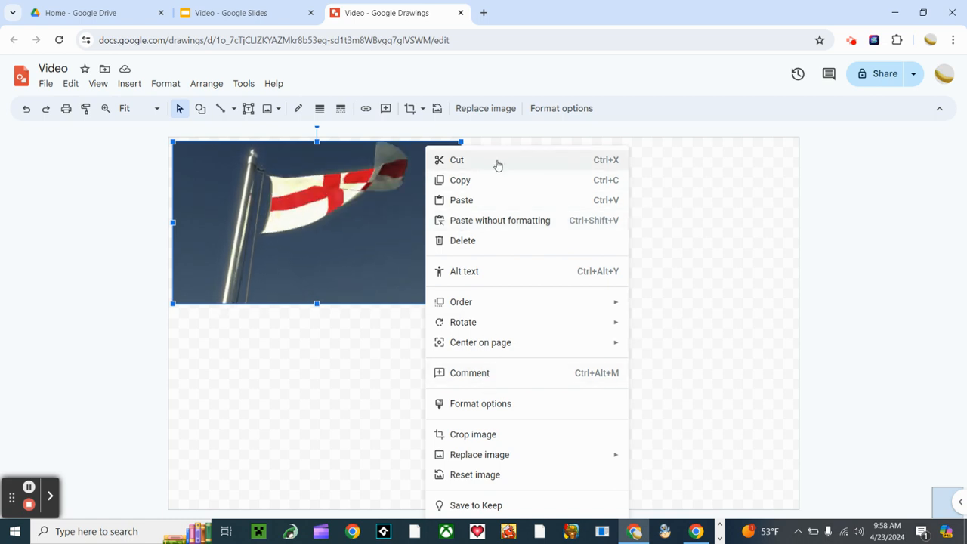
{"action": "left_click", "coordinate": [330, 405]}
{"action": "left_click", "coordinate": [364, 296]}
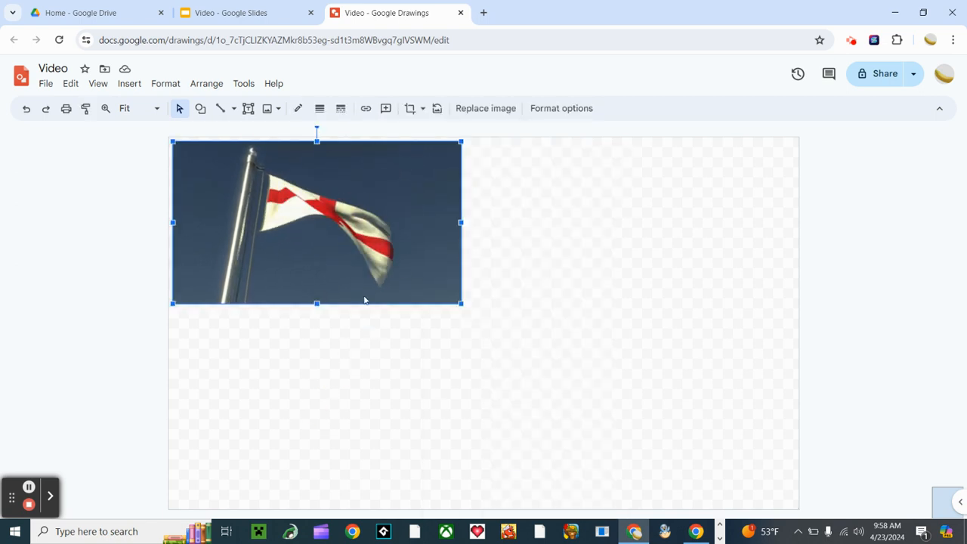
Step: Insert the Denver 27 basketball player GIF below the flag and close the GIF search
{"action": "left_click", "coordinate": [266, 110]}
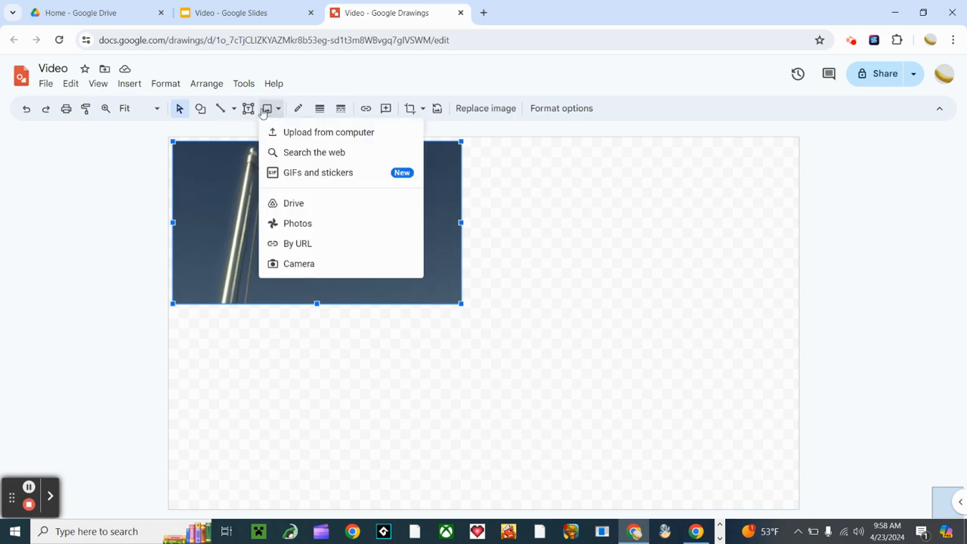
{"action": "left_click", "coordinate": [297, 174]}
{"action": "left_click", "coordinate": [799, 224]}
{"action": "left_click", "coordinate": [571, 344]}
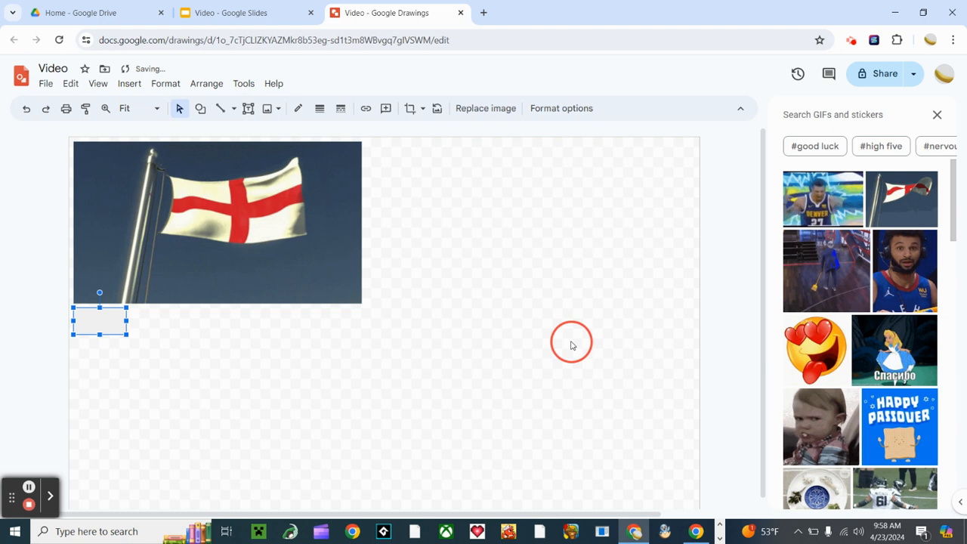
{"action": "left_click", "coordinate": [936, 115]}
{"action": "left_click", "coordinate": [440, 279]}
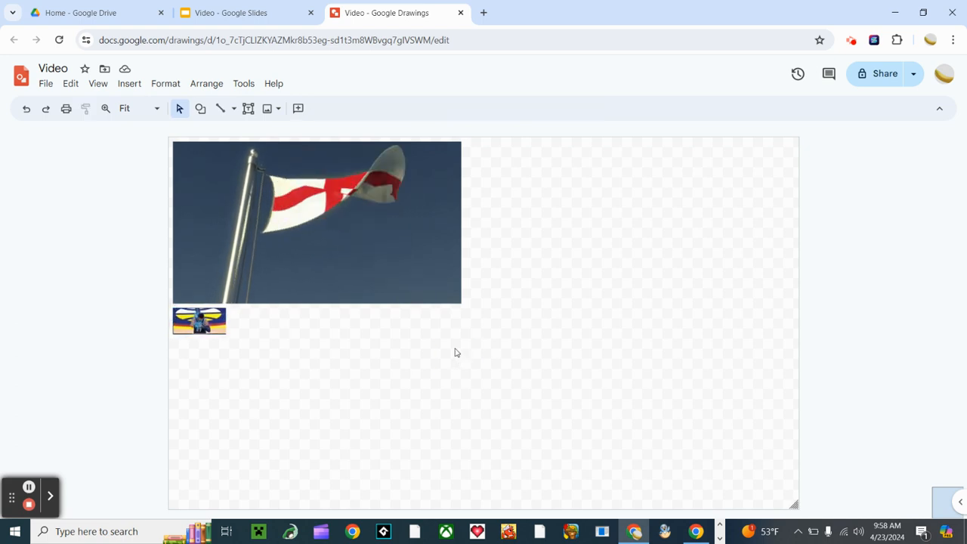
Step: Duplicate the waving flag GIF, move the duplicate beside the original, and delete the duplicate
{"action": "left_click", "coordinate": [447, 283]}
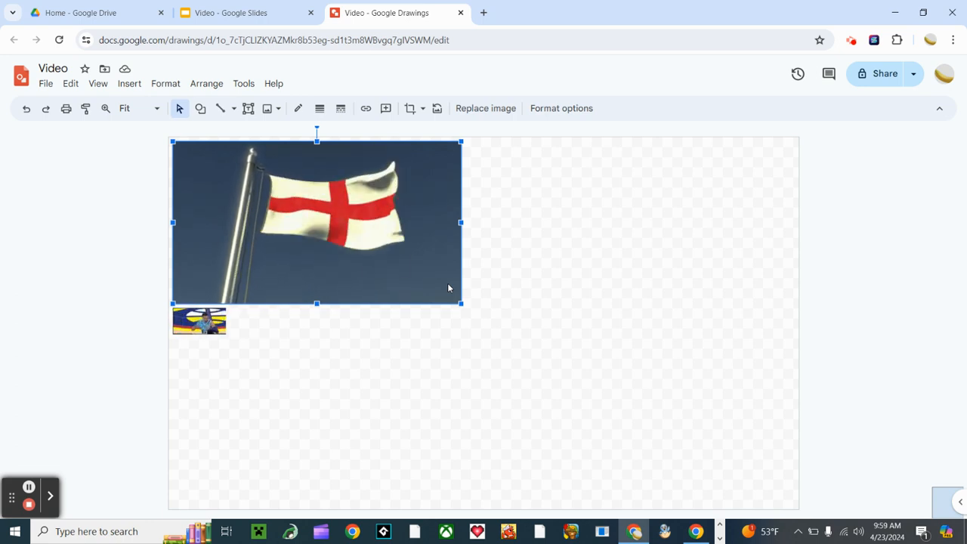
{"action": "key", "text": "ctrl+d"}
{"action": "left_click_drag", "start_coordinate": [448, 283], "coordinate": [760, 290]}
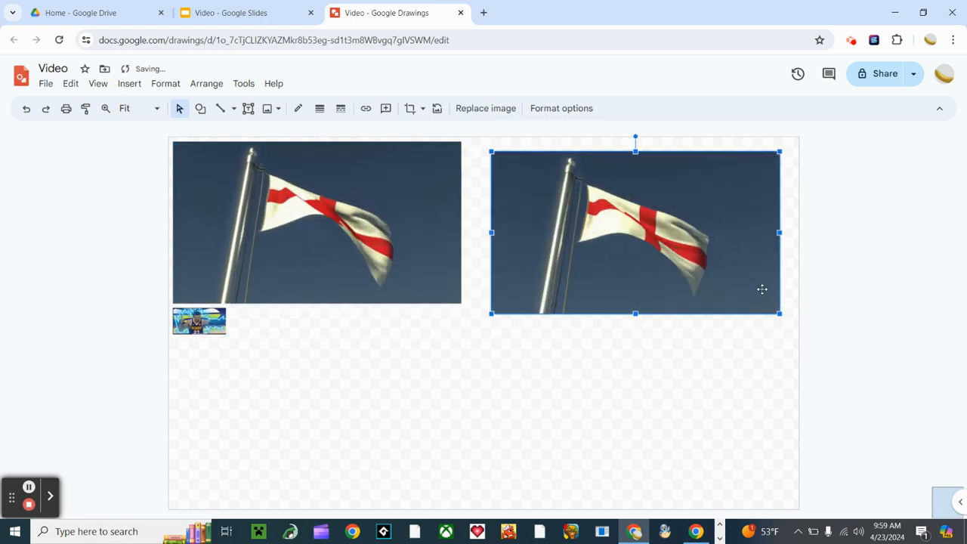
{"action": "left_click", "coordinate": [663, 380]}
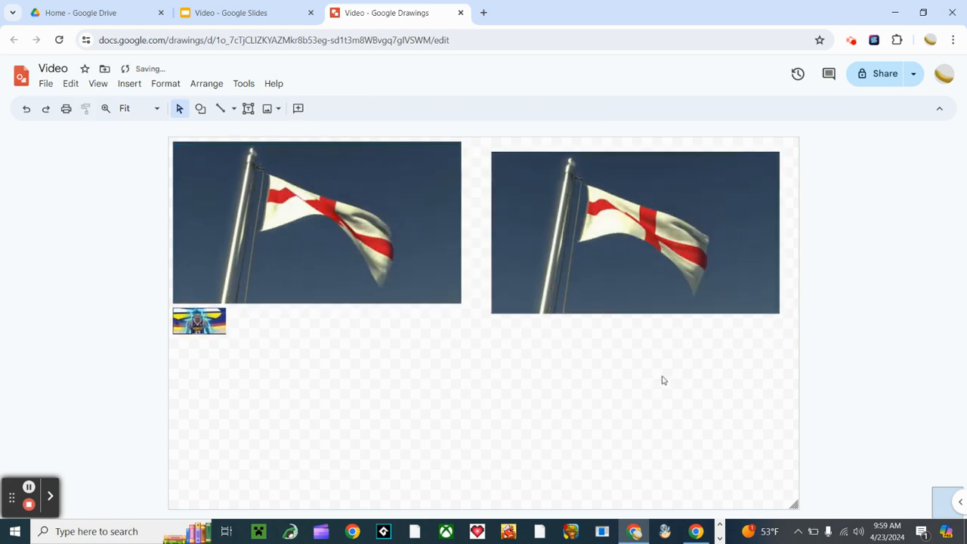
{"action": "left_click", "coordinate": [682, 265]}
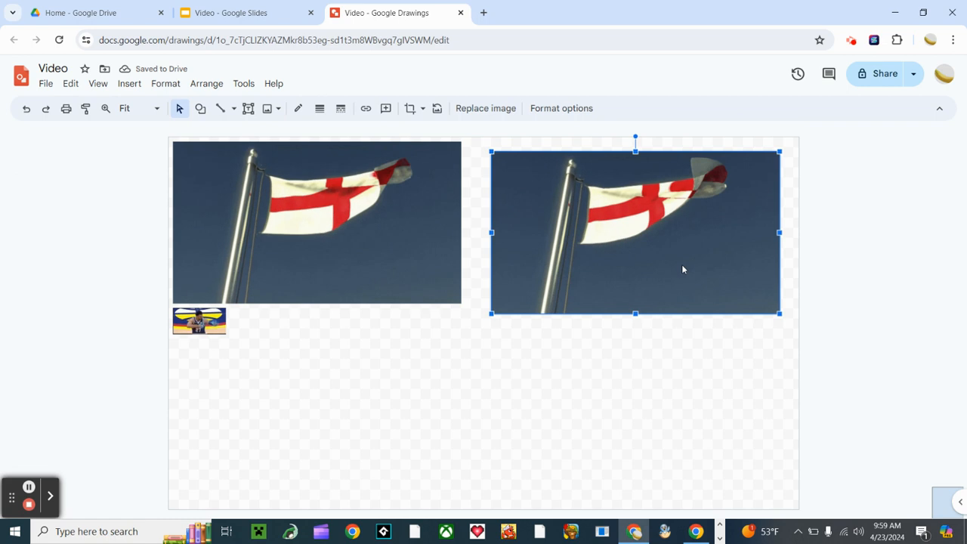
{"action": "key", "text": "Delete"}
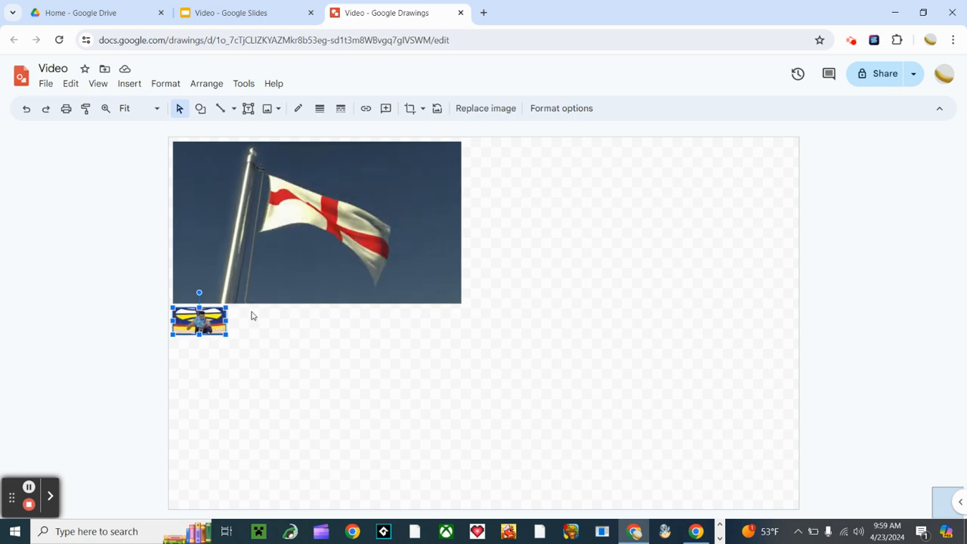
{"action": "key", "text": "Delete"}
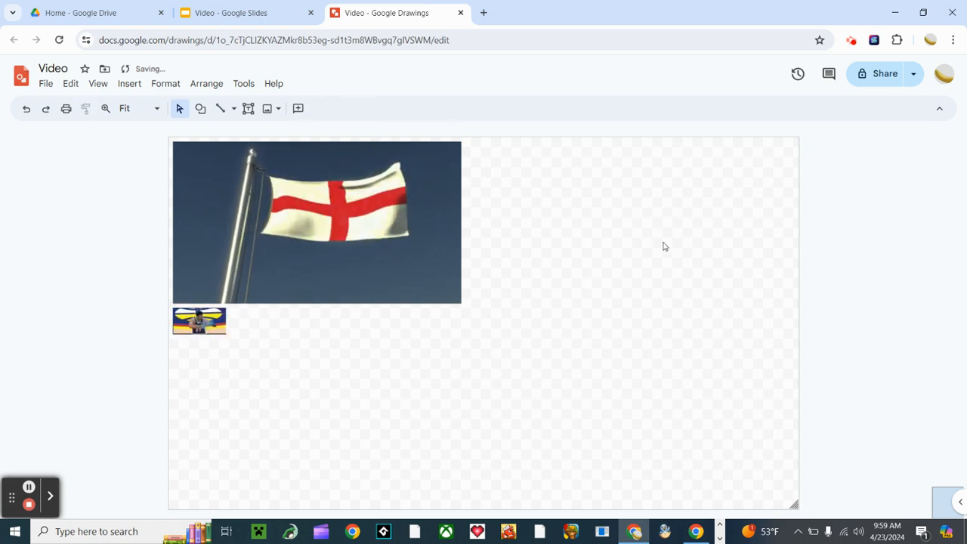
Step: Delete the basketball player GIF and the waving flag GIF from the canvas
{"action": "right_click", "coordinate": [216, 321]}
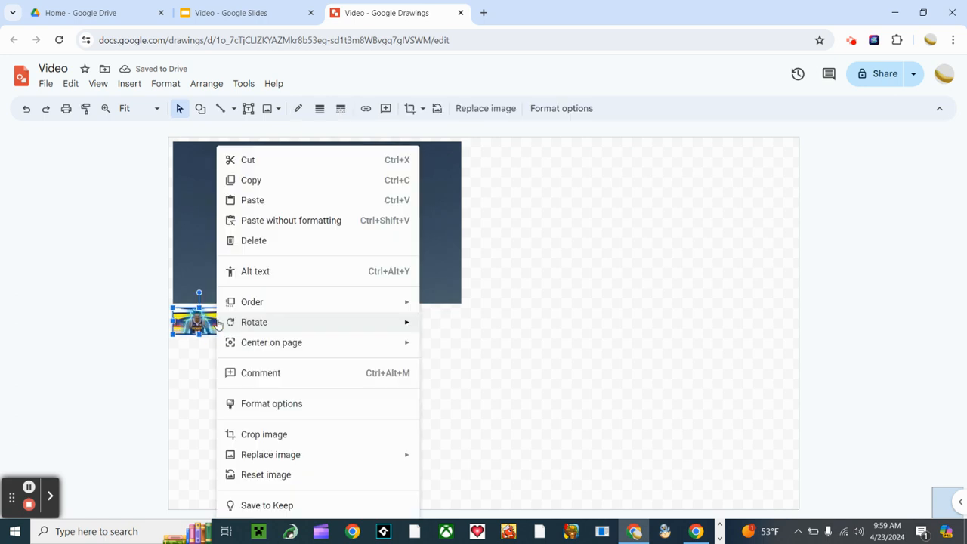
{"action": "left_click", "coordinate": [260, 241]}
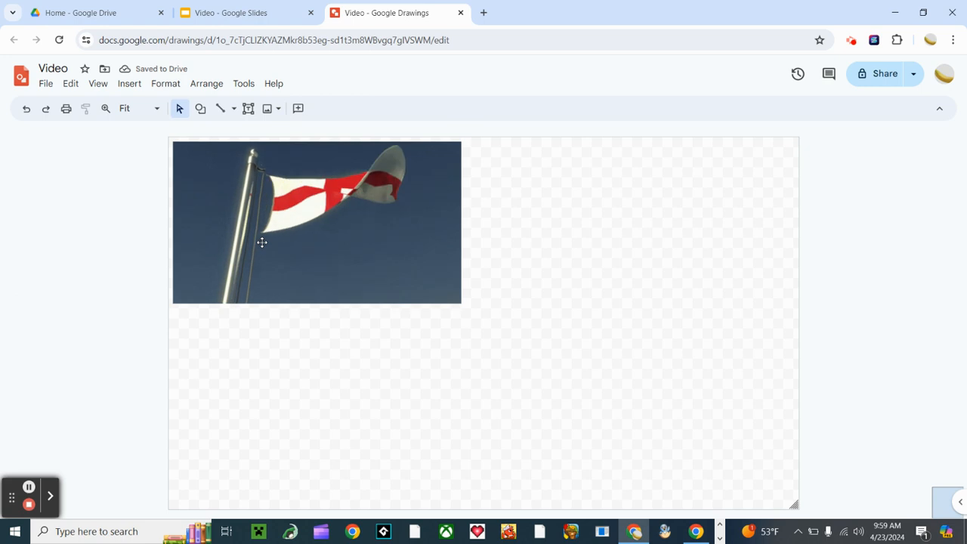
{"action": "left_click", "coordinate": [262, 242]}
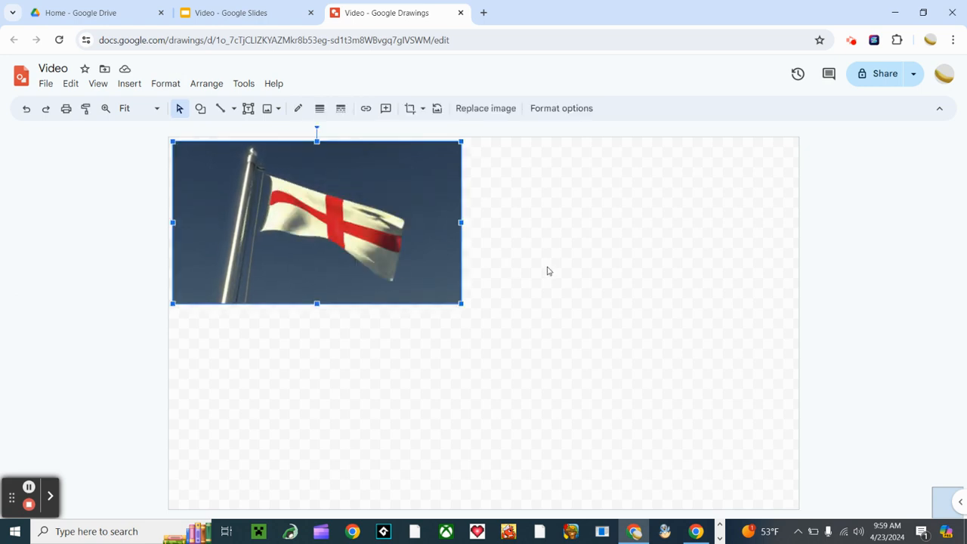
{"action": "key", "text": "Delete"}
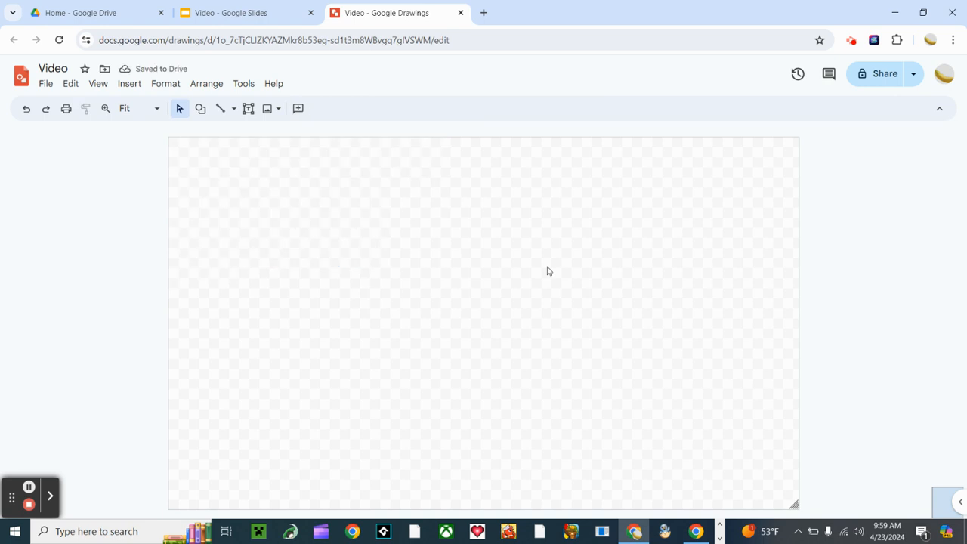
Step: Move the blue square from beyond the canvas's lower-right corner onto the upper-left part of the canvas
{"action": "left_click_drag", "start_coordinate": [939, 493], "coordinate": [333, 219]}
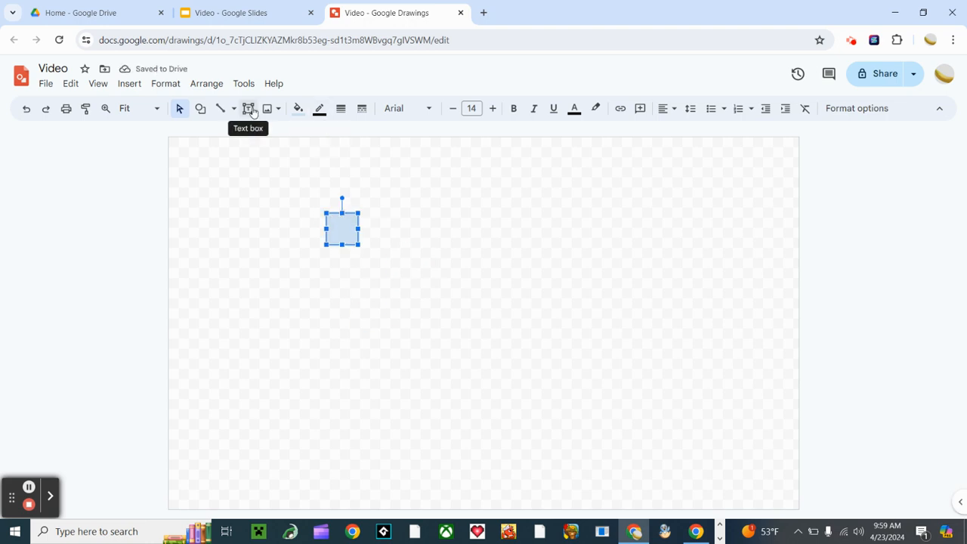
Step: Search the web for "gorilla" images to insert into the drawing and browse the results
{"action": "left_click", "coordinate": [278, 109]}
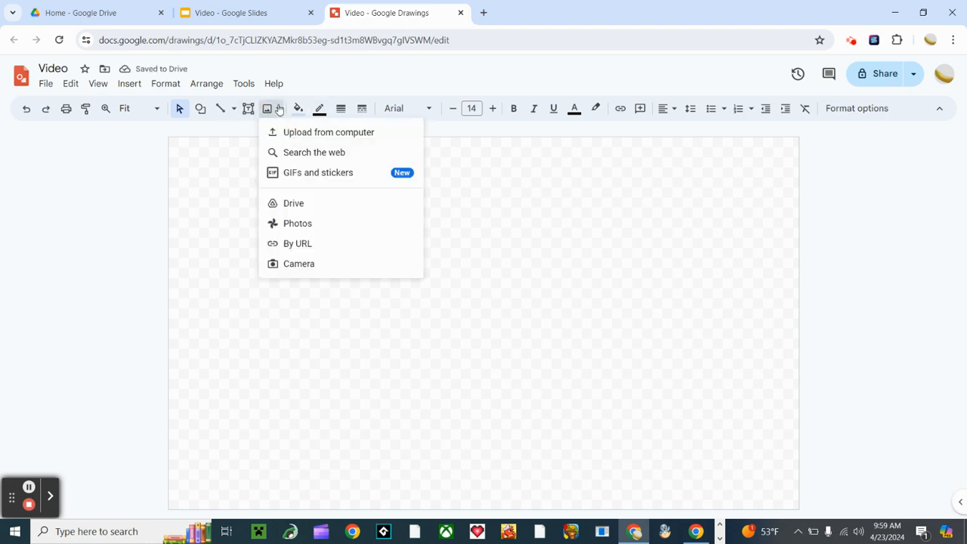
{"action": "left_click", "coordinate": [279, 154]}
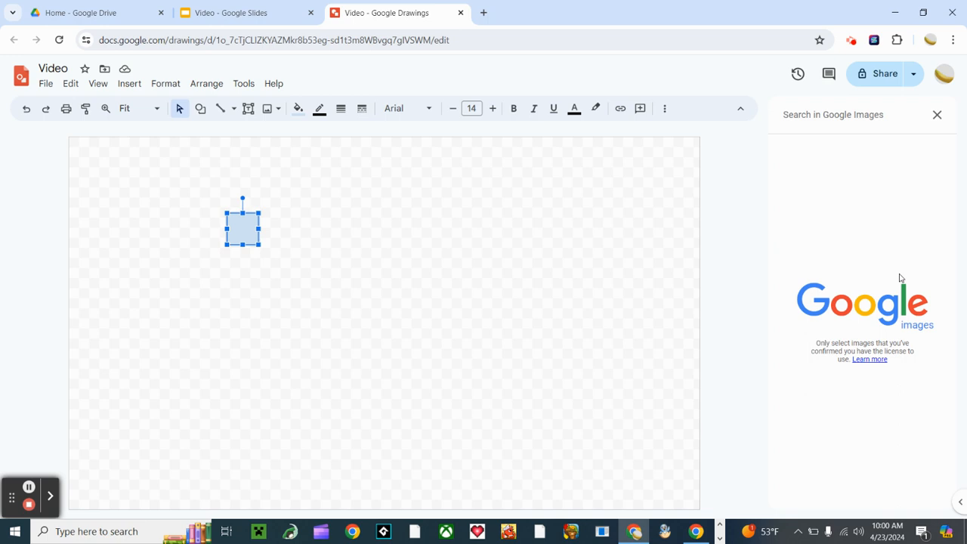
{"action": "type", "text": "gor"}
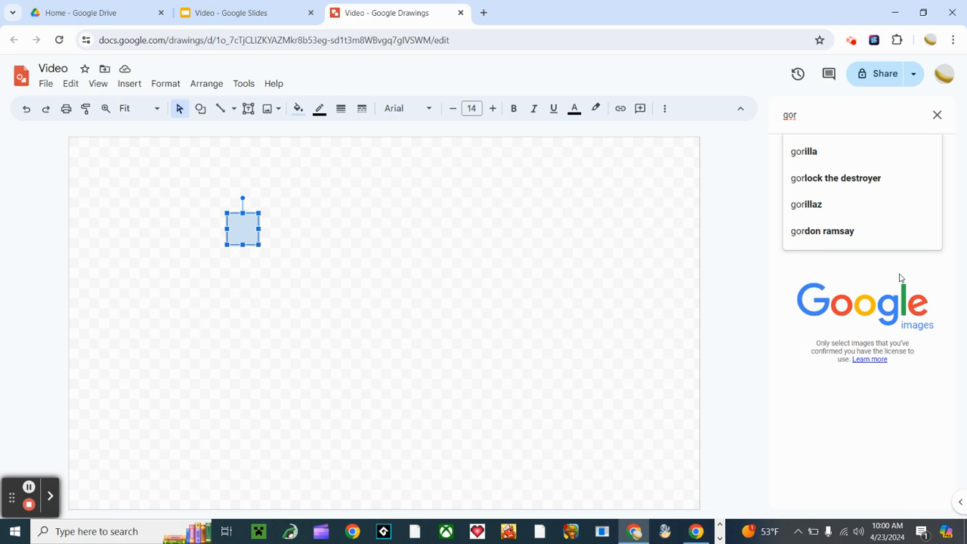
{"action": "left_click", "coordinate": [888, 148]}
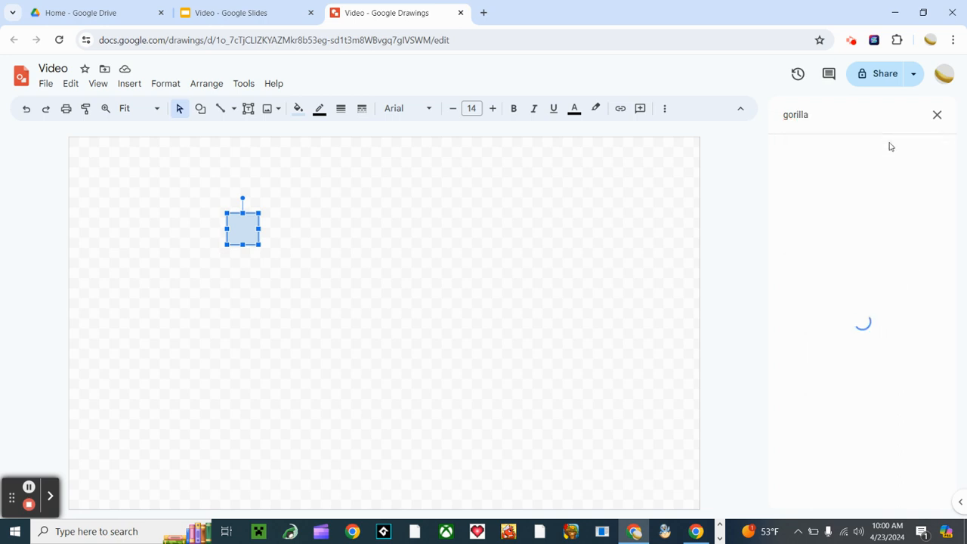
{"action": "scroll", "coordinate": [892, 262], "scroll_direction": "down", "scroll_amount": 3}
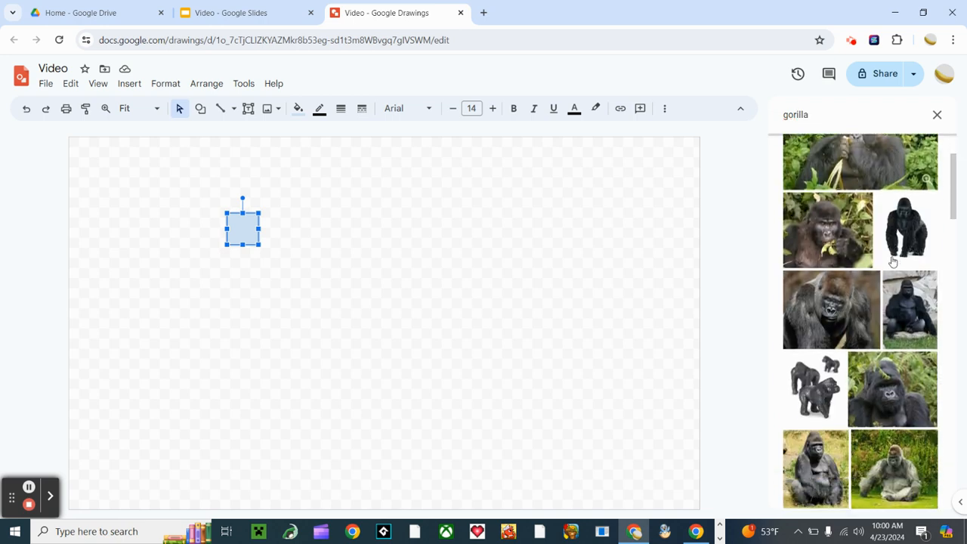
{"action": "scroll", "coordinate": [892, 262], "scroll_direction": "down", "scroll_amount": 3}
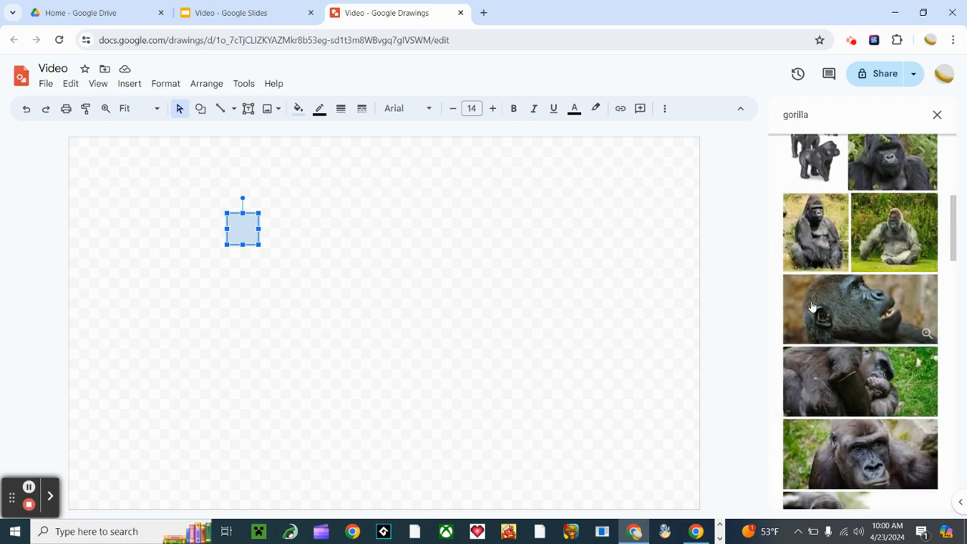
{"action": "scroll", "coordinate": [826, 325], "scroll_direction": "up", "scroll_amount": 1}
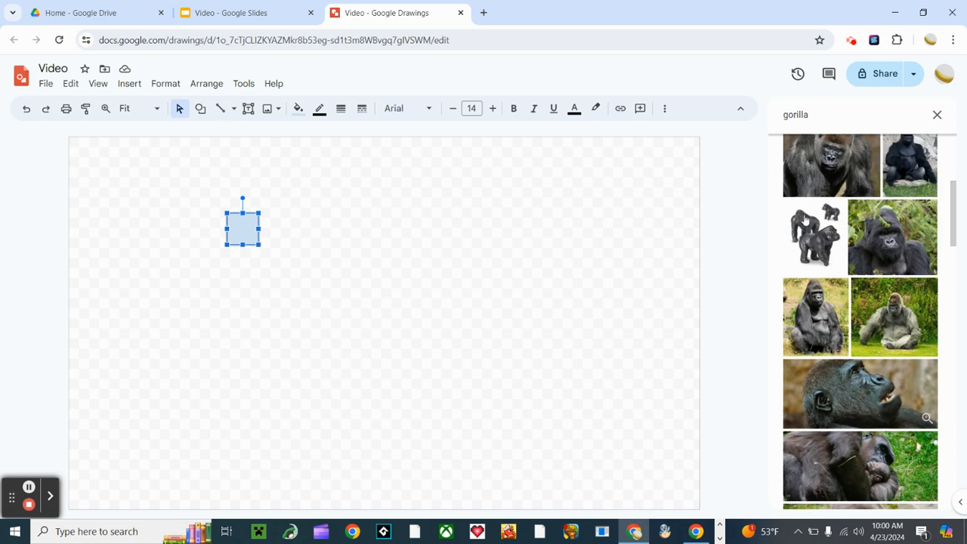
Step: Refine the image search to "gorilla gif", browse the results and close the image search
{"action": "left_click", "coordinate": [817, 114]}
{"action": "type", "text": "g"}
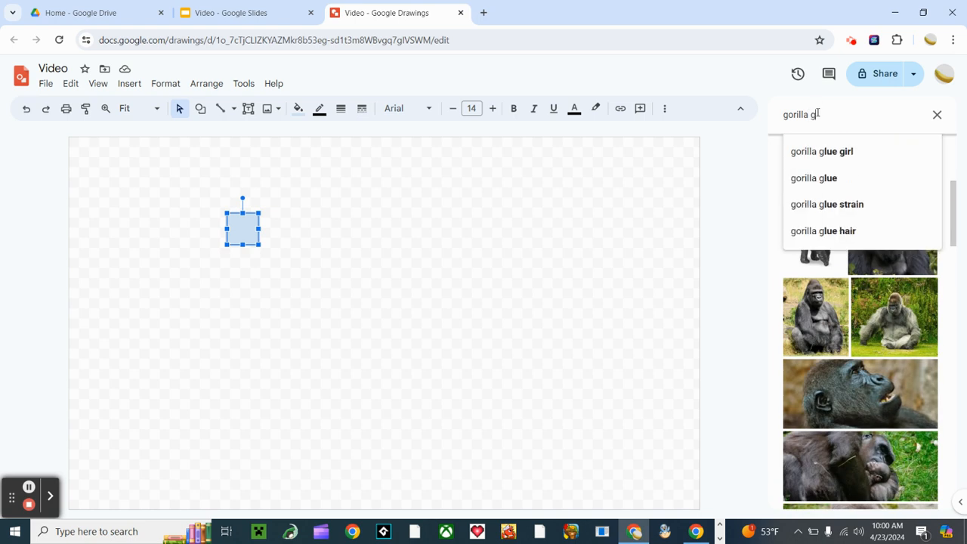
{"action": "type", "text": "if"}
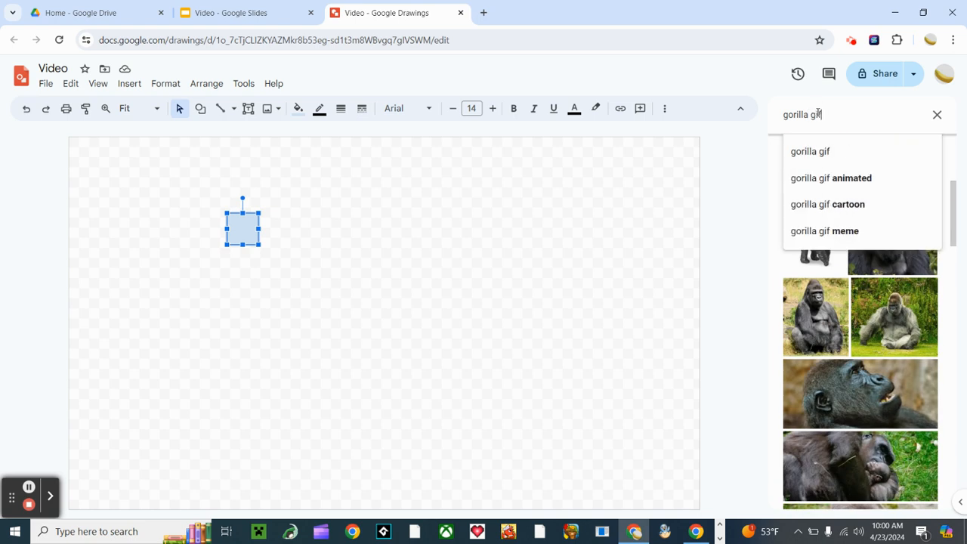
{"action": "key", "text": "Down"}
{"action": "key", "text": "Return"}
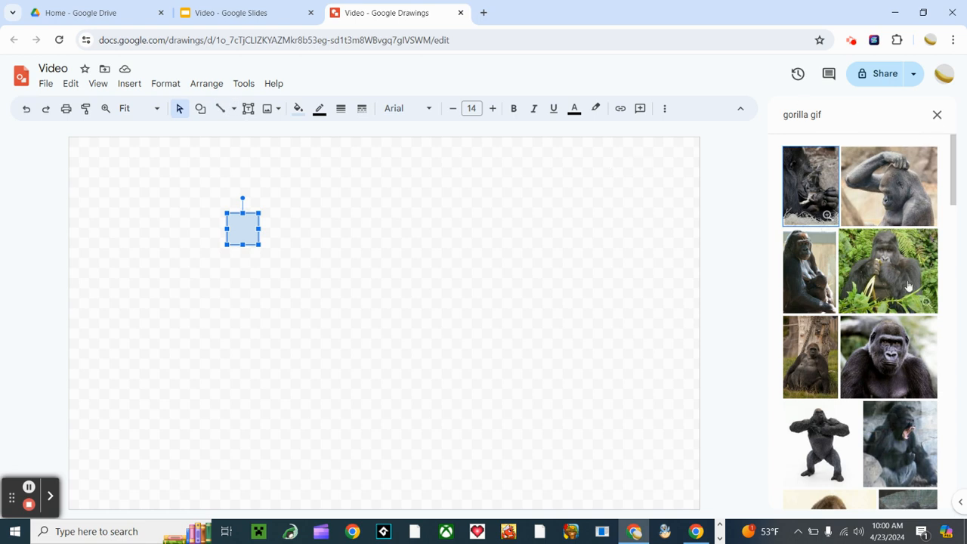
{"action": "scroll", "coordinate": [907, 284], "scroll_direction": "down", "scroll_amount": 10}
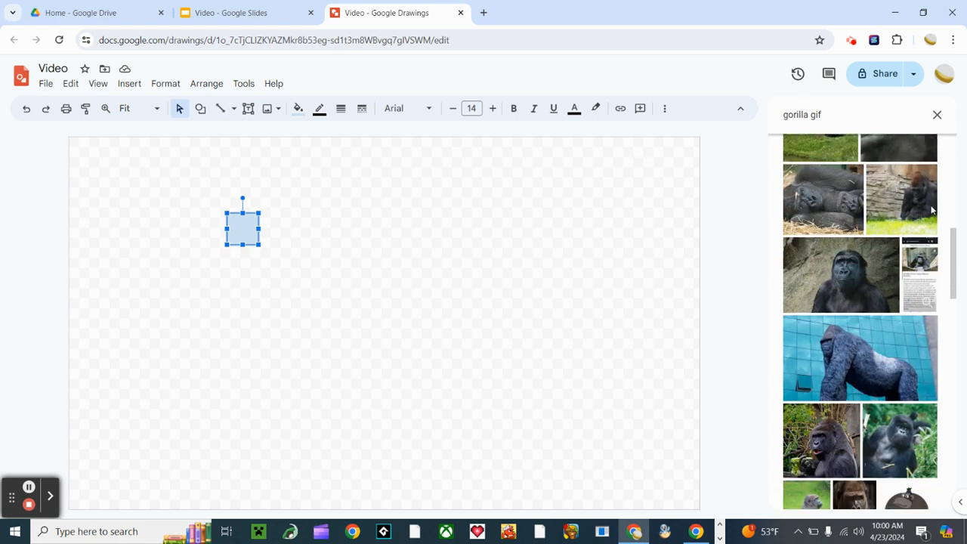
{"action": "left_click", "coordinate": [936, 114]}
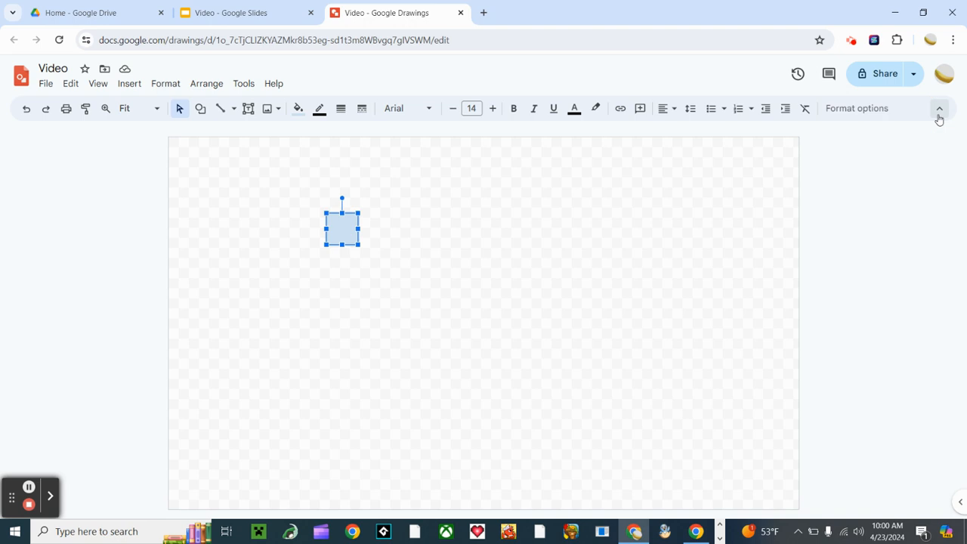
Step: Open the Google home page in a new browser tab, ready for a search
{"action": "left_click", "coordinate": [484, 12]}
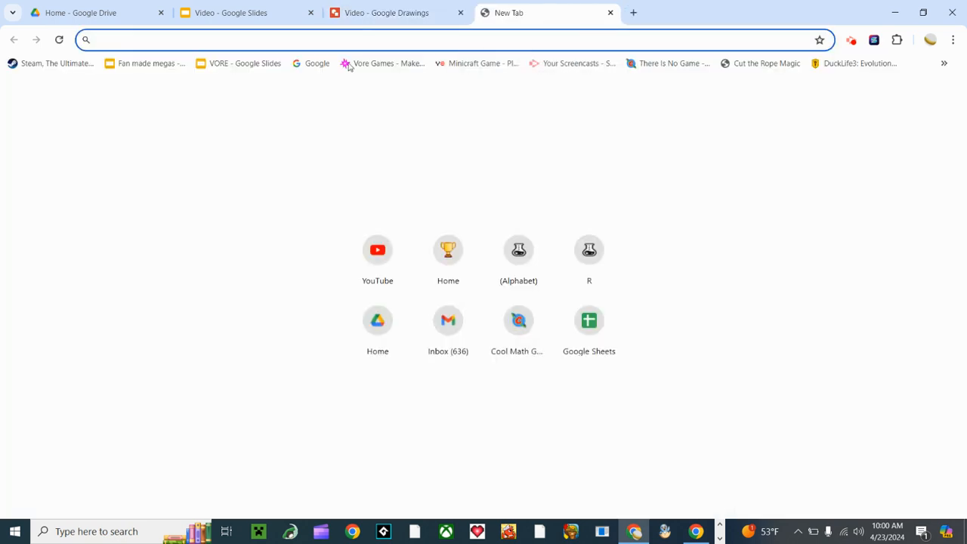
{"action": "left_click", "coordinate": [303, 70]}
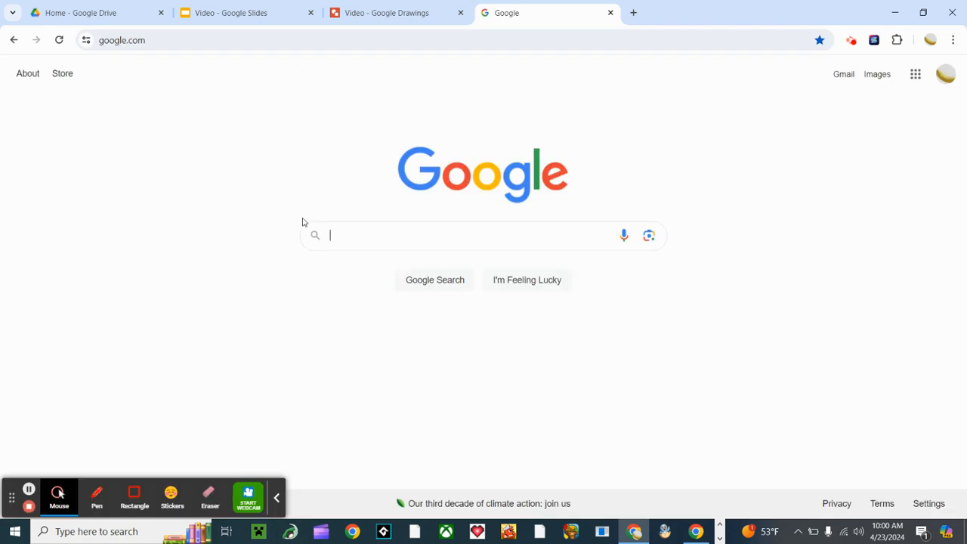
{"action": "left_click", "coordinate": [348, 240]}
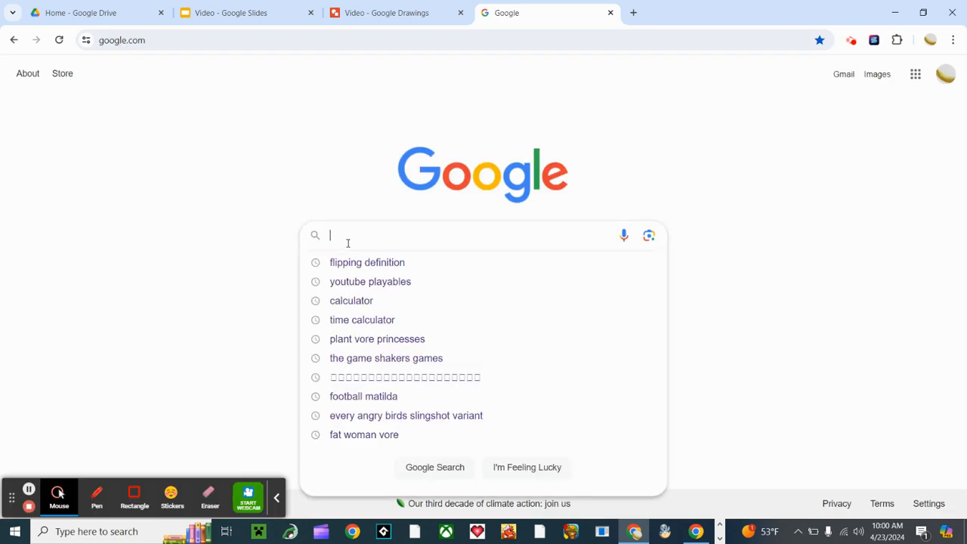
Step: Search Google for "gorilla", removing the suggested words "flipping off" from the query
{"action": "type", "text": "go"}
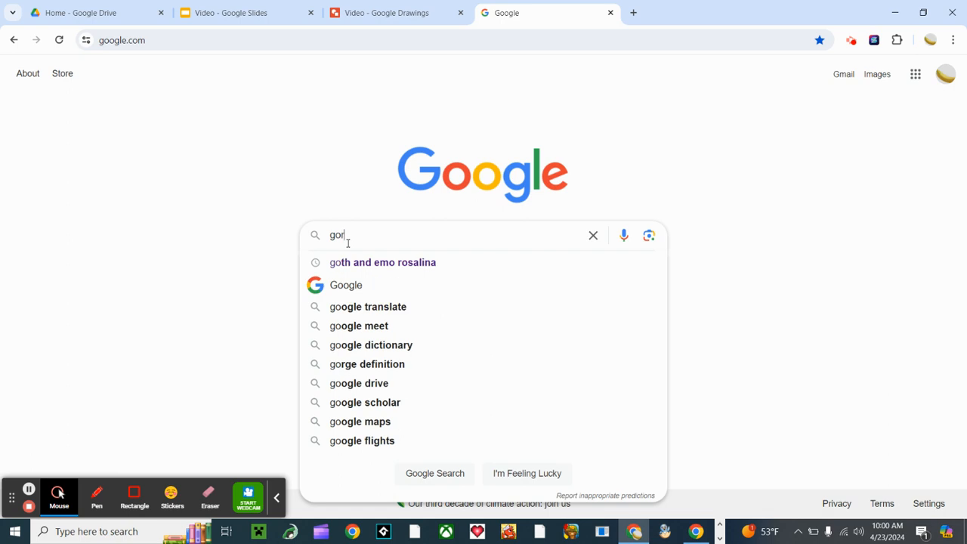
{"action": "type", "text": "r"}
{"action": "key", "text": "Down"}
{"action": "key", "text": "Down"}
{"action": "key", "text": "Up"}
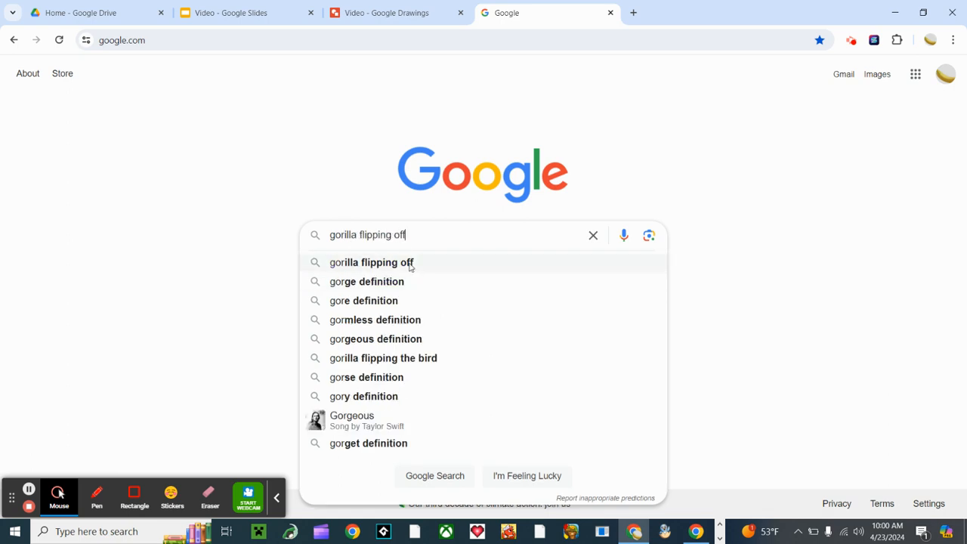
{"action": "key", "text": "BackSpace"}
{"action": "key", "text": "BackSpace"}
{"action": "key", "text": "BackSpace"}
{"action": "key", "text": "BackSpace"}
{"action": "key", "text": "BackSpace"}
{"action": "key", "text": "BackSpace"}
{"action": "key", "text": "BackSpace"}
{"action": "key", "text": "BackSpace"}
{"action": "key", "text": "BackSpace"}
{"action": "key", "text": "BackSpace"}
{"action": "key", "text": "BackSpace"}
{"action": "key", "text": "BackSpace"}
{"action": "key", "text": "BackSpace"}
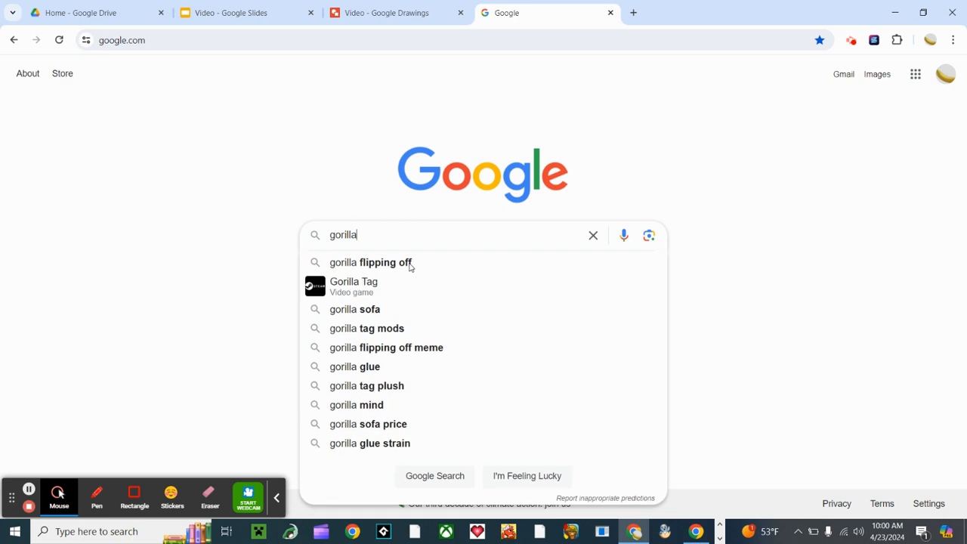
{"action": "key", "text": "Return"}
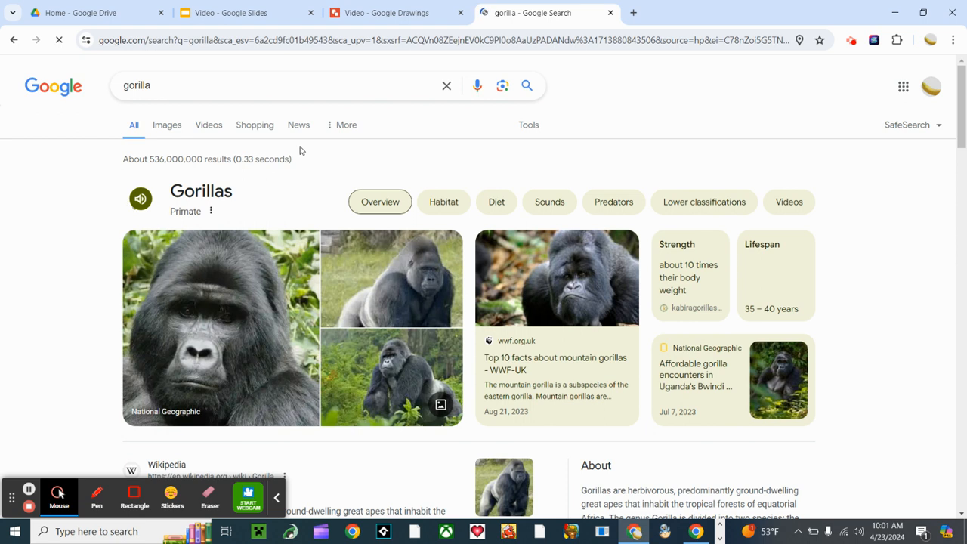
Step: Play the gorilla audio clip and open the preview of the Britannica gorilla photo in the image results
{"action": "left_click", "coordinate": [148, 200]}
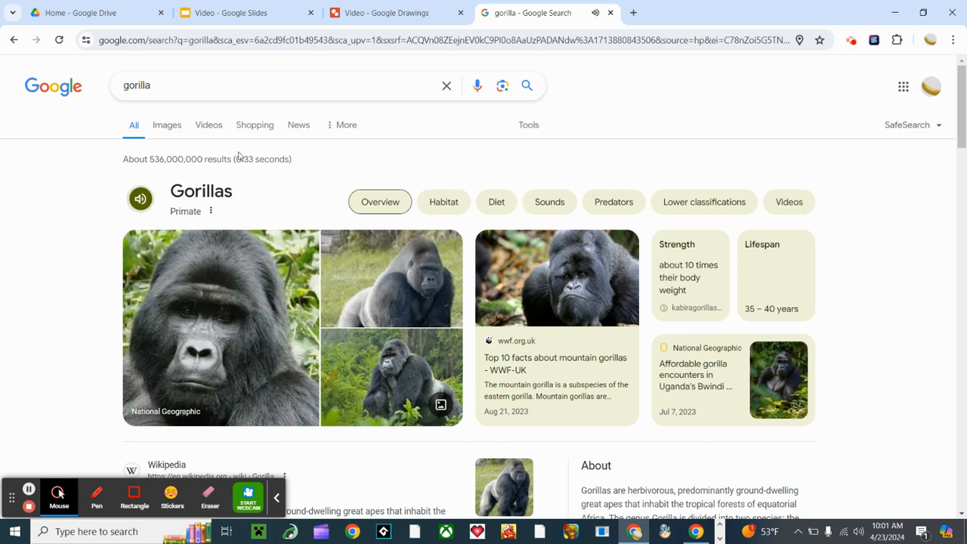
{"action": "left_click", "coordinate": [167, 124]}
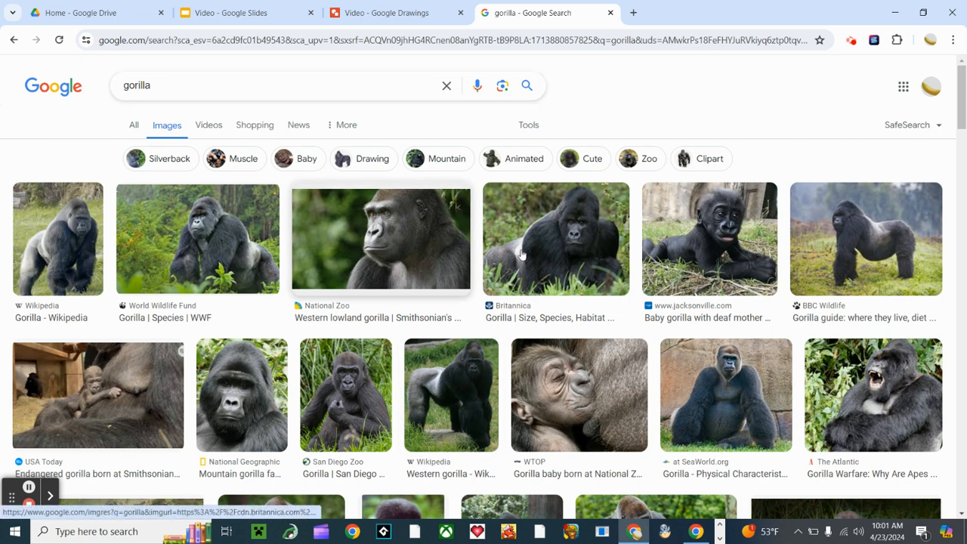
{"action": "left_click", "coordinate": [619, 235]}
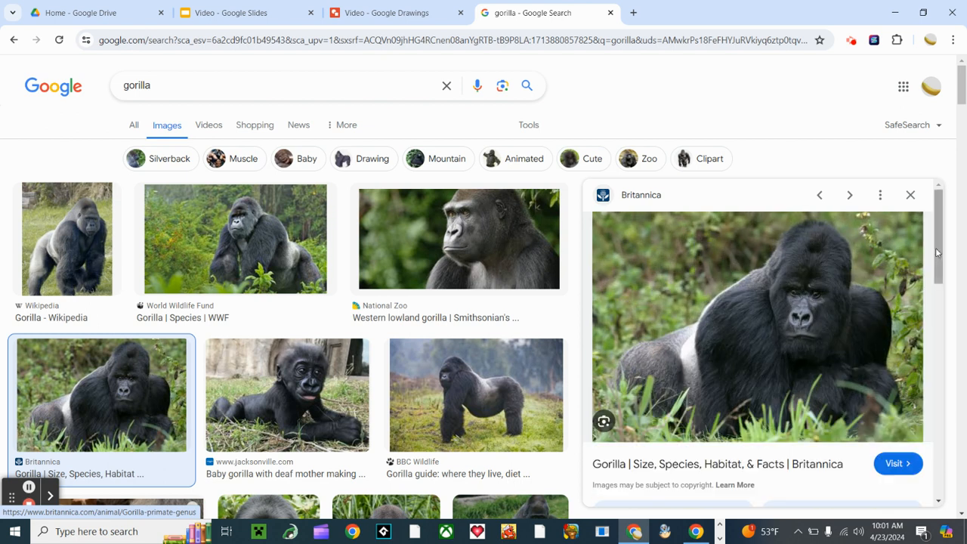
{"action": "right_click", "coordinate": [833, 321]}
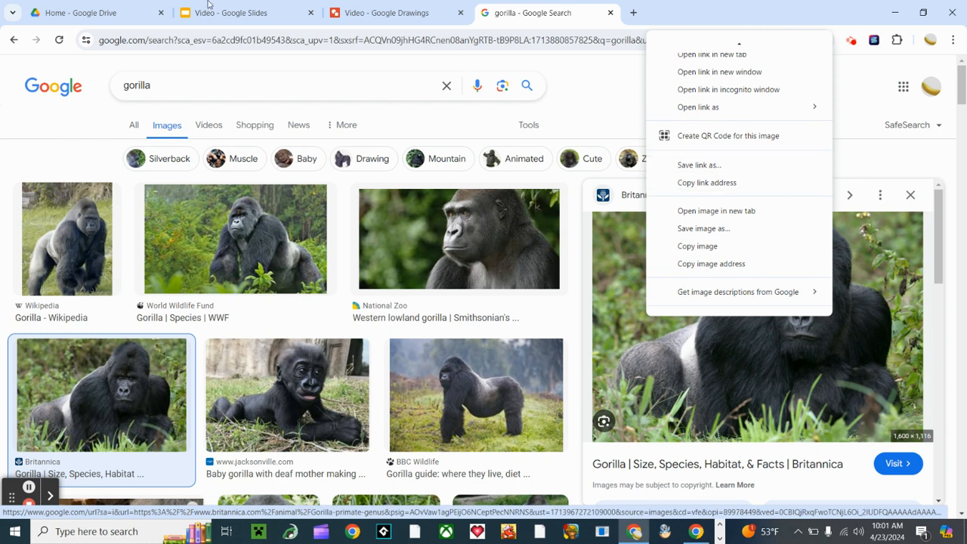
{"action": "left_click", "coordinate": [909, 170]}
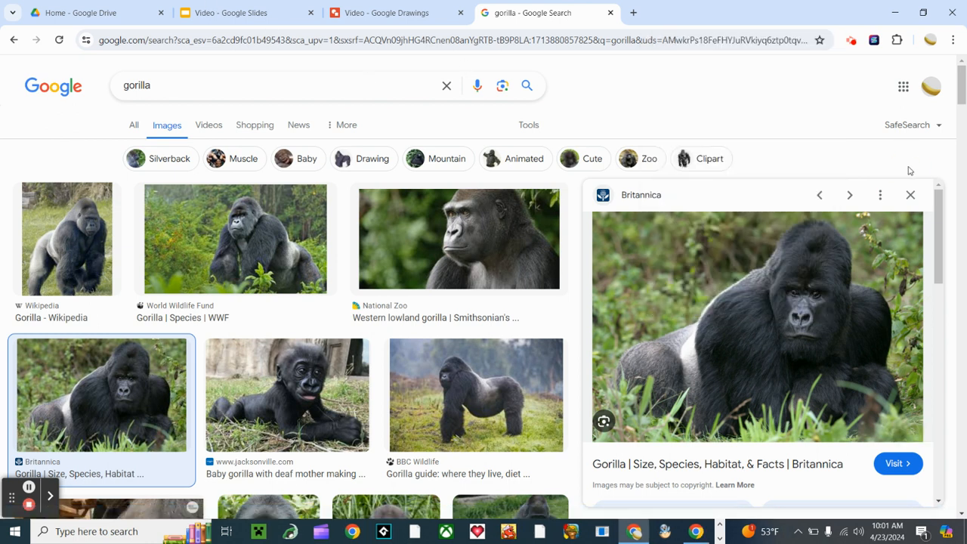
{"action": "left_click_drag", "start_coordinate": [944, 332], "coordinate": [962, 399]}
{"action": "scroll", "coordinate": [957, 399], "scroll_direction": "down", "scroll_amount": 5}
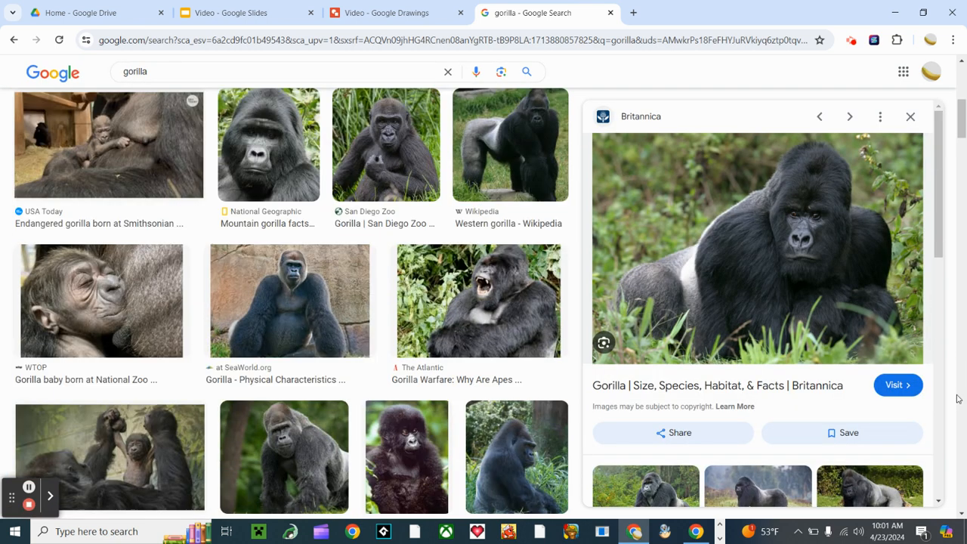
{"action": "left_click_drag", "start_coordinate": [949, 312], "coordinate": [934, 330]}
{"action": "left_click", "coordinate": [952, 360]}
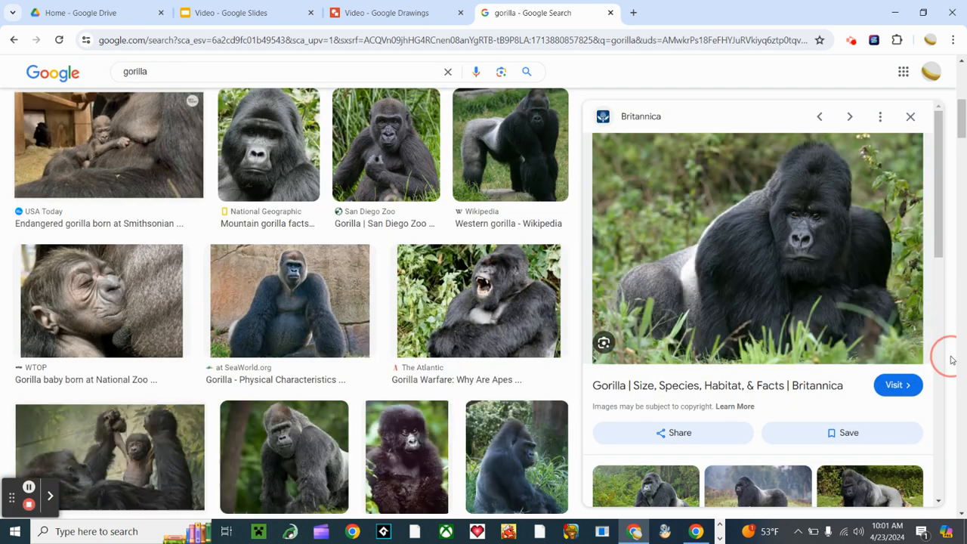
{"action": "left_click", "coordinate": [580, 144]}
{"action": "left_click_drag", "start_coordinate": [583, 144], "coordinate": [604, 148]}
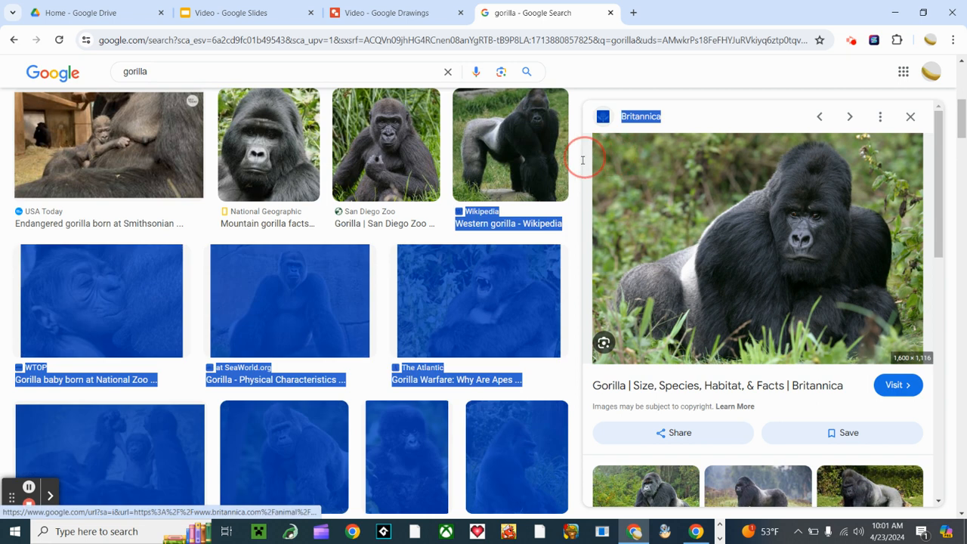
{"action": "left_click", "coordinate": [582, 159]}
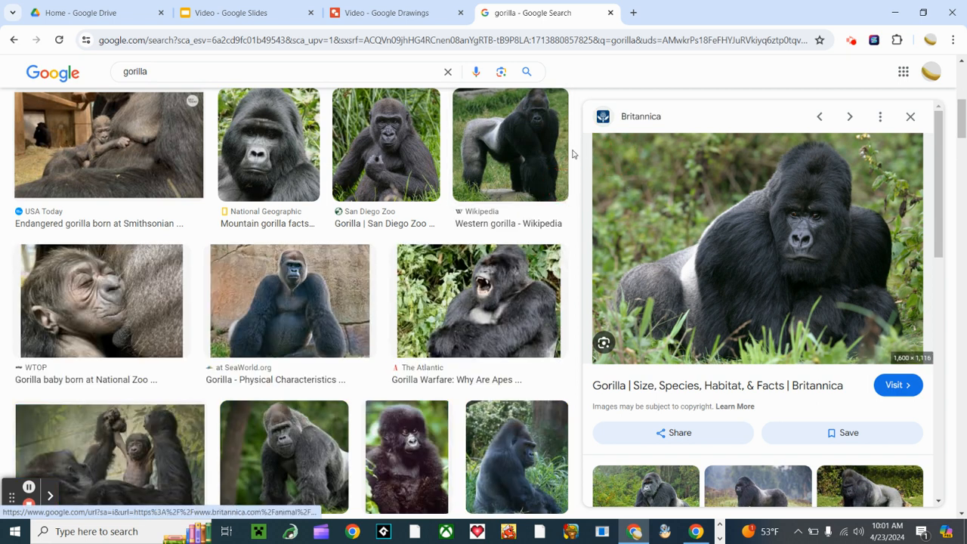
{"action": "left_click", "coordinate": [573, 260]}
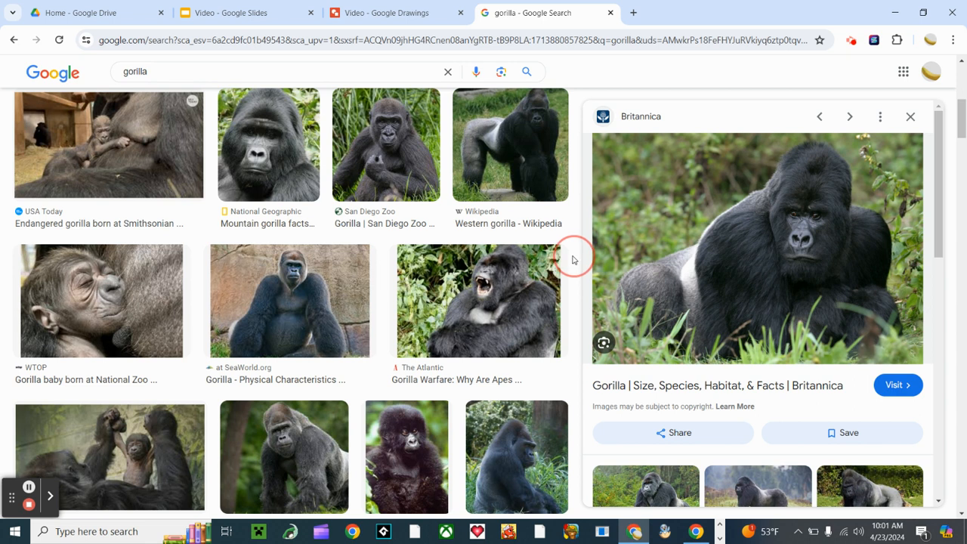
{"action": "left_click_drag", "start_coordinate": [596, 283], "coordinate": [605, 370]}
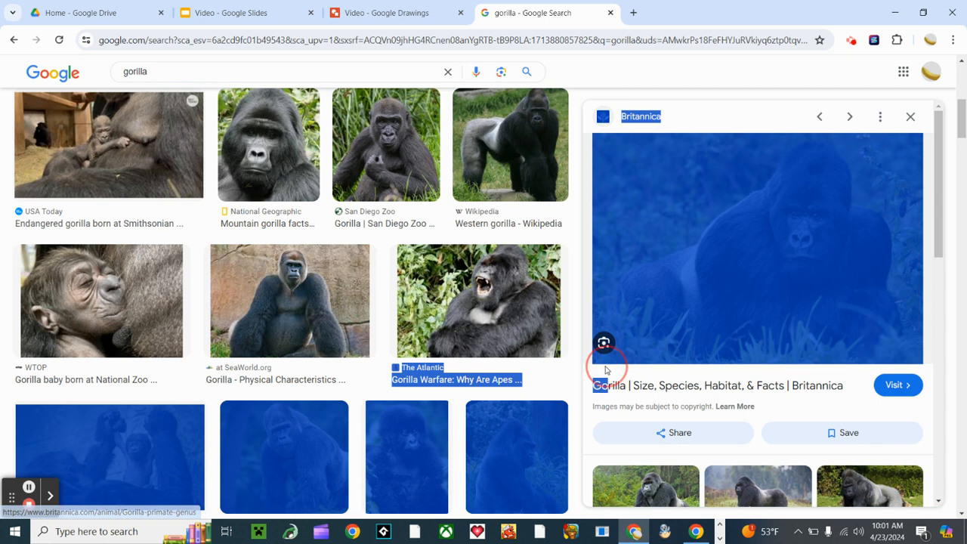
{"action": "left_click", "coordinate": [605, 370]}
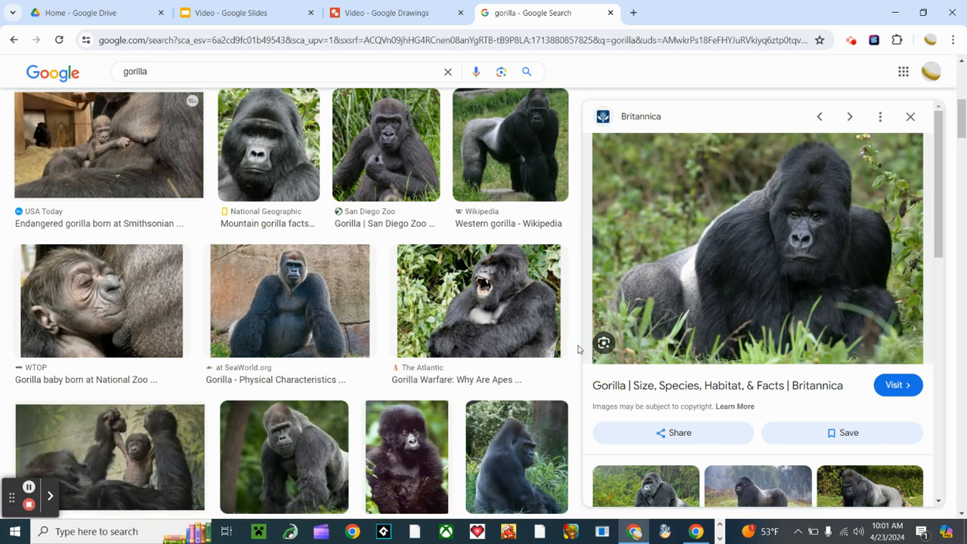
{"action": "scroll", "coordinate": [557, 169], "scroll_direction": "up", "scroll_amount": 5}
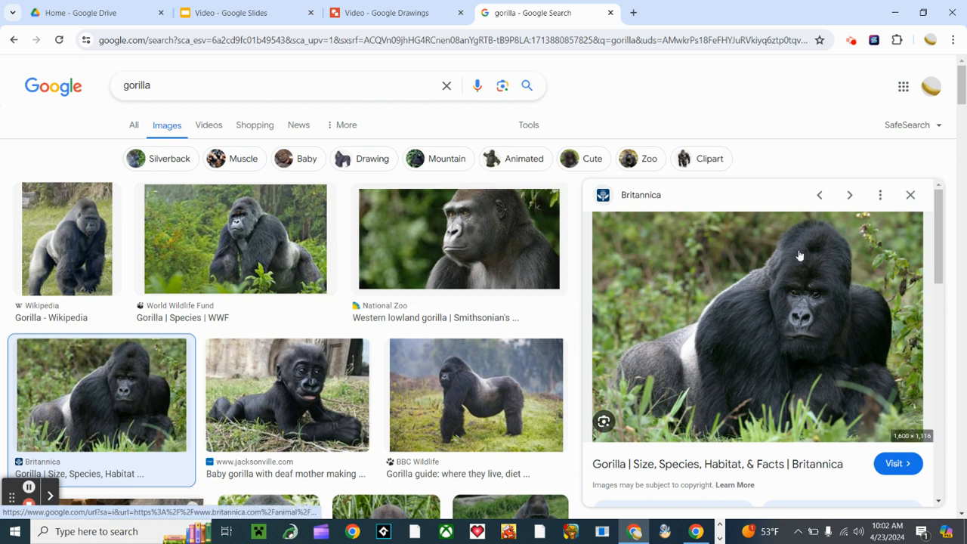
Step: Try to bring the Britannica gorilla photo from the image results onto slide 2 of the Google Slides presentation
{"action": "left_click", "coordinate": [815, 289]}
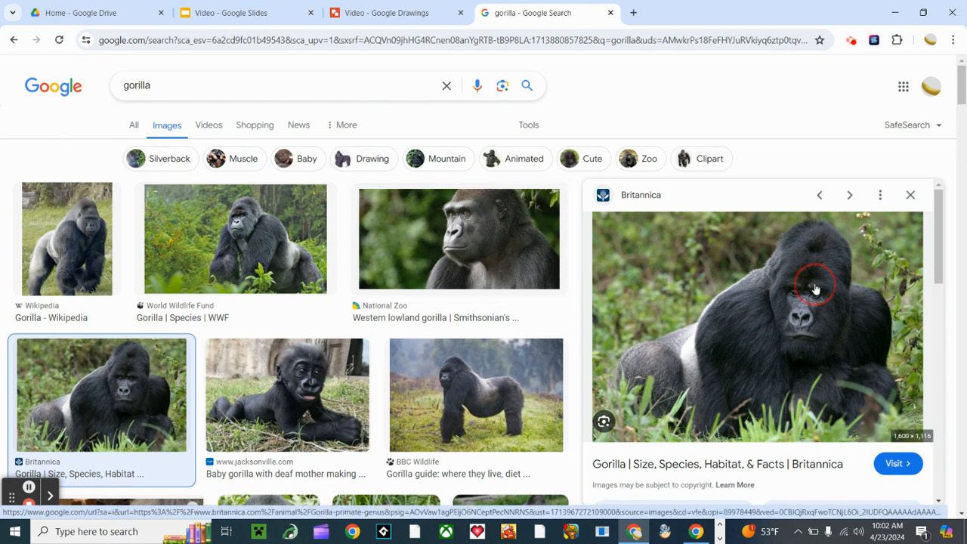
{"action": "left_click_drag", "start_coordinate": [814, 288], "coordinate": [481, 269]}
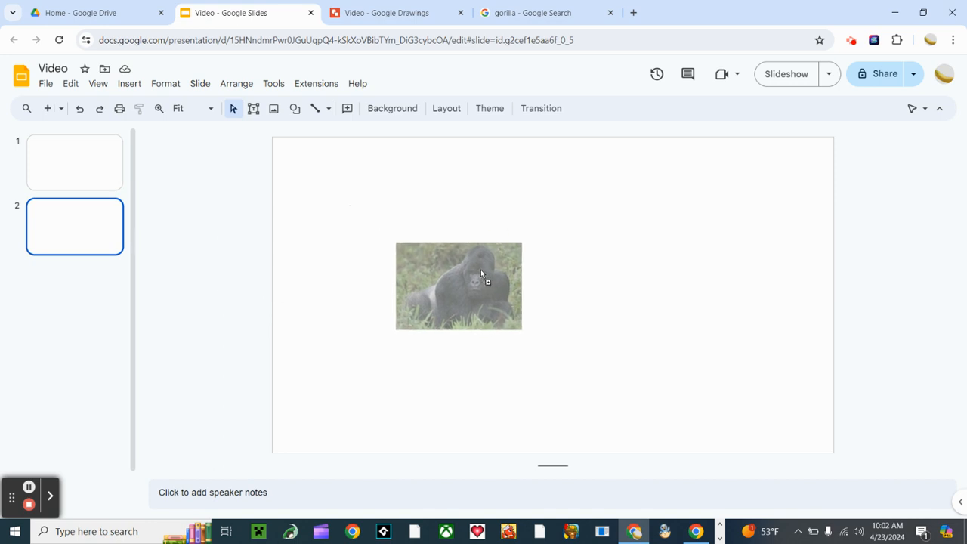
{"action": "left_click_drag", "start_coordinate": [481, 269], "coordinate": [481, 270]}
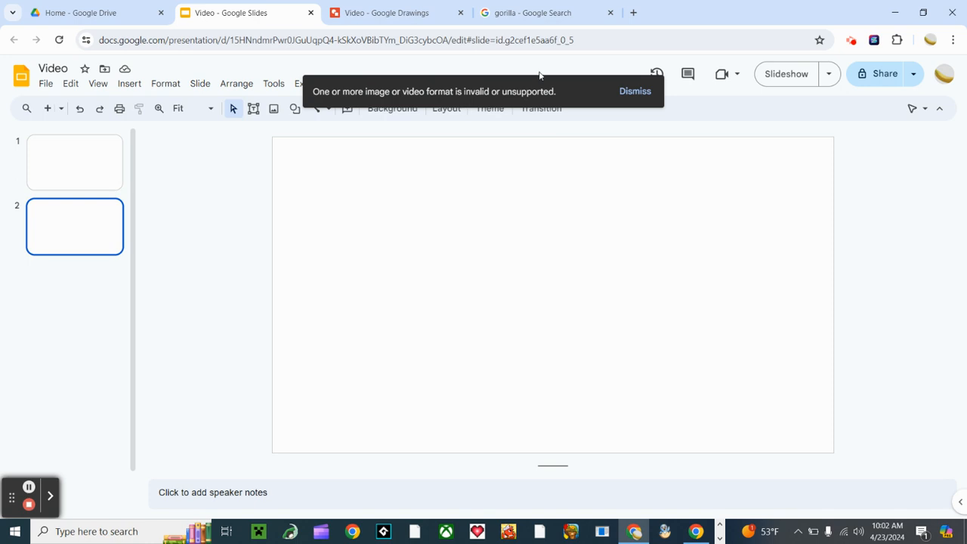
{"action": "left_click", "coordinate": [634, 90]}
Step: Return to the gorilla image results and place the Wikipedia gorilla photo on the Google Drawings canvas
{"action": "left_click", "coordinate": [566, 22]}
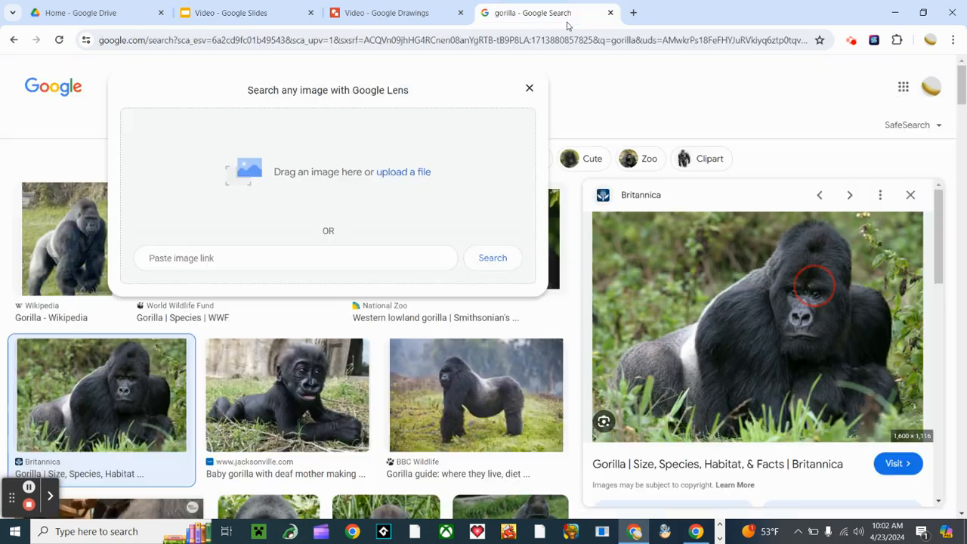
{"action": "left_click", "coordinate": [546, 84]}
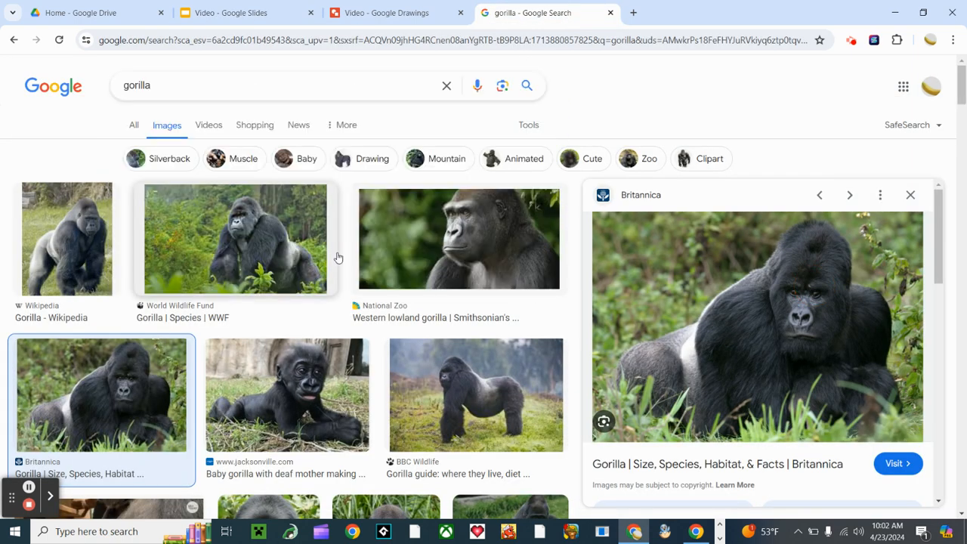
{"action": "left_click", "coordinate": [83, 291]}
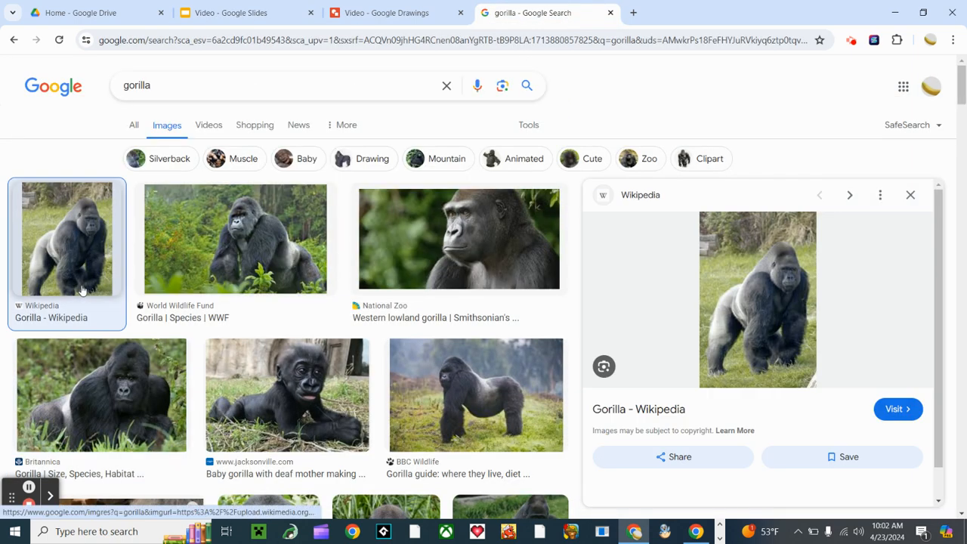
{"action": "left_click_drag", "start_coordinate": [807, 286], "coordinate": [440, 263]}
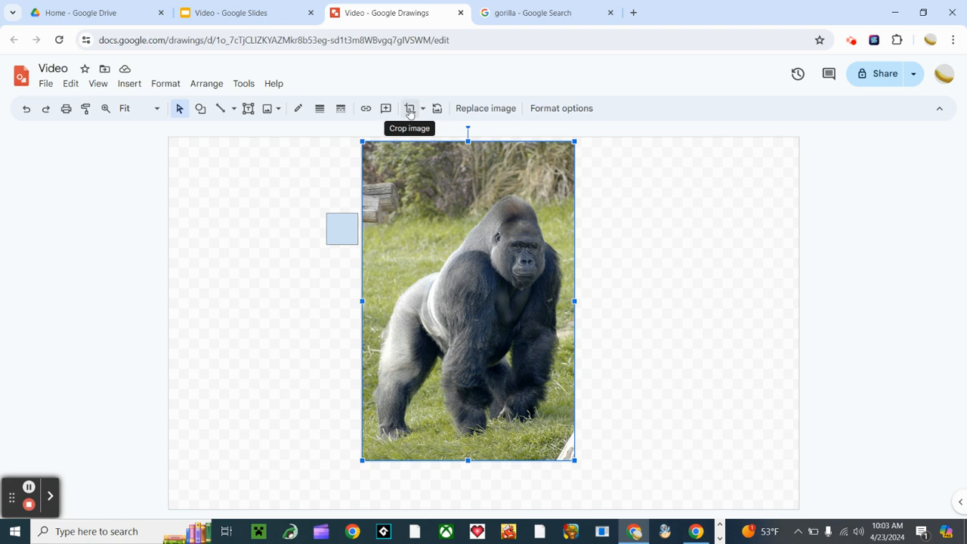
Step: Crop away the strip of background above the gorilla's head in the photo
{"action": "double_click", "coordinate": [427, 186]}
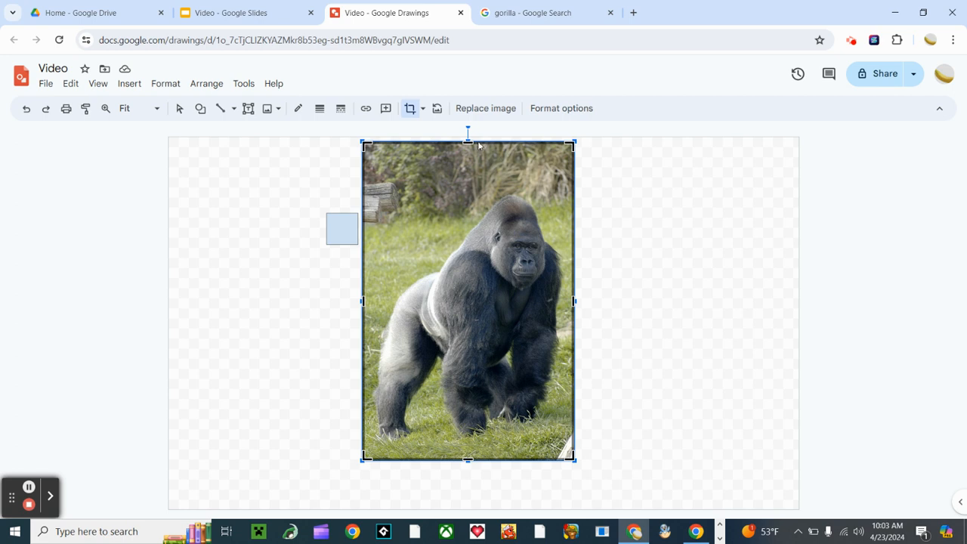
{"action": "left_click_drag", "start_coordinate": [469, 139], "coordinate": [483, 193]}
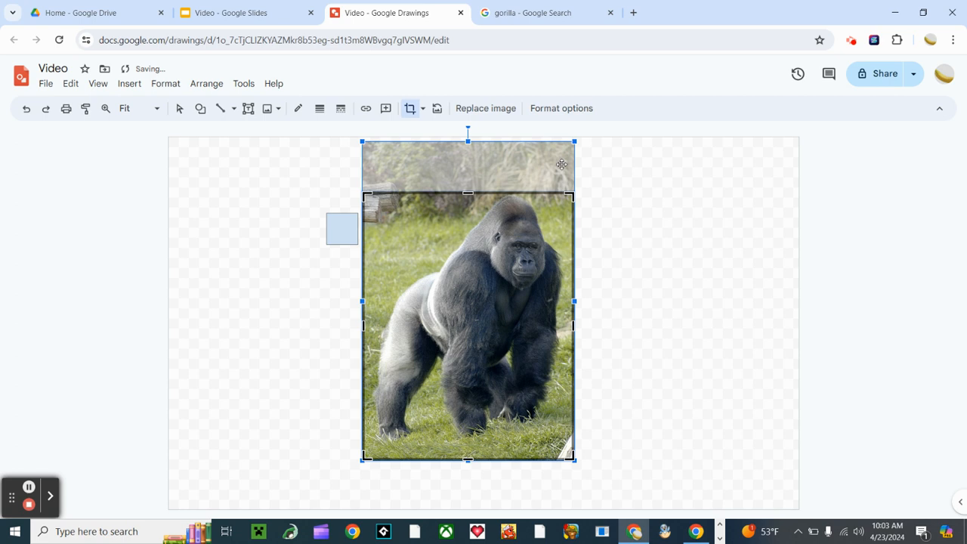
{"action": "key", "text": "Return"}
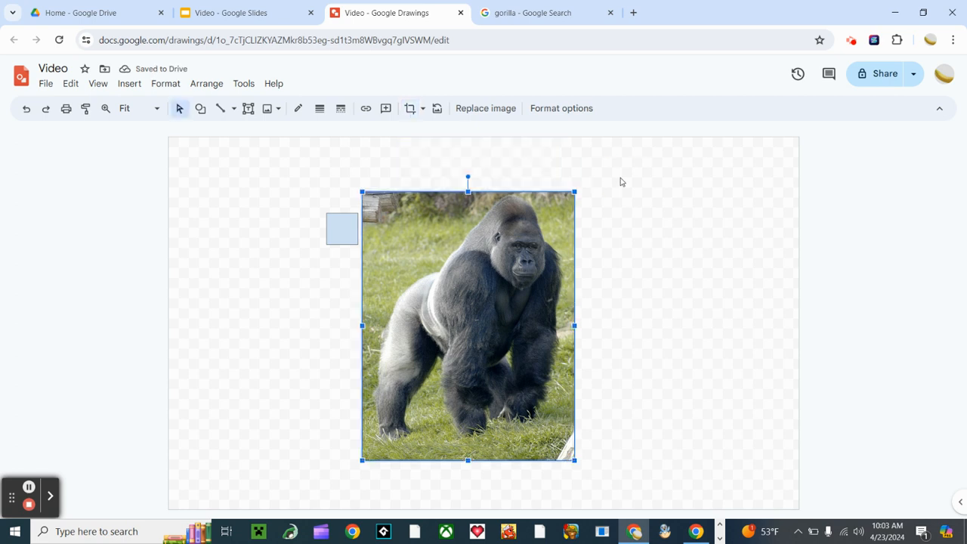
Step: Crop the photo from its upper-left corner down to the gorilla's front legs and the grass below them
{"action": "double_click", "coordinate": [475, 200]}
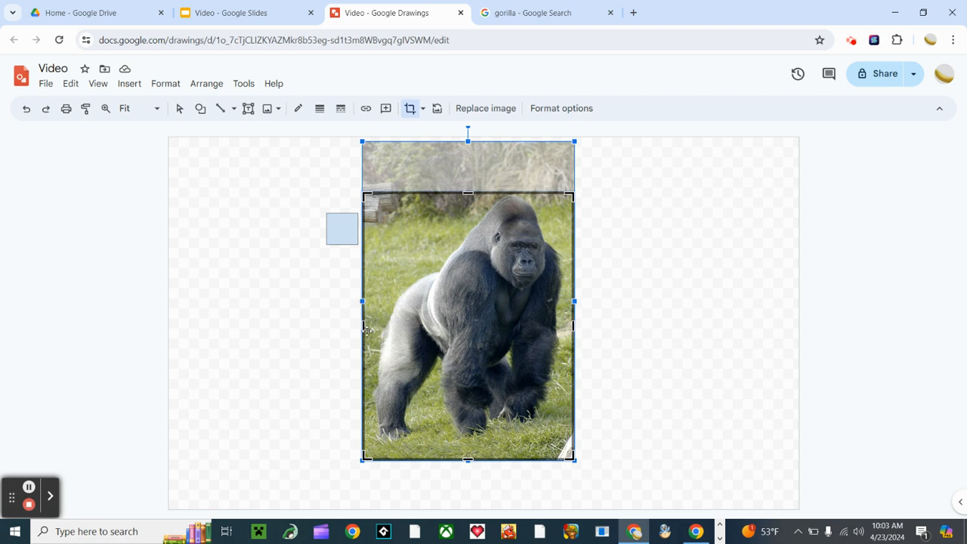
{"action": "left_click", "coordinate": [366, 194]}
{"action": "left_click_drag", "start_coordinate": [366, 195], "coordinate": [488, 318]}
{"action": "left_click", "coordinate": [633, 360]}
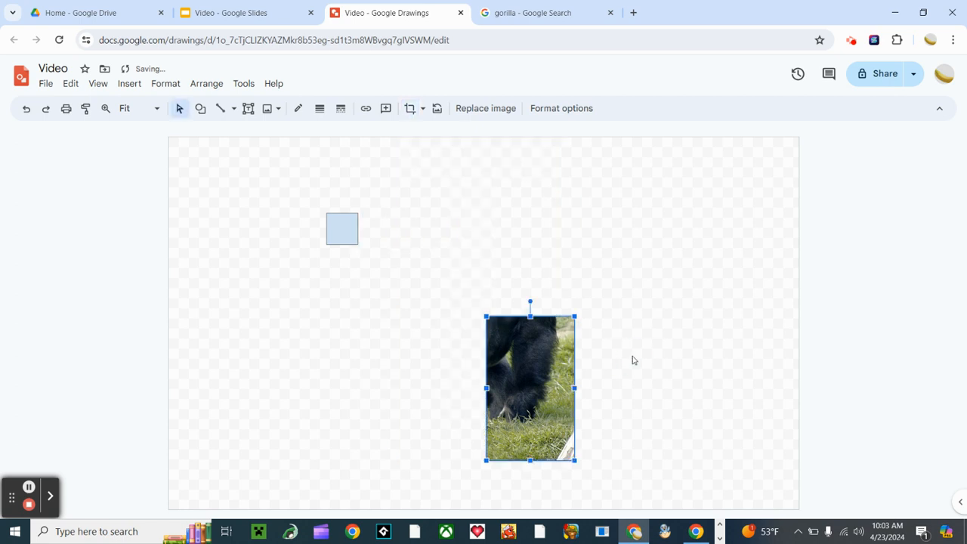
Step: Shrink the gorilla photo inside its crop frame so only a small patch of grass fills the frame's upper-left corner
{"action": "double_click", "coordinate": [547, 372]}
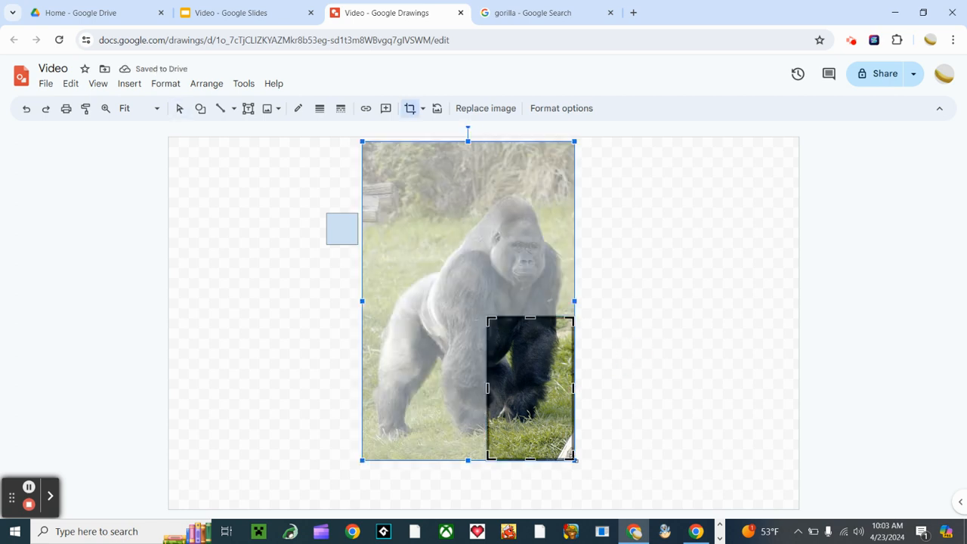
{"action": "left_click_drag", "start_coordinate": [575, 459], "coordinate": [564, 430]}
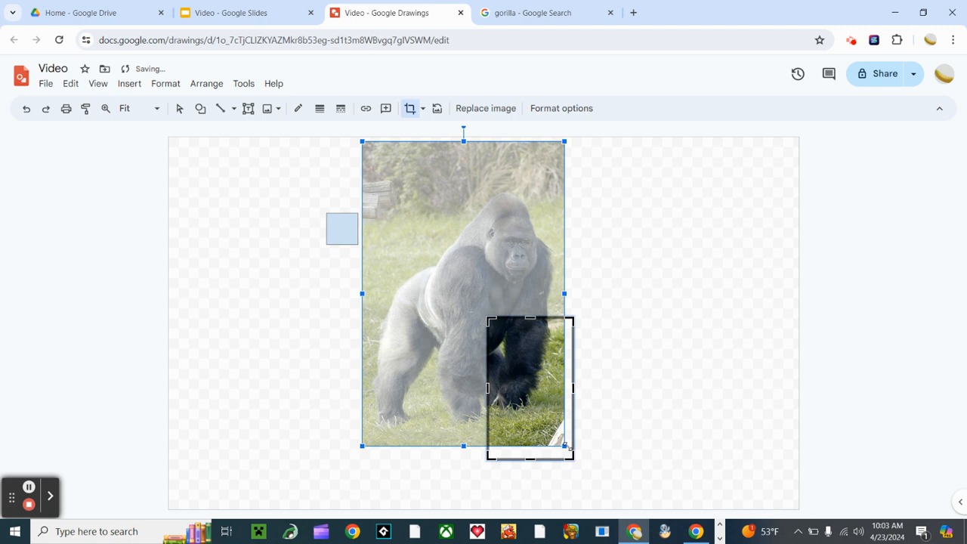
{"action": "left_click_drag", "start_coordinate": [565, 446], "coordinate": [488, 383]}
{"action": "key", "text": "Return"}
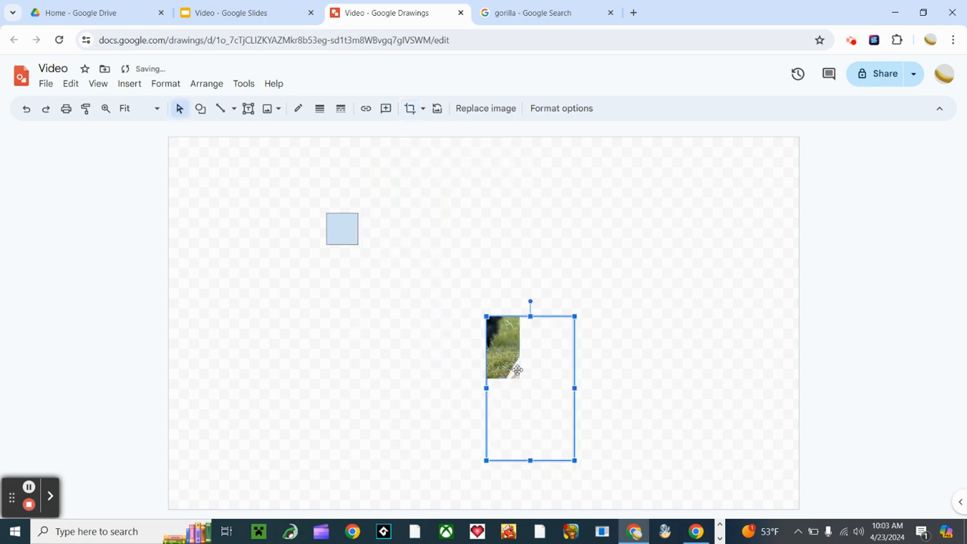
{"action": "left_click", "coordinate": [602, 376]}
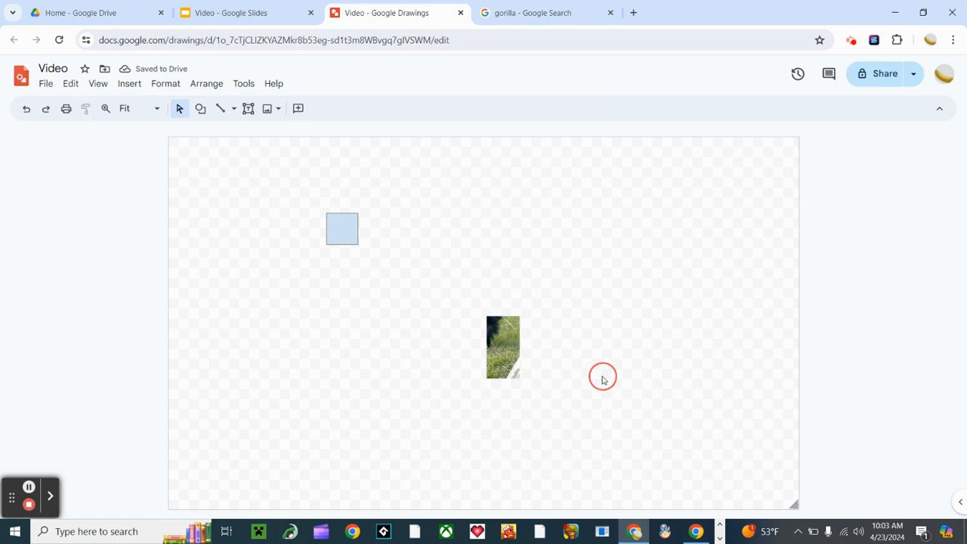
{"action": "left_click", "coordinate": [542, 405]}
{"action": "left_click", "coordinate": [518, 379]}
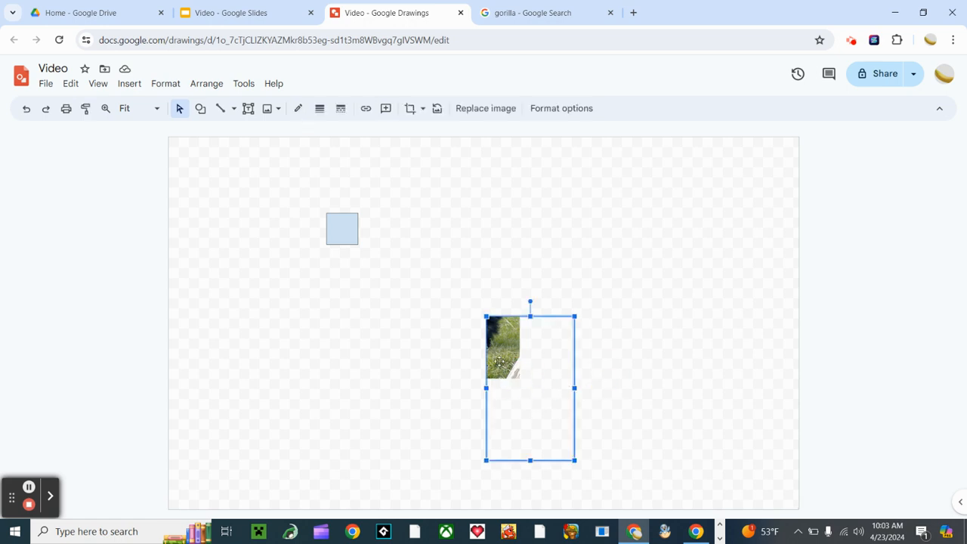
Step: Enlarge the photo to fill its crop frame, then extend the frame's upper-left corner and left edge around the whole gorilla
{"action": "double_click", "coordinate": [498, 362]}
{"action": "left_click_drag", "start_coordinate": [500, 365], "coordinate": [552, 443]}
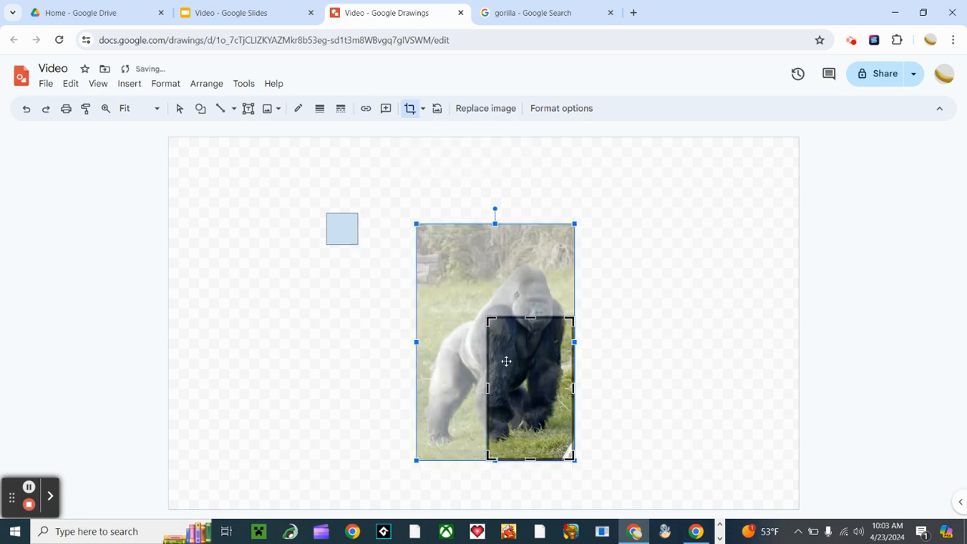
{"action": "left_click_drag", "start_coordinate": [487, 318], "coordinate": [428, 261]}
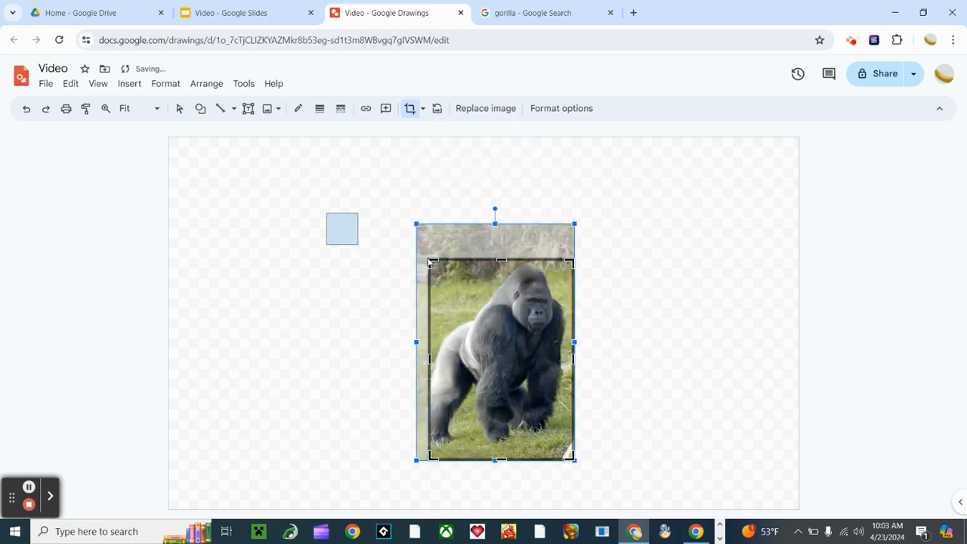
{"action": "left_click", "coordinate": [430, 360]}
{"action": "left_click_drag", "start_coordinate": [430, 360], "coordinate": [422, 361]}
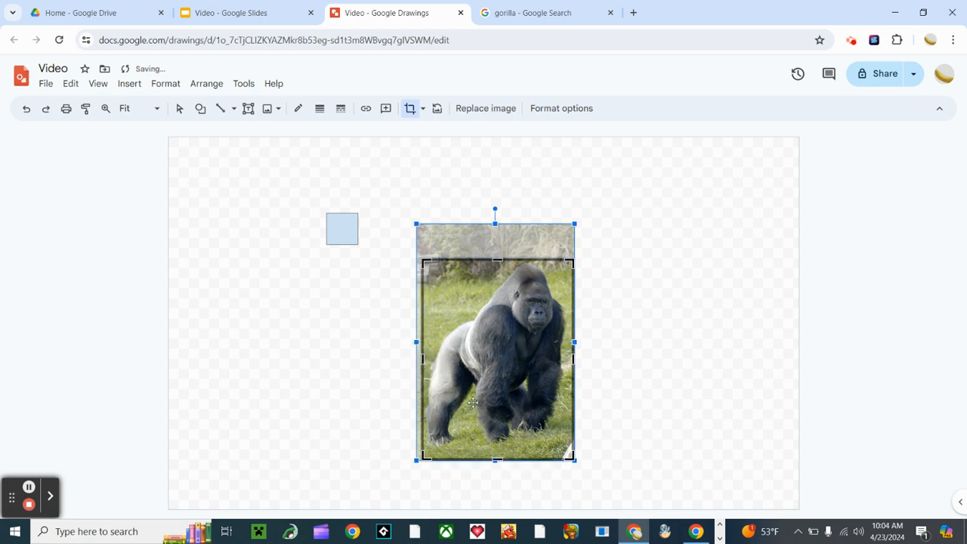
Step: Trim the crop frame's bottom edge to just below the gorilla's feet and its right edge close to the gorilla's body
{"action": "left_click", "coordinate": [498, 459]}
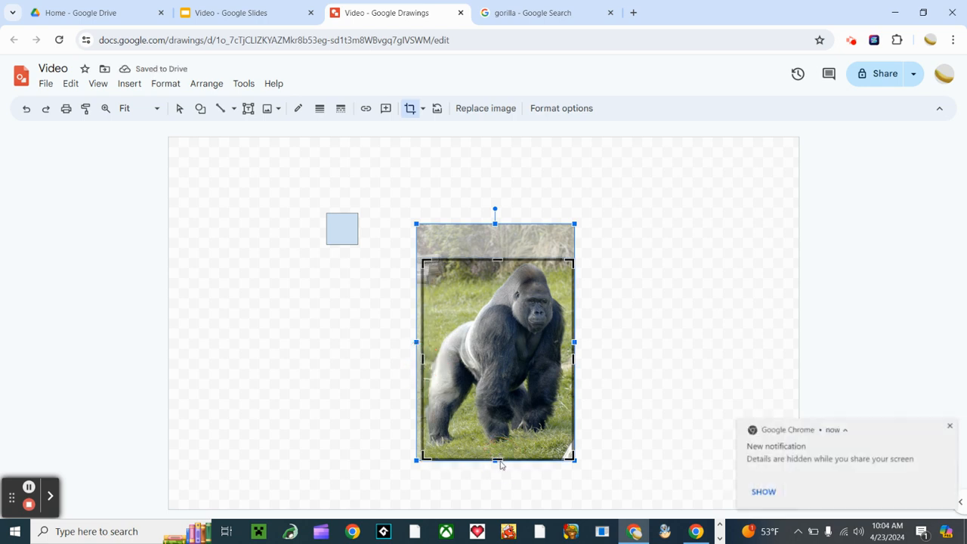
{"action": "left_click", "coordinate": [499, 459]}
{"action": "left_click_drag", "start_coordinate": [499, 459], "coordinate": [498, 446]}
{"action": "left_click", "coordinate": [951, 426]}
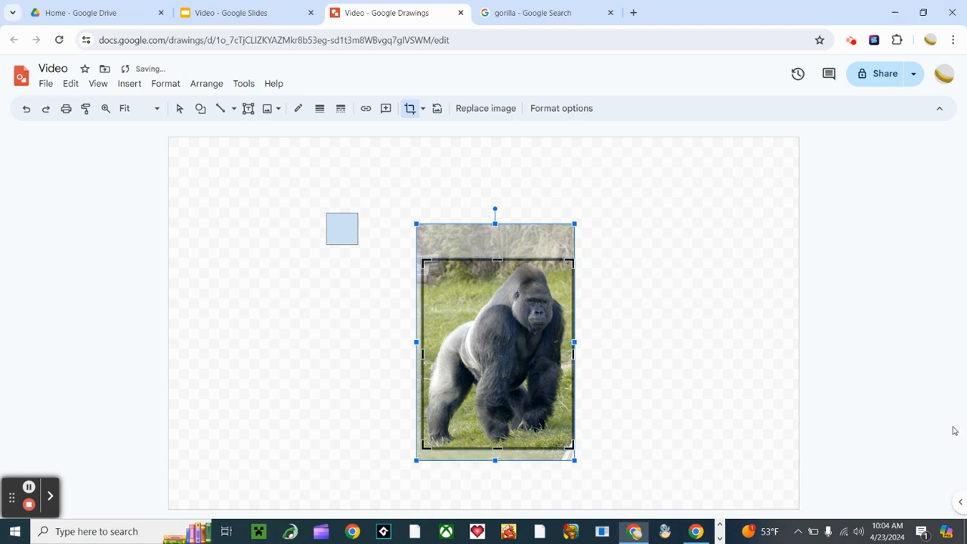
{"action": "left_click", "coordinate": [571, 357]}
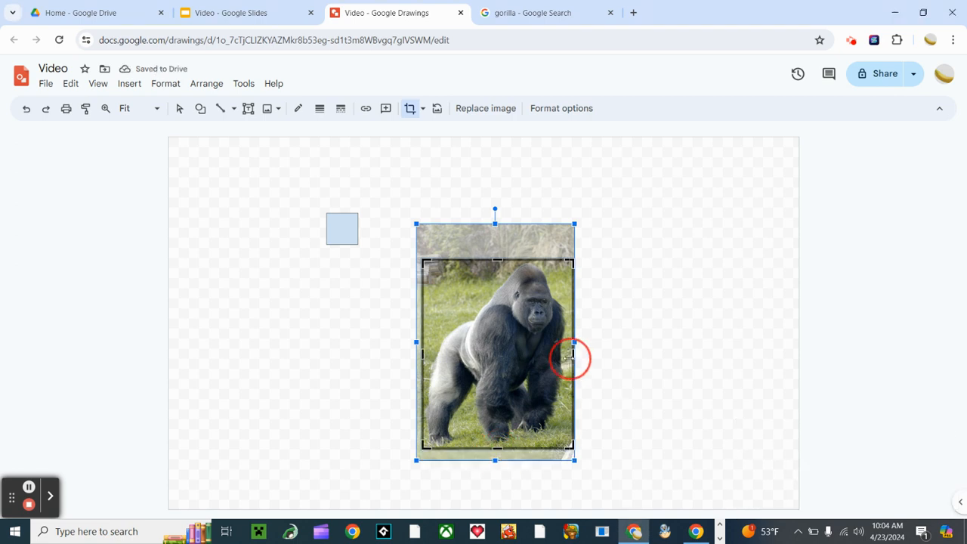
{"action": "left_click_drag", "start_coordinate": [566, 358], "coordinate": [558, 355]}
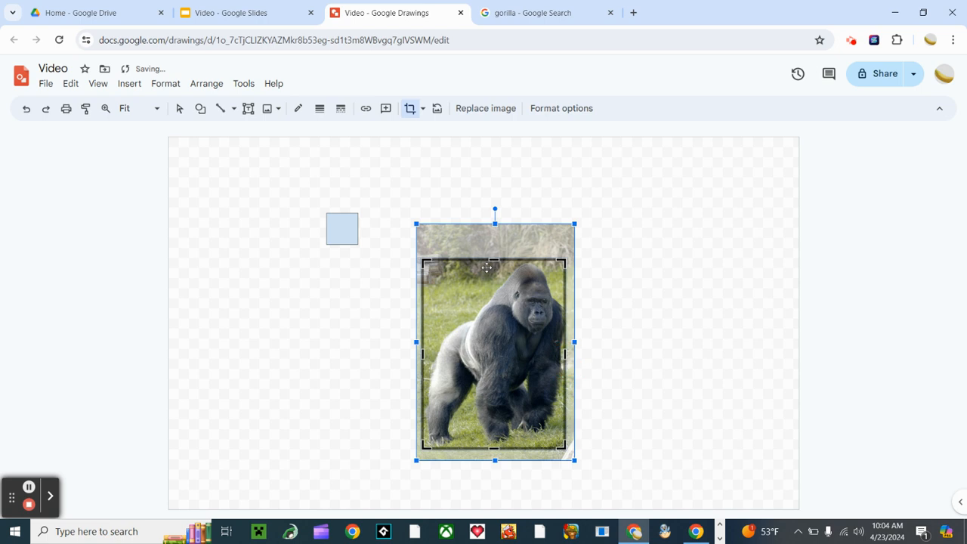
Step: Tighten the crop frame's top and left edges around the gorilla and apply the crop
{"action": "left_click_drag", "start_coordinate": [492, 261], "coordinate": [492, 265]}
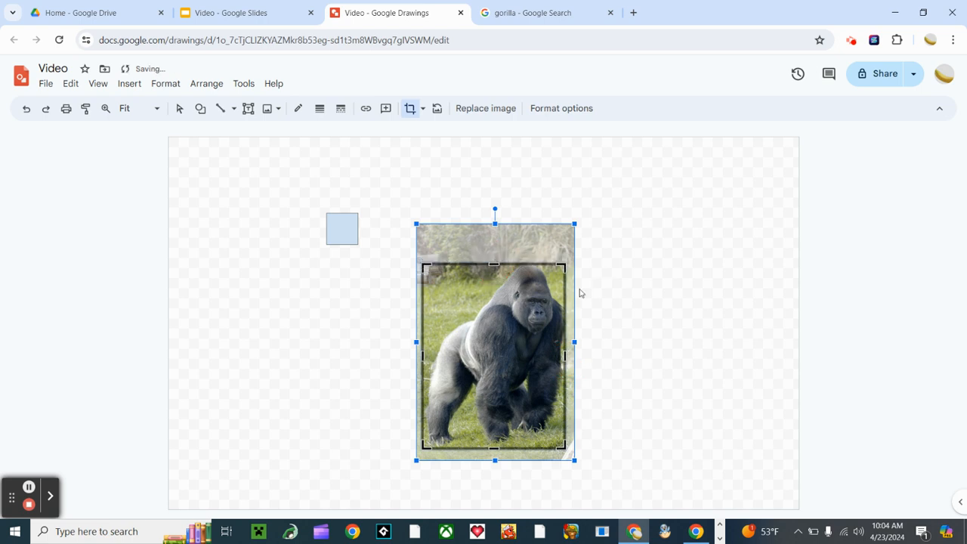
{"action": "left_click", "coordinate": [423, 355]}
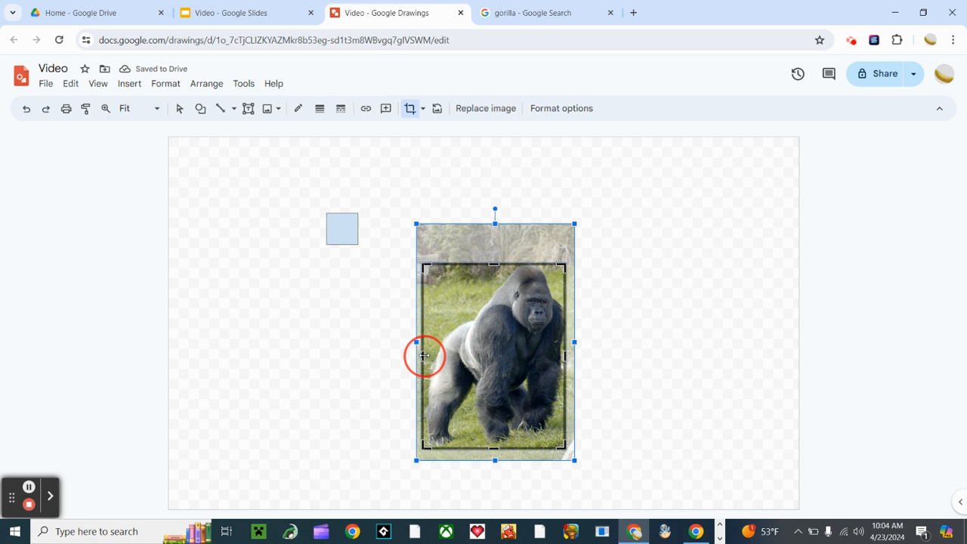
{"action": "left_click_drag", "start_coordinate": [423, 355], "coordinate": [428, 356]}
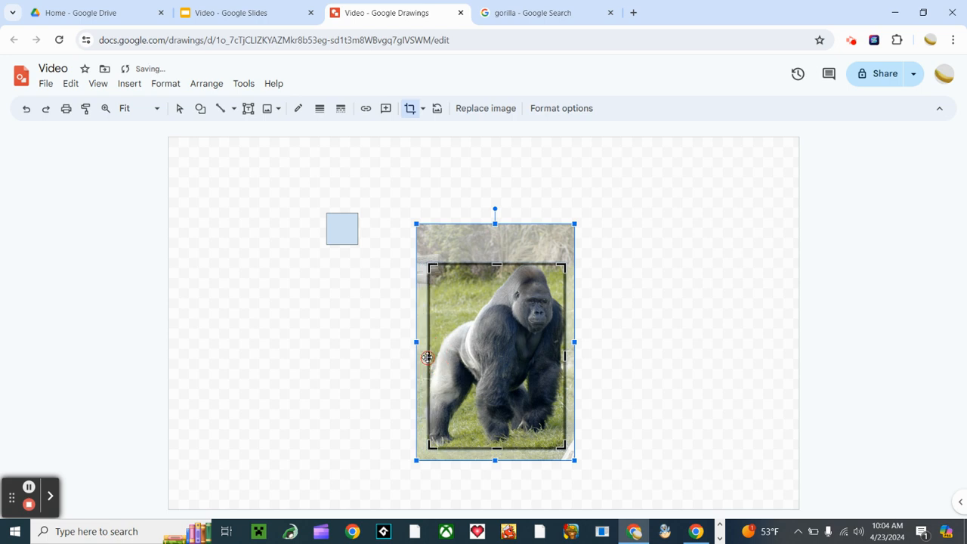
{"action": "key", "text": "Return"}
{"action": "left_click", "coordinate": [648, 362]}
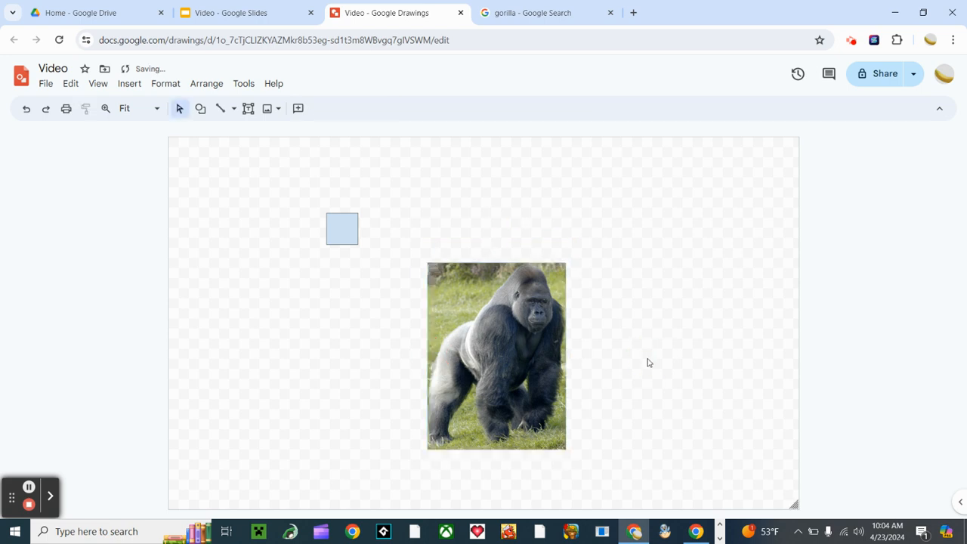
Step: Move the cropped gorilla photo beyond the canvas's left edge, leaving only a sliver overlapping it
{"action": "left_click", "coordinate": [504, 317]}
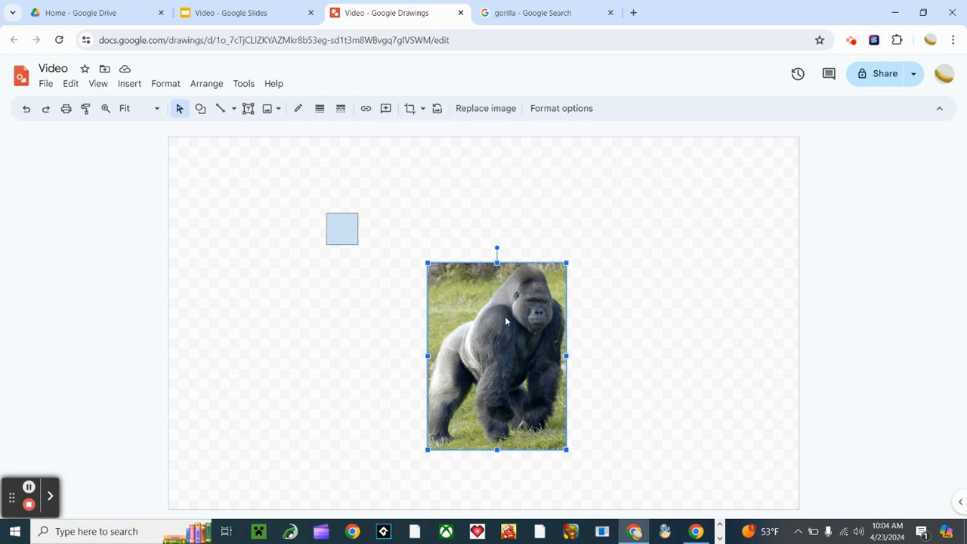
{"action": "left_click_drag", "start_coordinate": [517, 305], "coordinate": [127, 233]}
{"action": "left_click", "coordinate": [229, 199]}
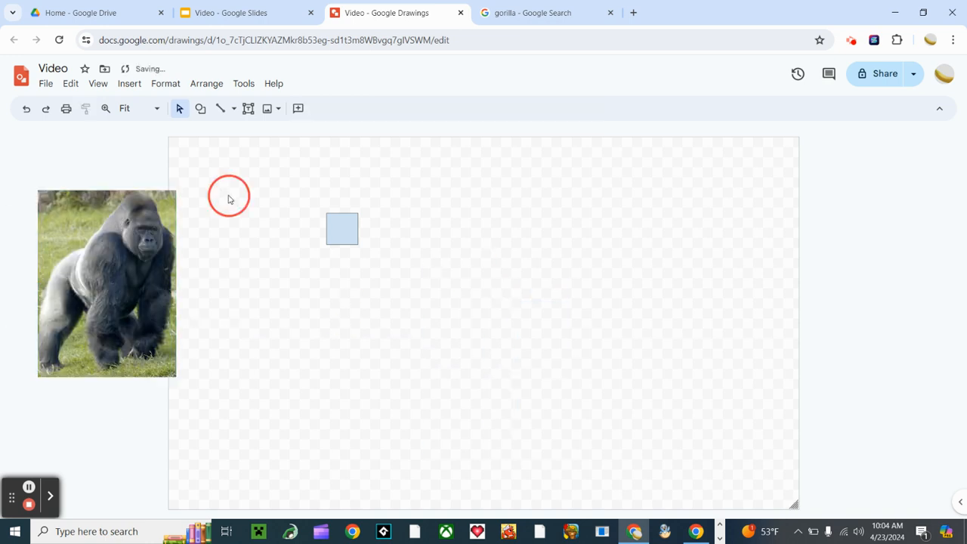
Step: Insert an empty text box to the right of the blue square, narrow it to under half its width and deselect it
{"action": "left_click", "coordinate": [244, 113]}
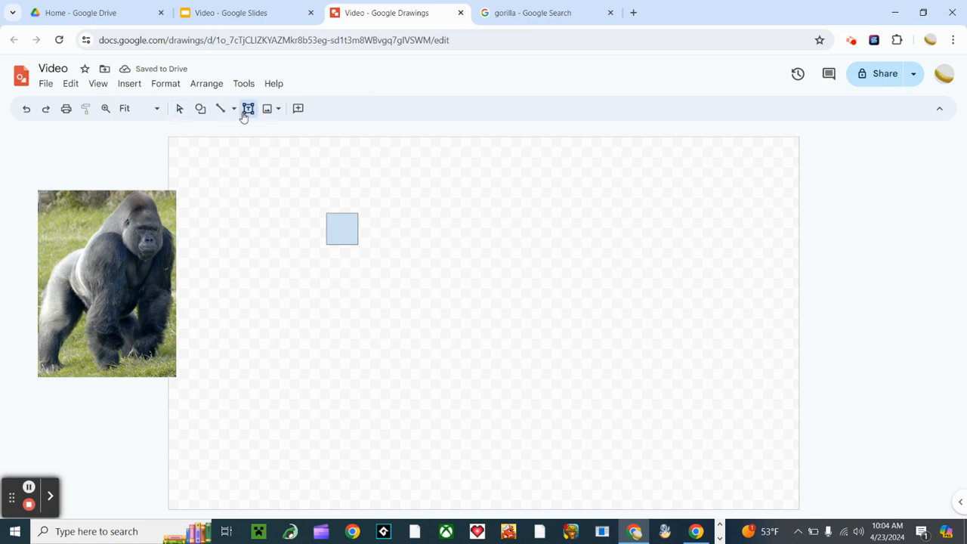
{"action": "left_click", "coordinate": [496, 217]}
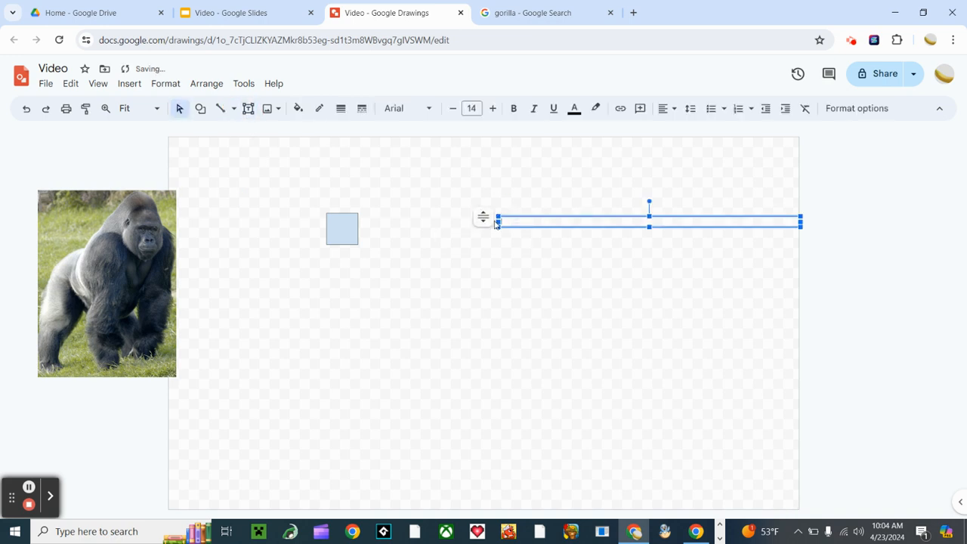
{"action": "left_click", "coordinate": [484, 221]}
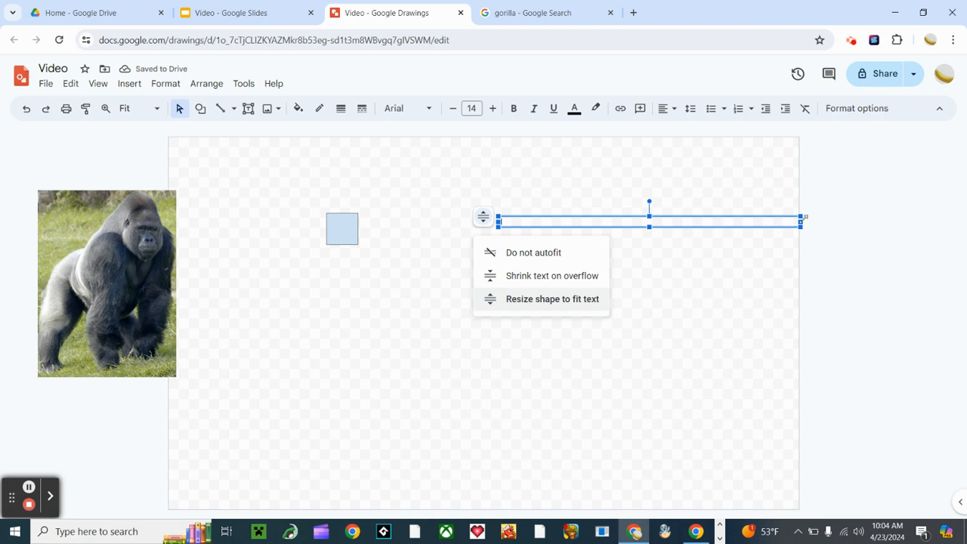
{"action": "left_click_drag", "start_coordinate": [800, 220], "coordinate": [635, 266]}
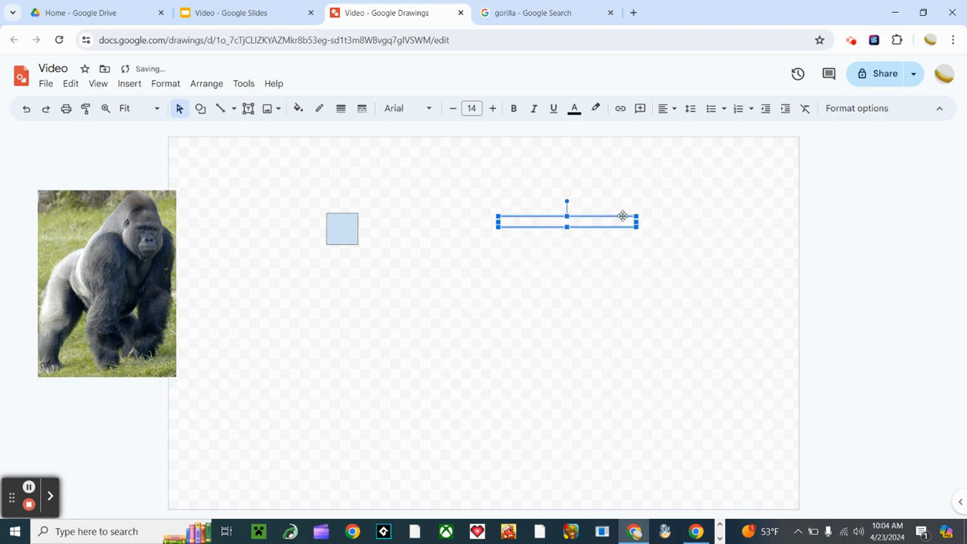
{"action": "left_click", "coordinate": [563, 202]}
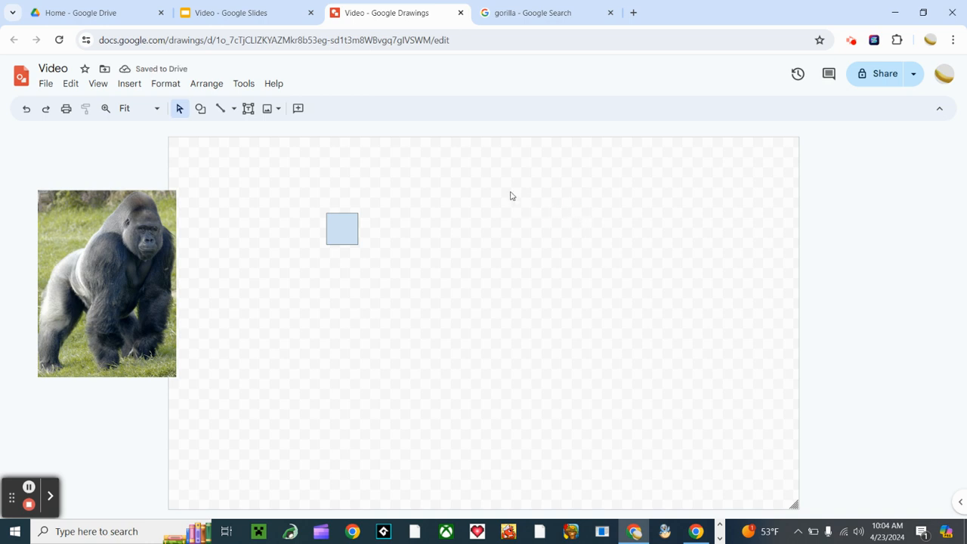
Step: Select the blue square on its own and then the gorilla photo on its own
{"action": "left_click_drag", "start_coordinate": [458, 185], "coordinate": [365, 281]}
{"action": "double_click", "coordinate": [337, 233]}
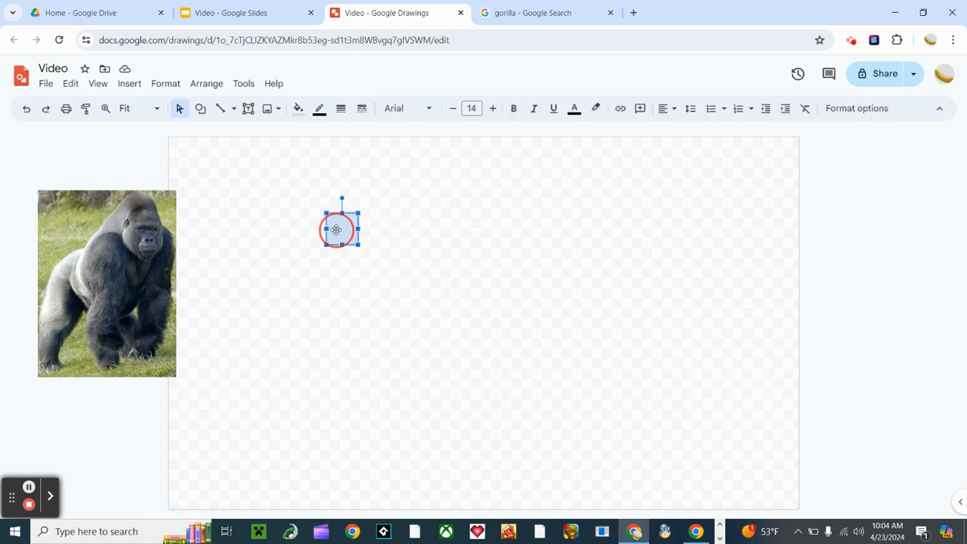
{"action": "left_click", "coordinate": [179, 261]}
{"action": "left_click", "coordinate": [163, 260]}
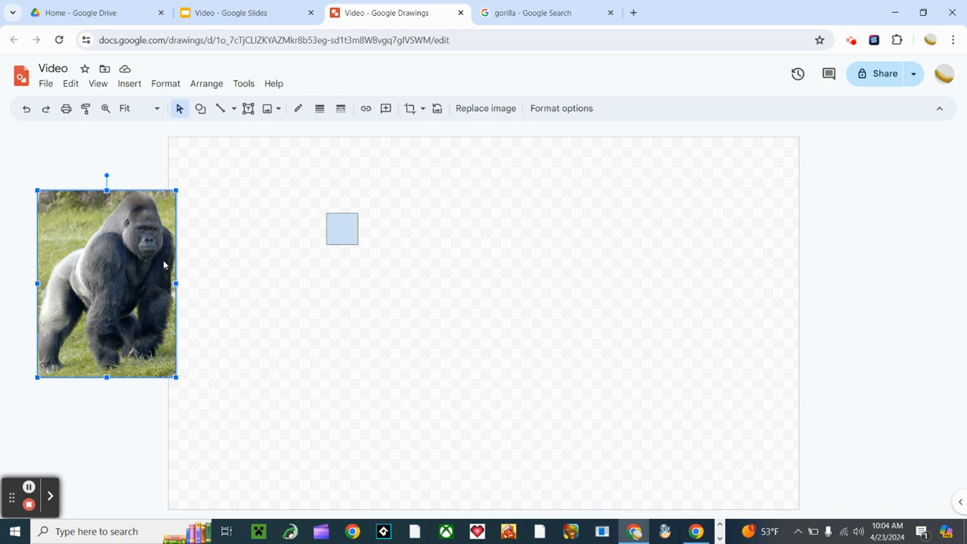
Step: Select the gorilla photo and blue square together with a selection box, then select only the square and deselect it
{"action": "left_click", "coordinate": [383, 173]}
{"action": "left_click_drag", "start_coordinate": [383, 175], "coordinate": [153, 329]}
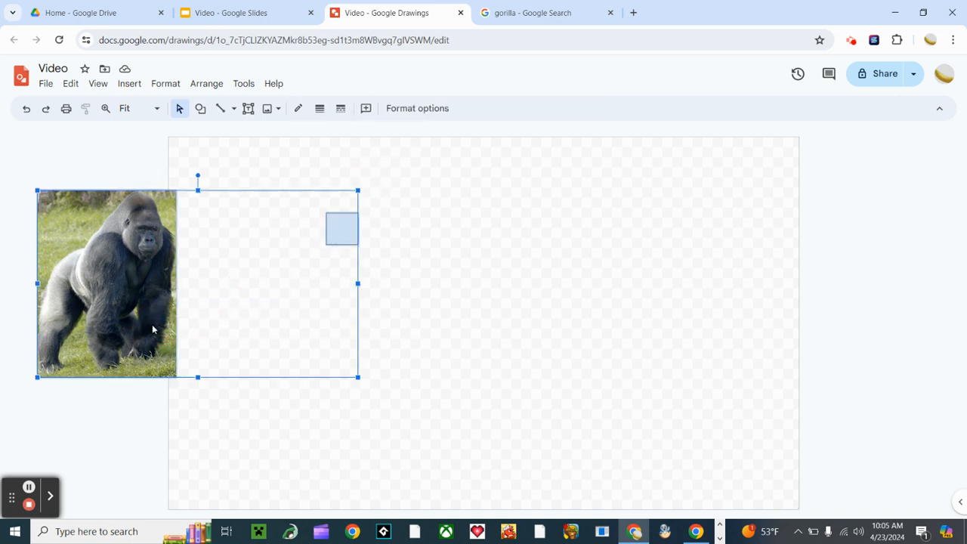
{"action": "left_click", "coordinate": [377, 256]}
{"action": "left_click", "coordinate": [348, 233]}
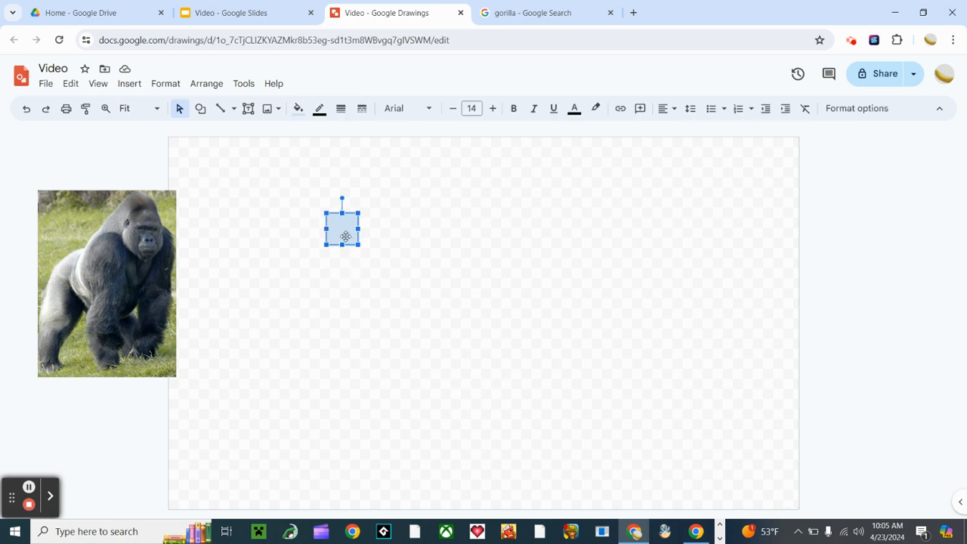
{"action": "left_click", "coordinate": [309, 247]}
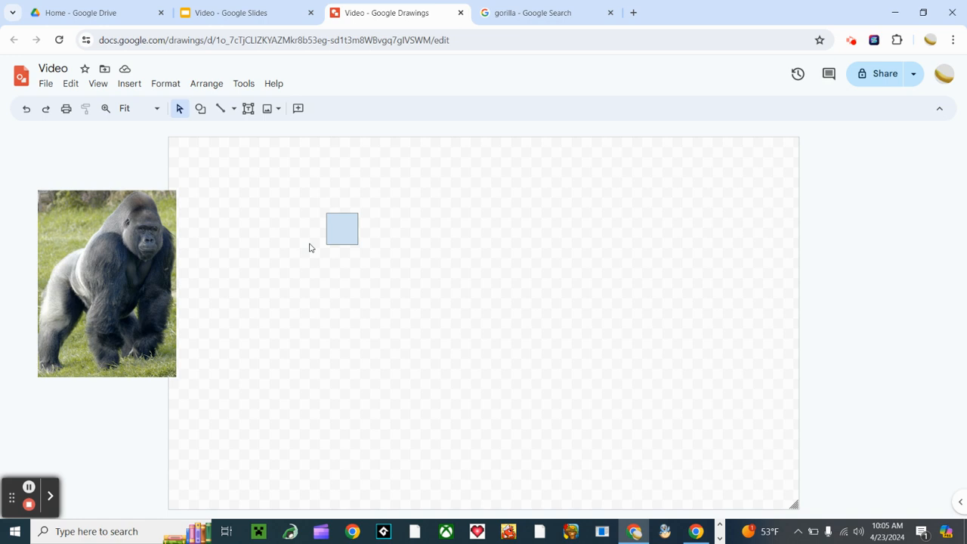
Step: Select the blue square, add the gorilla photo and the empty text box to the selection, and deselect everything
{"action": "left_click", "coordinate": [344, 228]}
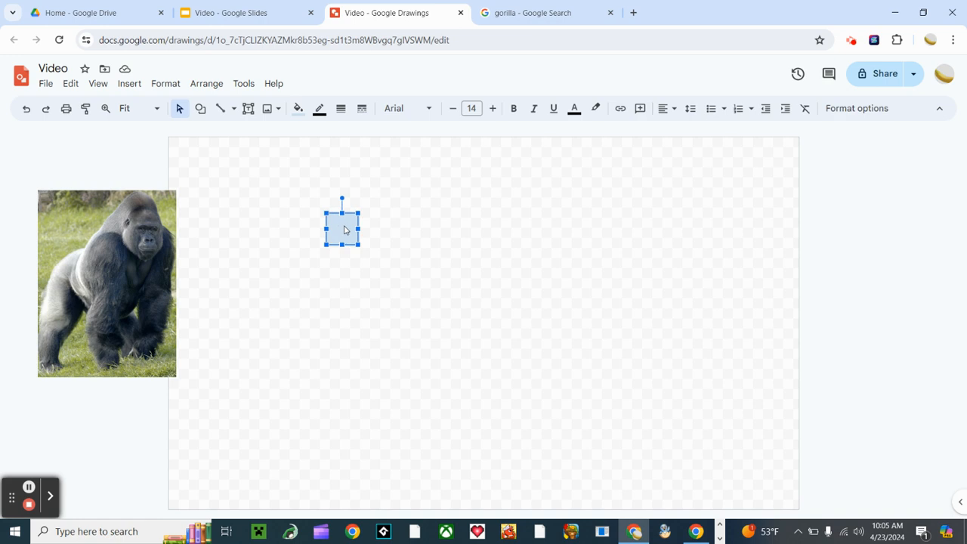
{"action": "left_click", "coordinate": [174, 268], "text": "shift"}
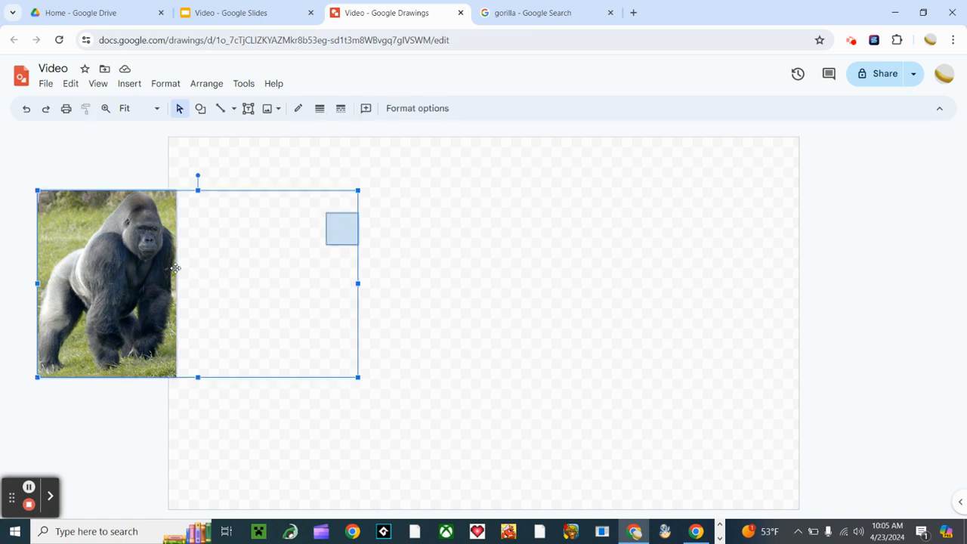
{"action": "left_click", "coordinate": [642, 233], "text": "shift"}
{"action": "left_click_drag", "start_coordinate": [547, 170], "coordinate": [700, 314]}
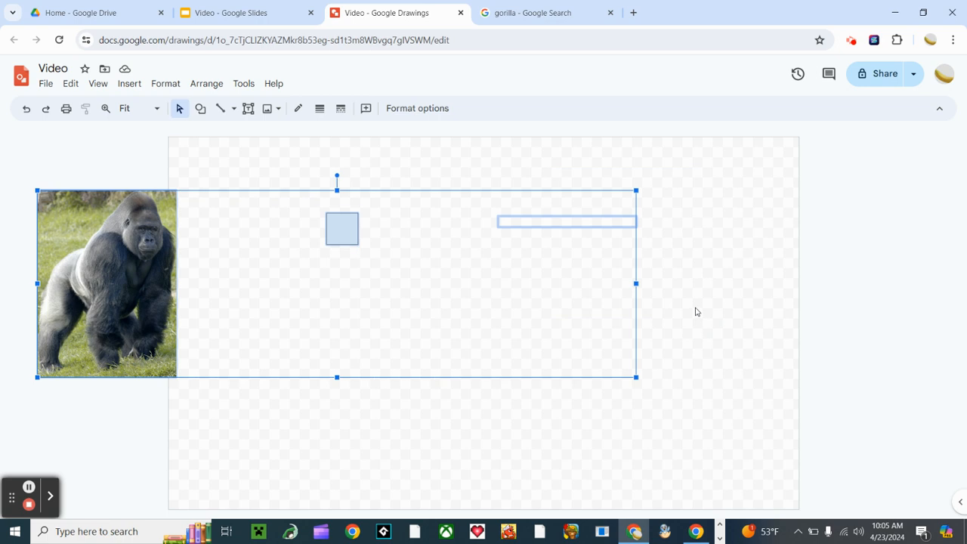
{"action": "left_click", "coordinate": [641, 241]}
Step: Set the font size of the empty text box to 20
{"action": "left_click", "coordinate": [621, 226]}
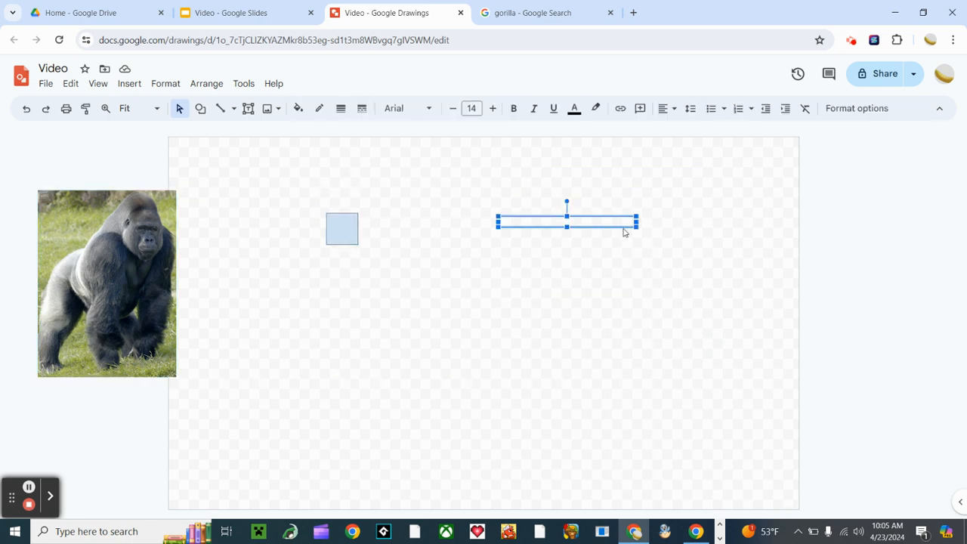
{"action": "left_click", "coordinate": [624, 230]}
{"action": "left_click", "coordinate": [492, 108]}
{"action": "left_click", "coordinate": [492, 109]}
{"action": "left_click", "coordinate": [493, 109]}
{"action": "left_click", "coordinate": [492, 109]}
{"action": "left_click", "coordinate": [492, 109]}
{"action": "left_click", "coordinate": [492, 109]}
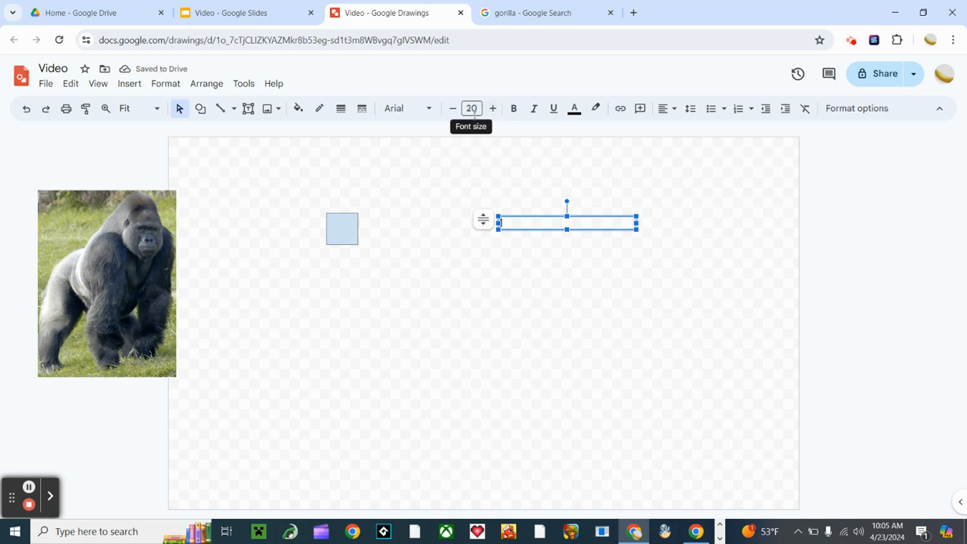
Step: Choose Resize shape to fit text for the text box and fill it with several rows of capital H's
{"action": "left_click", "coordinate": [483, 218]}
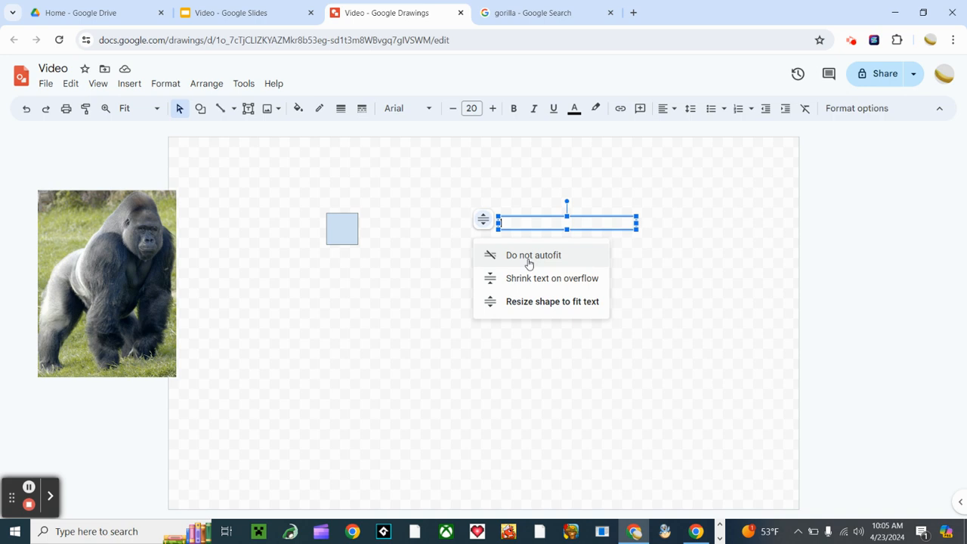
{"action": "left_click", "coordinate": [492, 302]}
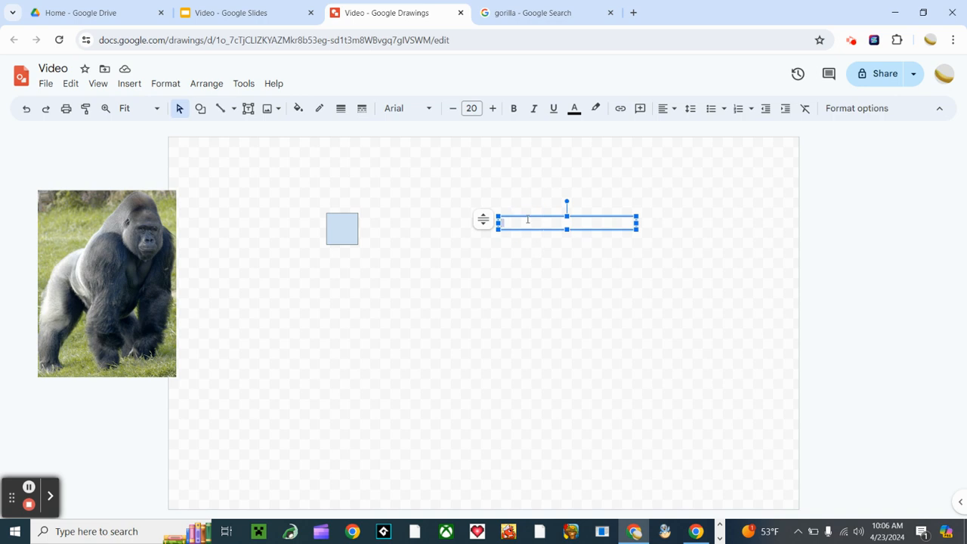
{"action": "type", "text": "HHHHHHHHHHHHHHHHHHHHHHHHHHHHHHHHHHHHHHHHHHHHHHHHHHHHHHHHHHHHHHHHHHHHHHHHHHHHHHHHHHHHHHHHHHHHHHHHHHHHHHHHHHHHHHHHHHHHHHHHHHHHHHHHHH"}
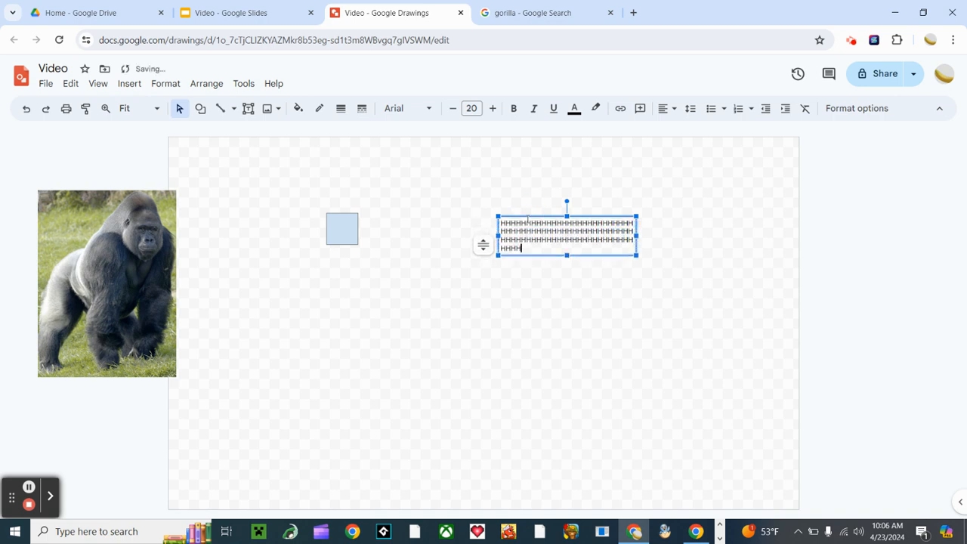
{"action": "type", "text": "HHHHHHHHHHHHHHHHHHHHHHHHHHHHHHHHHHHHHHHHHHHHHHHHHHHHHHHHHH"}
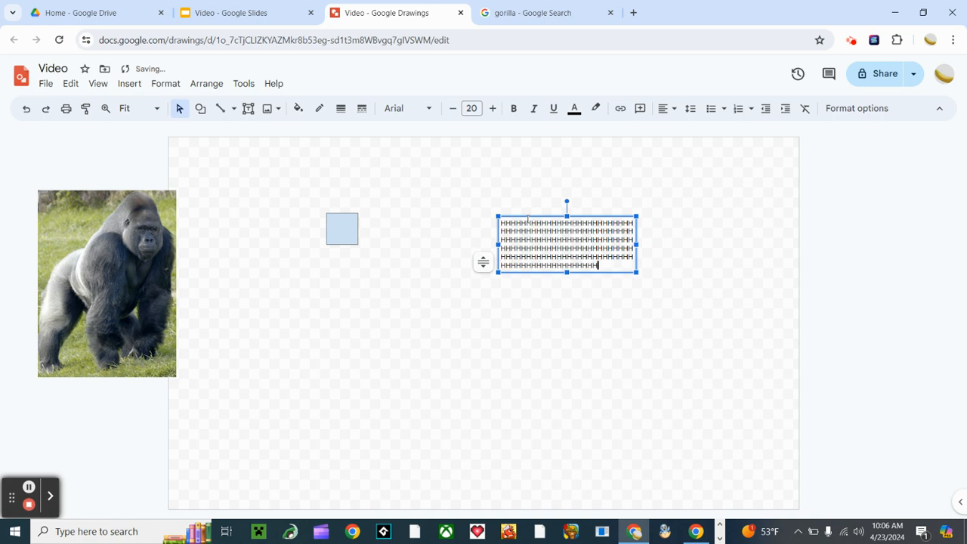
Step: Delete all the H's from the text box
{"action": "key", "text": "BackSpace"}
{"action": "key", "text": "BackSpace"}
{"action": "key", "text": "BackSpace"}
{"action": "key", "text": "BackSpace"}
{"action": "key", "text": "BackSpace"}
{"action": "key", "text": "BackSpace"}
{"action": "key", "text": "BackSpace"}
{"action": "key", "text": "BackSpace"}
{"action": "key", "text": "BackSpace"}
{"action": "key", "text": "BackSpace"}
{"action": "key", "text": "BackSpace"}
{"action": "key", "text": "BackSpace"}
{"action": "key", "text": "BackSpace"}
{"action": "key", "text": "BackSpace"}
{"action": "key", "text": "BackSpace"}
{"action": "key", "text": "BackSpace"}
{"action": "key", "text": "BackSpace"}
{"action": "key", "text": "BackSpace"}
{"action": "key", "text": "BackSpace"}
{"action": "key", "text": "BackSpace"}
{"action": "key", "text": "BackSpace"}
{"action": "key", "text": "BackSpace"}
{"action": "key", "text": "BackSpace"}
{"action": "key", "text": "BackSpace"}
{"action": "key", "text": "BackSpace"}
{"action": "key", "text": "BackSpace"}
{"action": "key", "text": "BackSpace"}
{"action": "key", "text": "BackSpace"}
{"action": "key", "text": "BackSpace"}
{"action": "key", "text": "BackSpace"}
{"action": "key", "text": "BackSpace"}
{"action": "key", "text": "BackSpace"}
{"action": "key", "text": "BackSpace"}
{"action": "key", "text": "BackSpace"}
{"action": "key", "text": "BackSpace"}
{"action": "key", "text": "BackSpace"}
{"action": "key", "text": "BackSpace"}
{"action": "key", "text": "BackSpace"}
{"action": "key", "text": "BackSpace"}
{"action": "key", "text": "BackSpace"}
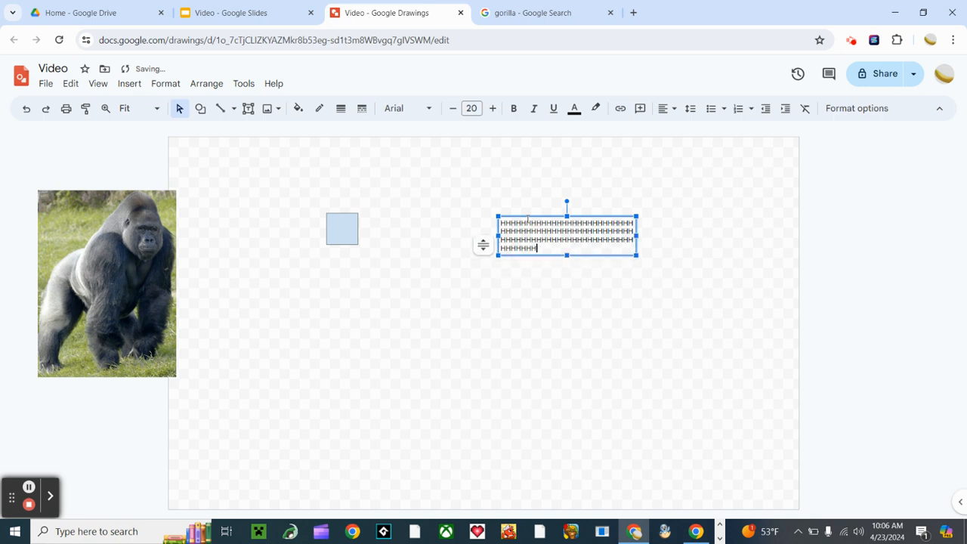
{"action": "key", "text": "BackSpace"}
{"action": "key", "text": "BackSpace"}
{"action": "key", "text": "BackSpace"}
{"action": "key", "text": "BackSpace"}
{"action": "key", "text": "BackSpace"}
{"action": "key", "text": "BackSpace"}
{"action": "key", "text": "BackSpace"}
{"action": "key", "text": "BackSpace"}
{"action": "key", "text": "BackSpace"}
{"action": "key", "text": "BackSpace"}
{"action": "key", "text": "BackSpace"}
{"action": "key", "text": "BackSpace"}
{"action": "key", "text": "BackSpace"}
{"action": "key", "text": "BackSpace"}
{"action": "key", "text": "BackSpace"}
{"action": "key", "text": "BackSpace"}
{"action": "key", "text": "BackSpace"}
{"action": "key", "text": "BackSpace"}
{"action": "key", "text": "BackSpace"}
{"action": "key", "text": "BackSpace"}
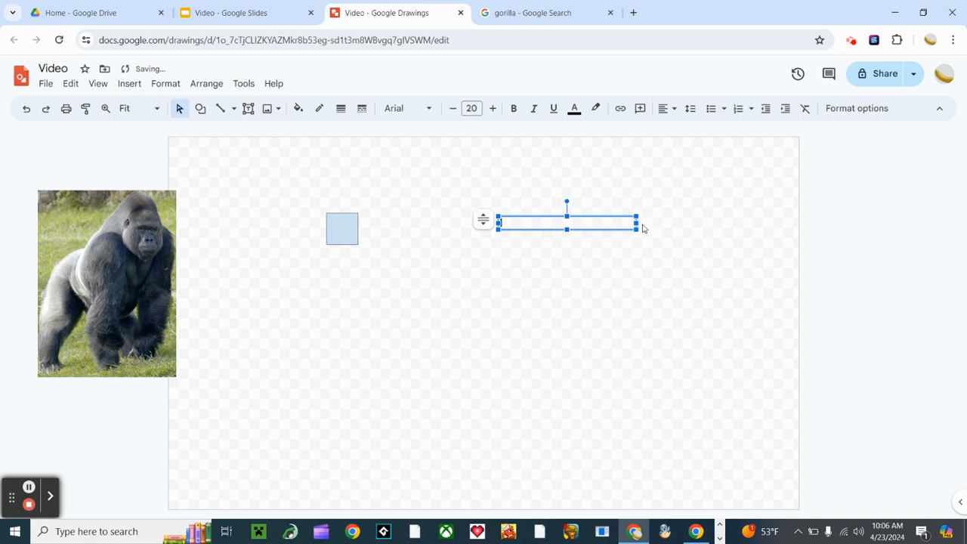
Step: Widen the empty text box slightly and set its autofit to Shrink text on overflow
{"action": "left_click_drag", "start_coordinate": [635, 229], "coordinate": [658, 259]}
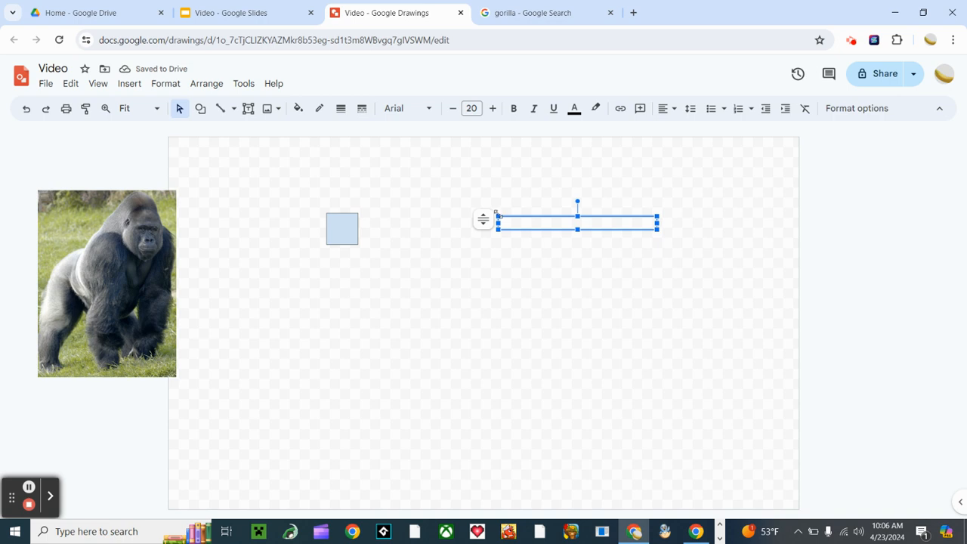
{"action": "left_click", "coordinate": [484, 219]}
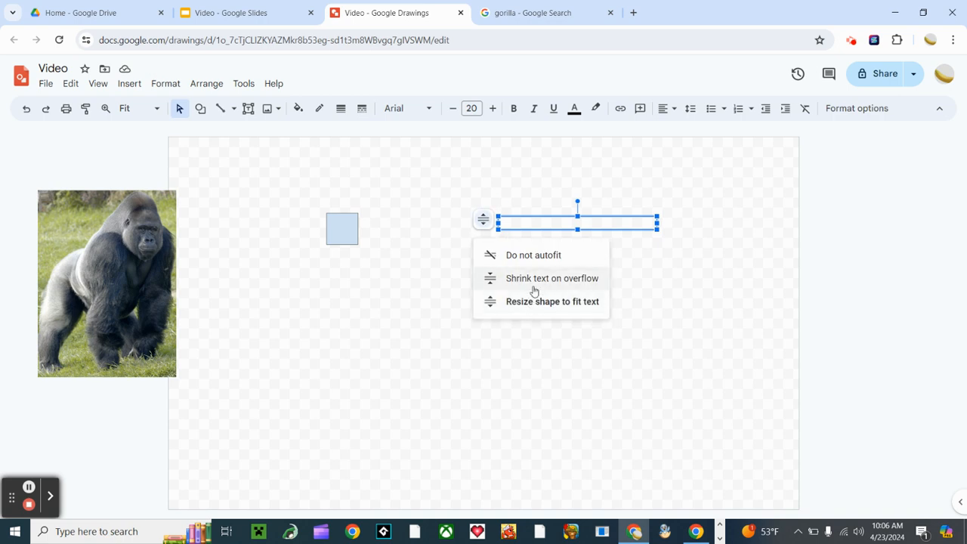
{"action": "left_click", "coordinate": [537, 286]}
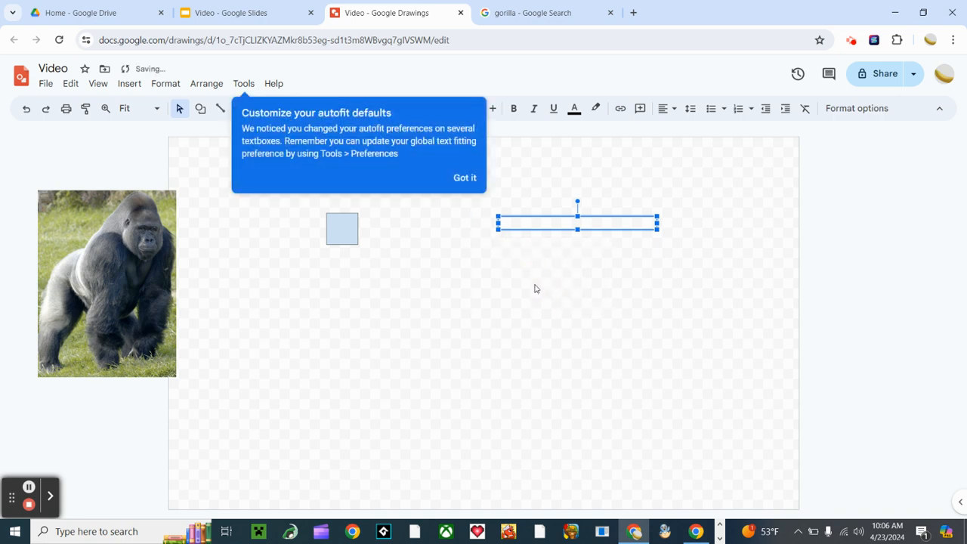
{"action": "left_click", "coordinate": [470, 178]}
{"action": "left_click", "coordinate": [514, 219]}
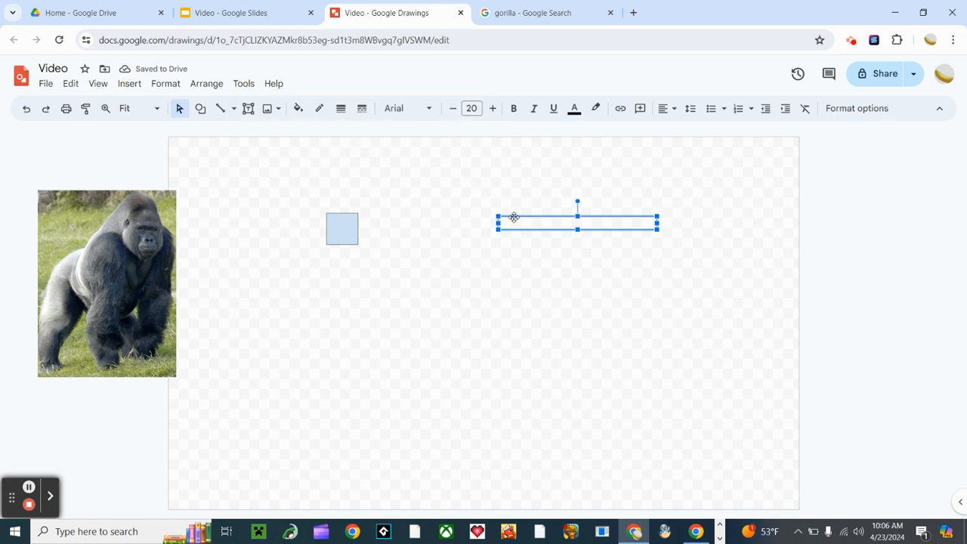
{"action": "left_click", "coordinate": [508, 230]}
{"action": "left_click", "coordinate": [513, 221]}
{"action": "left_click", "coordinate": [501, 221]}
{"action": "left_click", "coordinate": [511, 223]}
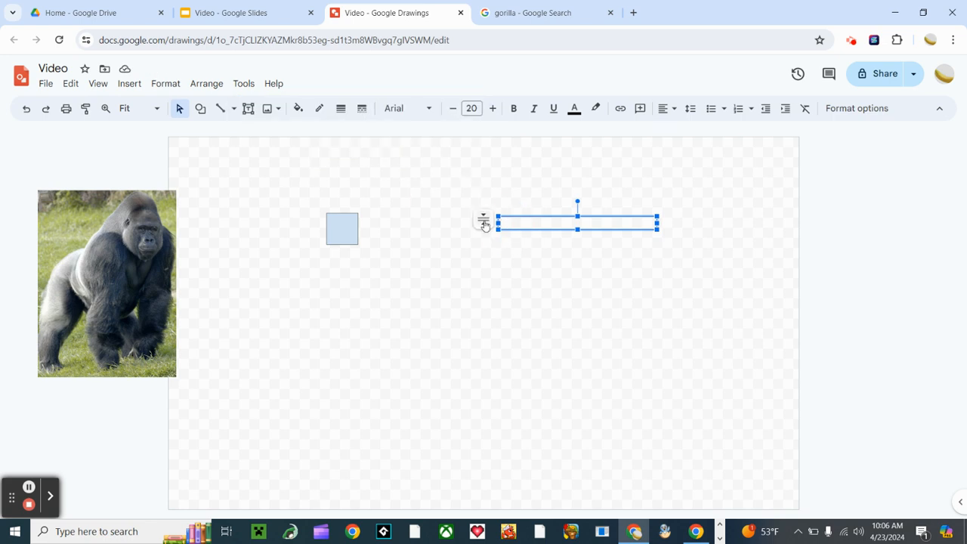
{"action": "left_click", "coordinate": [484, 221]}
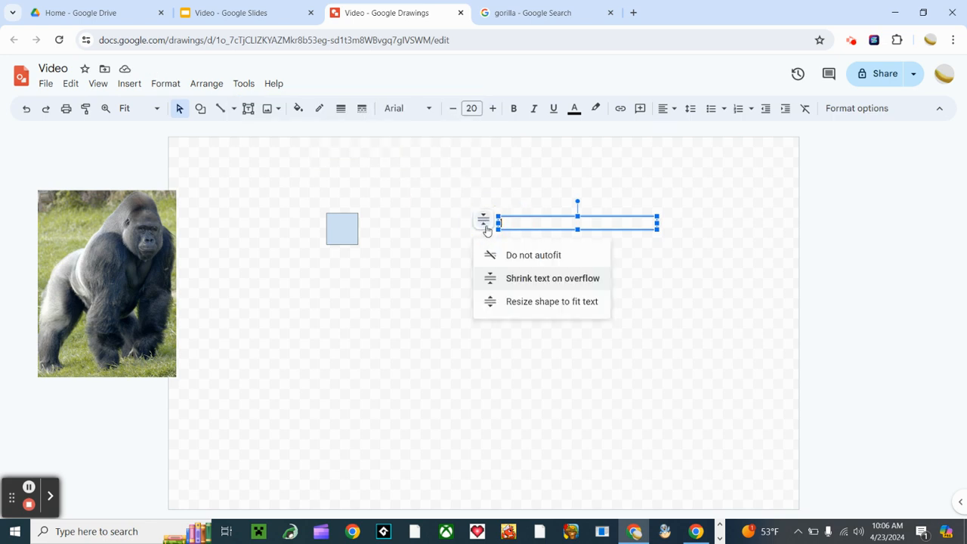
{"action": "left_click", "coordinate": [510, 281]}
Step: Enlarge the text box into a tall, wider rectangle and set its font size to 50
{"action": "left_click_drag", "start_coordinate": [655, 229], "coordinate": [722, 349]}
{"action": "left_click", "coordinate": [637, 293]}
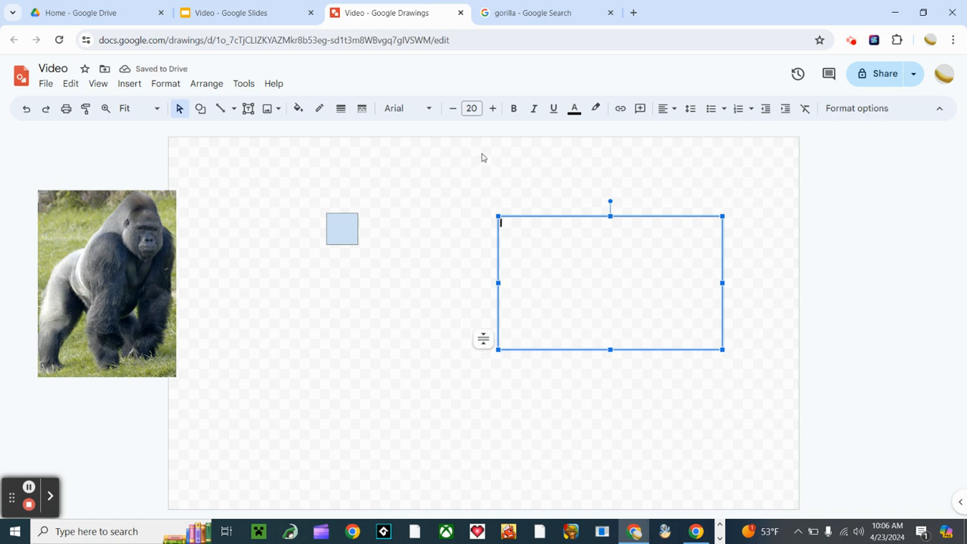
{"action": "left_click", "coordinate": [470, 108]}
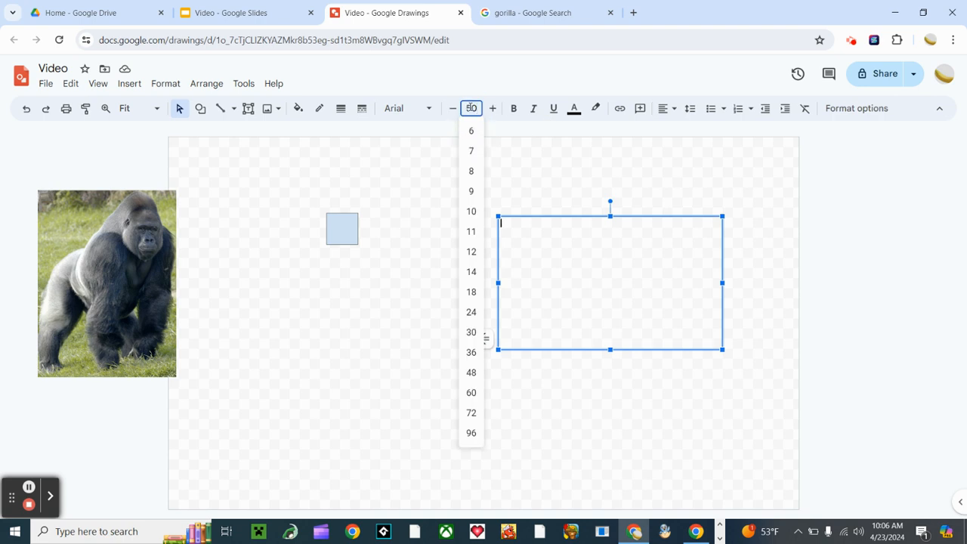
{"action": "key", "text": "Return"}
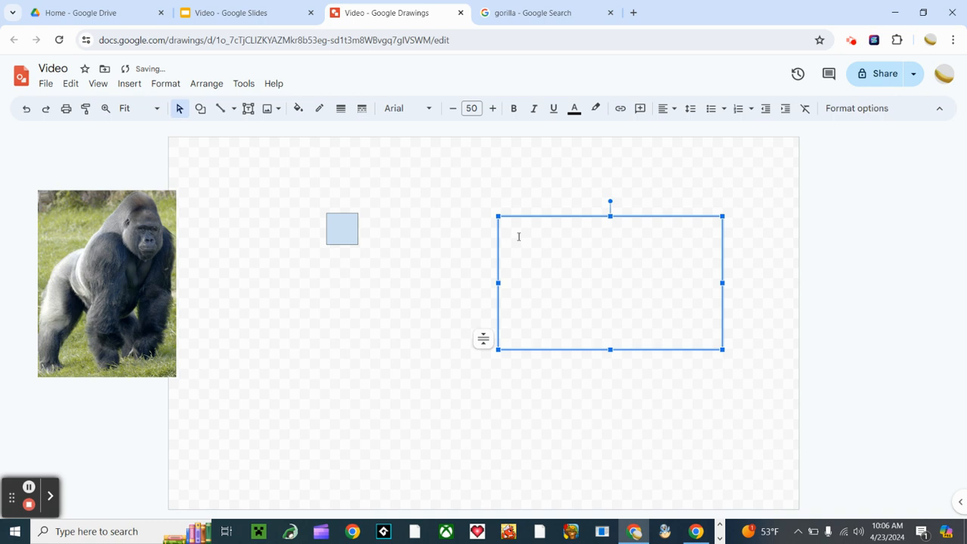
Step: Fill the enlarged text box with capital H's well beyond what fits at the chosen font size
{"action": "type", "text": "HHHHHHHHHHHHHHHHHHHHHHHHHHHHHHHHHHHHHHHHHHHHHHHHHHHHHHHHHHHHHHHHHHHHHHHHHHHHHHHHHHHHHHHHHHHHHHHHHHHHHHHHHHHHH"}
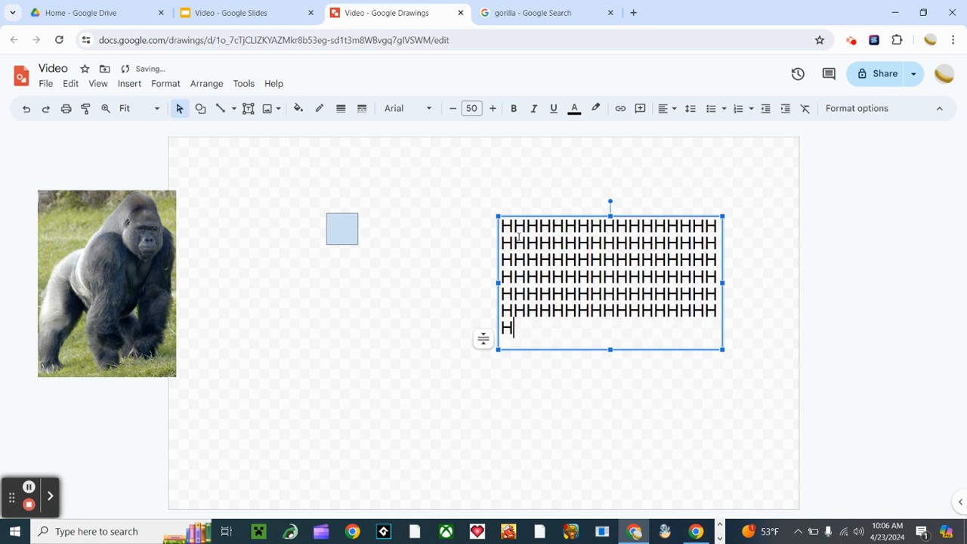
{"action": "key", "text": "BackSpace"}
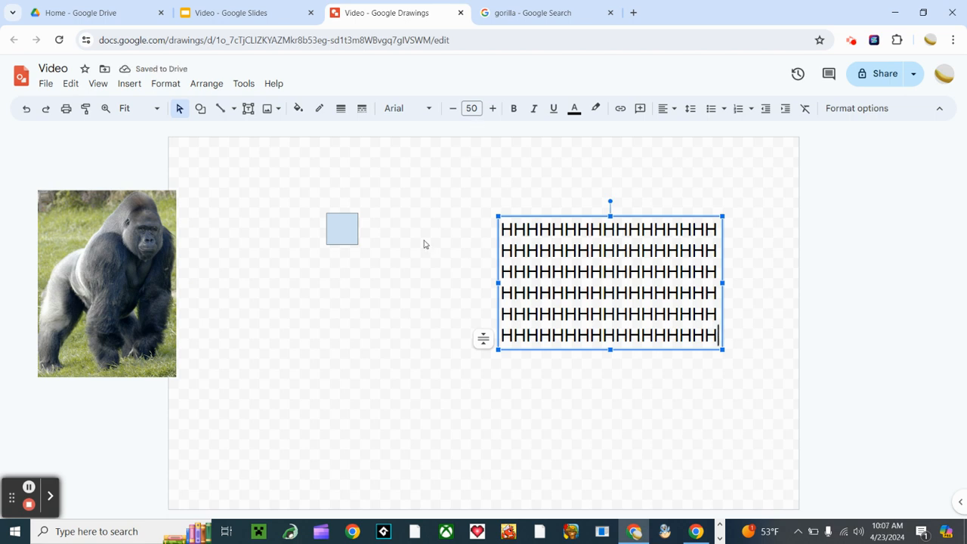
{"action": "type", "text": "HHHHHHHHHHHHHHHHHHHHHHHHHHHHHHHHHHHHHHHHHHHHHHHHHHHHHHHHHHHHHHHHHH"}
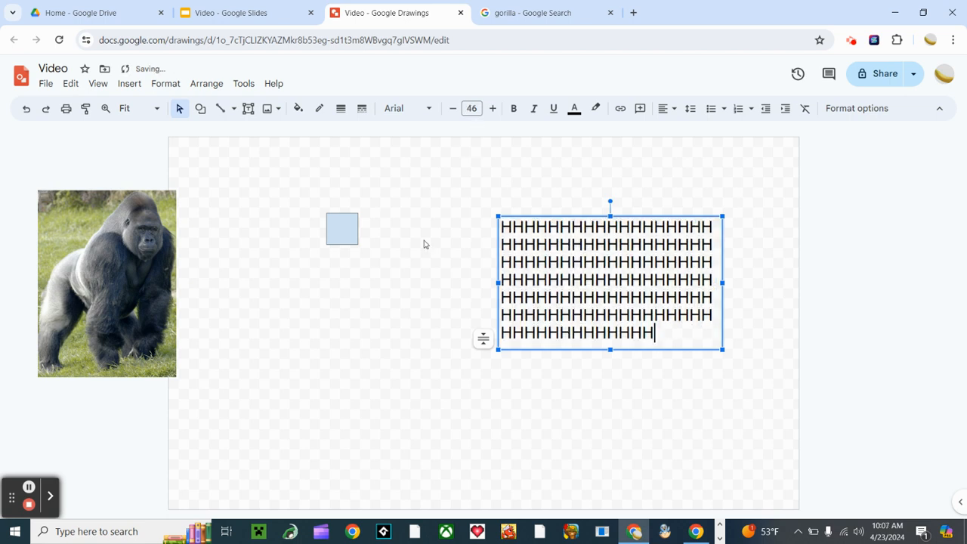
{"action": "type", "text": "HHHHHHHHHHHHHHHHHHHHHHHHHHHHHHHHHHHHHHHHHHHHHHHHHHHHHHHHHHHHHHHHHHHHHHHHHHHHHHHHHHHHHHHHHHHHHHHHHHHHHHH"}
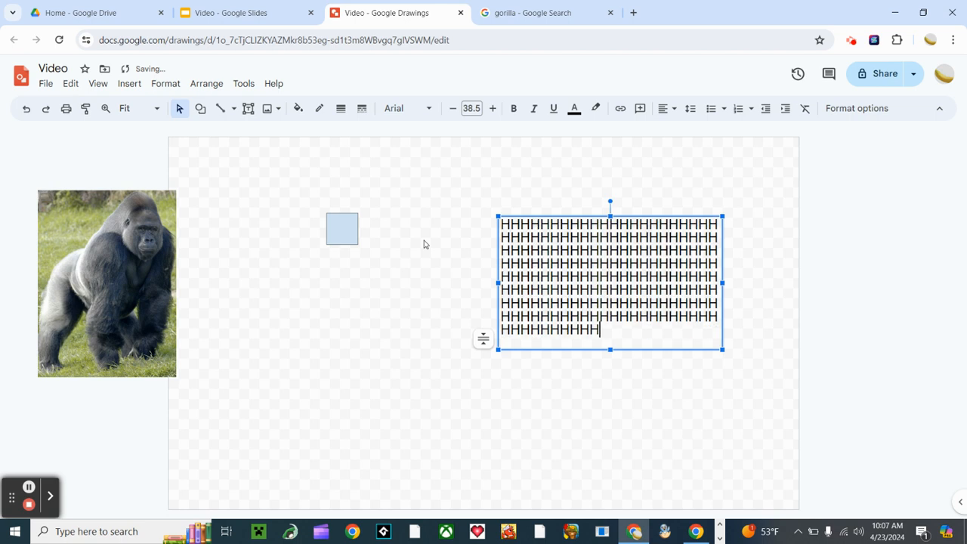
{"action": "type", "text": "HHHHHHHHHHHHHHHHHHHHHHHHHHHHHHHHHHHHHHHHHHHHHHHHHHHHHHHHHHHHH"}
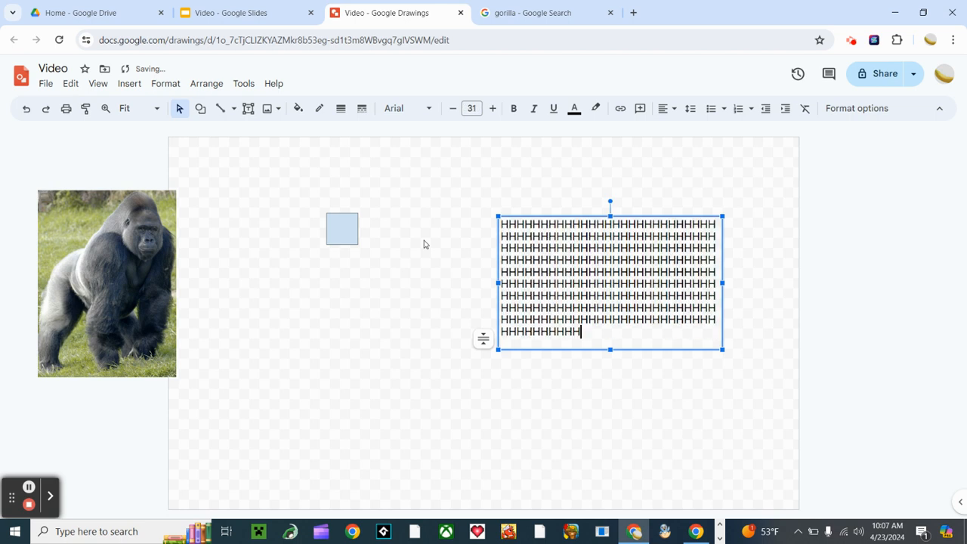
{"action": "type", "text": "HHHHHHHHHHHHHHHHHHHHHHHHHHHHHHHHHHHHHHHHHHHHHHHHHHHHHHHHHHHHHHHHHHHHHHHHHHHHHHHH"}
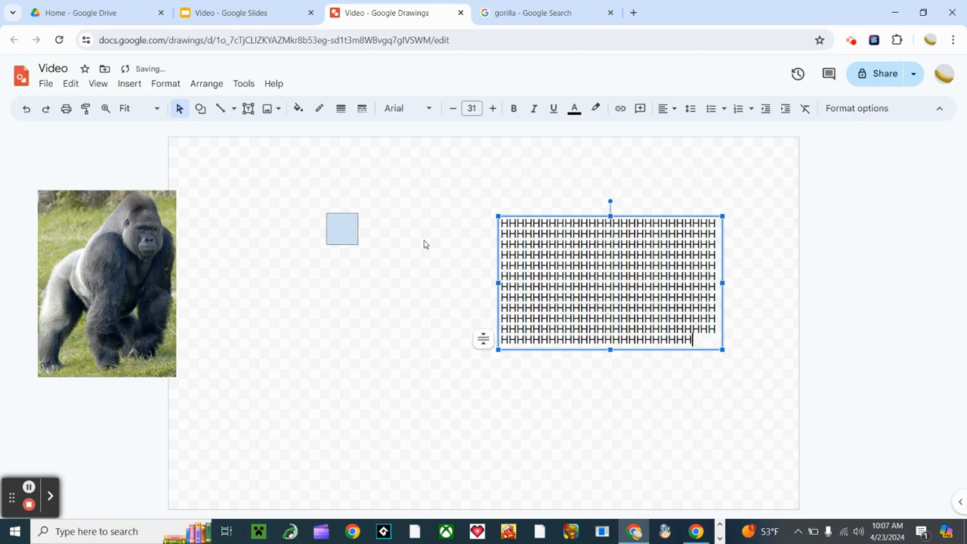
{"action": "type", "text": "HHHHHHHHHHHHHH"}
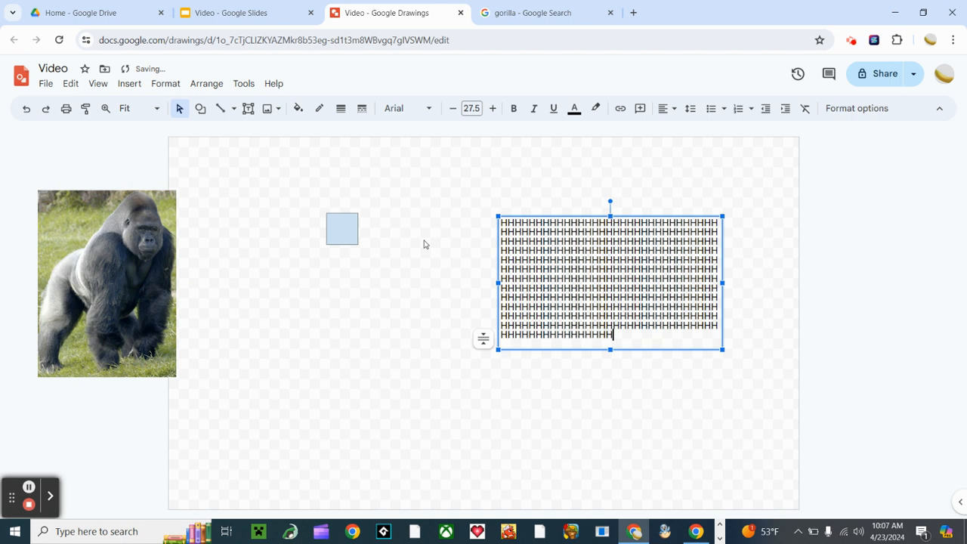
{"action": "type", "text": "HHHHHHHHHHHHHHHHHHHHHHHHHHHH"}
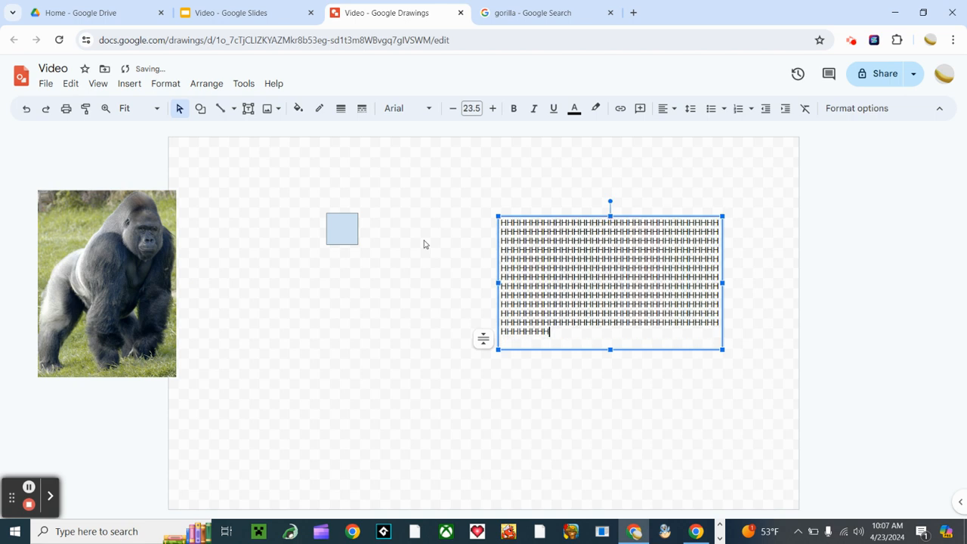
{"action": "type", "text": "HHHHHHHHHHHHHHHHHHHHHHHHHHHHHHHHHHHHHHHHHHHHHHHH"}
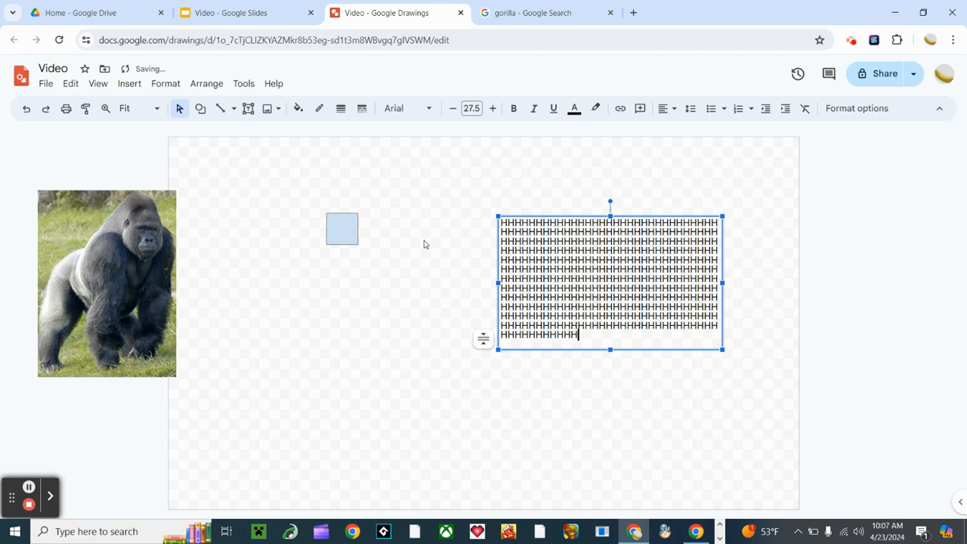
Step: Delete all the capital H's from the enlarged text box
{"action": "key", "text": "BackSpace"}
{"action": "key", "text": "BackSpace"}
{"action": "key", "text": "BackSpace"}
{"action": "key", "text": "BackSpace"}
{"action": "key", "text": "BackSpace"}
{"action": "key", "text": "BackSpace"}
{"action": "key", "text": "BackSpace"}
{"action": "key", "text": "BackSpace"}
{"action": "key", "text": "BackSpace"}
{"action": "key", "text": "BackSpace"}
{"action": "key", "text": "BackSpace"}
{"action": "key", "text": "BackSpace"}
{"action": "key", "text": "BackSpace"}
{"action": "key", "text": "BackSpace"}
{"action": "key", "text": "BackSpace"}
{"action": "key", "text": "BackSpace"}
{"action": "key", "text": "BackSpace"}
{"action": "key", "text": "BackSpace"}
{"action": "key", "text": "BackSpace"}
{"action": "key", "text": "BackSpace"}
{"action": "key", "text": "BackSpace"}
{"action": "key", "text": "BackSpace"}
{"action": "key", "text": "BackSpace"}
{"action": "key", "text": "BackSpace"}
{"action": "key", "text": "BackSpace"}
{"action": "key", "text": "BackSpace"}
{"action": "key", "text": "BackSpace"}
{"action": "key", "text": "BackSpace"}
{"action": "key", "text": "BackSpace"}
{"action": "key", "text": "BackSpace"}
{"action": "key", "text": "BackSpace"}
{"action": "key", "text": "BackSpace"}
{"action": "key", "text": "BackSpace"}
{"action": "key", "text": "BackSpace"}
{"action": "key", "text": "BackSpace"}
{"action": "key", "text": "BackSpace"}
{"action": "key", "text": "BackSpace"}
{"action": "key", "text": "BackSpace"}
{"action": "key", "text": "BackSpace"}
{"action": "key", "text": "BackSpace"}
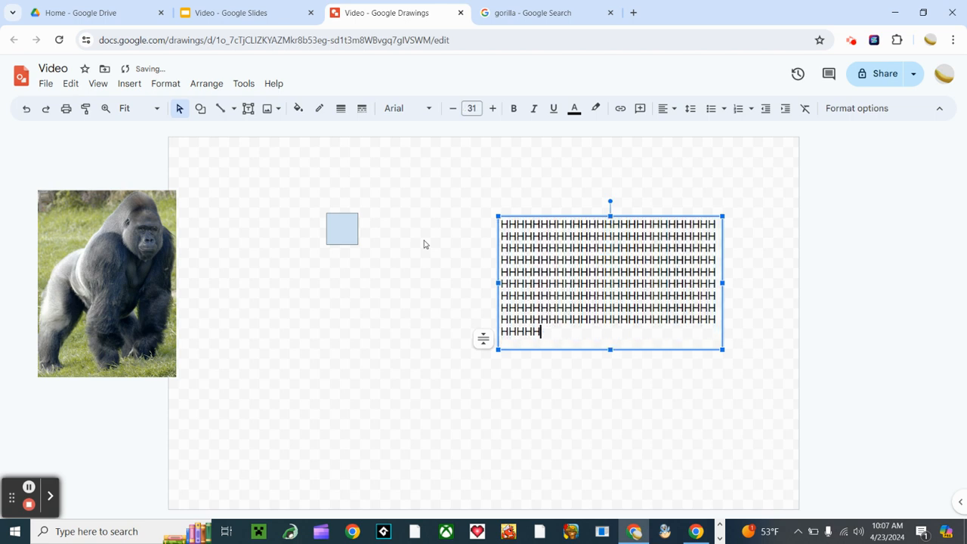
{"action": "key", "text": "BackSpace"}
{"action": "key", "text": "BackSpace"}
{"action": "key", "text": "BackSpace"}
{"action": "key", "text": "BackSpace"}
{"action": "key", "text": "BackSpace"}
{"action": "key", "text": "BackSpace"}
{"action": "key", "text": "BackSpace"}
{"action": "key", "text": "BackSpace"}
{"action": "key", "text": "BackSpace"}
{"action": "key", "text": "BackSpace"}
{"action": "key", "text": "BackSpace"}
{"action": "key", "text": "BackSpace"}
{"action": "key", "text": "BackSpace"}
{"action": "key", "text": "BackSpace"}
{"action": "key", "text": "BackSpace"}
{"action": "key", "text": "BackSpace"}
{"action": "key", "text": "BackSpace"}
{"action": "key", "text": "BackSpace"}
{"action": "key", "text": "BackSpace"}
{"action": "key", "text": "BackSpace"}
{"action": "key", "text": "BackSpace"}
{"action": "key", "text": "BackSpace"}
{"action": "key", "text": "BackSpace"}
{"action": "key", "text": "BackSpace"}
{"action": "key", "text": "BackSpace"}
{"action": "key", "text": "BackSpace"}
{"action": "key", "text": "BackSpace"}
{"action": "key", "text": "BackSpace"}
{"action": "key", "text": "BackSpace"}
{"action": "key", "text": "BackSpace"}
{"action": "key", "text": "BackSpace"}
{"action": "key", "text": "BackSpace"}
{"action": "key", "text": "BackSpace"}
{"action": "key", "text": "BackSpace"}
{"action": "key", "text": "BackSpace"}
{"action": "key", "text": "BackSpace"}
{"action": "key", "text": "BackSpace"}
{"action": "key", "text": "BackSpace"}
{"action": "key", "text": "BackSpace"}
{"action": "key", "text": "BackSpace"}
{"action": "key", "text": "BackSpace"}
{"action": "key", "text": "BackSpace"}
{"action": "key", "text": "BackSpace"}
{"action": "key", "text": "BackSpace"}
{"action": "key", "text": "BackSpace"}
{"action": "key", "text": "BackSpace"}
{"action": "key", "text": "BackSpace"}
{"action": "key", "text": "BackSpace"}
{"action": "key", "text": "BackSpace"}
{"action": "key", "text": "BackSpace"}
{"action": "key", "text": "BackSpace"}
{"action": "key", "text": "BackSpace"}
{"action": "key", "text": "BackSpace"}
{"action": "key", "text": "BackSpace"}
{"action": "key", "text": "BackSpace"}
{"action": "key", "text": "BackSpace"}
{"action": "key", "text": "BackSpace"}
{"action": "key", "text": "BackSpace"}
{"action": "key", "text": "BackSpace"}
{"action": "key", "text": "BackSpace"}
{"action": "key", "text": "BackSpace"}
{"action": "key", "text": "BackSpace"}
{"action": "key", "text": "BackSpace"}
{"action": "key", "text": "BackSpace"}
{"action": "key", "text": "BackSpace"}
{"action": "key", "text": "BackSpace"}
{"action": "key", "text": "BackSpace"}
{"action": "key", "text": "BackSpace"}
{"action": "key", "text": "BackSpace"}
{"action": "key", "text": "BackSpace"}
{"action": "key", "text": "BackSpace"}
{"action": "key", "text": "BackSpace"}
{"action": "key", "text": "BackSpace"}
{"action": "key", "text": "BackSpace"}
{"action": "key", "text": "BackSpace"}
{"action": "key", "text": "BackSpace"}
{"action": "key", "text": "BackSpace"}
{"action": "key", "text": "BackSpace"}
{"action": "key", "text": "BackSpace"}
{"action": "key", "text": "BackSpace"}
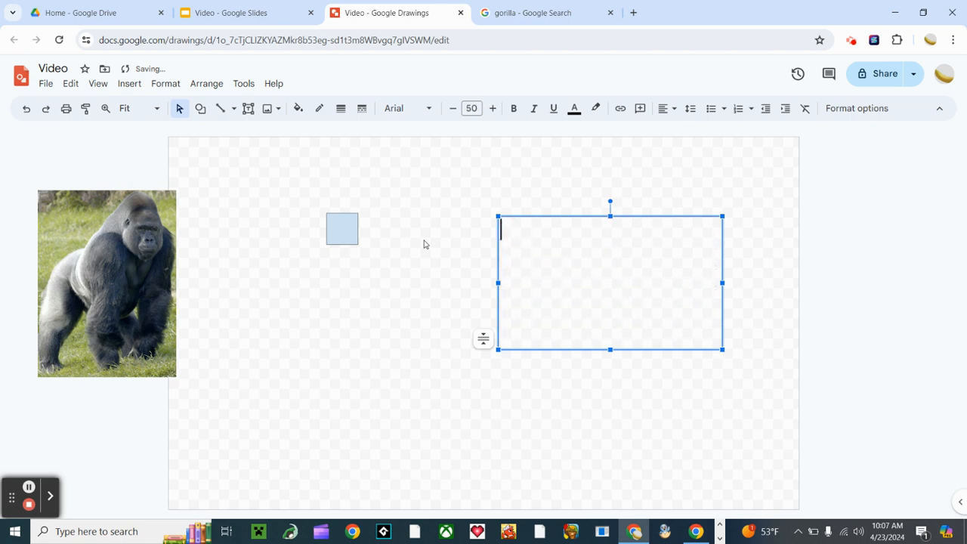
Step: Set the empty text box to Do not autofit and fill it with capital H's until the text runs past its lower border
{"action": "left_click", "coordinate": [483, 341]}
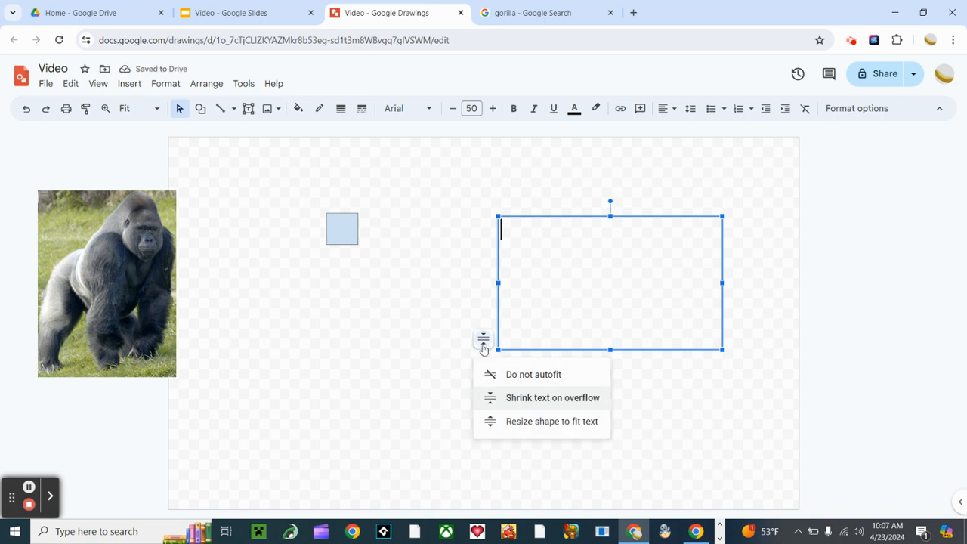
{"action": "left_click", "coordinate": [518, 375]}
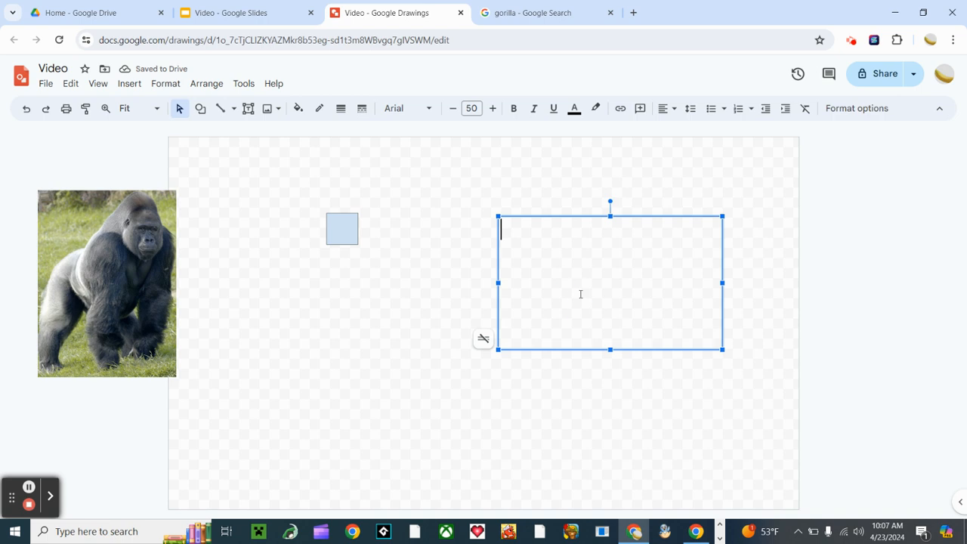
{"action": "type", "text": "HHHHHHHHHHHHHHHHHHHHHHHHHHHHHHHHH"}
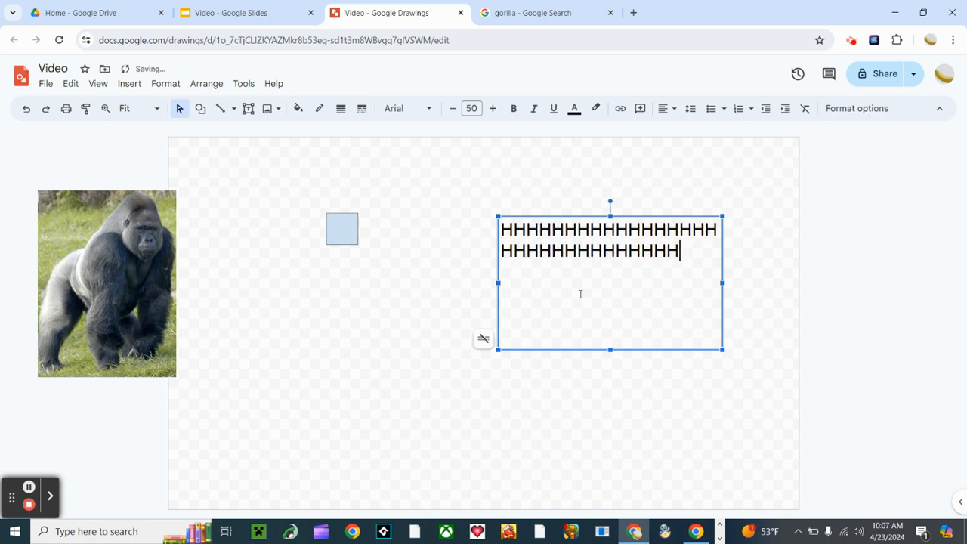
{"action": "type", "text": "HHHHHHHHHHHHHHHHHHHHHHHHHHHHHHHHHHHHHHHHHHHHHHHHHHHHHHHHHHHHHHHHHHHHHH"}
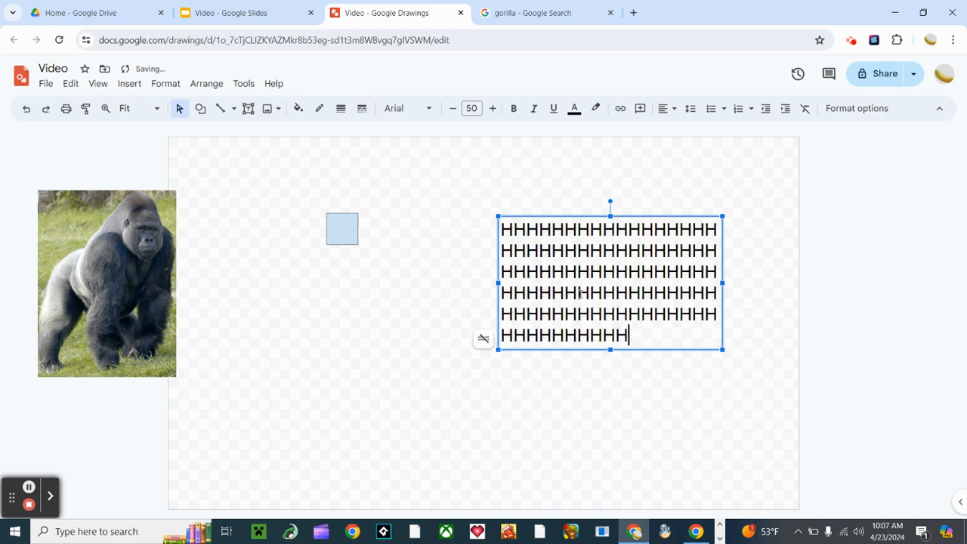
{"action": "type", "text": "HHHHHHHHHHHHHHHHHHH"}
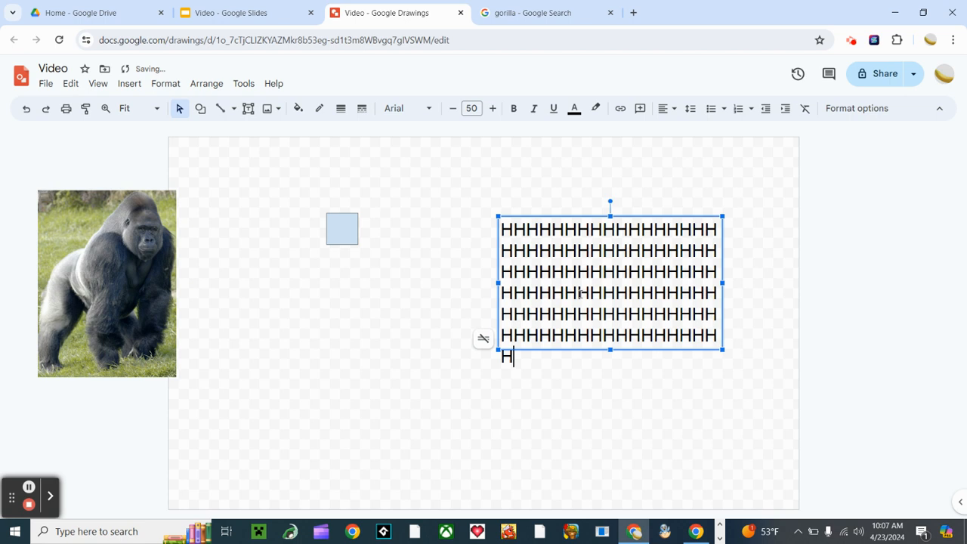
{"action": "type", "text": "HHHHHHHHHHHHHHHHHHHHHHHHHHHHHHHHHHHHHHHHHHHHHHHHHHHHHHHHHHHHHHHHH"}
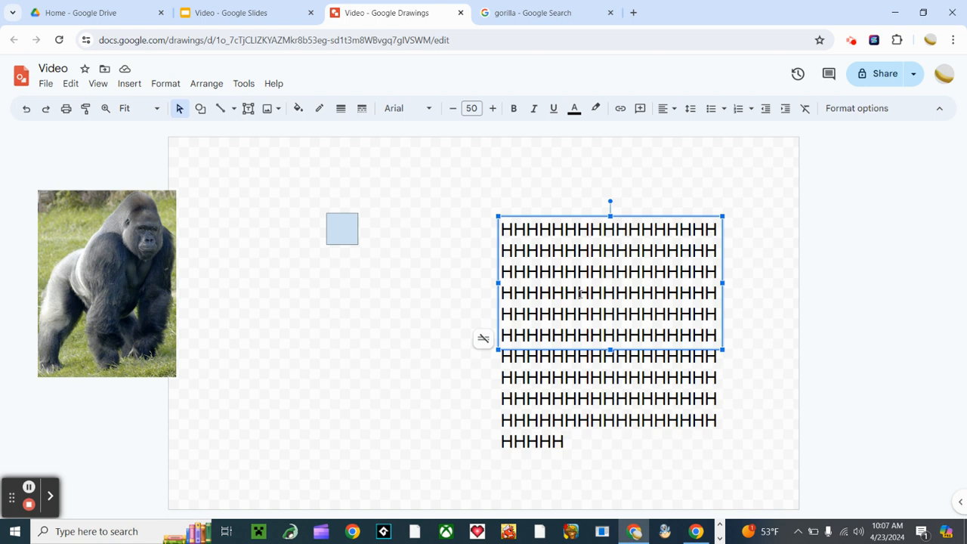
Step: Shrink the text box to a single line two letters wide, and widen it to fit nineteen H's per line
{"action": "left_click", "coordinate": [722, 350]}
{"action": "left_click_drag", "start_coordinate": [722, 350], "coordinate": [531, 238]}
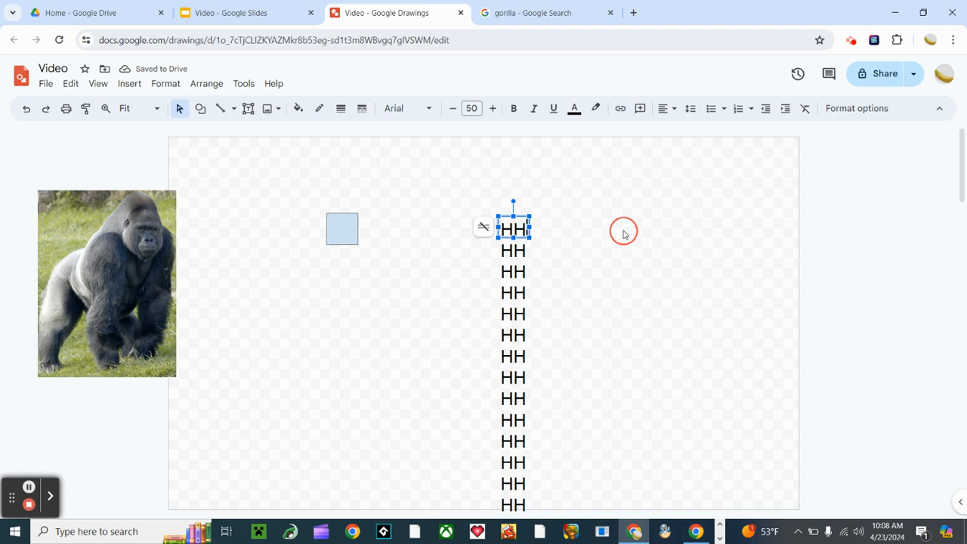
{"action": "left_click_drag", "start_coordinate": [530, 228], "coordinate": [750, 229]}
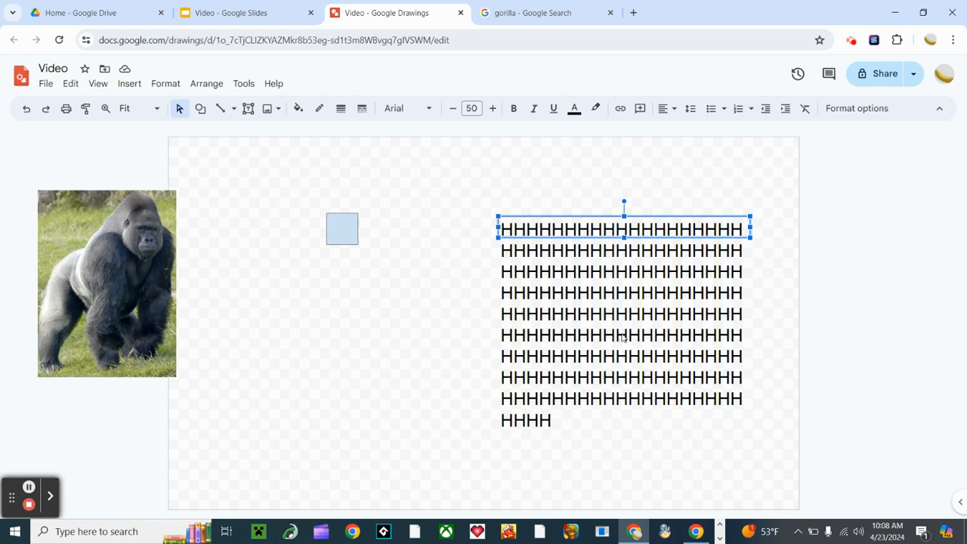
Step: Try Shrink text on overflow on the one-line text box and return it to Do not autofit
{"action": "mouse_move", "coordinate": [502, 230]}
{"action": "left_mouse_down"}
{"action": "mouse_move", "coordinate": [763, 216]}
{"action": "mouse_move", "coordinate": [773, 427]}
{"action": "mouse_move", "coordinate": [757, 399]}
{"action": "mouse_move", "coordinate": [751, 238]}
{"action": "mouse_move", "coordinate": [755, 289]}
{"action": "mouse_move", "coordinate": [740, 372]}
{"action": "mouse_move", "coordinate": [676, 308]}
{"action": "mouse_move", "coordinate": [494, 213]}
{"action": "mouse_move", "coordinate": [484, 230]}
{"action": "left_mouse_up"}
{"action": "left_click", "coordinate": [484, 231]}
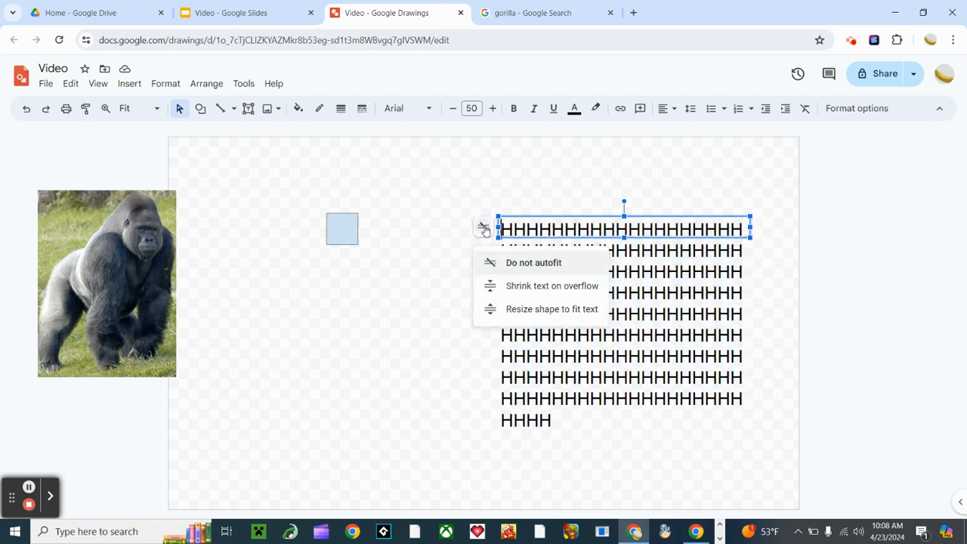
{"action": "left_click", "coordinate": [508, 291]}
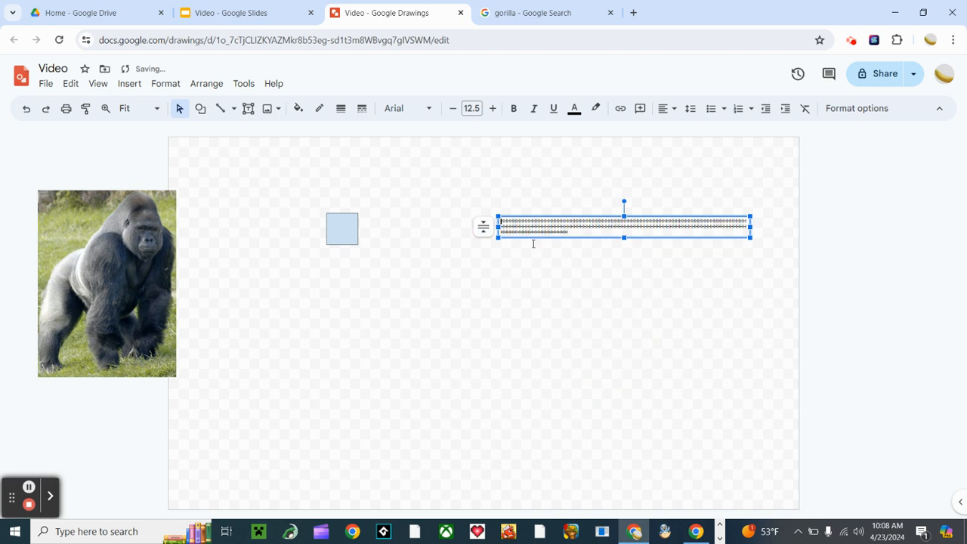
{"action": "left_click", "coordinate": [483, 228]}
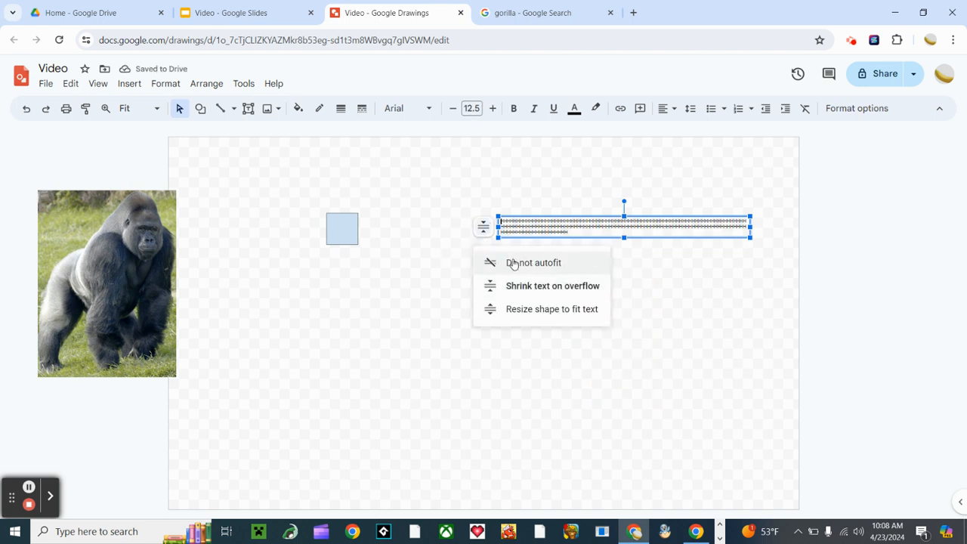
{"action": "left_click", "coordinate": [514, 264]}
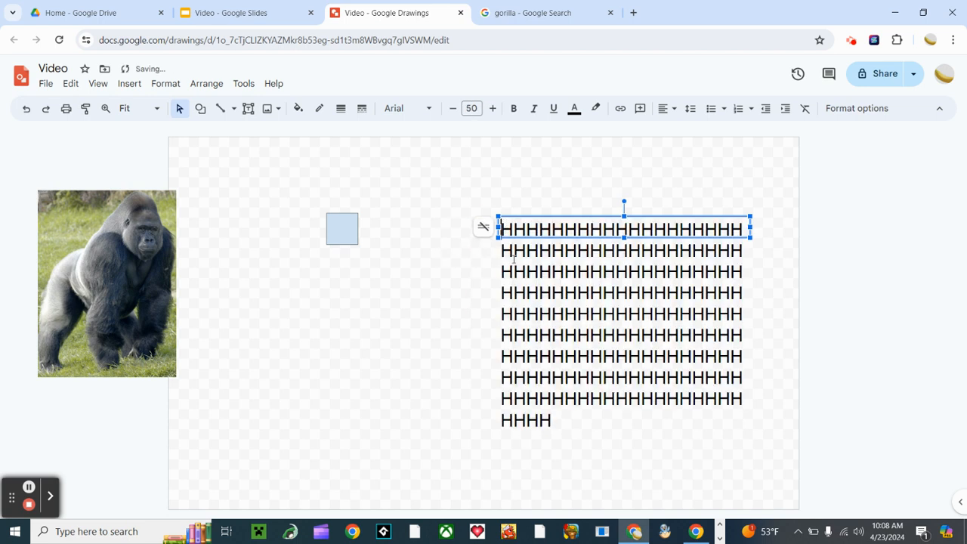
Step: Apply Resize shape to fit text, restore Do not autofit, and shorten the text box to about four lines of text
{"action": "left_click", "coordinate": [482, 228]}
{"action": "left_click", "coordinate": [496, 310]}
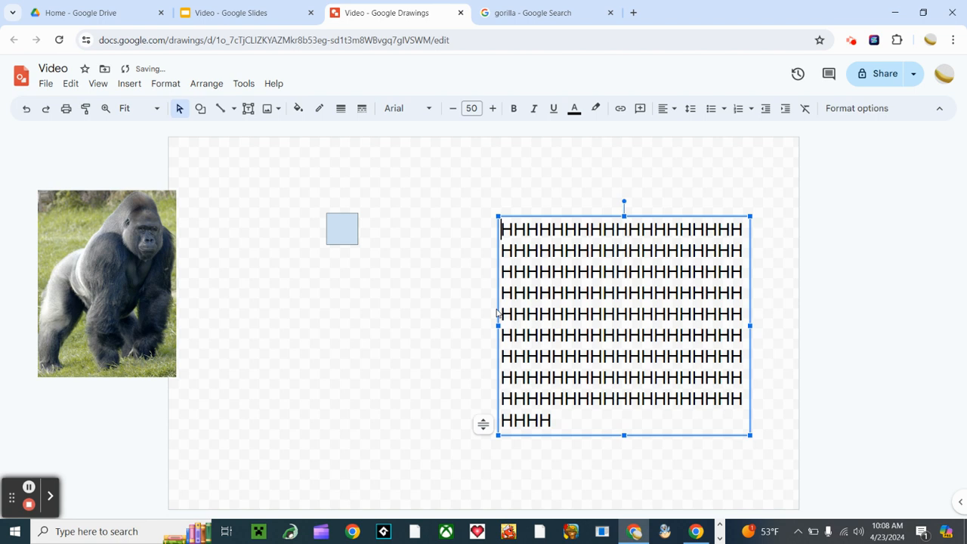
{"action": "left_click", "coordinate": [483, 423]}
{"action": "left_click", "coordinate": [504, 459]}
{"action": "left_click_drag", "start_coordinate": [624, 435], "coordinate": [606, 308]}
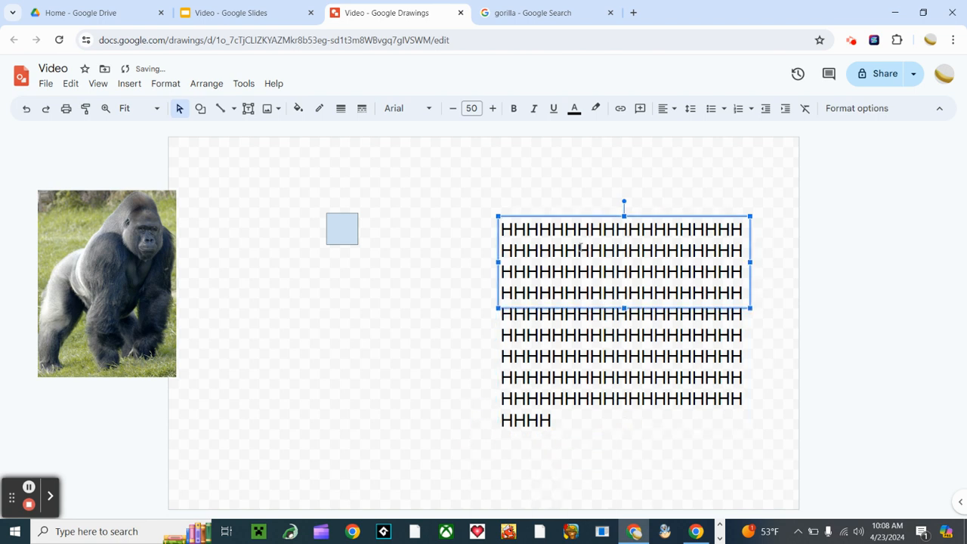
Step: Split the H's into two paragraphs with a line break after the eighth H of the third line
{"action": "double_click", "coordinate": [580, 254]}
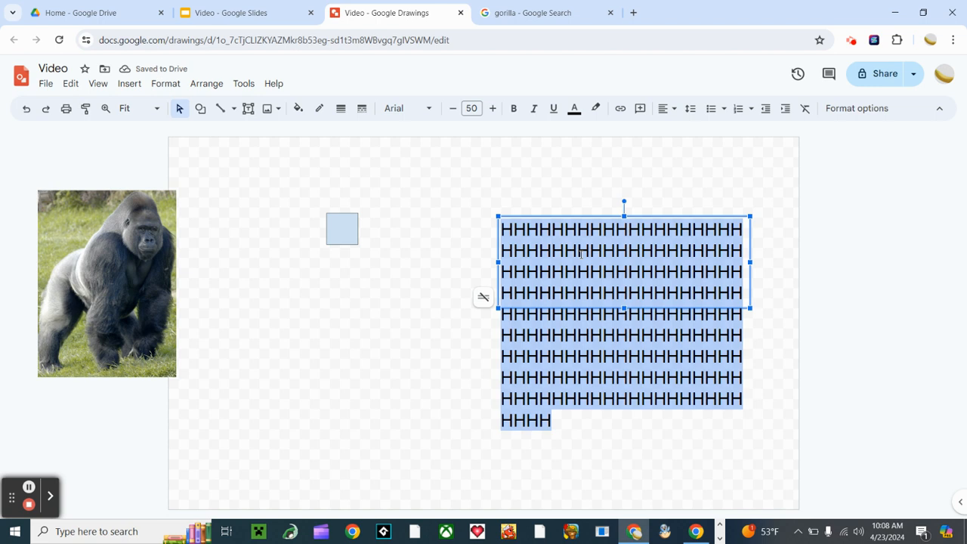
{"action": "left_click", "coordinate": [580, 254]}
{"action": "left_click", "coordinate": [502, 229]}
{"action": "left_click", "coordinate": [574, 283]}
{"action": "double_click", "coordinate": [574, 284]}
{"action": "left_click", "coordinate": [602, 270]}
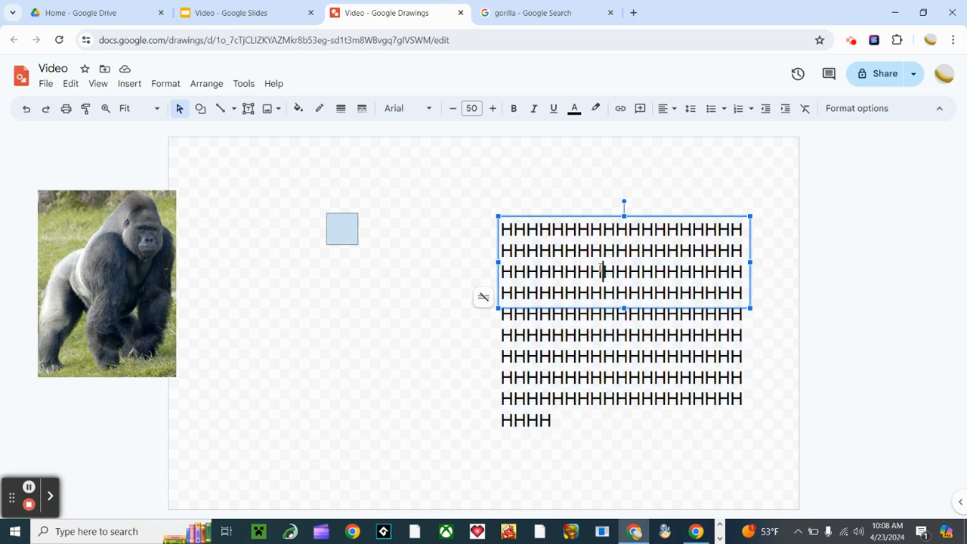
{"action": "key", "text": "Return"}
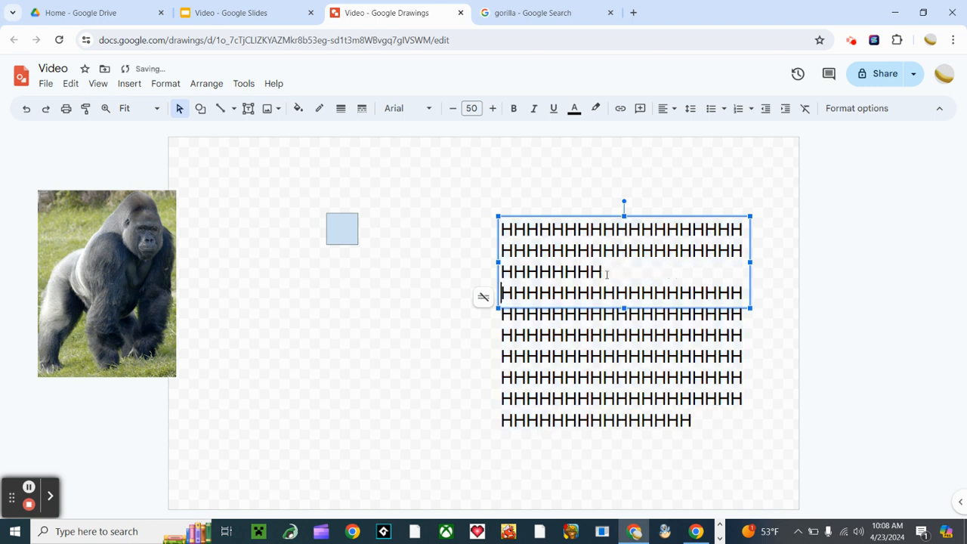
Step: Select the upper paragraph of H's, the lower paragraph, and the upper paragraph again to compare word selection
{"action": "double_click", "coordinate": [578, 228]}
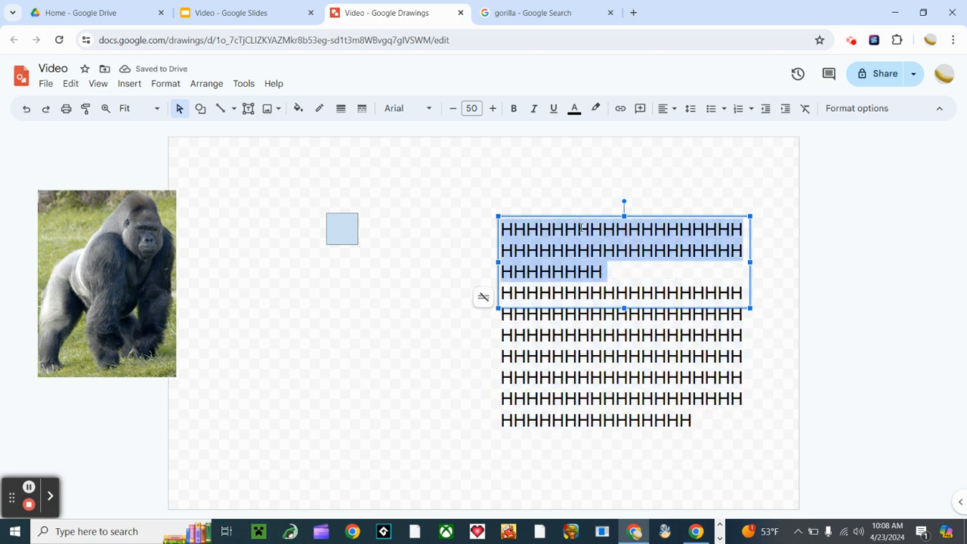
{"action": "double_click", "coordinate": [597, 376]}
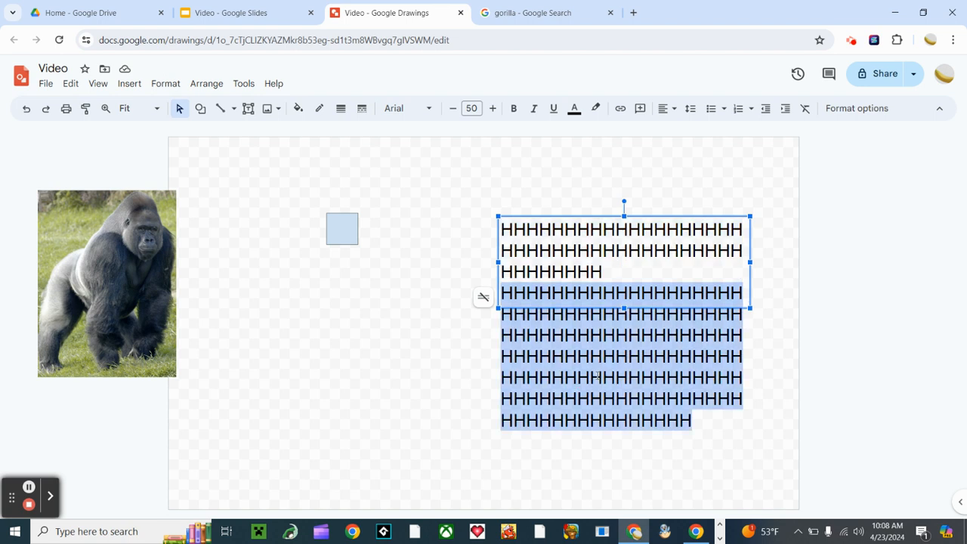
{"action": "left_click", "coordinate": [598, 376]}
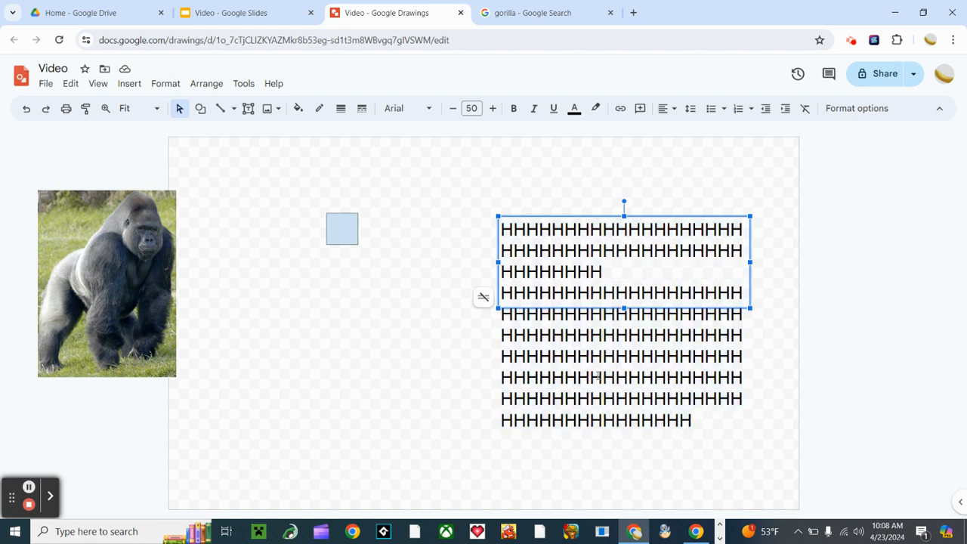
{"action": "left_click", "coordinate": [602, 270]}
{"action": "left_click", "coordinate": [578, 243]}
{"action": "double_click", "coordinate": [524, 249]}
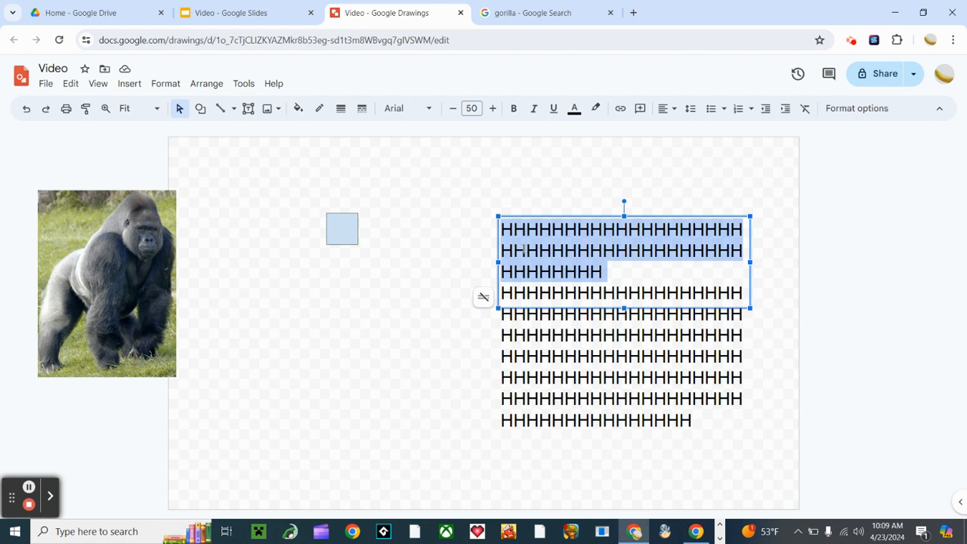
{"action": "left_click", "coordinate": [524, 249]}
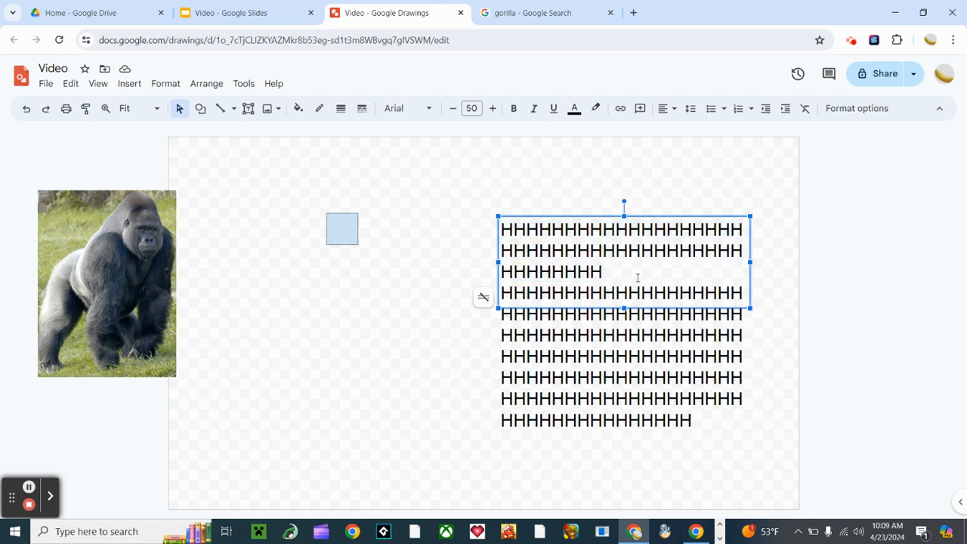
Step: Select all the text in the text box, reselect within the upper paragraph, and deselect the box
{"action": "key", "text": "ctrl+a"}
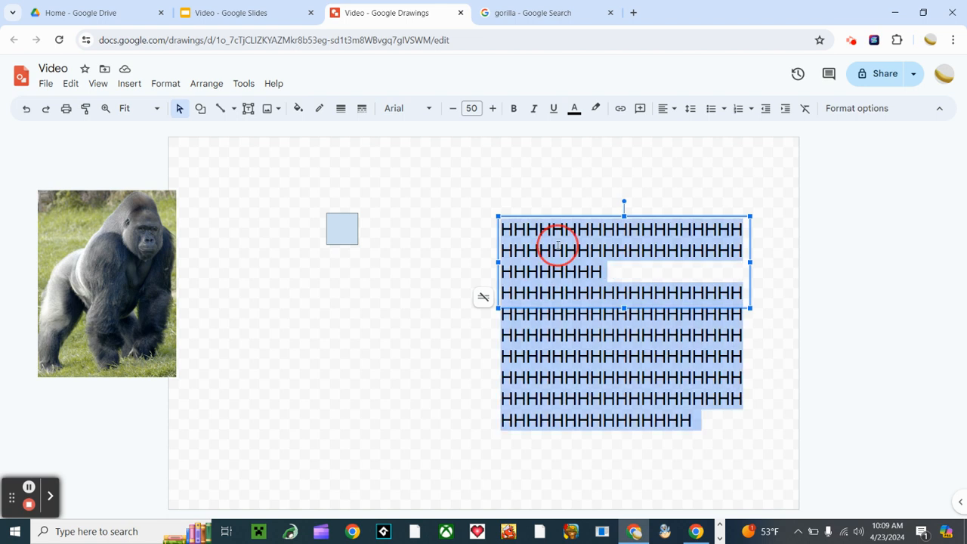
{"action": "left_click", "coordinate": [558, 246]}
{"action": "triple_click", "coordinate": [557, 246]}
{"action": "left_click", "coordinate": [775, 362]}
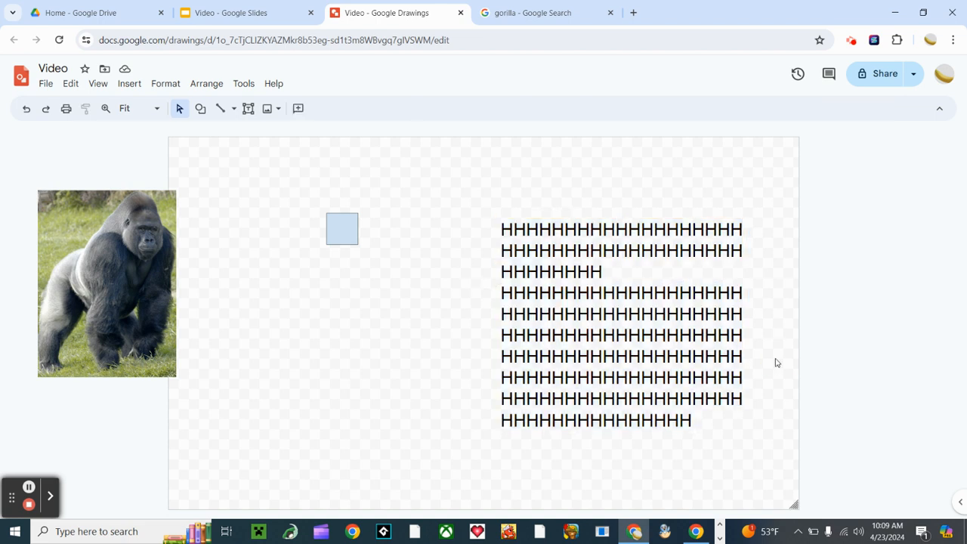
Step: Draw a new wide, thin text box starting below the blue square and extending across the H's
{"action": "left_click", "coordinate": [665, 334]}
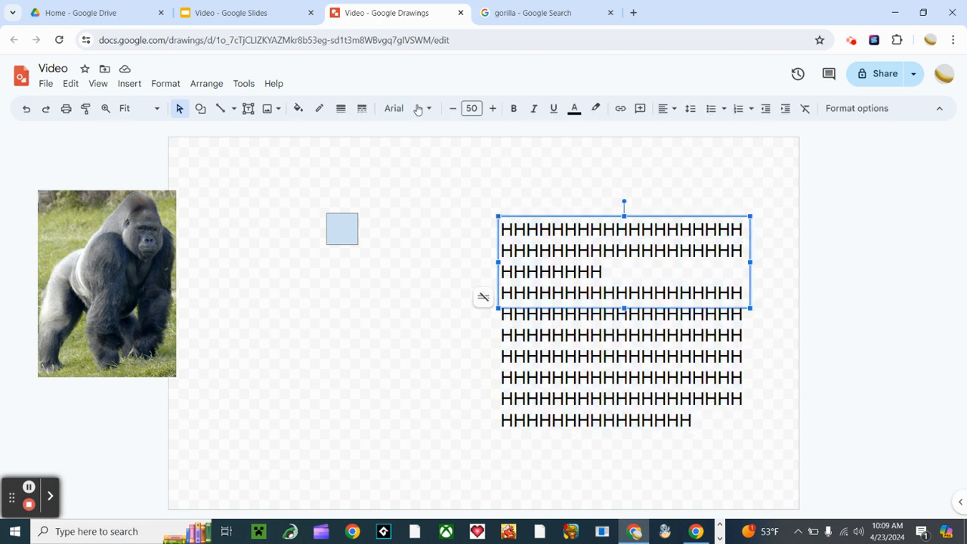
{"action": "left_click", "coordinate": [296, 292]}
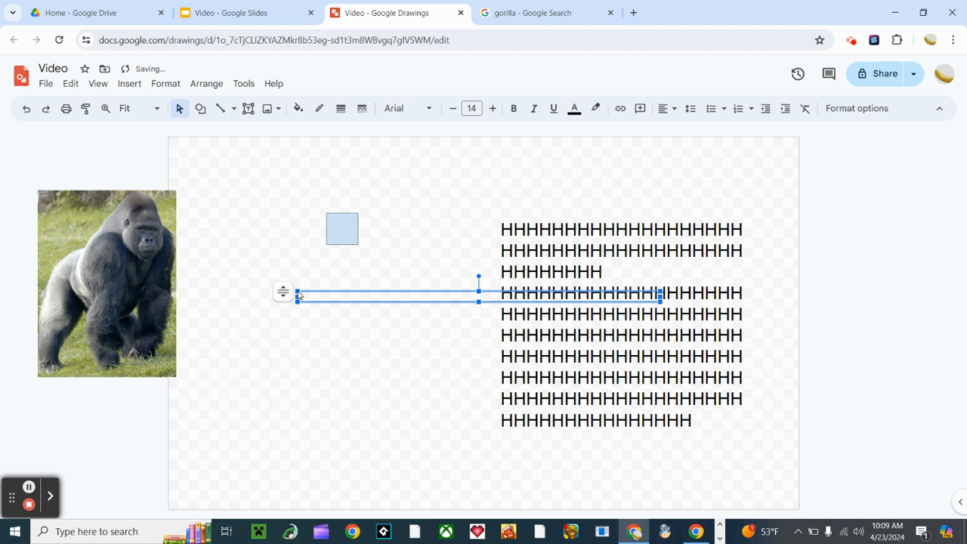
Step: Turn off autofit for the new text box and enlarge it downward into a taller rectangle
{"action": "left_click", "coordinate": [318, 295]}
{"action": "left_click", "coordinate": [282, 291]}
{"action": "left_click", "coordinate": [332, 326]}
{"action": "left_click_drag", "start_coordinate": [661, 301], "coordinate": [684, 379]}
Step: Set the empty text box's font size to 20 and move it against the gorilla picture's right edge
{"action": "left_click", "coordinate": [471, 108]}
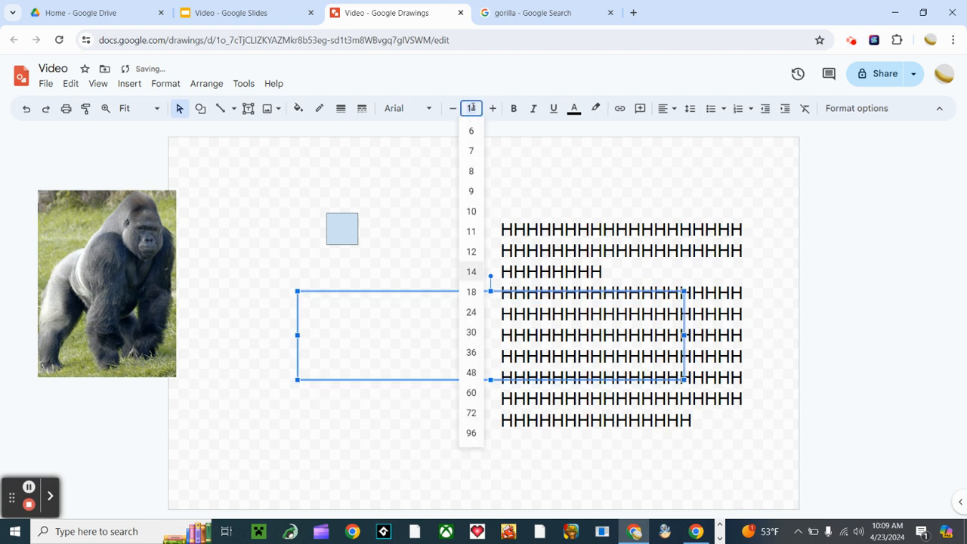
{"action": "type", "text": "20"}
{"action": "key", "text": "Return"}
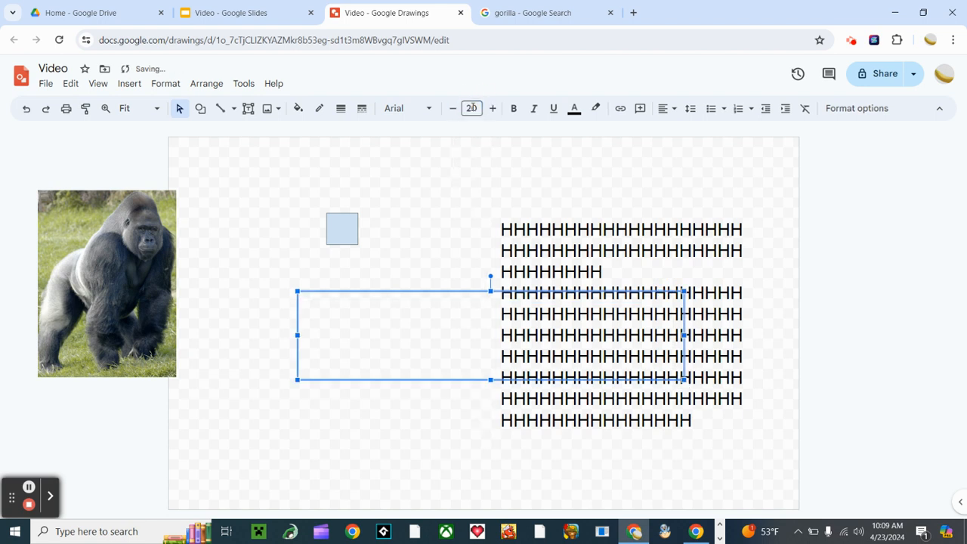
{"action": "left_click_drag", "start_coordinate": [324, 292], "coordinate": [203, 282]}
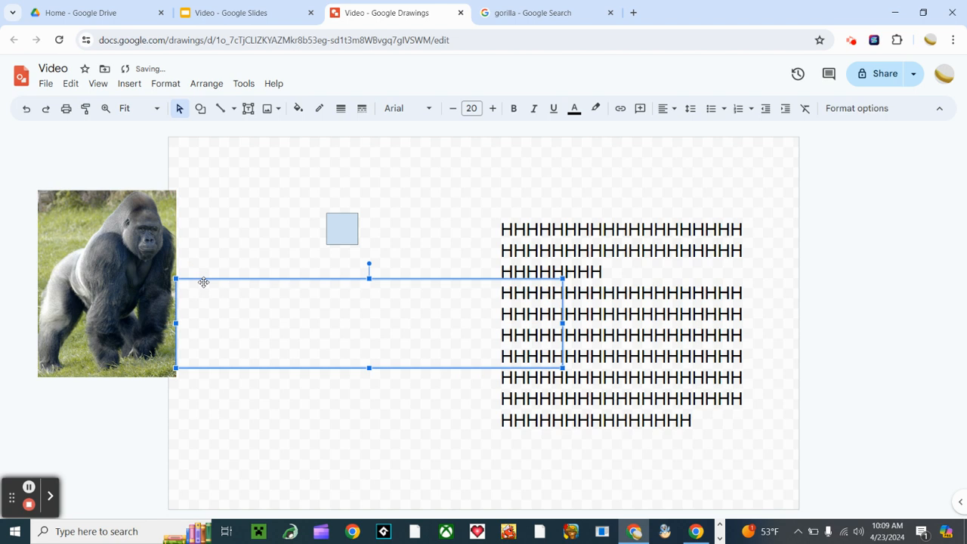
Step: Move the text box of H's to the right so it extends past the canvas edge
{"action": "left_click", "coordinate": [597, 224]}
{"action": "left_click_drag", "start_coordinate": [602, 217], "coordinate": [786, 204]}
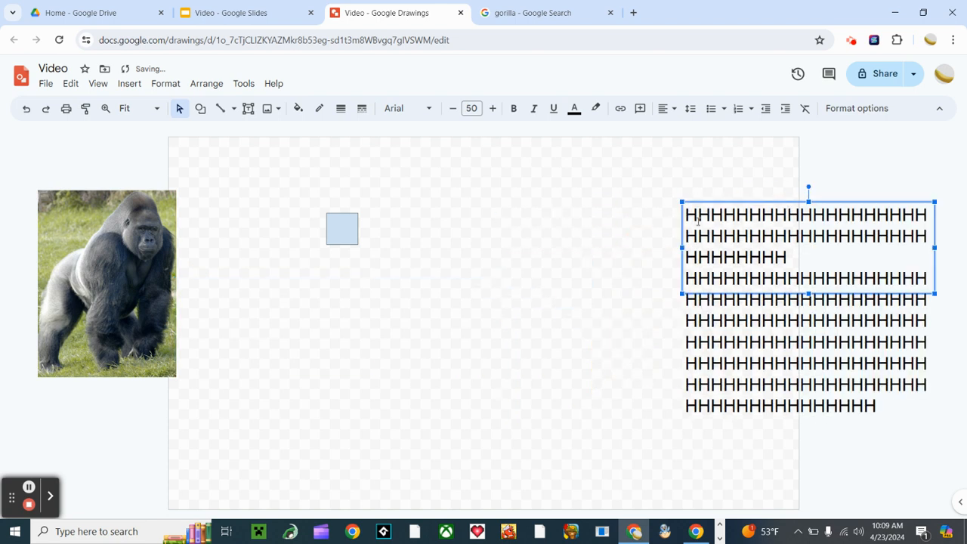
{"action": "left_click", "coordinate": [647, 227]}
Step: Give the empty text box a magenta border and deselect it
{"action": "left_click", "coordinate": [401, 343]}
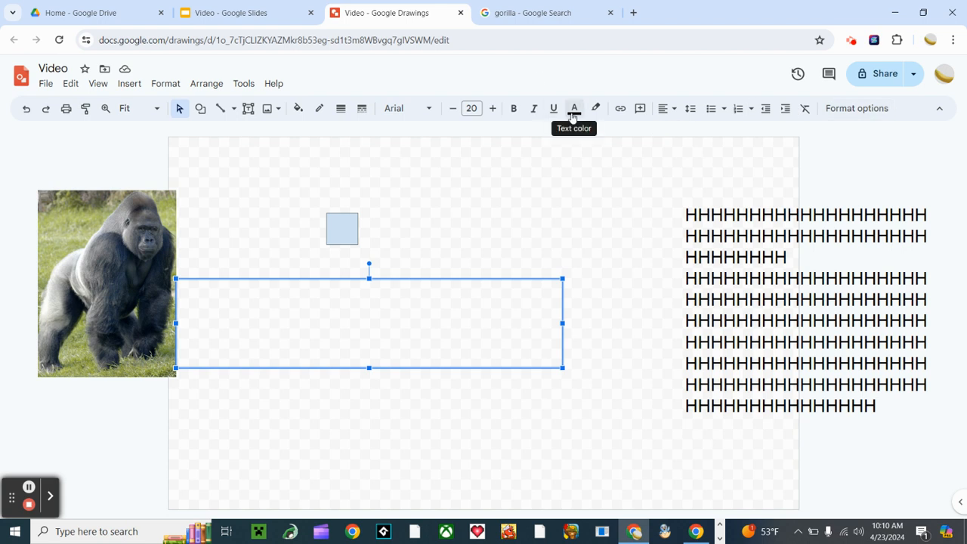
{"action": "left_click", "coordinate": [320, 110]}
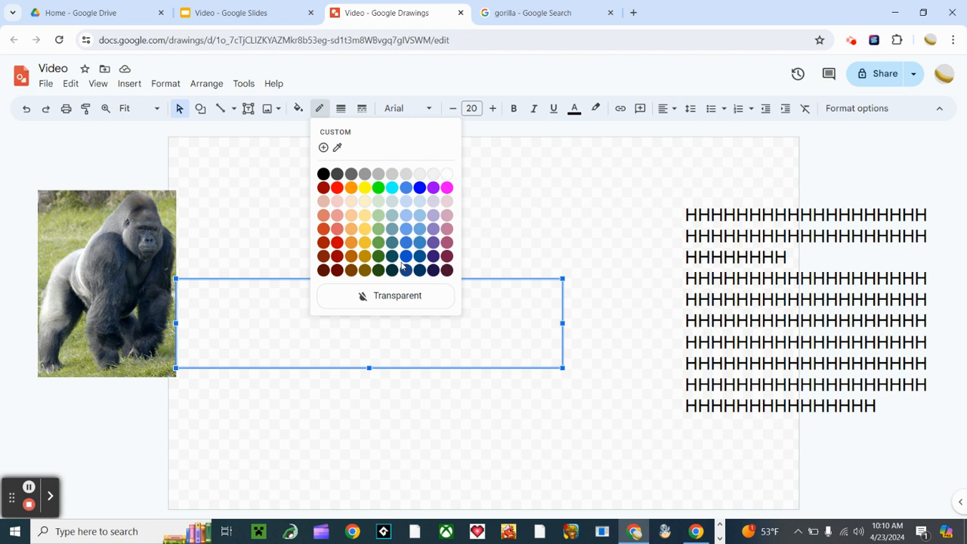
{"action": "left_click", "coordinate": [449, 190]}
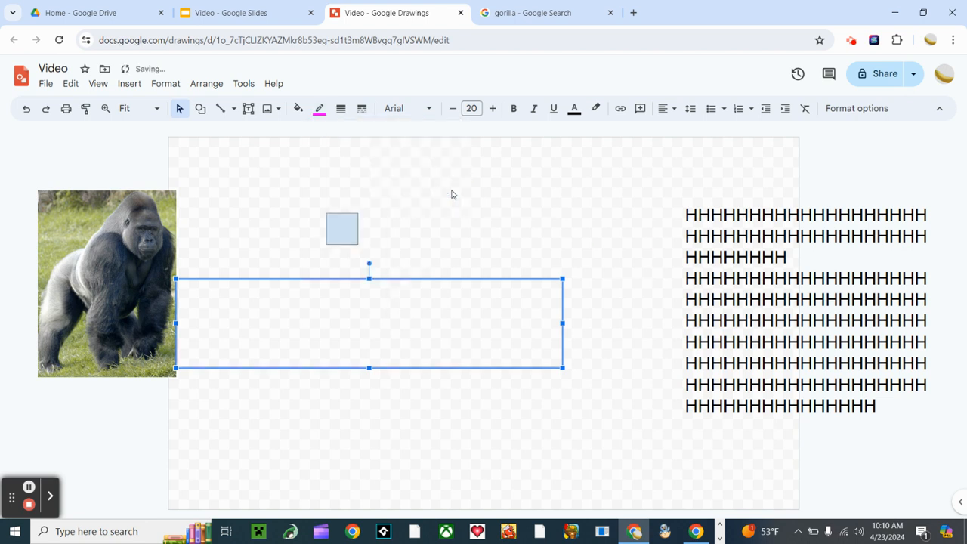
{"action": "left_click", "coordinate": [498, 218]}
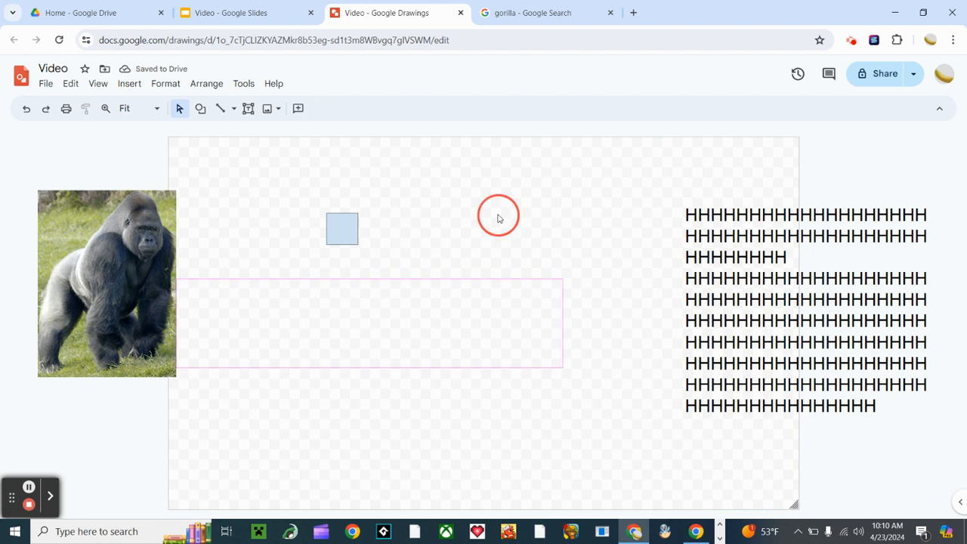
Step: Make the empty text box's border transparent and deselect it
{"action": "left_click", "coordinate": [526, 287]}
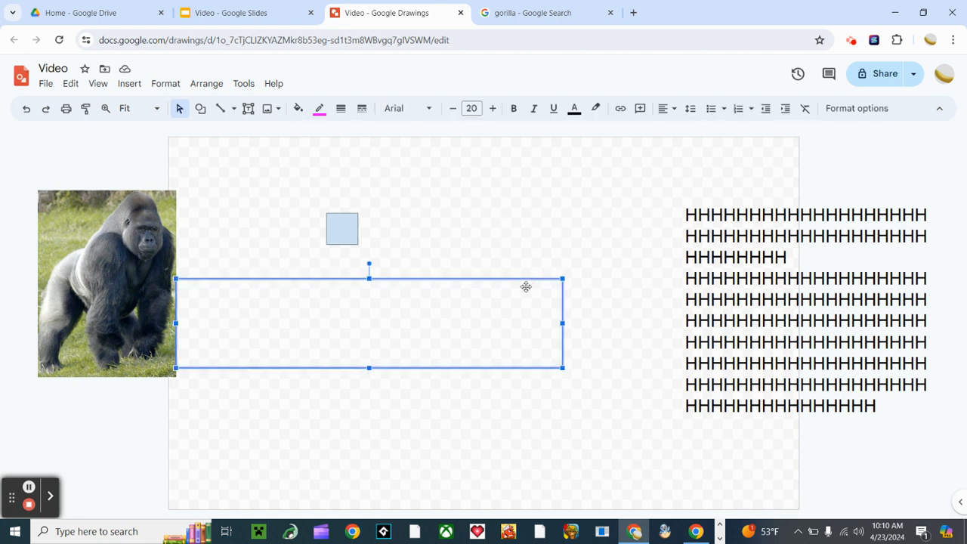
{"action": "left_click", "coordinate": [319, 108]}
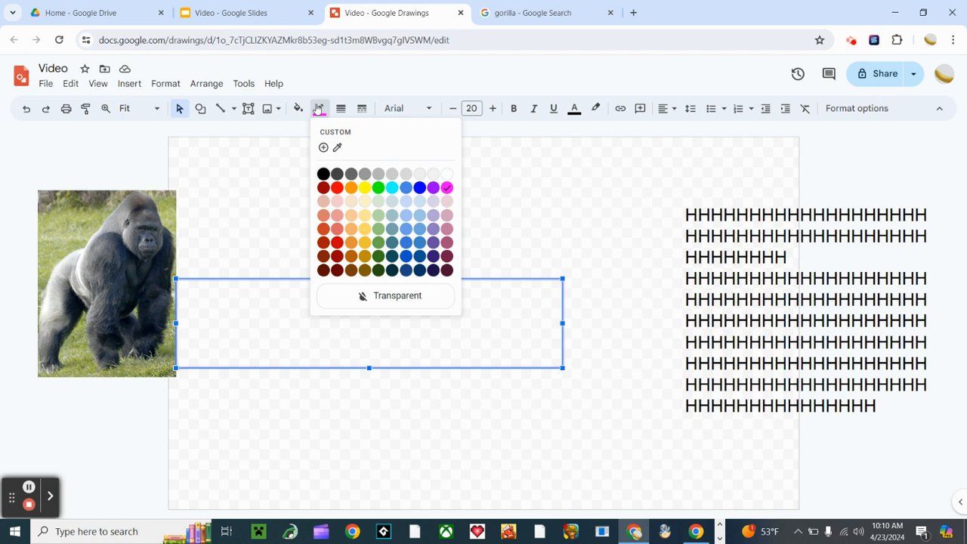
{"action": "left_click", "coordinate": [385, 302]}
{"action": "left_click", "coordinate": [462, 239]}
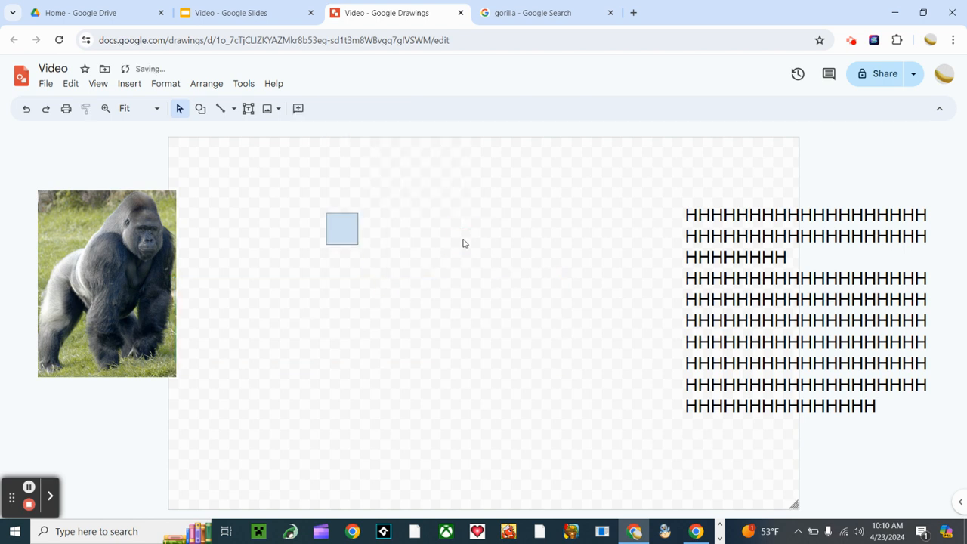
Step: Fill the empty text box with solid medium blue and deselect it
{"action": "left_click_drag", "start_coordinate": [459, 240], "coordinate": [445, 370]}
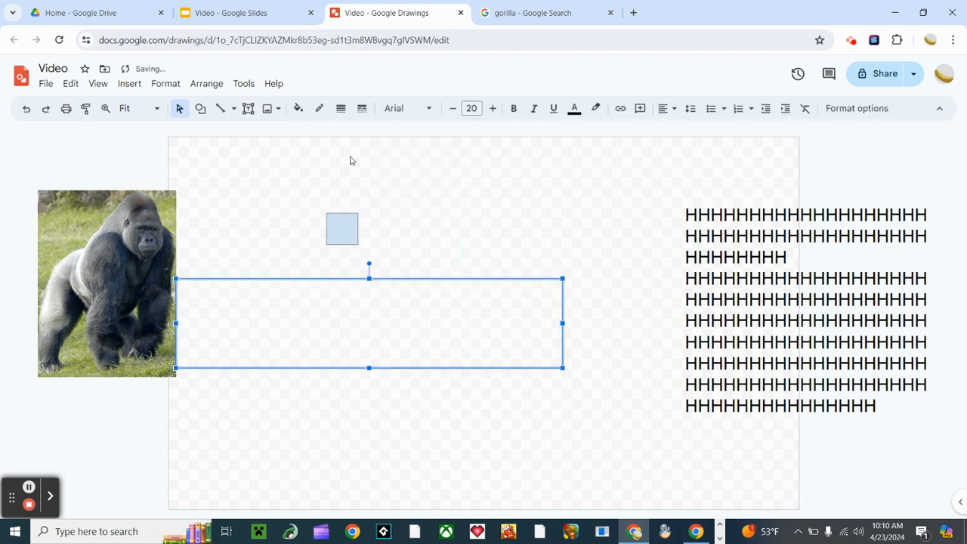
{"action": "left_click", "coordinate": [301, 108]}
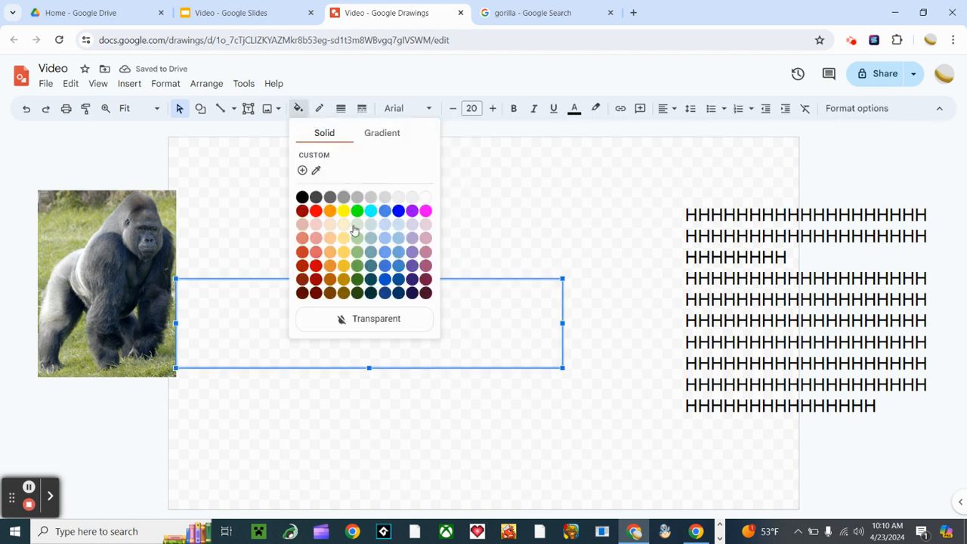
{"action": "left_click", "coordinate": [384, 277]}
{"action": "left_click", "coordinate": [448, 257]}
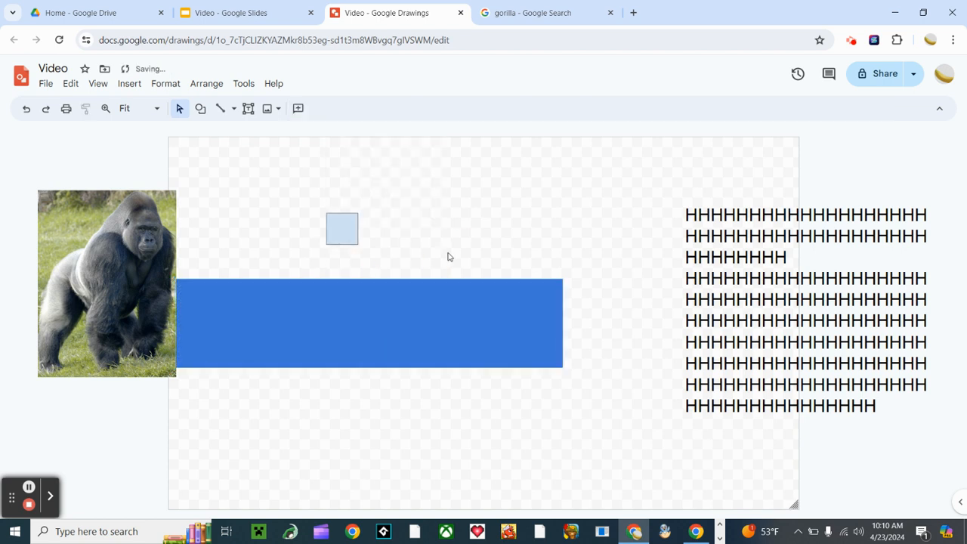
Step: Apply a magenta border to the blue text box and deselect it
{"action": "left_click", "coordinate": [450, 287]}
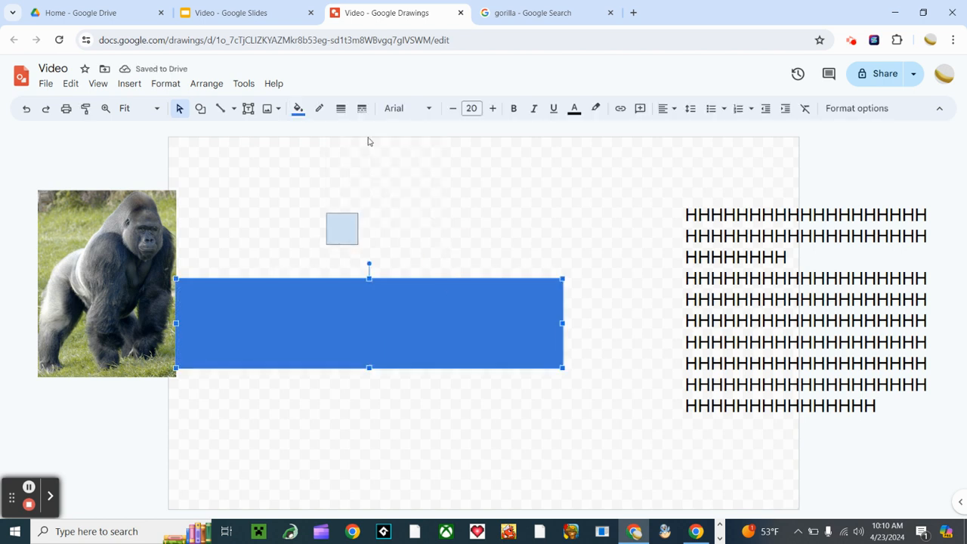
{"action": "left_click", "coordinate": [319, 108]}
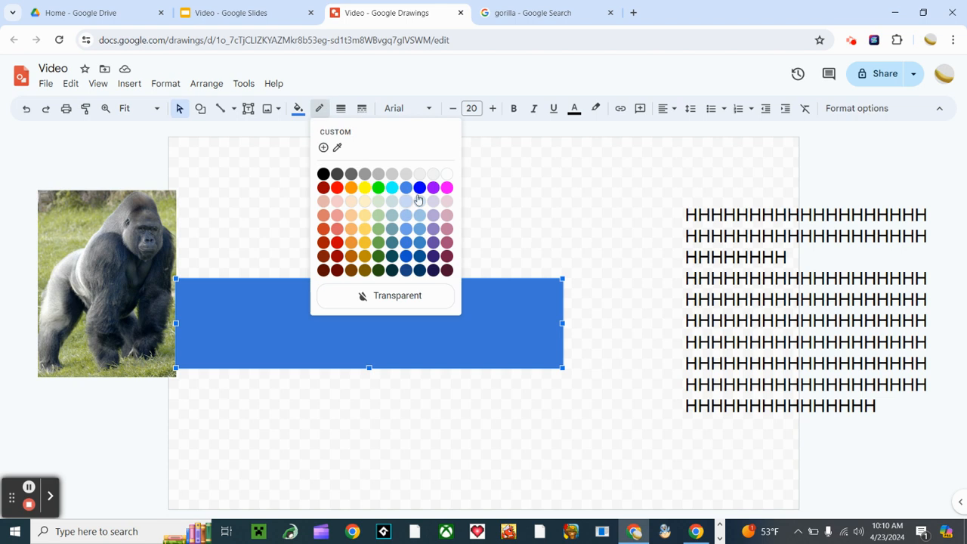
{"action": "left_click", "coordinate": [445, 188]}
{"action": "left_click", "coordinate": [510, 227]}
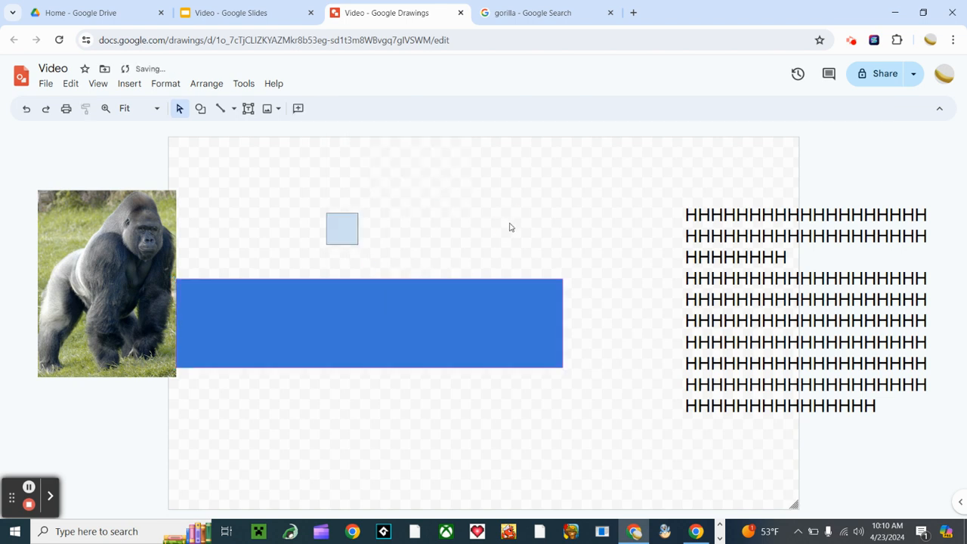
Step: Set the blue text box's border weight to 2 px
{"action": "left_click", "coordinate": [510, 303]}
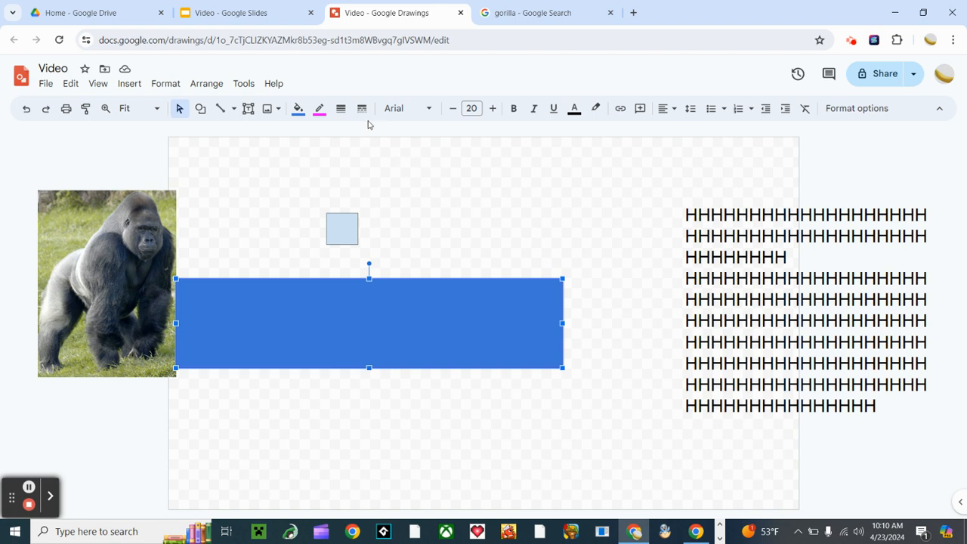
{"action": "left_click", "coordinate": [340, 117]}
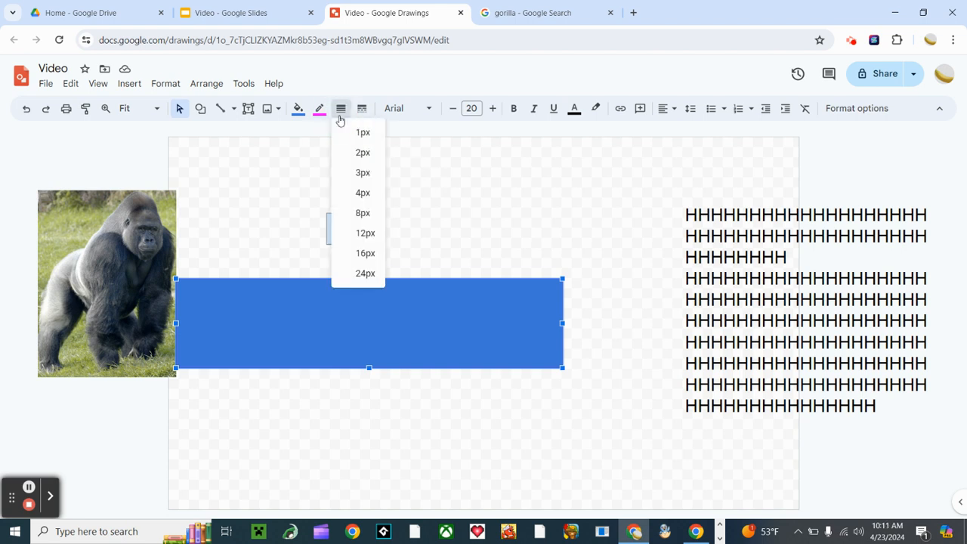
{"action": "left_click", "coordinate": [317, 138]}
{"action": "left_click", "coordinate": [388, 356]}
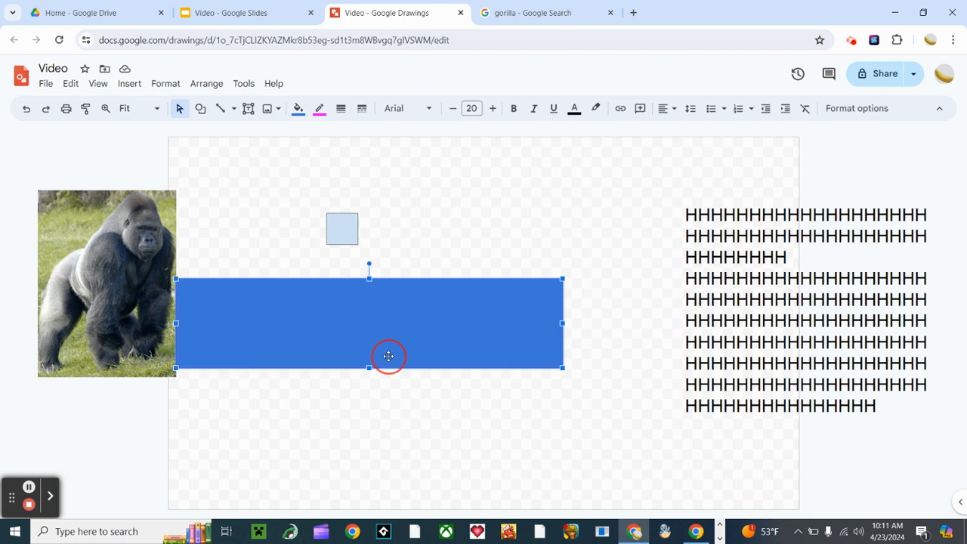
{"action": "left_click", "coordinate": [339, 117]}
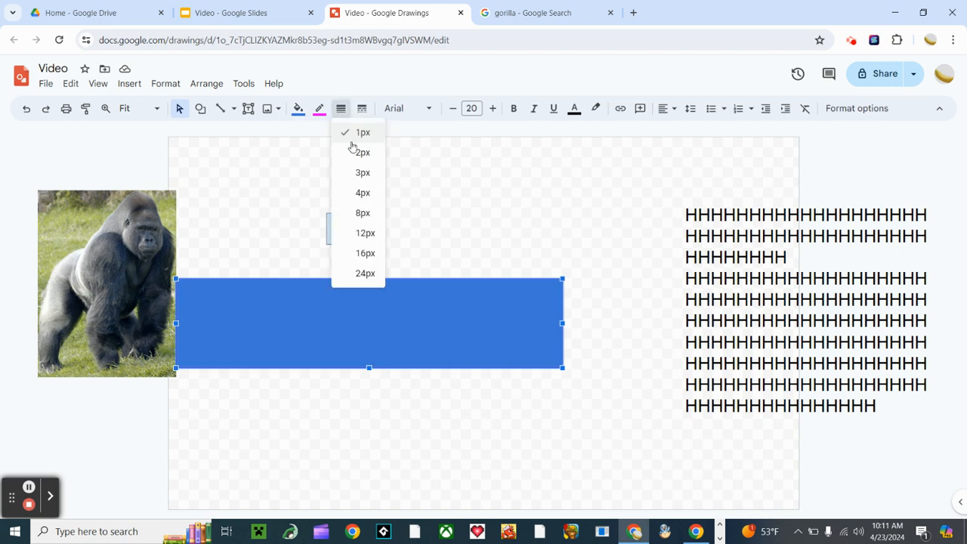
{"action": "left_click", "coordinate": [356, 154]}
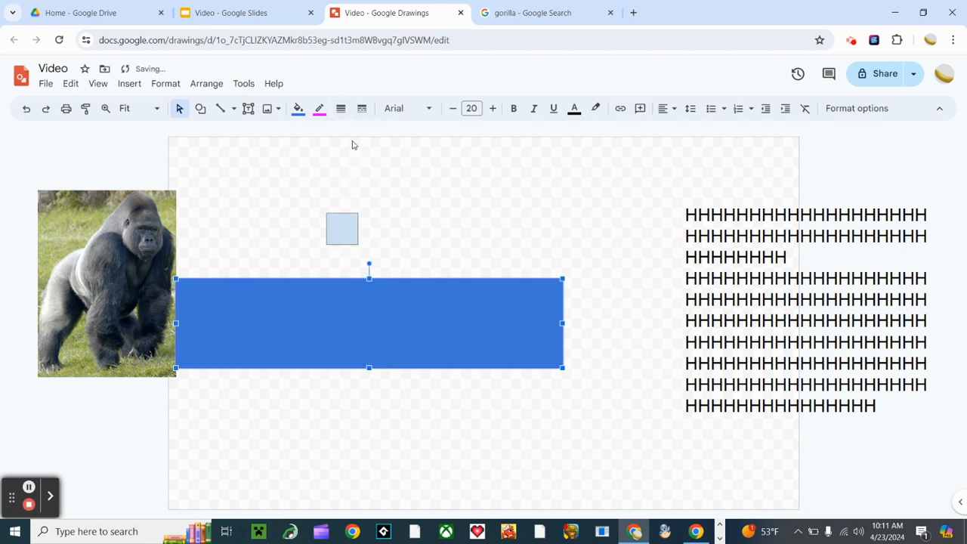
Step: Try progressively thicker borders of 3 px, 4 px and 8 px on the blue text box
{"action": "left_click", "coordinate": [338, 110]}
{"action": "left_click", "coordinate": [363, 173]}
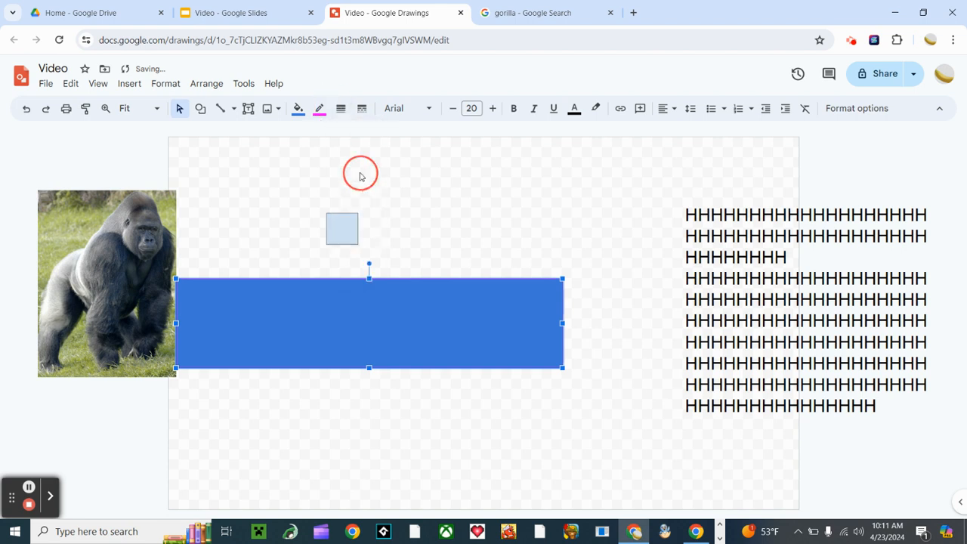
{"action": "left_click", "coordinate": [341, 110]}
{"action": "left_click", "coordinate": [358, 195]}
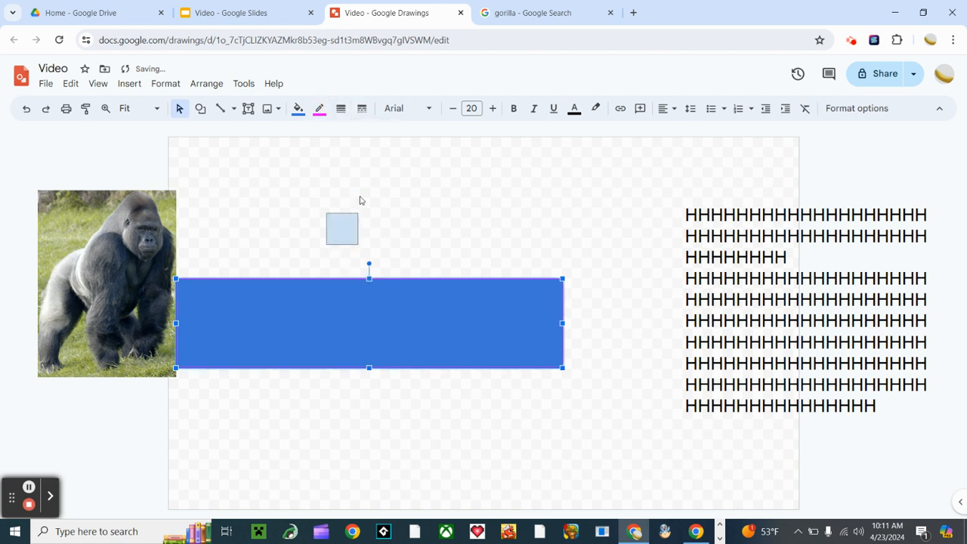
{"action": "left_click", "coordinate": [343, 111]}
{"action": "left_click", "coordinate": [367, 211]}
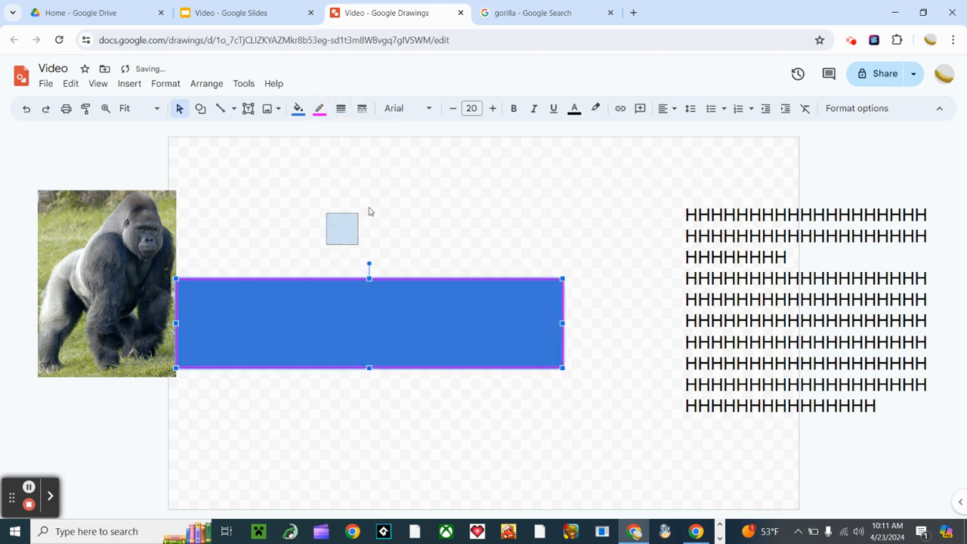
Step: Increase the blue text box's border weight through 12 px and 16 px up to 24 px
{"action": "left_click", "coordinate": [345, 111]}
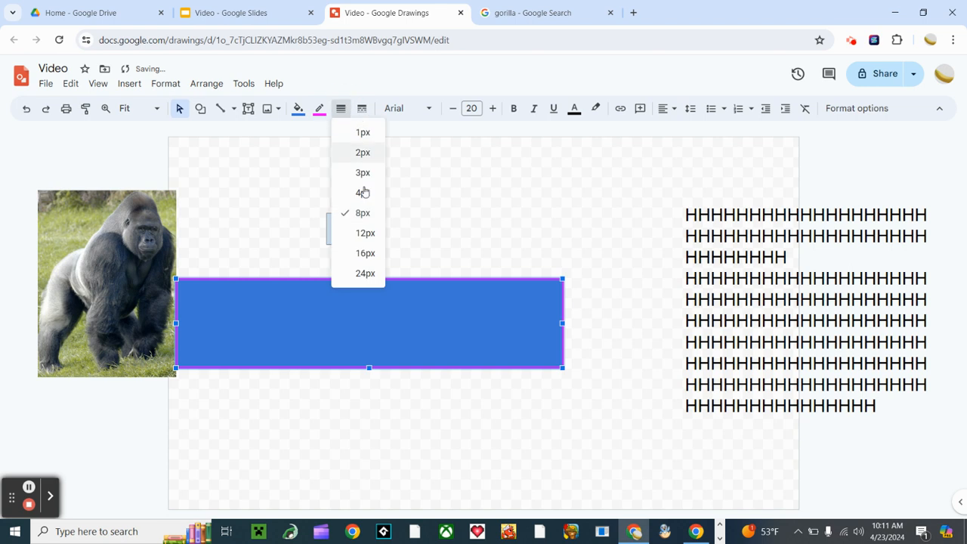
{"action": "left_click", "coordinate": [361, 233]}
{"action": "left_click", "coordinate": [341, 108]}
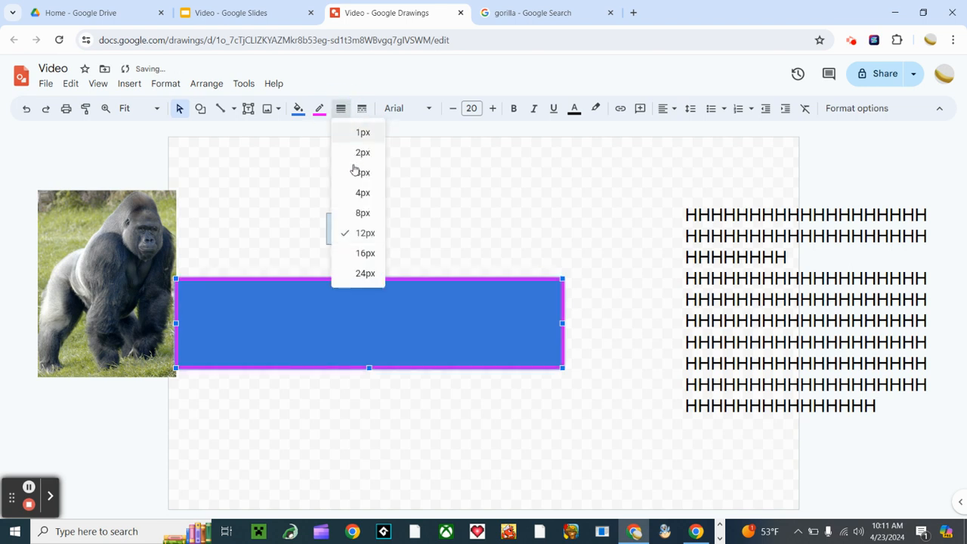
{"action": "left_click", "coordinate": [365, 254]}
{"action": "left_click", "coordinate": [342, 108]}
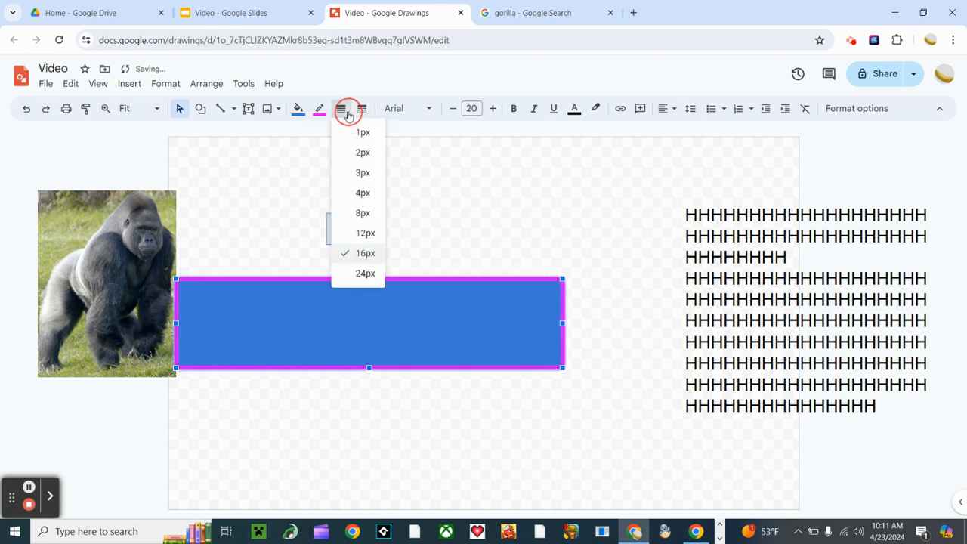
{"action": "left_click", "coordinate": [365, 273]}
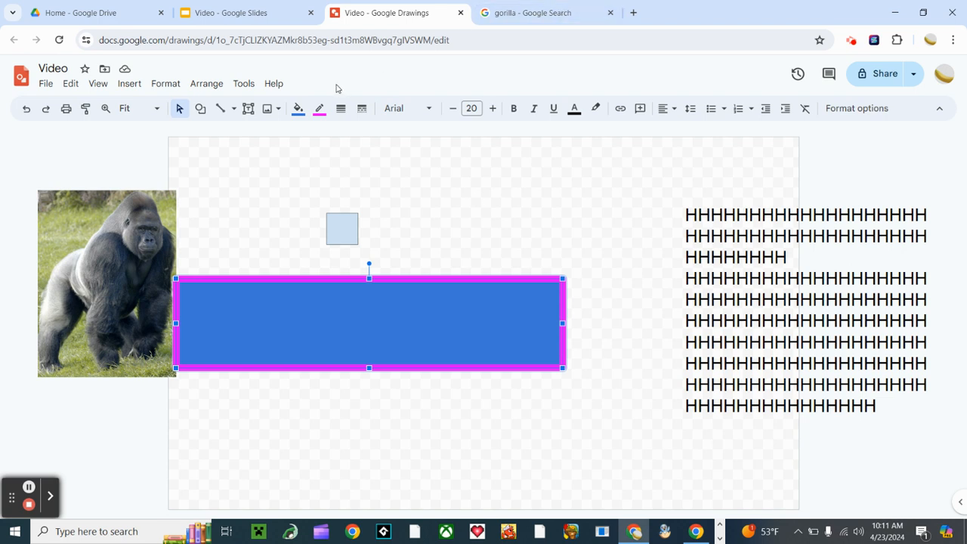
Step: Set the blue text box's border weight to 3 px and deselect the box
{"action": "left_click", "coordinate": [342, 109]}
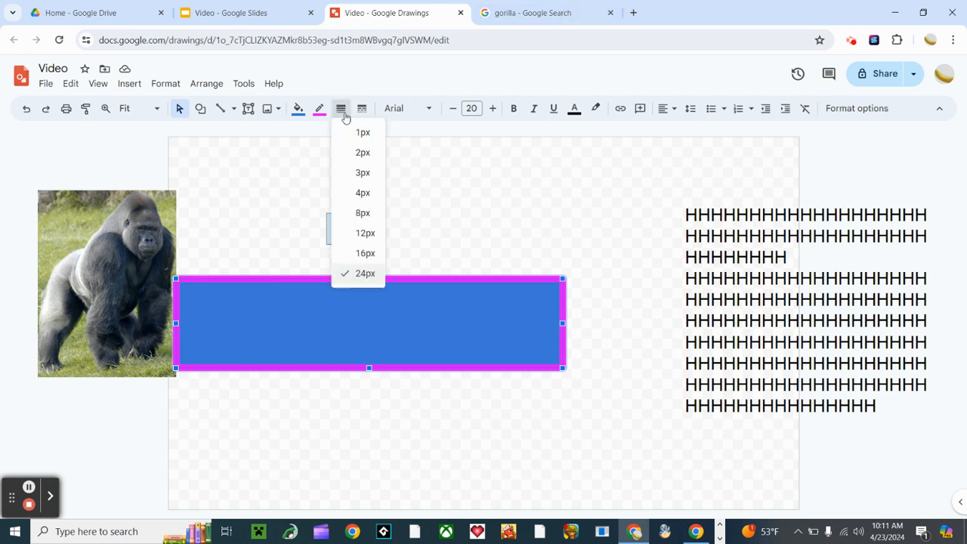
{"action": "left_click", "coordinate": [366, 173]}
{"action": "left_click", "coordinate": [447, 198]}
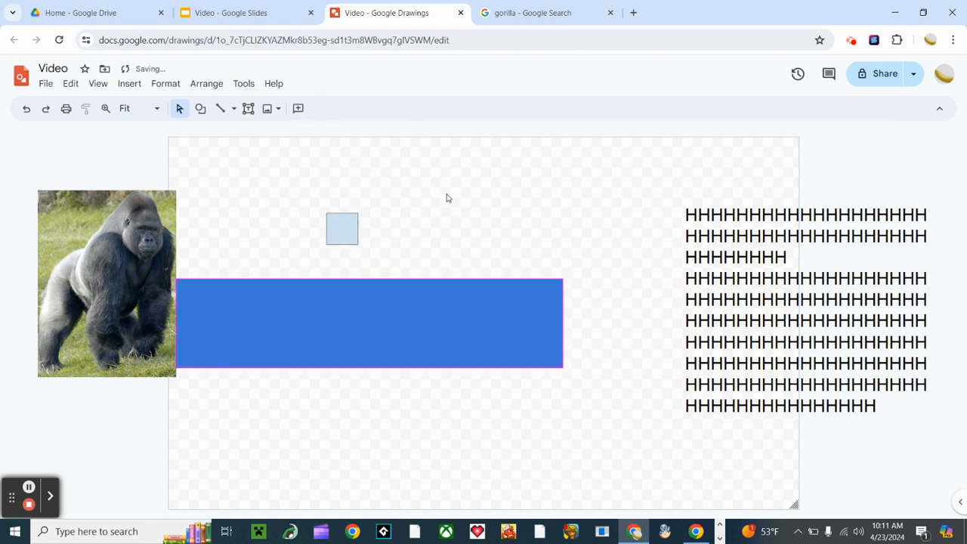
Step: Place the cursor in the blue text box, briefly view the Google Slides presentation, and return to Google Drawings
{"action": "left_click", "coordinate": [484, 324]}
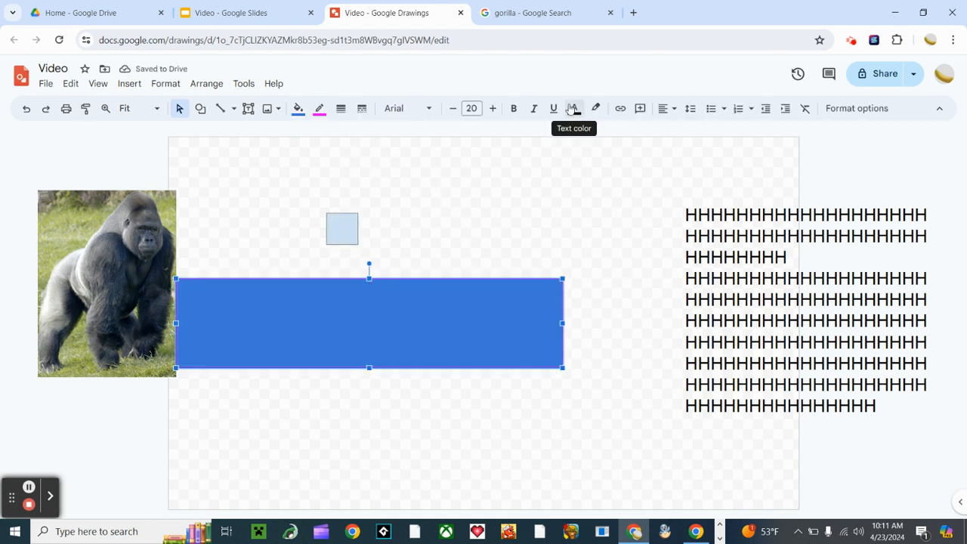
{"action": "left_click", "coordinate": [352, 321]}
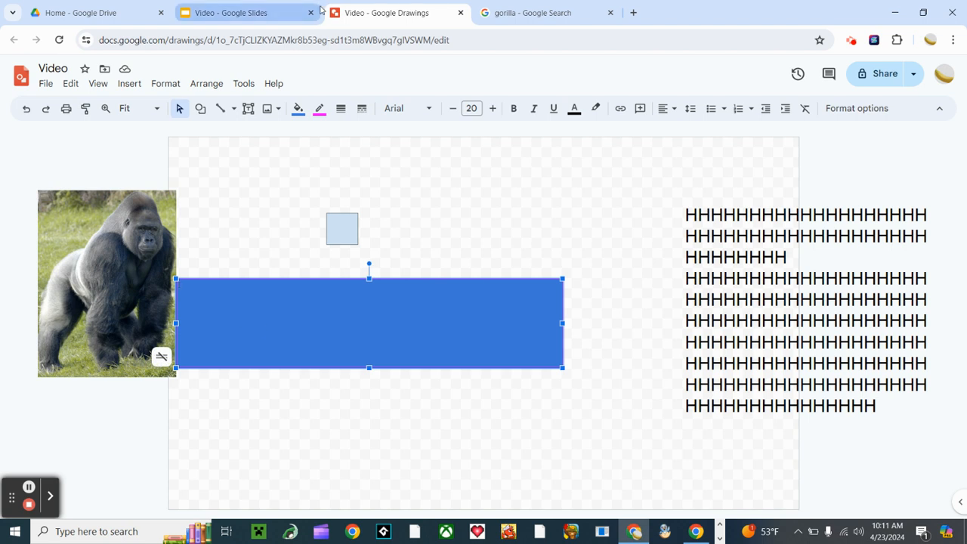
{"action": "left_click", "coordinate": [273, 7]}
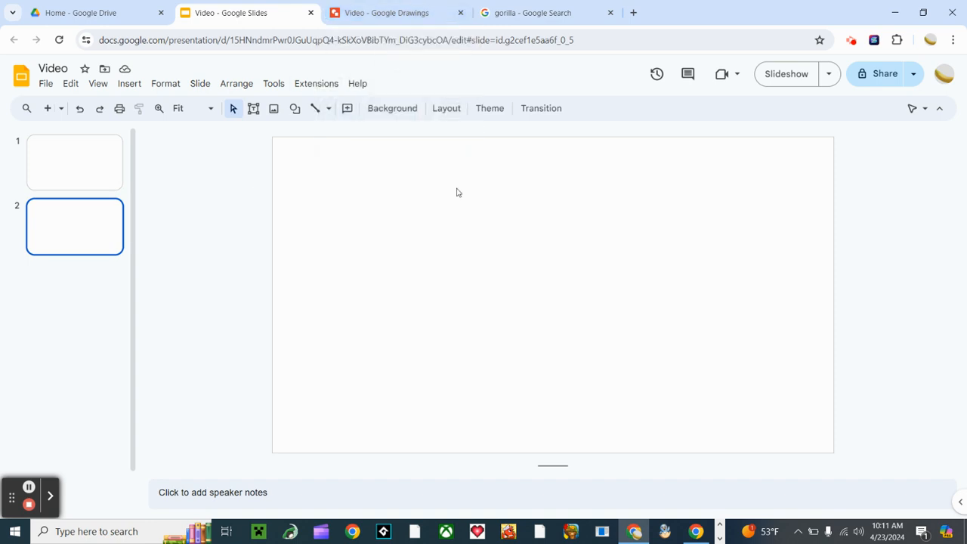
{"action": "left_click", "coordinate": [457, 5]}
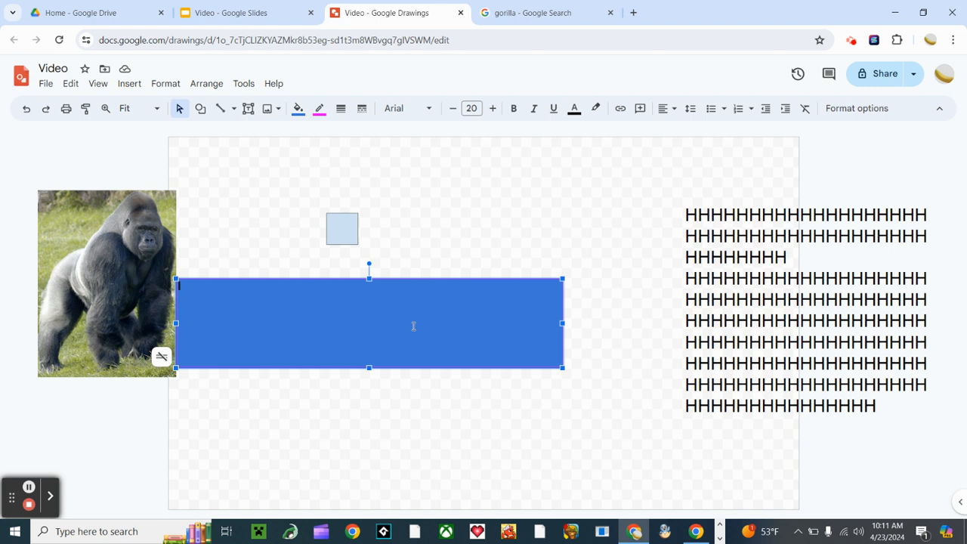
Step: Enter "hhhhhhhhhhhhhh" in the blue text box and select the whole text
{"action": "type", "text": "hhhhhhhhhhhhhh"}
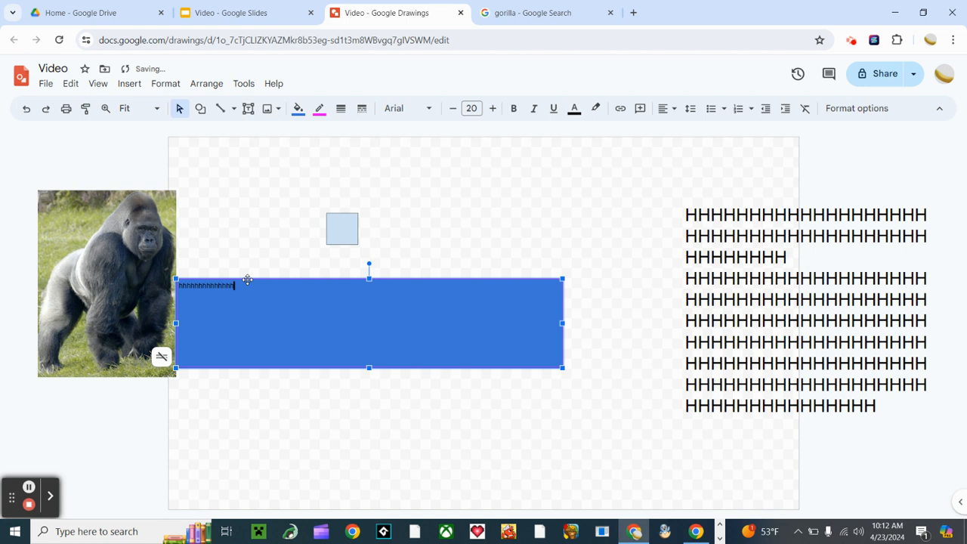
{"action": "left_click_drag", "start_coordinate": [238, 287], "coordinate": [175, 287]}
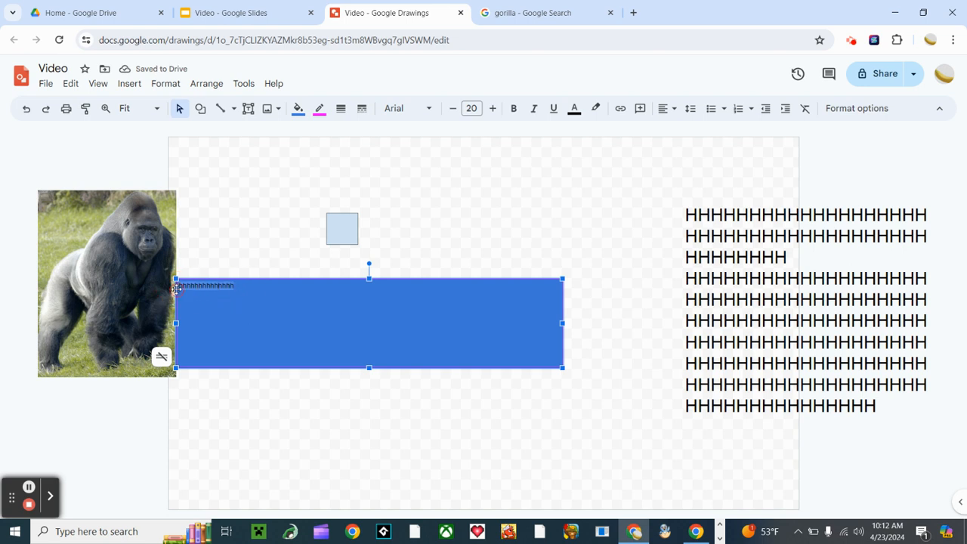
Step: Recolor the row of h letters in the blue rectangle purple and raise its font size to 26
{"action": "left_click", "coordinate": [573, 109]}
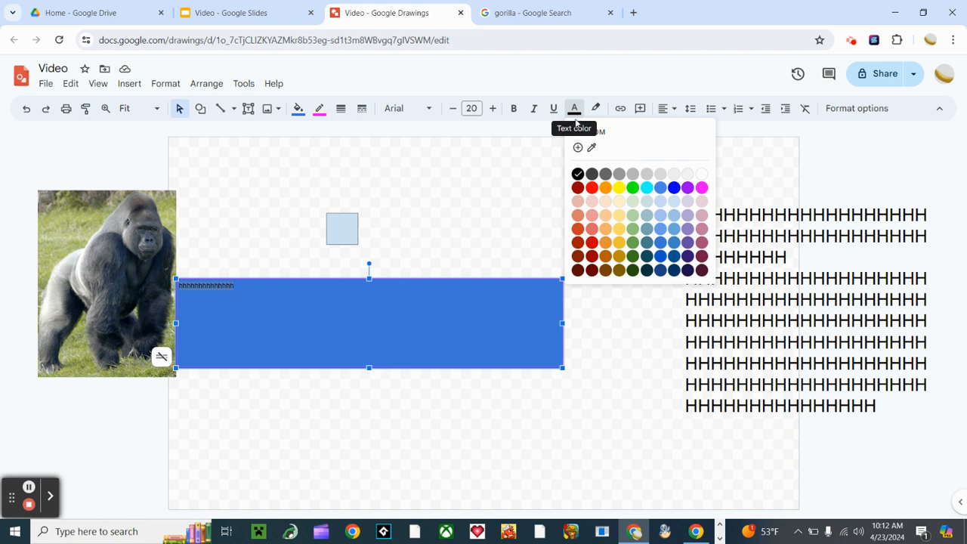
{"action": "left_click", "coordinate": [687, 191]}
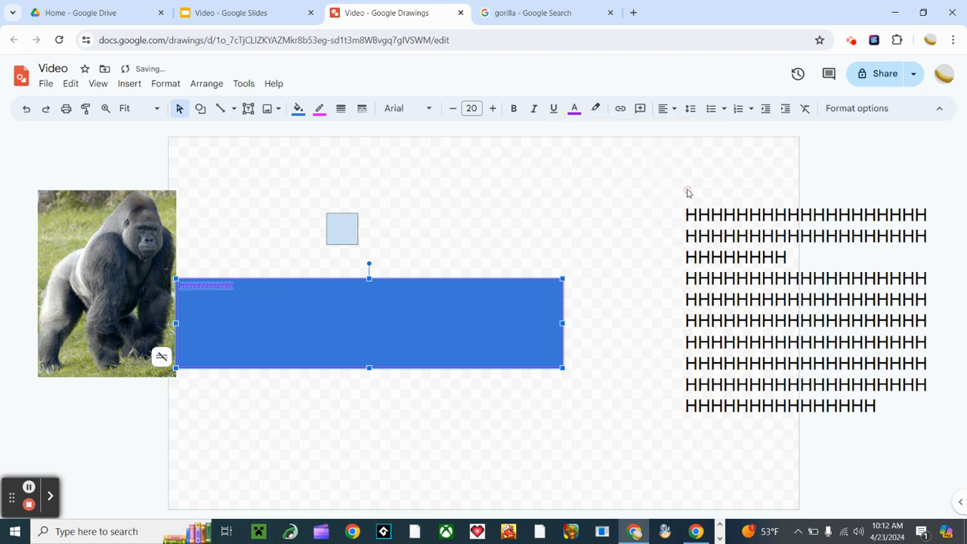
{"action": "left_click", "coordinate": [494, 108]}
{"action": "left_click", "coordinate": [494, 108]}
{"action": "left_click", "coordinate": [494, 108]}
{"action": "left_click", "coordinate": [494, 108]}
{"action": "left_click", "coordinate": [494, 108]}
{"action": "left_click", "coordinate": [494, 108]}
{"action": "left_click", "coordinate": [494, 108]}
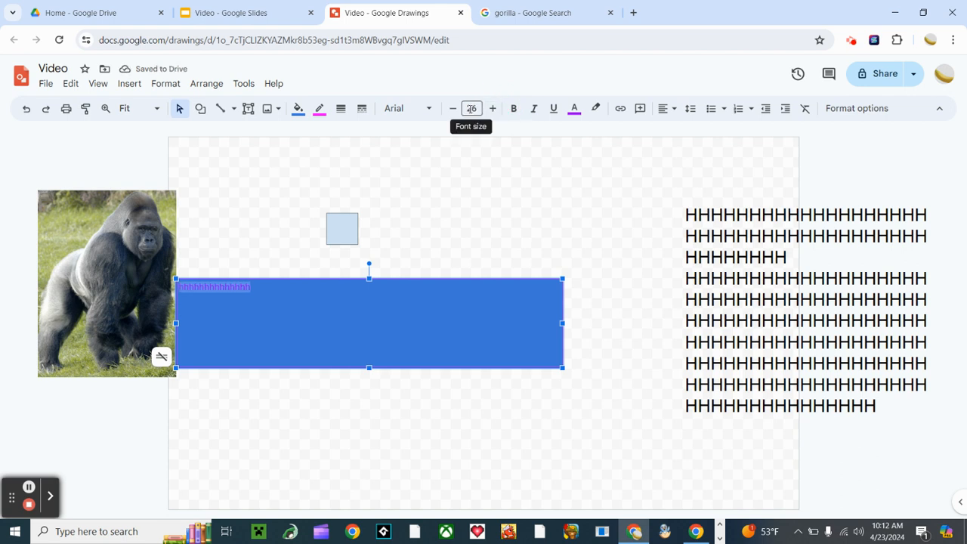
Step: Set the font size of the blue rectangle's text to 1 and next to 400 to compare extremes
{"action": "left_click", "coordinate": [469, 108]}
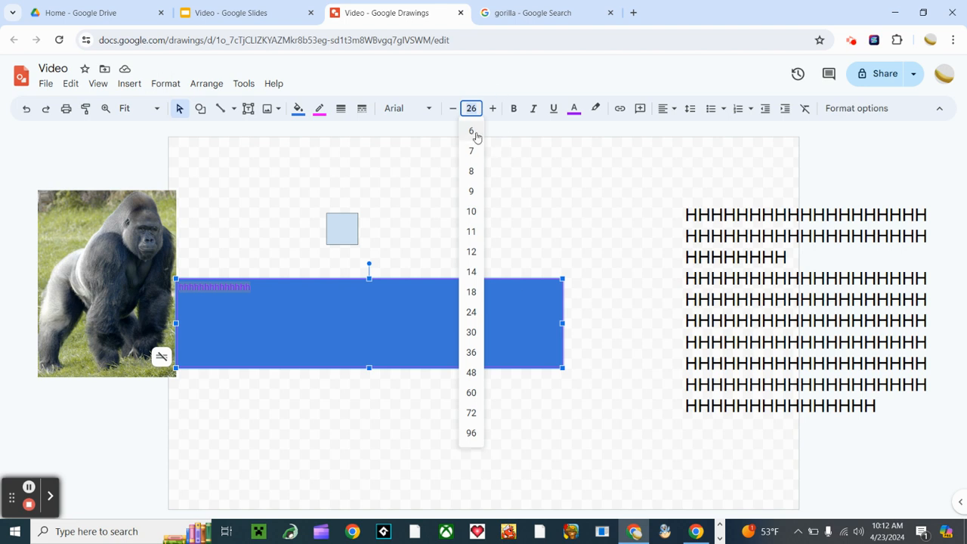
{"action": "type", "text": "1"}
{"action": "key", "text": "Return"}
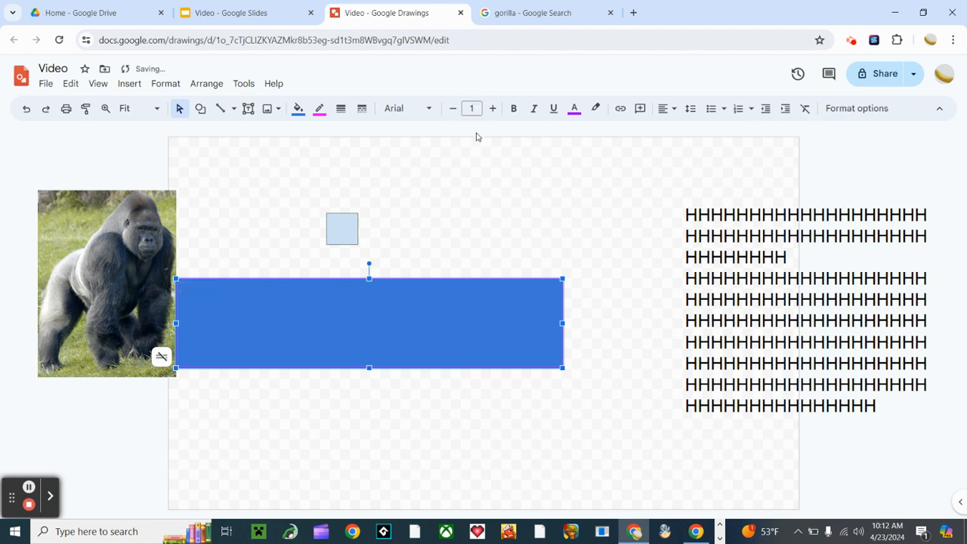
{"action": "left_click", "coordinate": [471, 108]}
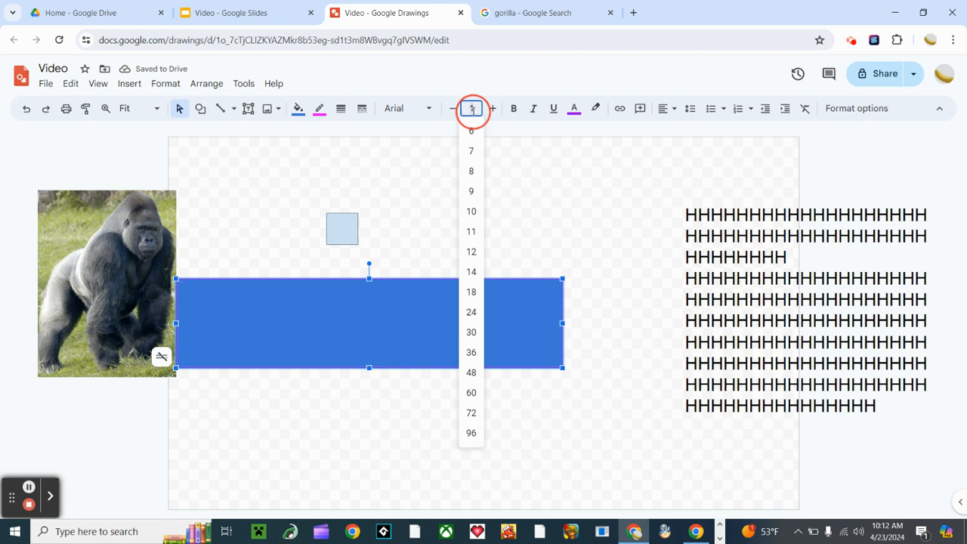
{"action": "type", "text": "400"}
{"action": "key", "text": "Return"}
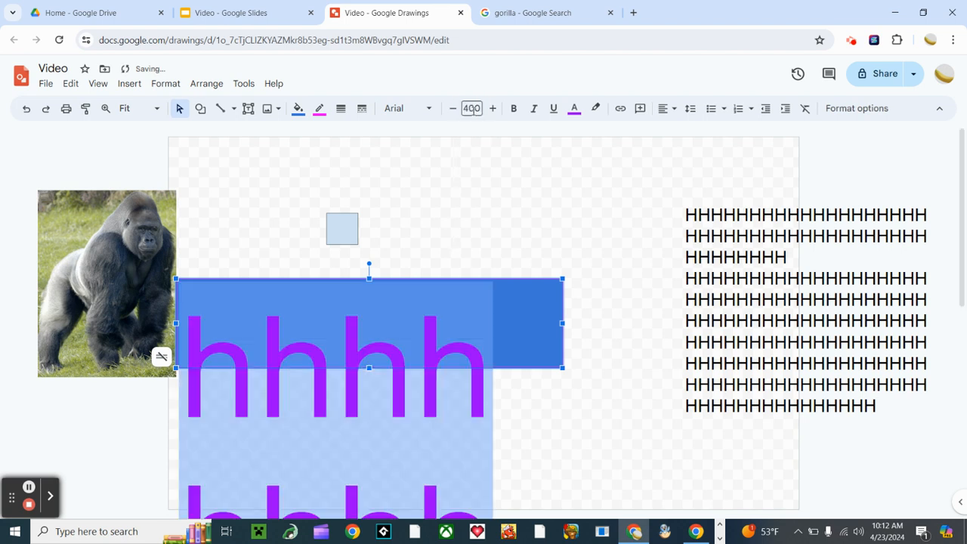
Step: Set the font size of the blue rectangle's text to 40, then fine-tune it in single-point increments to 38
{"action": "left_click", "coordinate": [472, 108]}
{"action": "type", "text": "40"}
{"action": "key", "text": "Return"}
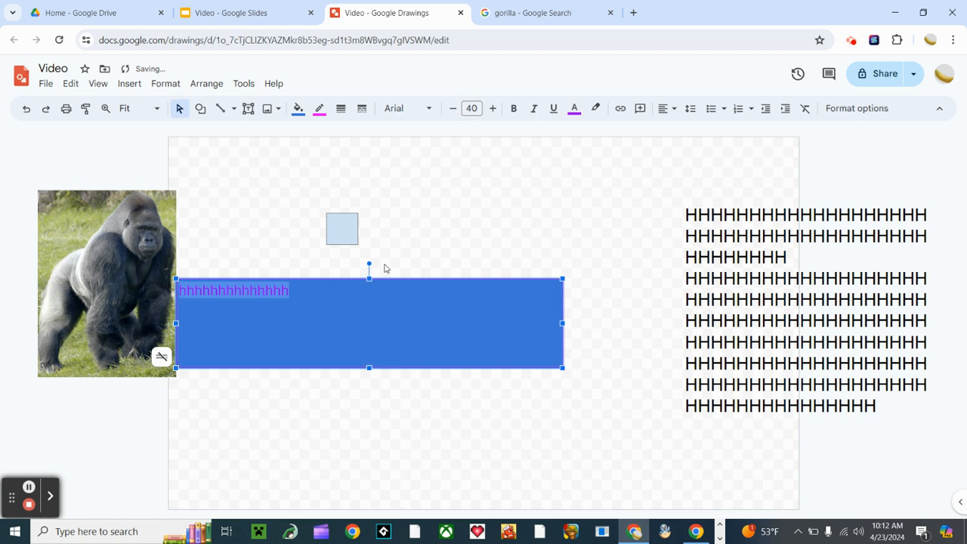
{"action": "left_click", "coordinate": [453, 108]}
{"action": "left_click", "coordinate": [453, 109]}
{"action": "left_click", "coordinate": [455, 110]}
{"action": "left_click", "coordinate": [455, 110]}
{"action": "left_click", "coordinate": [494, 110]}
{"action": "left_click", "coordinate": [493, 109]}
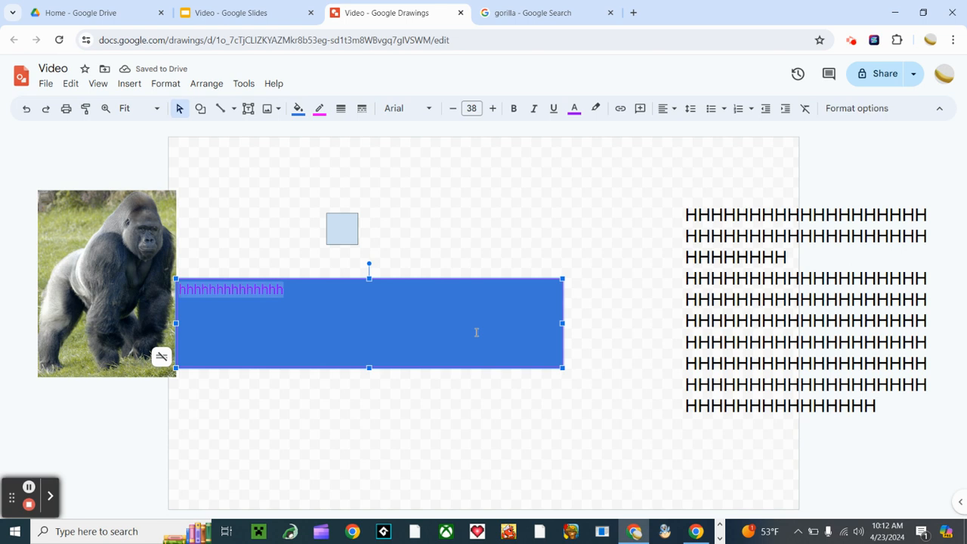
Step: Select the text in the blue rectangle and increase its font size point by point to 60
{"action": "double_click", "coordinate": [258, 290]}
{"action": "key", "text": "ctrl+shift+period"}
{"action": "key", "text": "ctrl+shift+period"}
{"action": "key", "text": "ctrl+shift+period"}
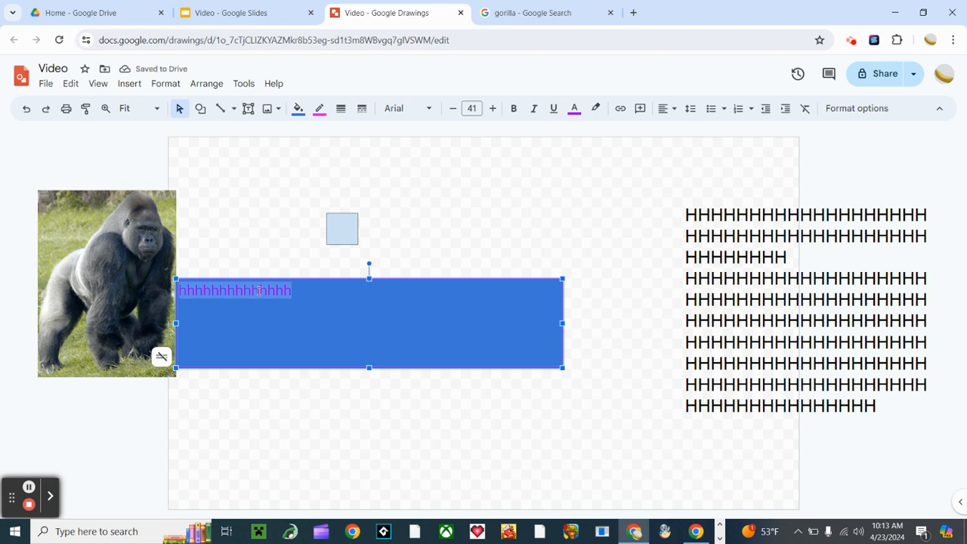
{"action": "key", "text": "ctrl+shift+period"}
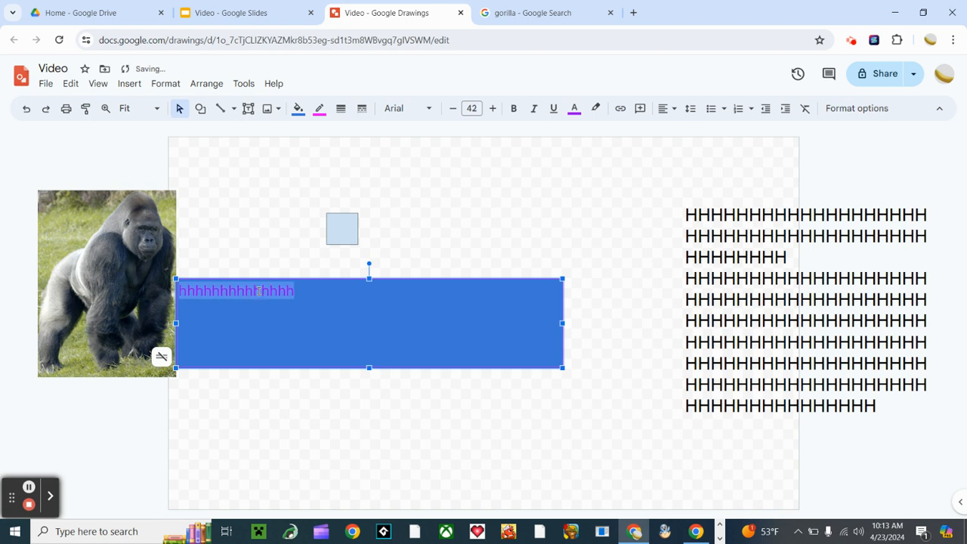
{"action": "key", "text": "ctrl+shift+period"}
{"action": "key", "text": "ctrl+shift+period"}
{"action": "key", "text": "ctrl+shift+period"}
{"action": "key", "text": "ctrl+shift+period"}
{"action": "key", "text": "ctrl+shift+period"}
{"action": "key", "text": "ctrl+shift+period"}
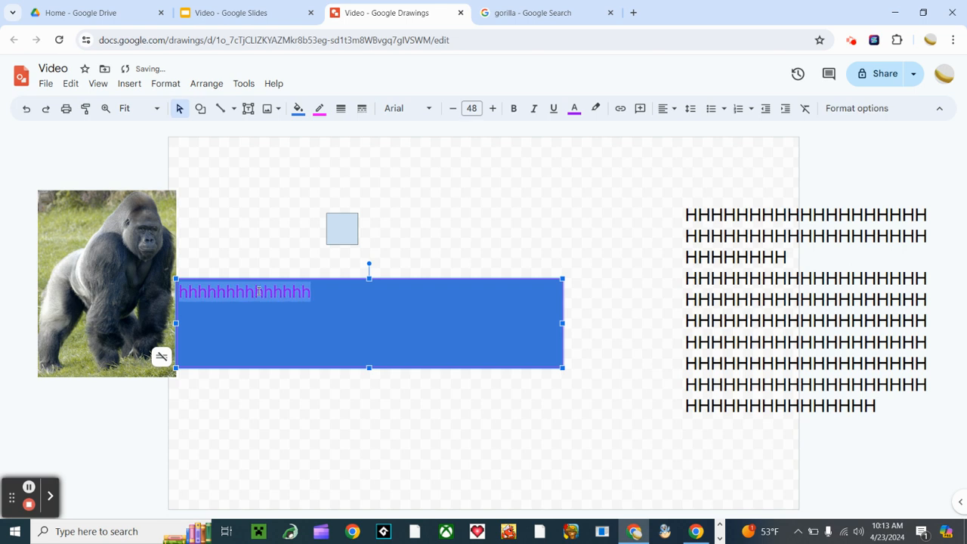
{"action": "key", "text": "ctrl+shift+period"}
{"action": "key", "text": "ctrl+shift+period"}
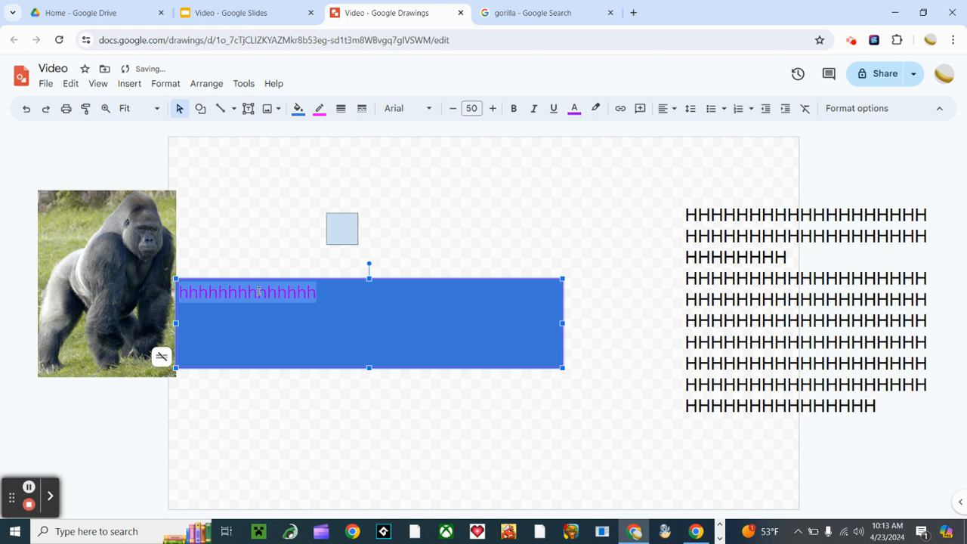
{"action": "key", "text": "ctrl+shift+period"}
{"action": "key", "text": "ctrl+shift+period"}
{"action": "key", "text": "ctrl+shift+period"}
{"action": "key", "text": "ctrl+shift+period"}
{"action": "key", "text": "ctrl+shift+period"}
{"action": "key", "text": "ctrl+shift+period"}
{"action": "key", "text": "ctrl+shift+period"}
{"action": "key", "text": "ctrl+shift+period"}
{"action": "key", "text": "ctrl+shift+period"}
{"action": "key", "text": "ctrl+shift+period"}
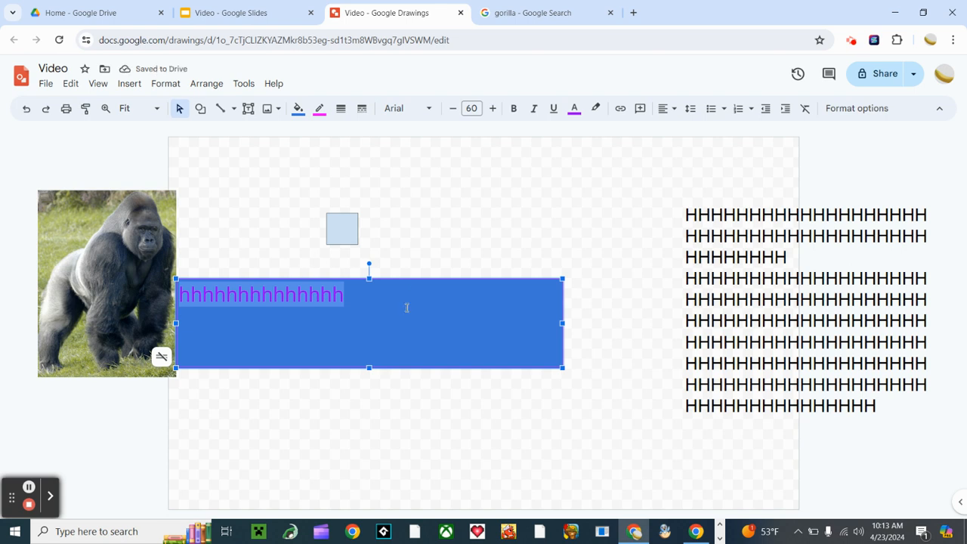
Step: Add a text box above the blue rectangle with autofit turned off, font size 50 and the text ">"
{"action": "left_click", "coordinate": [368, 125]}
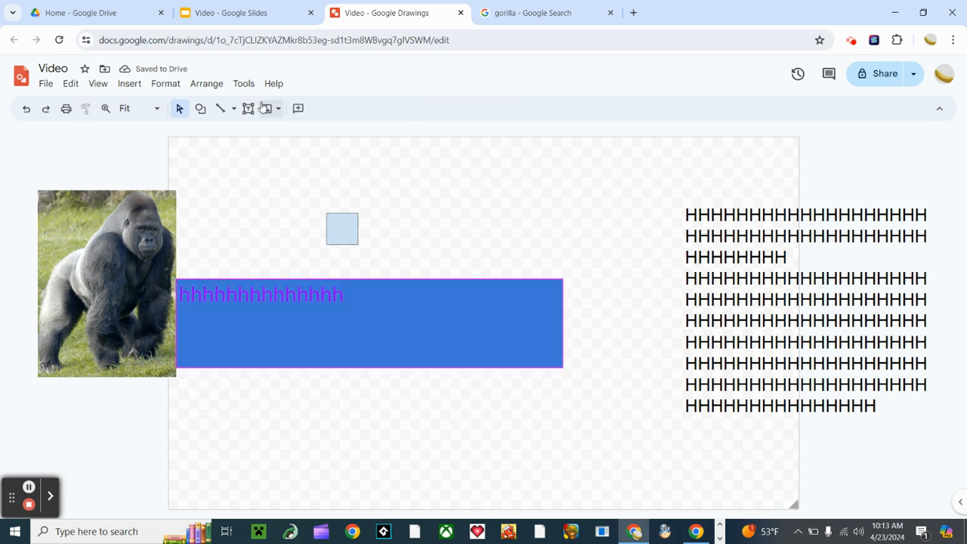
{"action": "left_click", "coordinate": [254, 110]}
{"action": "left_click", "coordinate": [430, 163]}
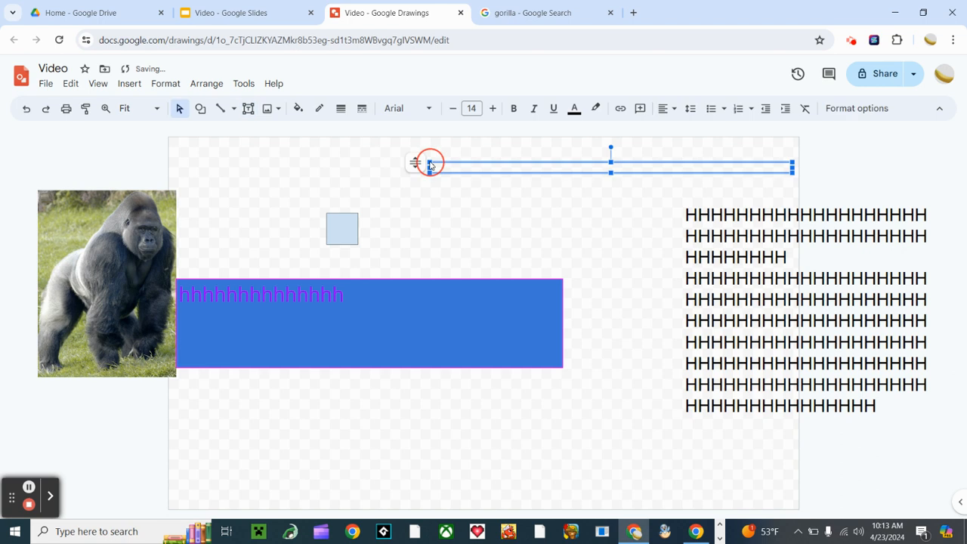
{"action": "left_click", "coordinate": [414, 166]}
{"action": "left_click", "coordinate": [422, 195]}
{"action": "left_click", "coordinate": [471, 108]}
{"action": "type", "text": "50"}
{"action": "key", "text": "Return"}
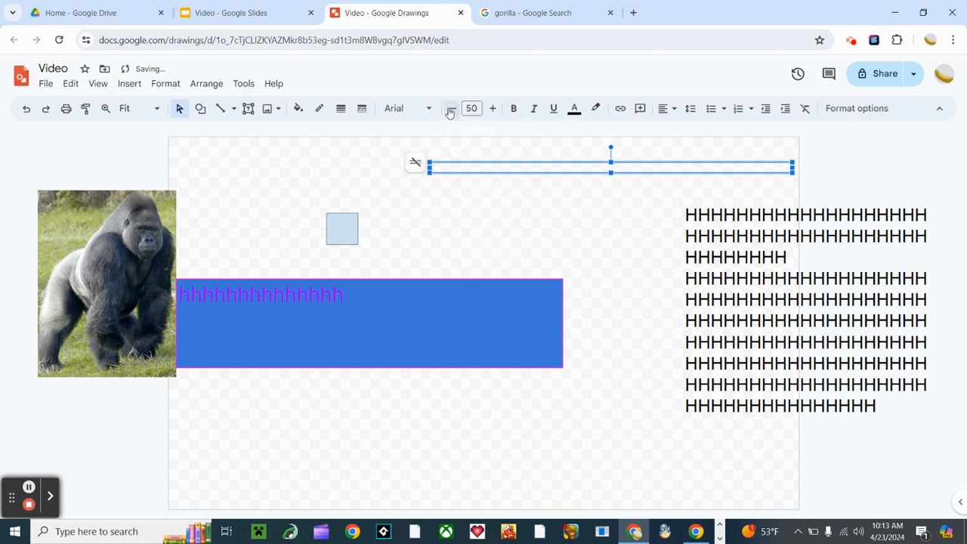
{"action": "type", "text": ">"}
{"action": "left_click", "coordinate": [449, 183]}
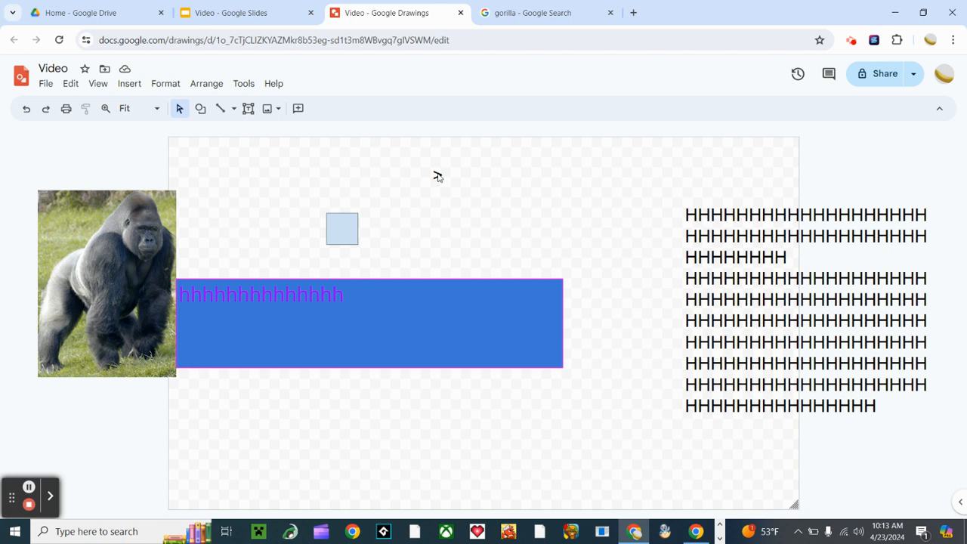
Step: Replace the ">" in the new text box with "<"
{"action": "left_click", "coordinate": [438, 177]}
{"action": "key", "text": "BackSpace"}
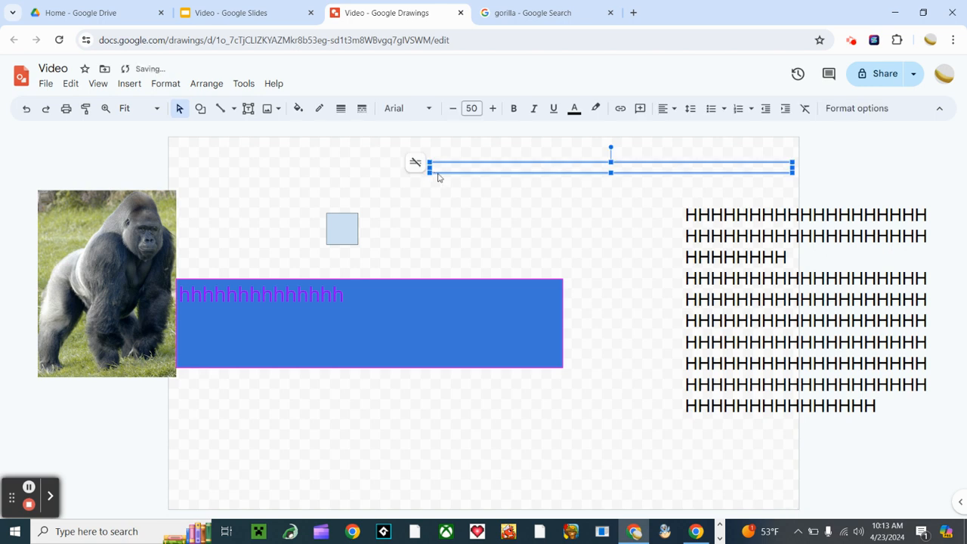
{"action": "type", "text": "<"}
{"action": "left_click", "coordinate": [438, 179]}
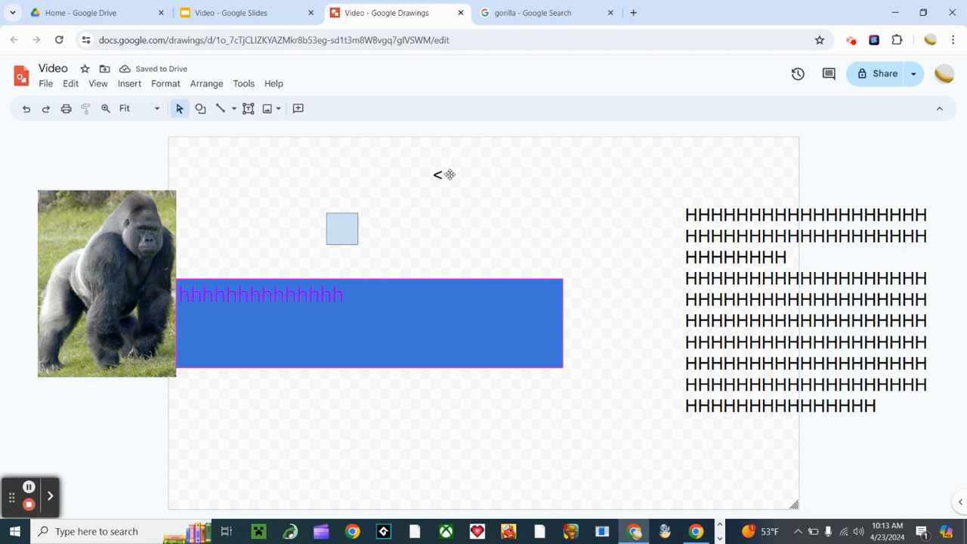
{"action": "left_click", "coordinate": [442, 175]}
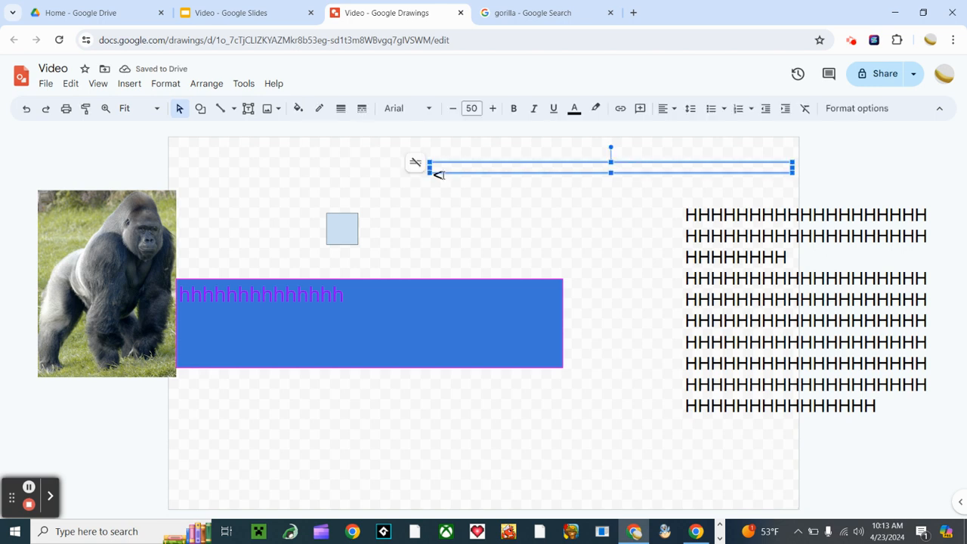
Step: Select the text in the blue rectangle and decrease its font size point by point to 53
{"action": "left_click", "coordinate": [275, 295]}
{"action": "double_click", "coordinate": [276, 295]}
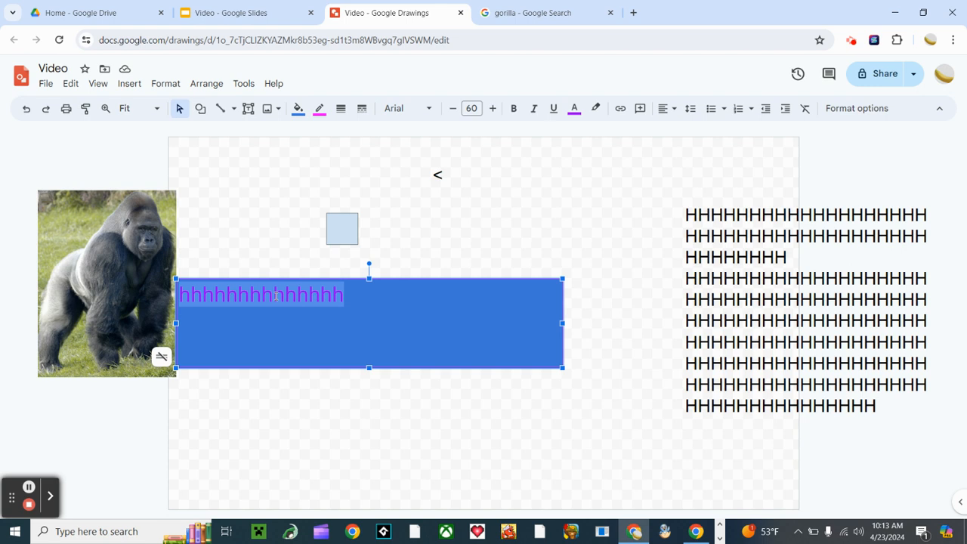
{"action": "key", "text": "ctrl+shift+comma"}
{"action": "key", "text": "ctrl+shift+comma"}
{"action": "key", "text": "ctrl+shift+comma"}
{"action": "key", "text": "ctrl+shift+comma"}
{"action": "key", "text": "ctrl+shift+comma"}
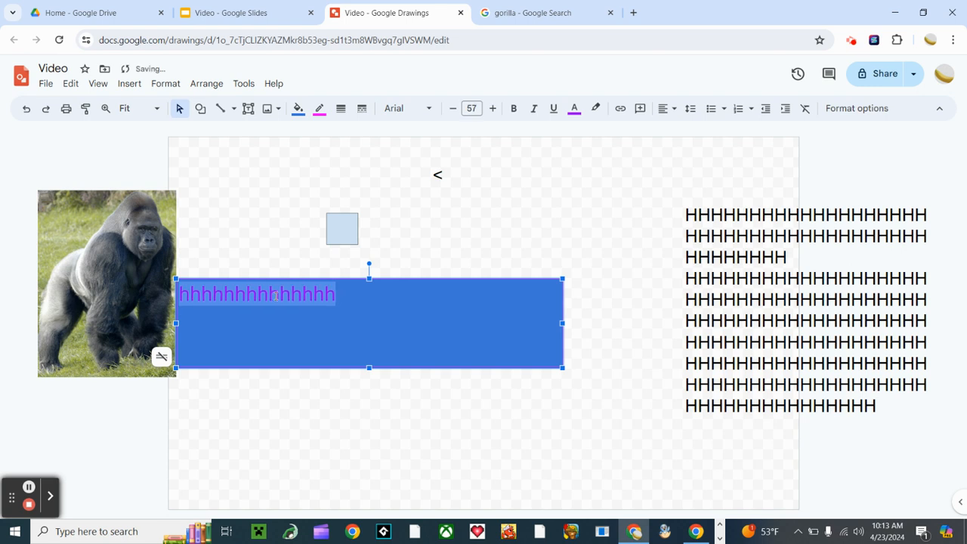
{"action": "key", "text": "ctrl+shift+comma"}
{"action": "key", "text": "ctrl+shift+comma"}
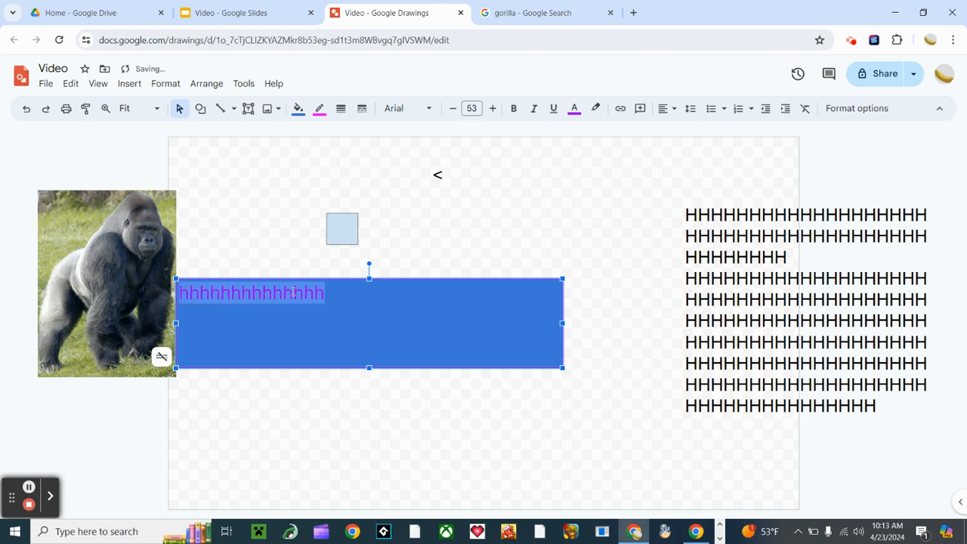
Step: Apply a purple highlight to the text in the blue rectangle
{"action": "left_click", "coordinate": [596, 109]}
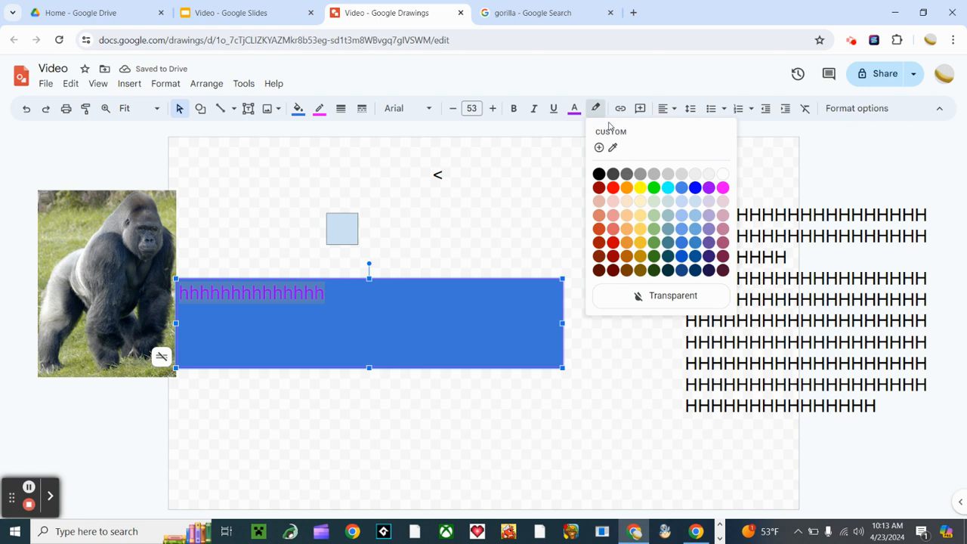
{"action": "left_click", "coordinate": [713, 189]}
{"action": "left_click", "coordinate": [525, 231]}
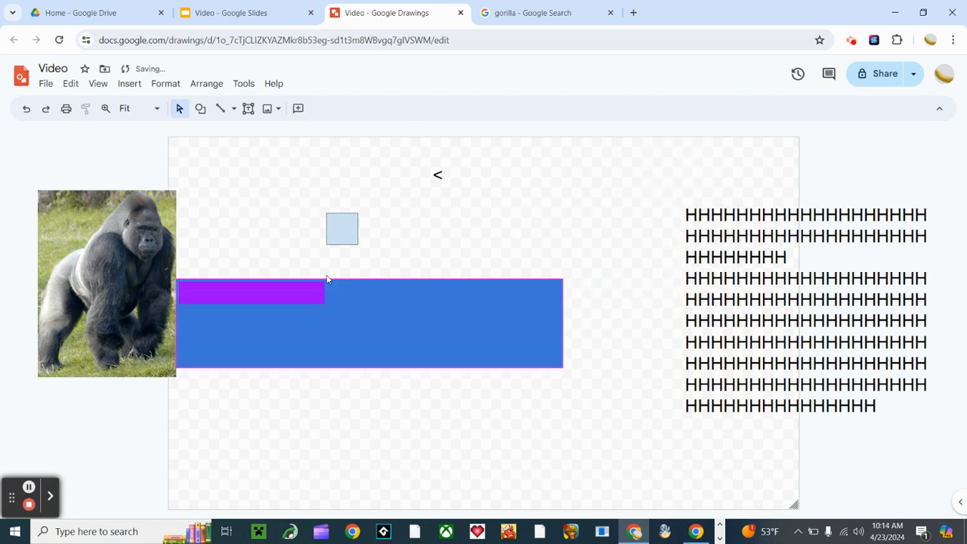
{"action": "double_click", "coordinate": [314, 302]}
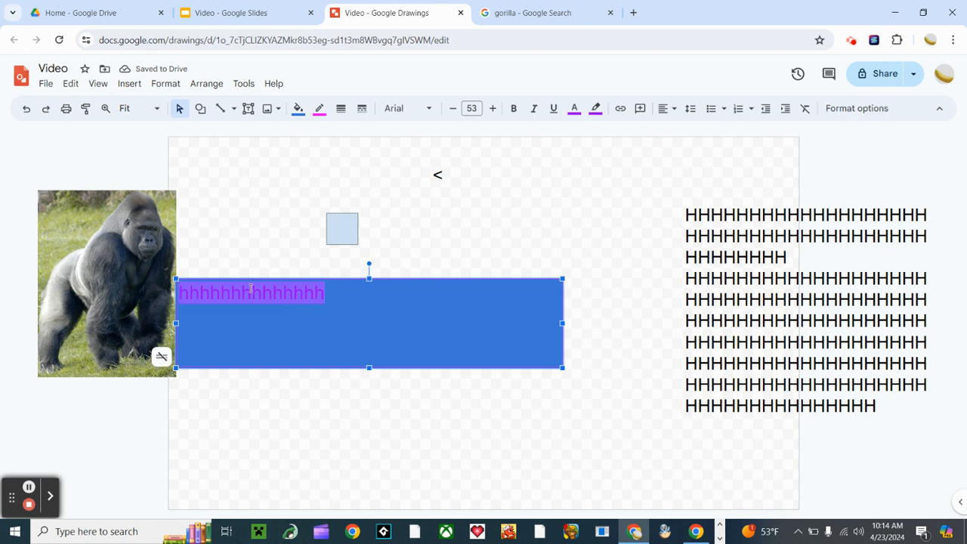
{"action": "left_click", "coordinate": [594, 108]}
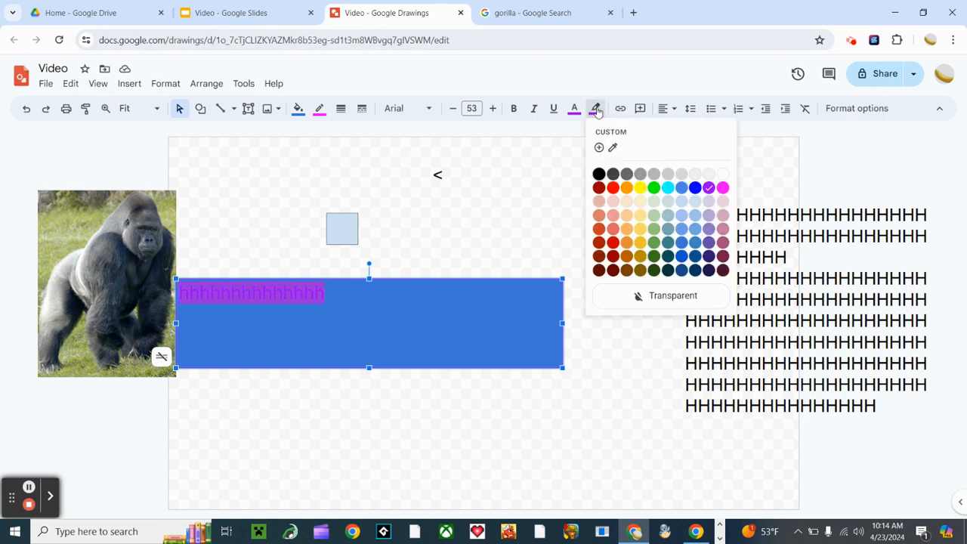
{"action": "left_click", "coordinate": [709, 188]}
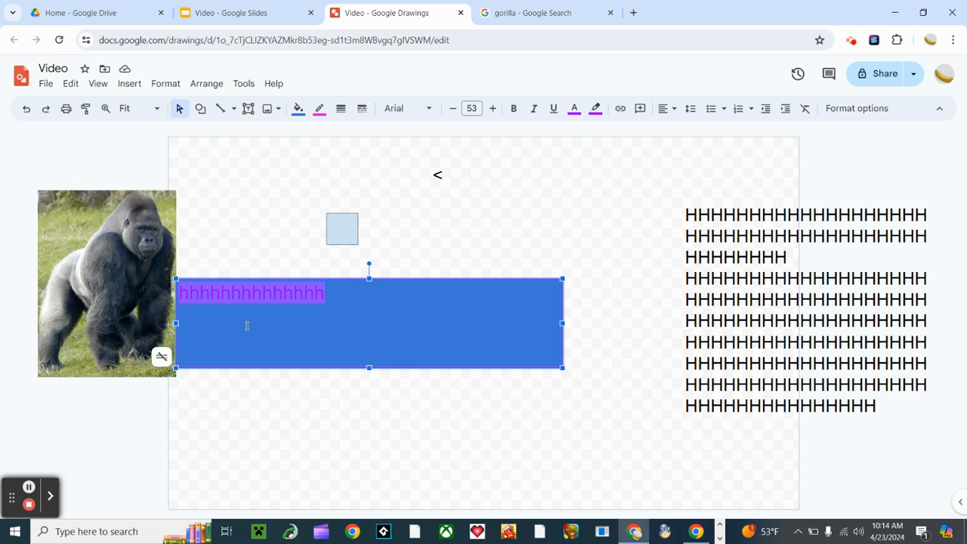
Step: Remove the purple highlight from the rectangle's text by setting it to transparent
{"action": "left_click", "coordinate": [596, 109]}
{"action": "left_click", "coordinate": [595, 110]}
{"action": "left_click", "coordinate": [595, 110]}
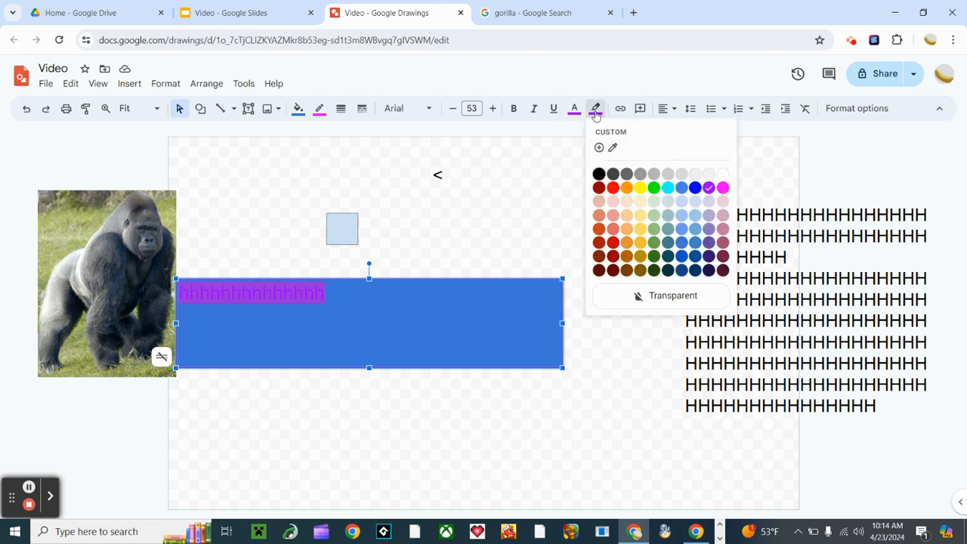
{"action": "left_click", "coordinate": [633, 299]}
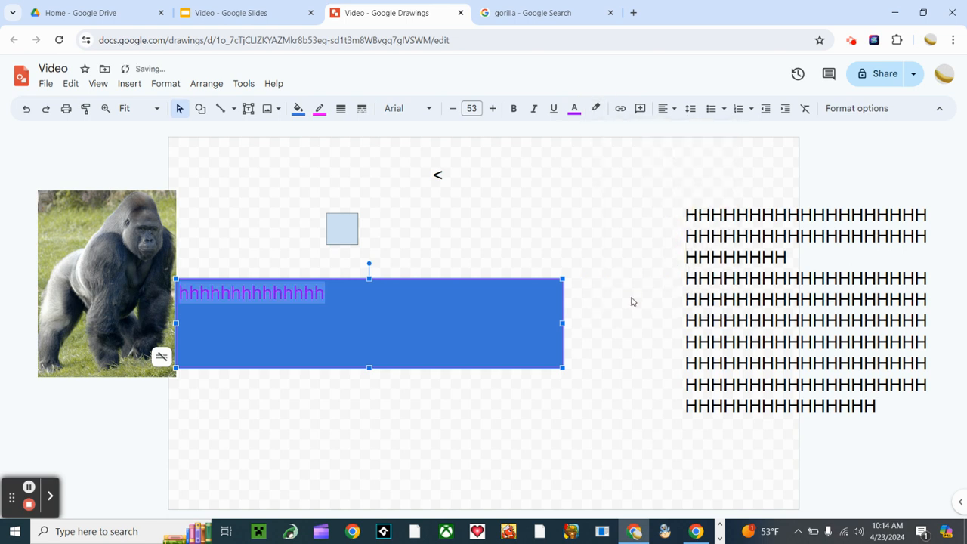
Step: Toggle underlining on and off for the text in the blue rectangle
{"action": "left_click", "coordinate": [554, 110]}
{"action": "left_click", "coordinate": [555, 110]}
{"action": "left_click", "coordinate": [556, 169]}
{"action": "left_click", "coordinate": [512, 217]}
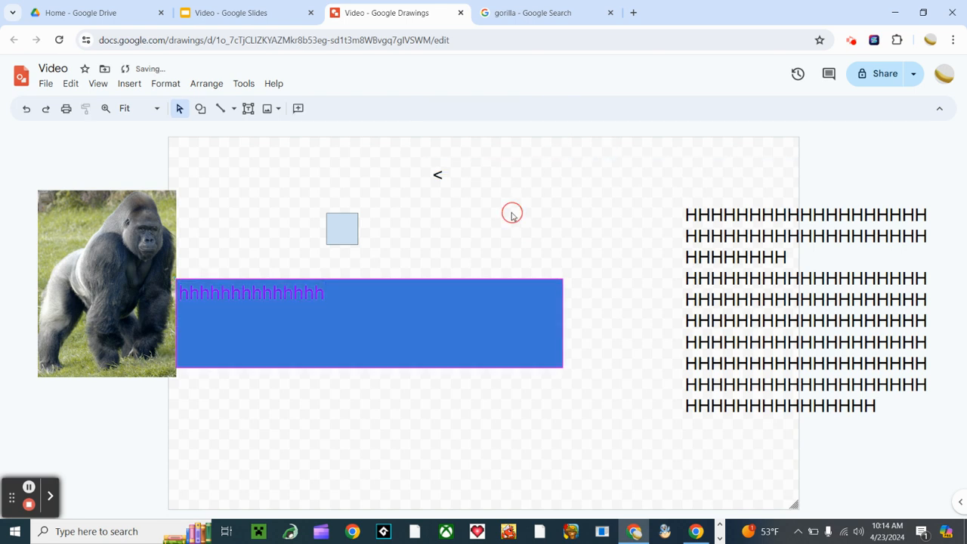
{"action": "left_click", "coordinate": [361, 298]}
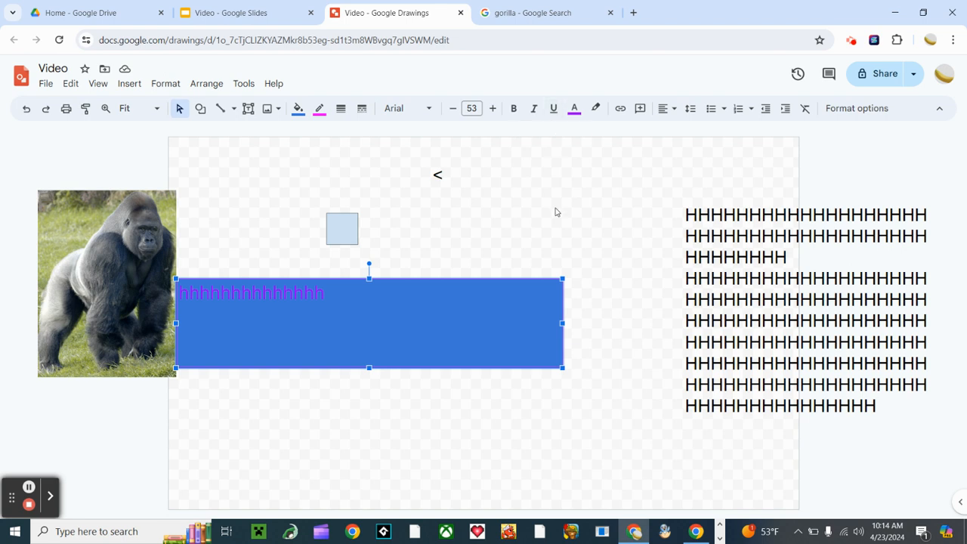
{"action": "key", "text": "ctrl+u"}
{"action": "key", "text": "ctrl+u"}
Step: Toggle italics on and off for the text in the blue rectangle
{"action": "left_click", "coordinate": [535, 110]}
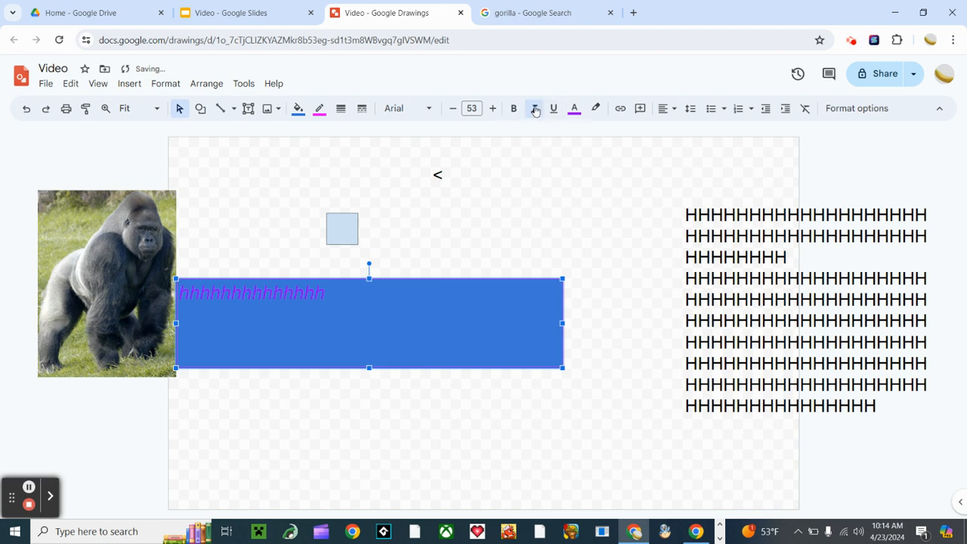
{"action": "left_click", "coordinate": [535, 111]}
{"action": "key", "text": "ctrl+i"}
{"action": "key", "text": "ctrl+i"}
{"action": "key", "text": "ctrl+i"}
{"action": "key", "text": "ctrl+i"}
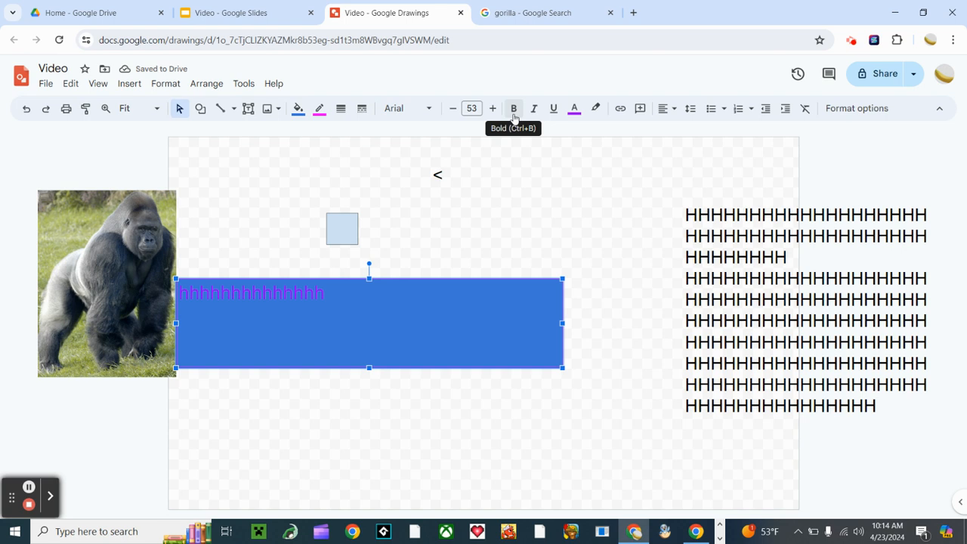
Step: Toggle bold on and off several times for the purple text in the blue rectangle, ending with bold on
{"action": "left_click", "coordinate": [513, 108]}
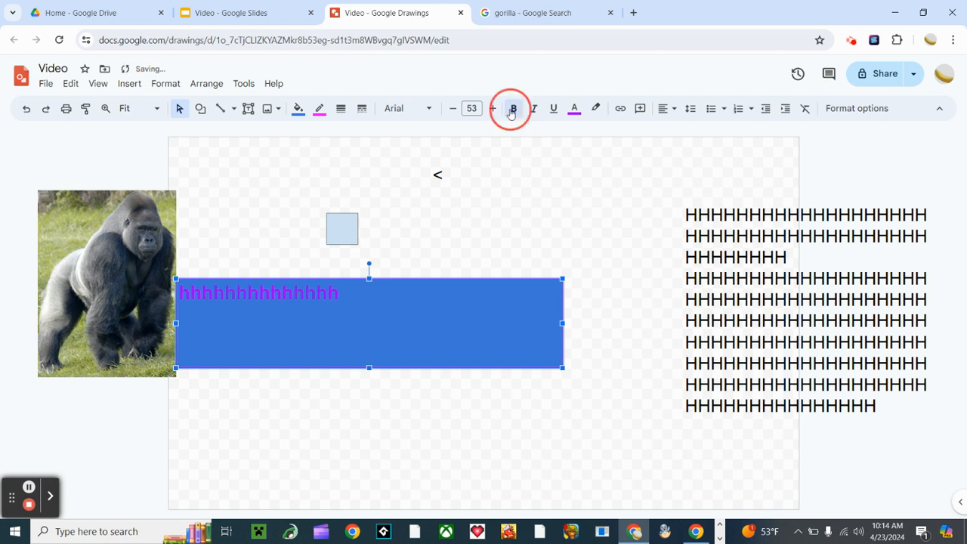
{"action": "left_click", "coordinate": [513, 110]}
{"action": "left_click", "coordinate": [513, 109]}
{"action": "left_click", "coordinate": [513, 109]}
{"action": "left_click", "coordinate": [512, 109]}
Step: Set the color of the text in the blue rectangle to dark red
{"action": "left_click", "coordinate": [581, 111]}
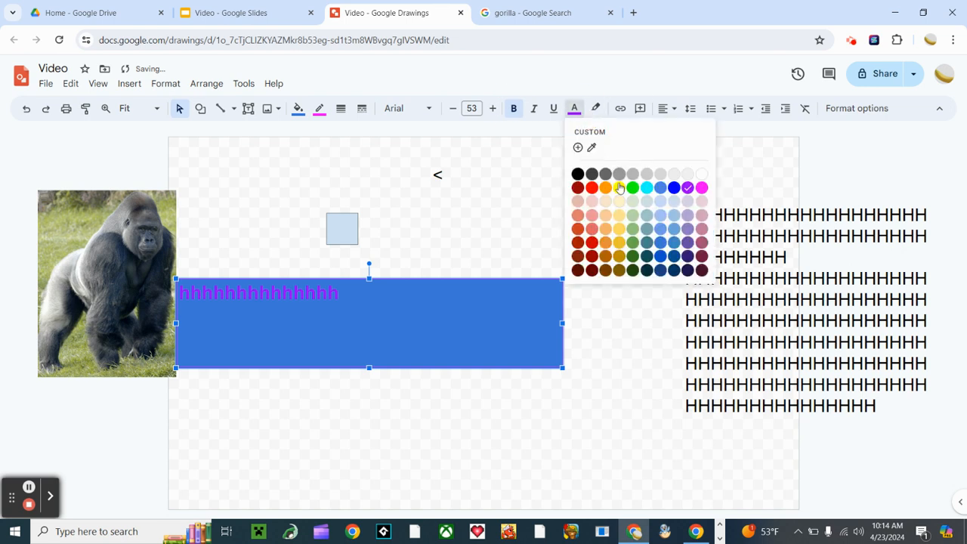
{"action": "left_click", "coordinate": [577, 189]}
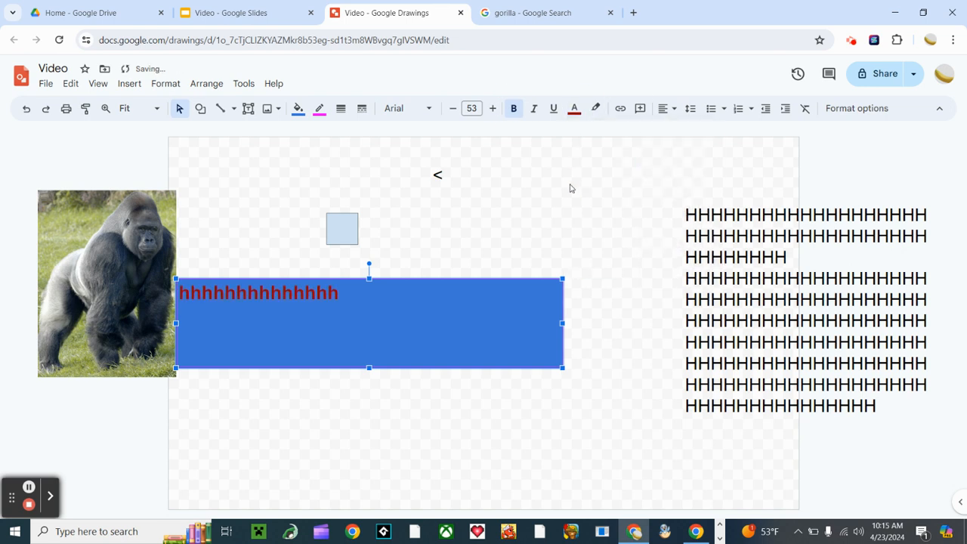
Step: Toggle underlining and italics on and off for the dark red text in the blue rectangle
{"action": "left_click", "coordinate": [553, 108]}
{"action": "left_click", "coordinate": [552, 110]}
{"action": "left_click", "coordinate": [533, 108]}
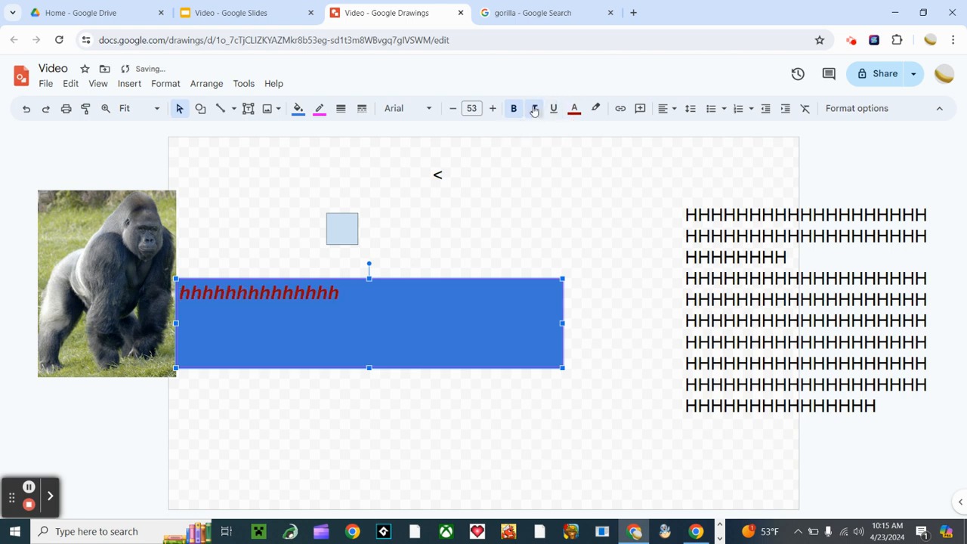
{"action": "left_click", "coordinate": [515, 108]}
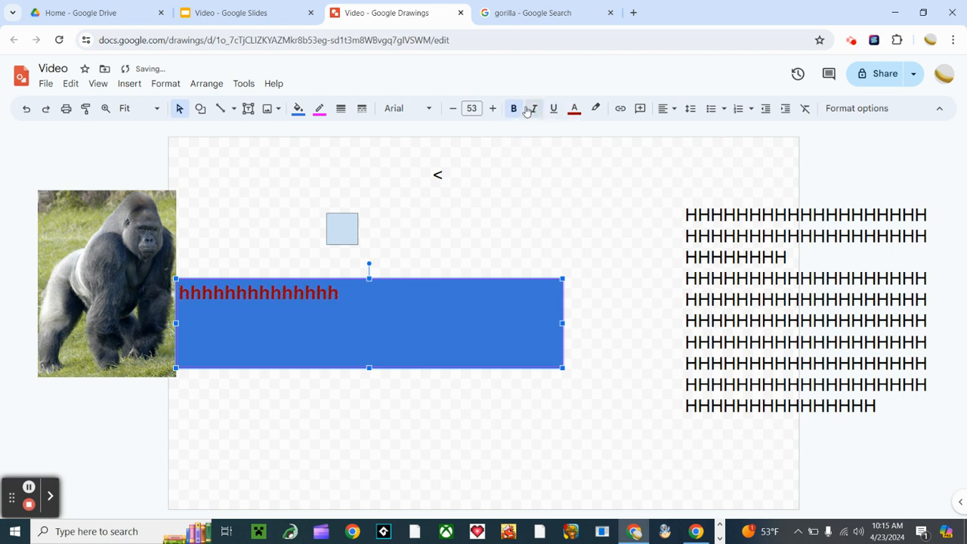
Step: Toggle bold off and on repeatedly for the dark red text in the blue rectangle
{"action": "left_click", "coordinate": [515, 109]}
{"action": "left_click", "coordinate": [515, 109]}
{"action": "left_click", "coordinate": [515, 108]}
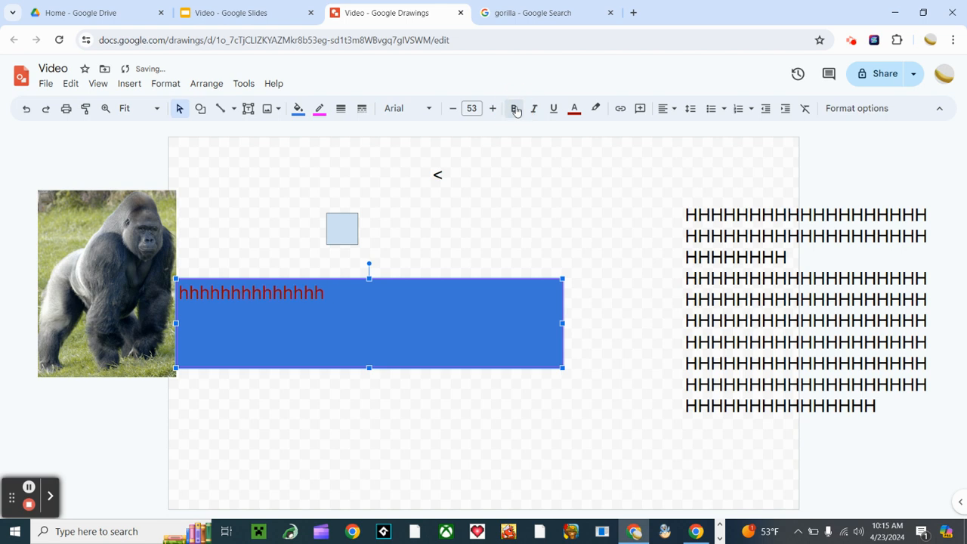
{"action": "left_click", "coordinate": [515, 109]}
{"action": "left_click", "coordinate": [515, 109]}
{"action": "left_click", "coordinate": [515, 109]}
Step: Add italics and underlining to the bold text in the blue rectangle and clear all three styles again
{"action": "left_click", "coordinate": [533, 109]}
{"action": "left_click", "coordinate": [552, 109]}
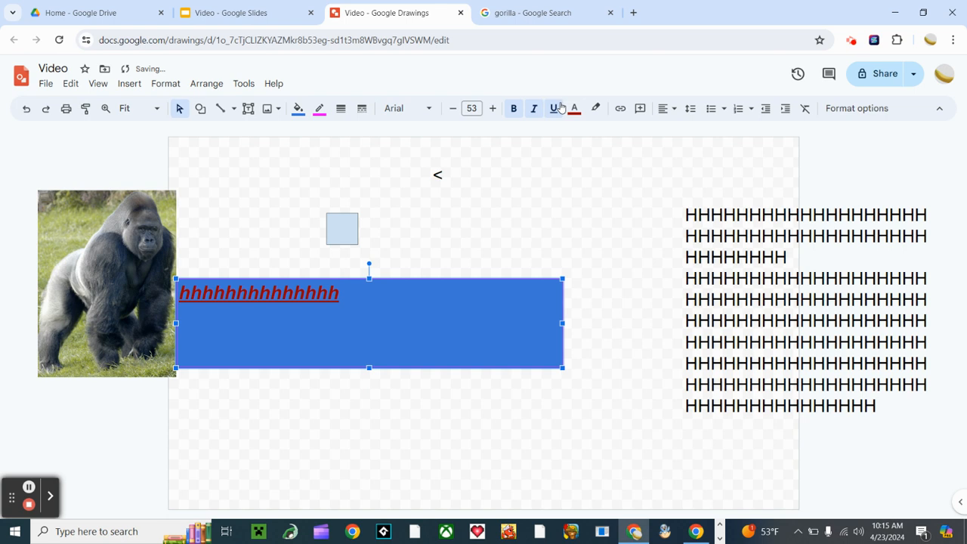
{"action": "left_click", "coordinate": [552, 109]}
{"action": "left_click", "coordinate": [534, 109]}
{"action": "left_click", "coordinate": [514, 108]}
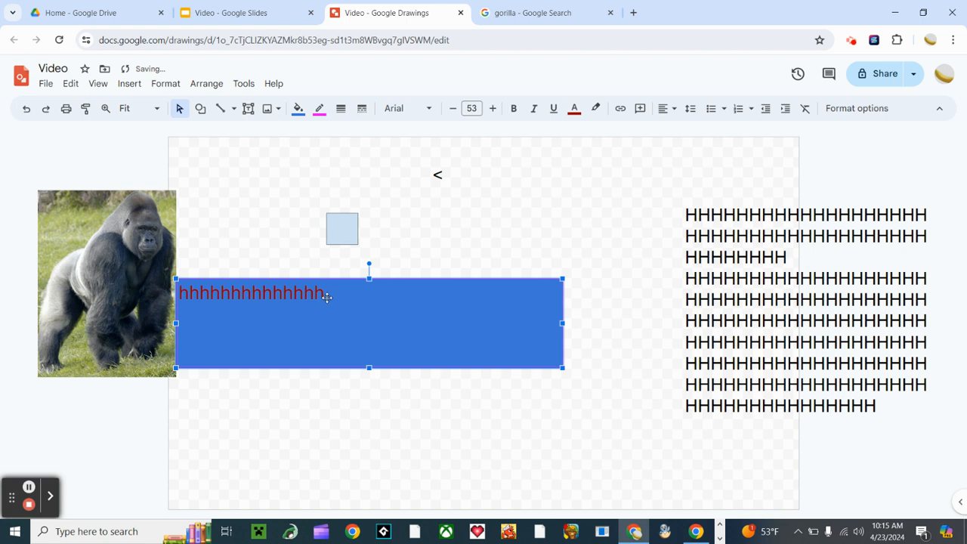
Step: Open the Wikipedia Gorilla article from the gorilla image search results and copy its web address
{"action": "left_click", "coordinate": [559, 9]}
{"action": "left_click", "coordinate": [529, 90]}
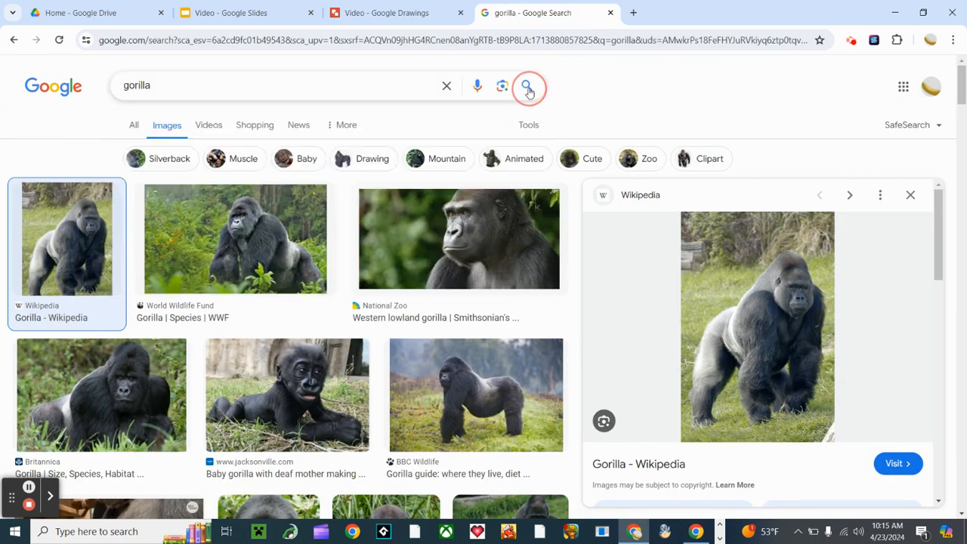
{"action": "left_click", "coordinate": [716, 295]}
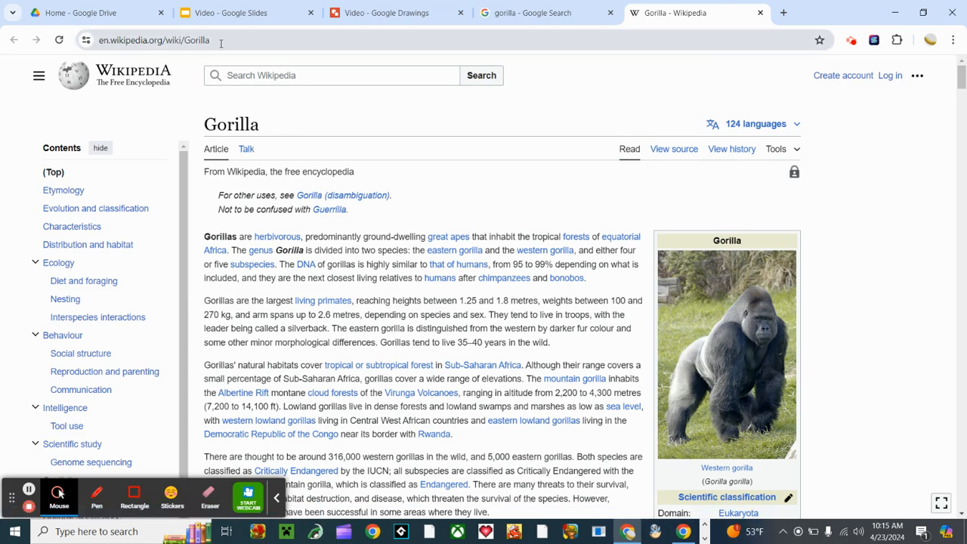
{"action": "left_click_drag", "start_coordinate": [221, 43], "coordinate": [98, 36]}
{"action": "key", "text": "ctrl+c"}
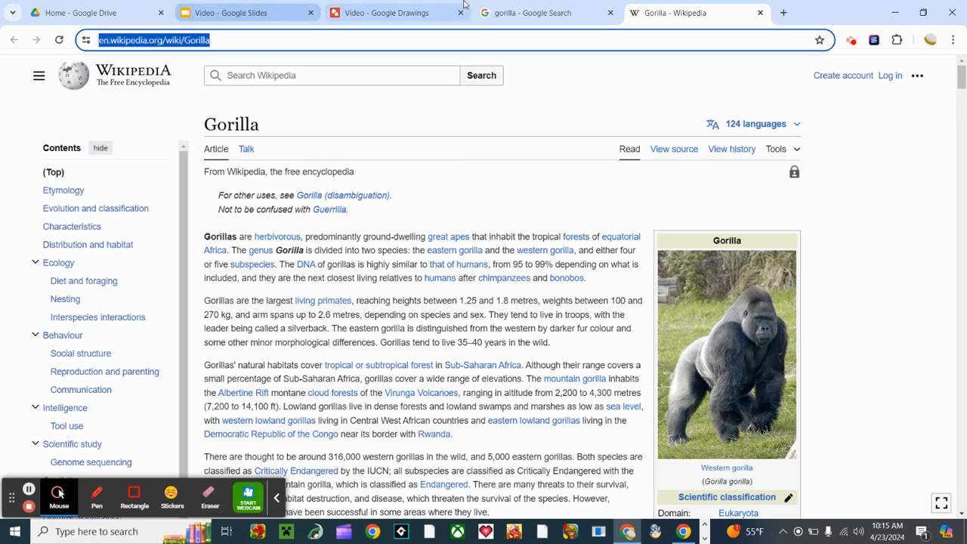
Step: Return to the drawing and replace the text in the blue rectangle with the copied Wikipedia address
{"action": "left_click", "coordinate": [505, 16]}
{"action": "left_click", "coordinate": [399, 6]}
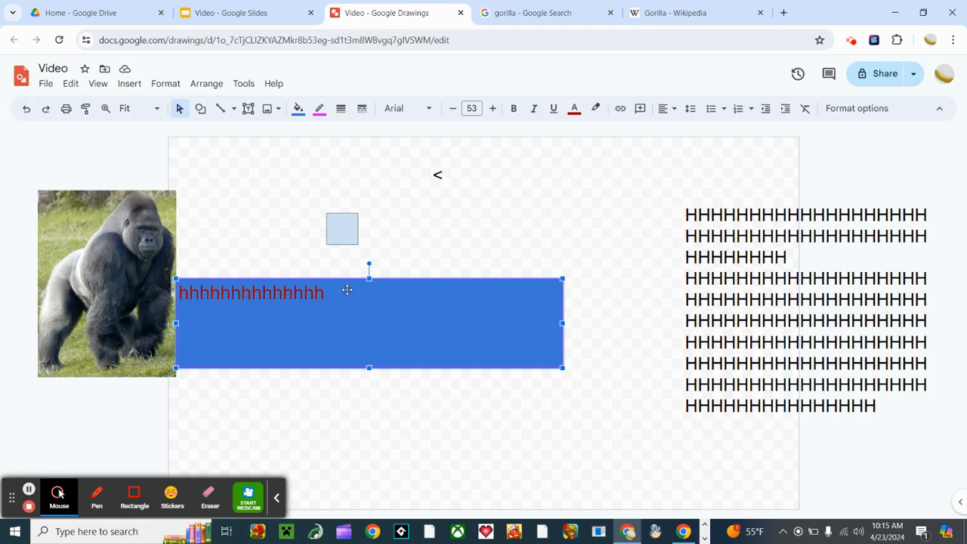
{"action": "double_click", "coordinate": [311, 293]}
{"action": "key", "text": "BackSpace"}
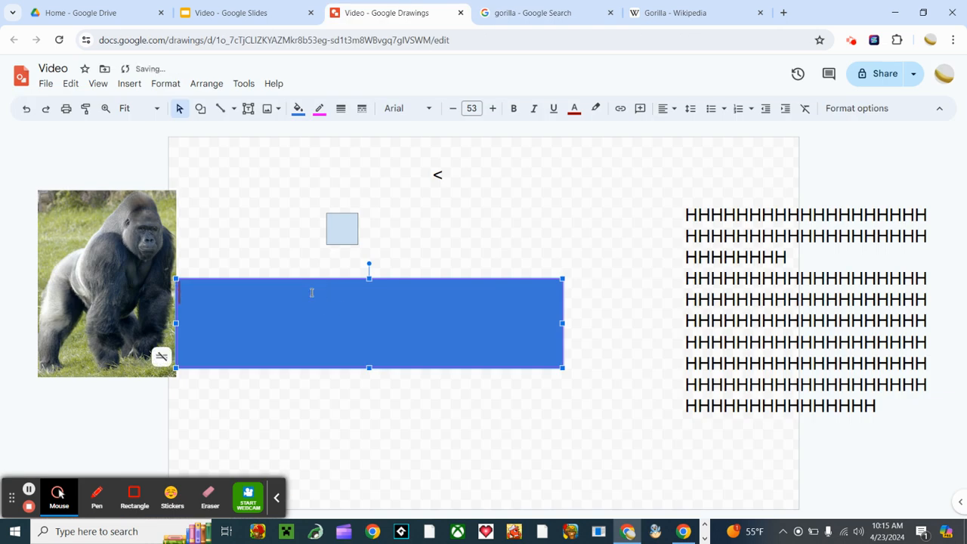
{"action": "key", "text": "ctrl+v"}
{"action": "left_click", "coordinate": [326, 349]}
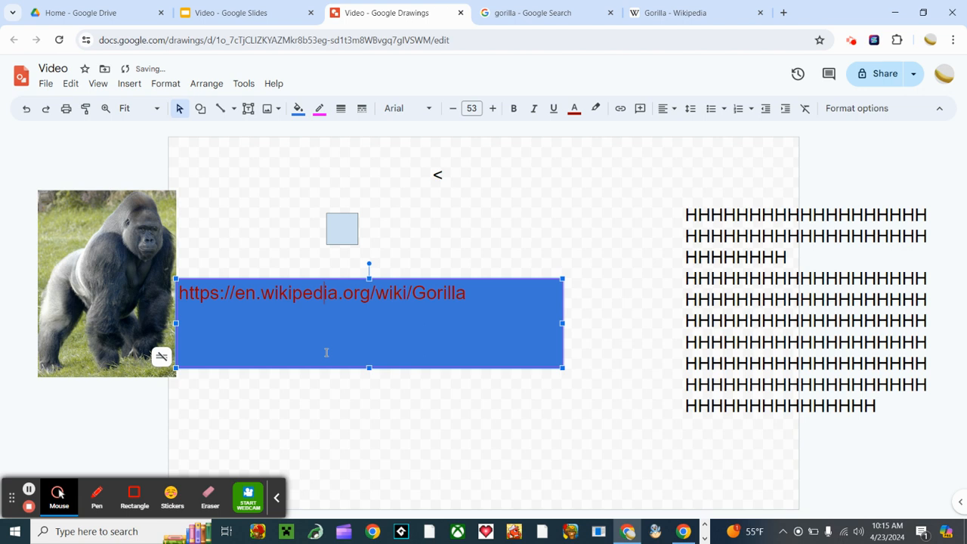
Step: Try to turn the pasted Wikipedia address in the blue rectangle into a link
{"action": "left_click", "coordinate": [317, 292]}
{"action": "double_click", "coordinate": [318, 291]}
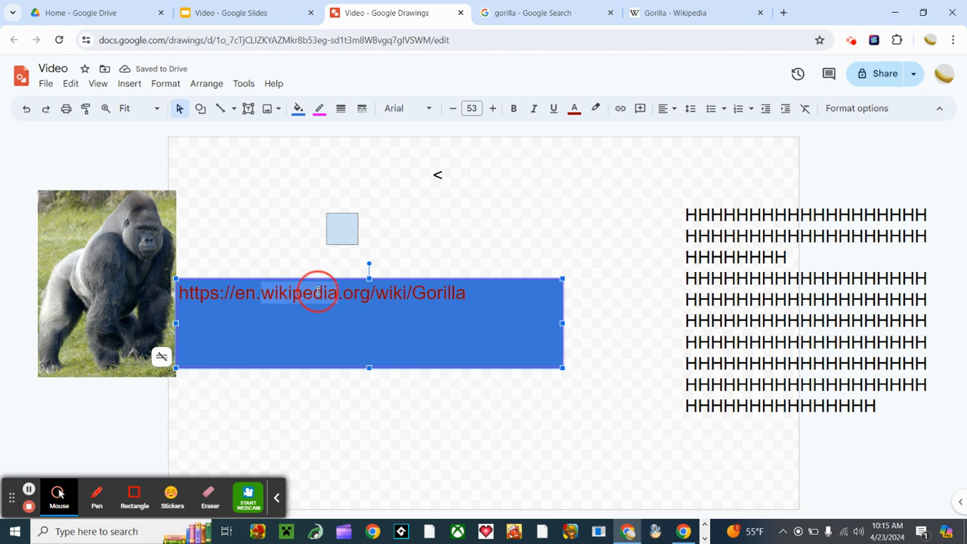
{"action": "left_click", "coordinate": [318, 291]}
{"action": "triple_click", "coordinate": [318, 292]}
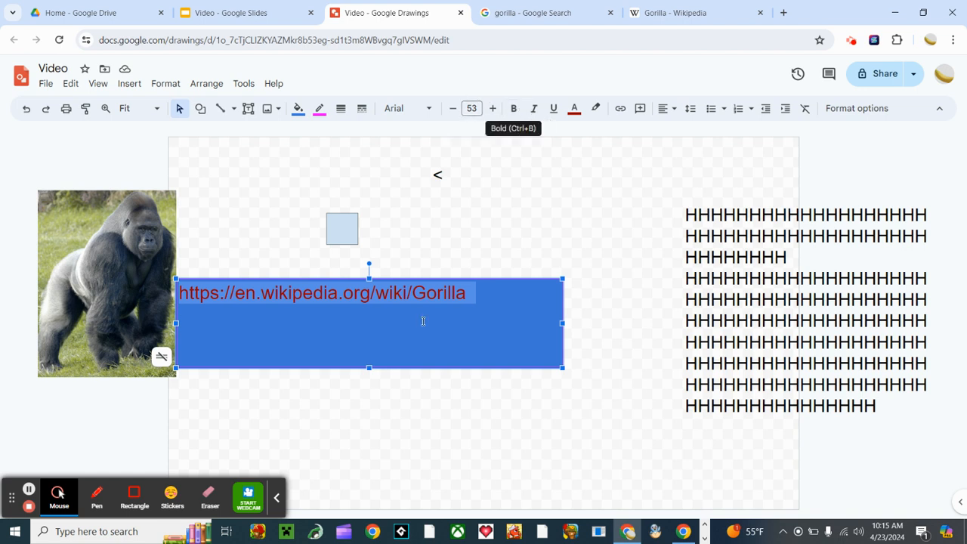
{"action": "right_click", "coordinate": [400, 300]}
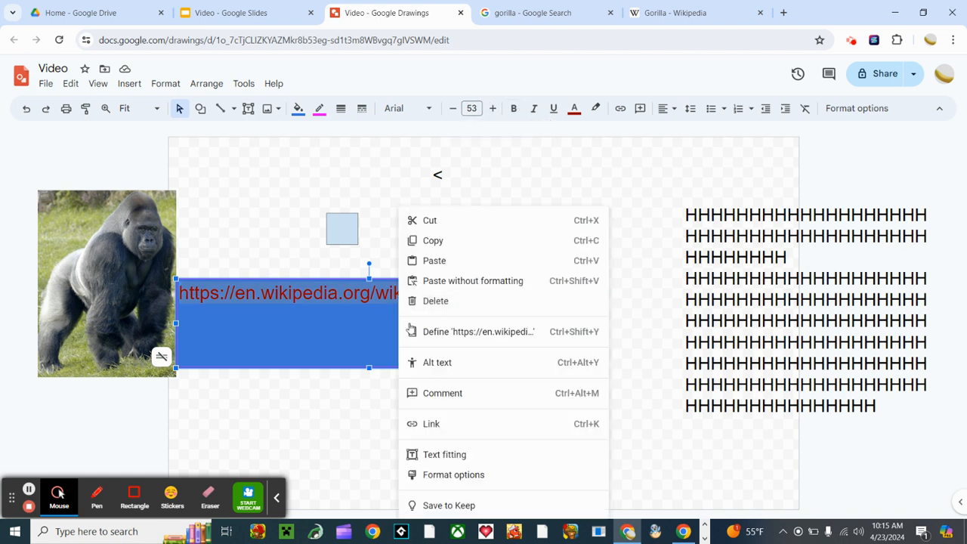
{"action": "left_click", "coordinate": [431, 424]}
Step: Copy the whole Wikipedia address in the blue rectangle and delete it from the shape
{"action": "left_click_drag", "start_coordinate": [483, 297], "coordinate": [166, 303]}
{"action": "key", "text": "ctrl+c"}
{"action": "key", "text": "Delete"}
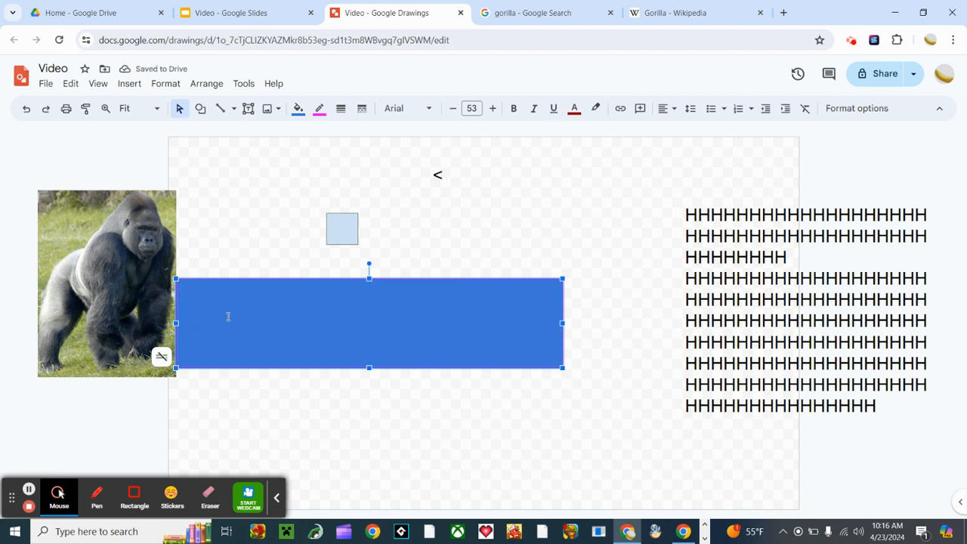
{"action": "key", "text": "ctrl+k"}
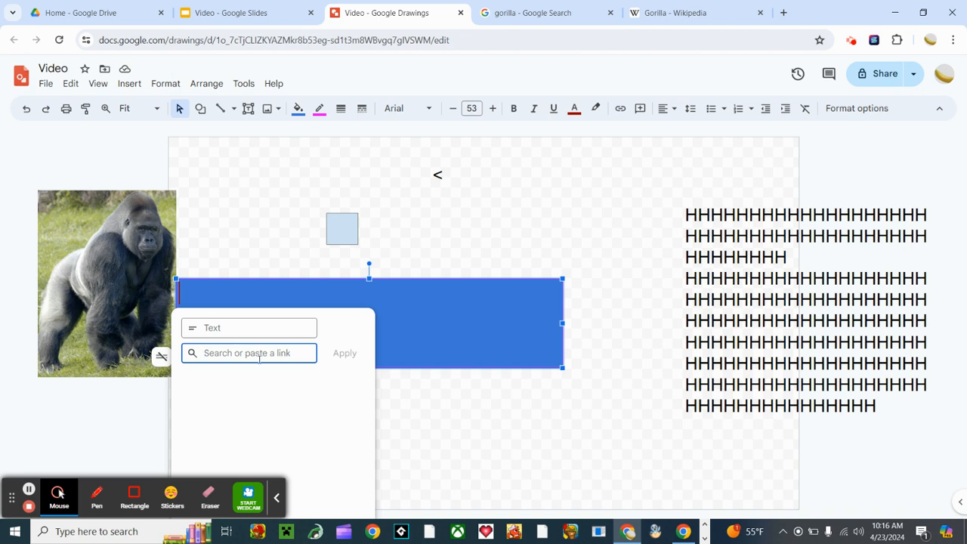
{"action": "key", "text": "ctrl+v"}
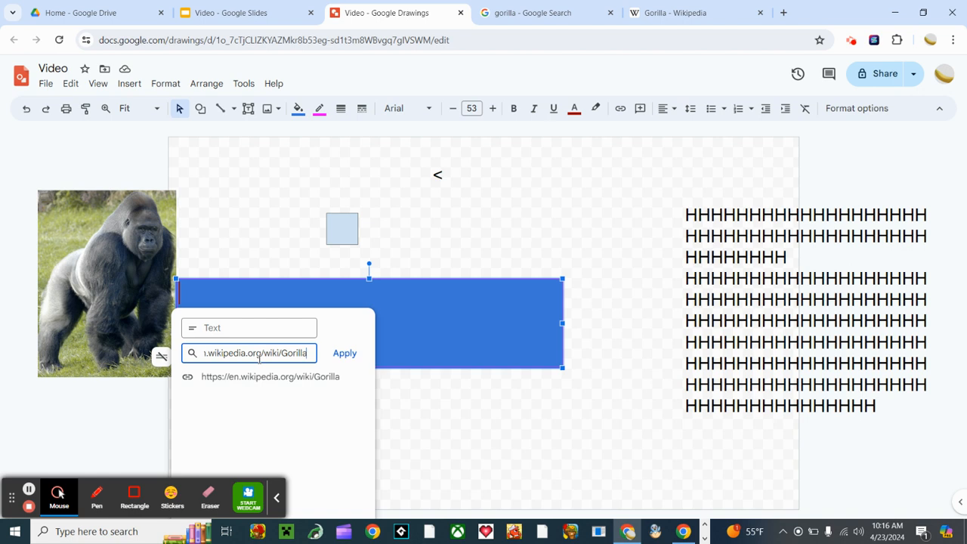
{"action": "left_click", "coordinate": [243, 327]}
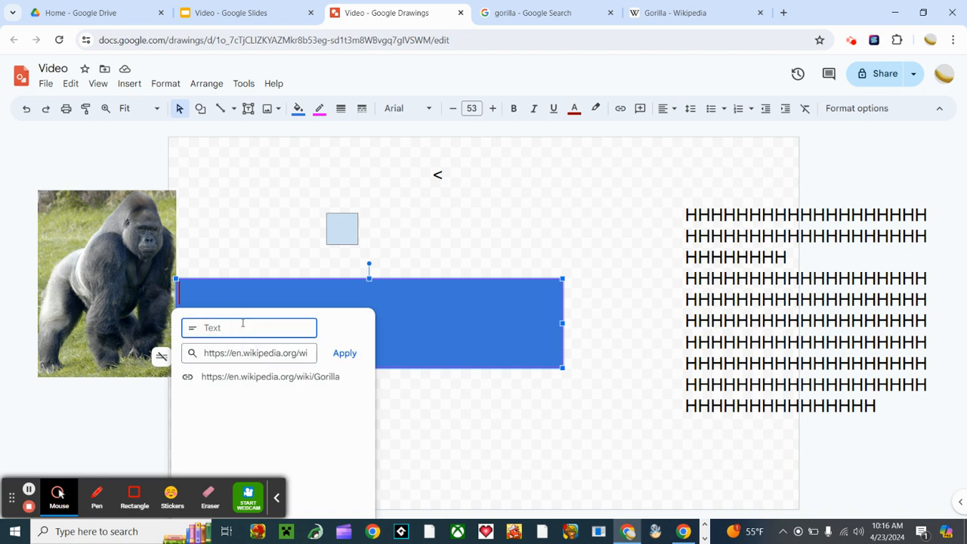
{"action": "key", "text": "ctrl+v"}
{"action": "key", "text": "BackSpace"}
{"action": "key", "text": "BackSpace"}
{"action": "key", "text": "BackSpace"}
{"action": "key", "text": "BackSpace"}
{"action": "key", "text": "BackSpace"}
{"action": "key", "text": "BackSpace"}
{"action": "key", "text": "BackSpace"}
{"action": "key", "text": "BackSpace"}
{"action": "key", "text": "BackSpace"}
{"action": "key", "text": "BackSpace"}
{"action": "key", "text": "BackSpace"}
{"action": "key", "text": "BackSpace"}
{"action": "key", "text": "BackSpace"}
{"action": "key", "text": "BackSpace"}
{"action": "key", "text": "BackSpace"}
{"action": "key", "text": "BackSpace"}
{"action": "key", "text": "BackSpace"}
{"action": "key", "text": "BackSpace"}
{"action": "key", "text": "BackSpace"}
{"action": "key", "text": "BackSpace"}
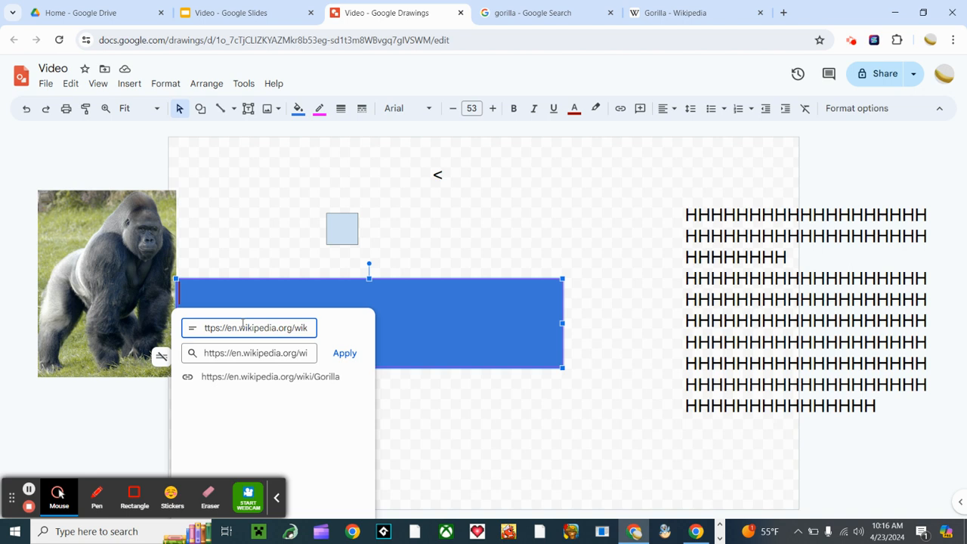
{"action": "type", "text": "dfghjknbvbnmbvbnbvbhjnbvb"}
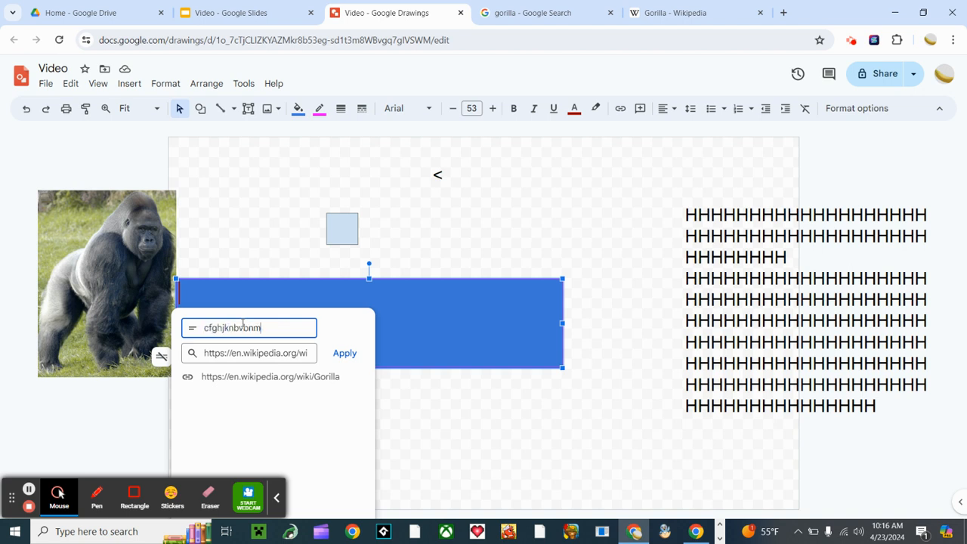
{"action": "left_click", "coordinate": [341, 357]}
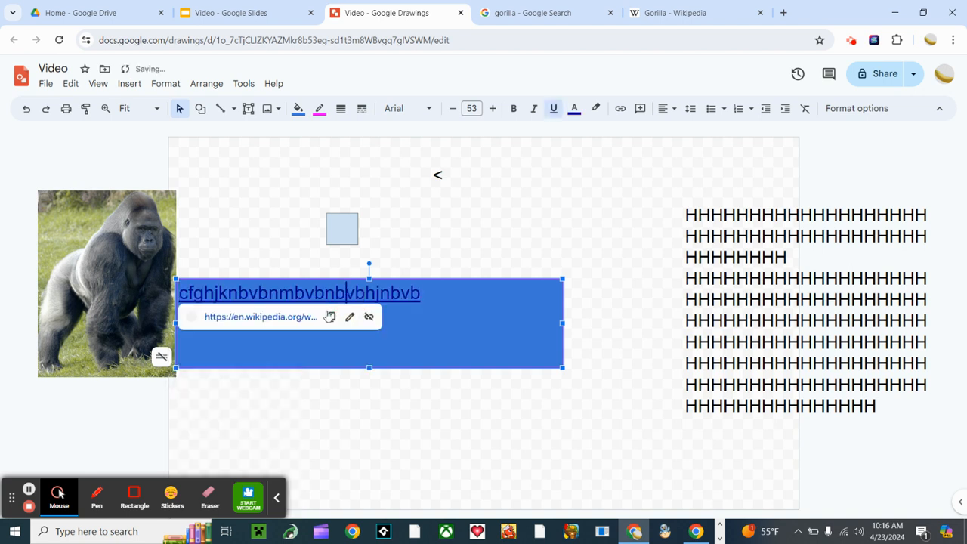
Step: Test the link in the blue rectangle by opening its page, and close that page again
{"action": "left_click", "coordinate": [285, 317]}
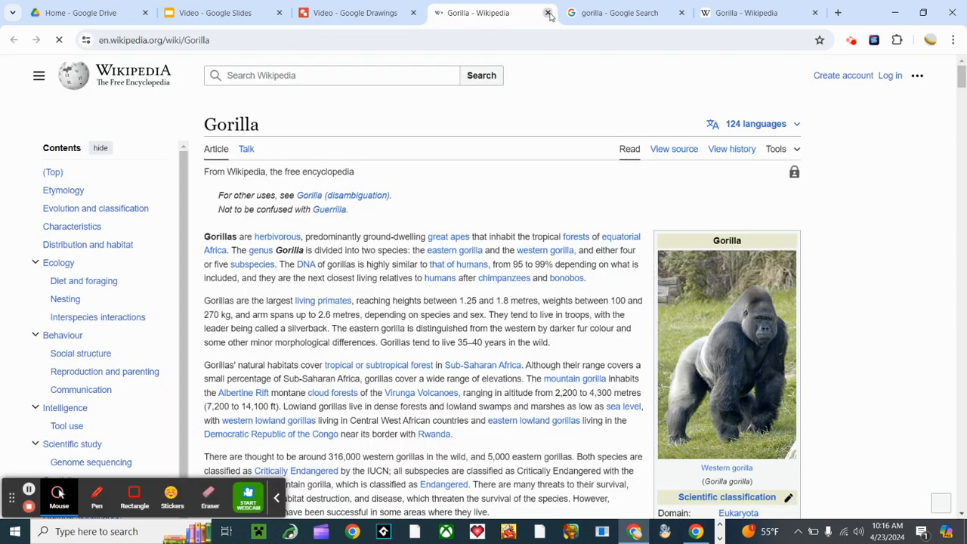
{"action": "left_click", "coordinate": [547, 12]}
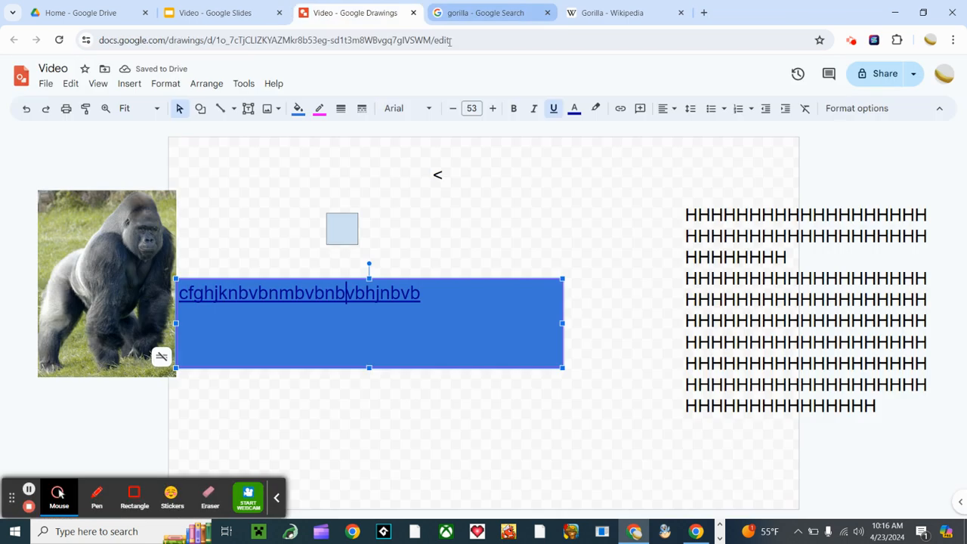
Step: Remove the link from the text in the blue rectangle and delete the text
{"action": "left_click", "coordinate": [365, 293]}
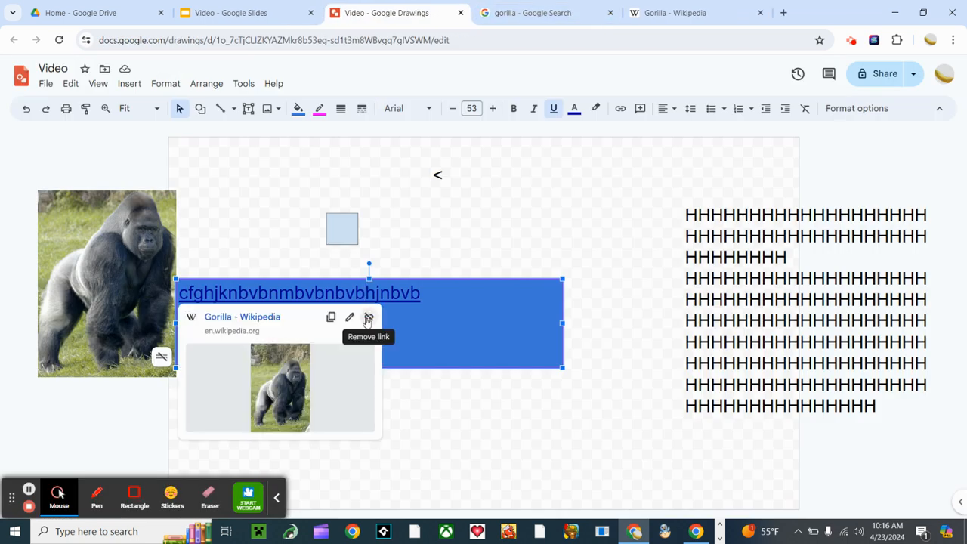
{"action": "left_click", "coordinate": [368, 318]}
{"action": "double_click", "coordinate": [400, 294]}
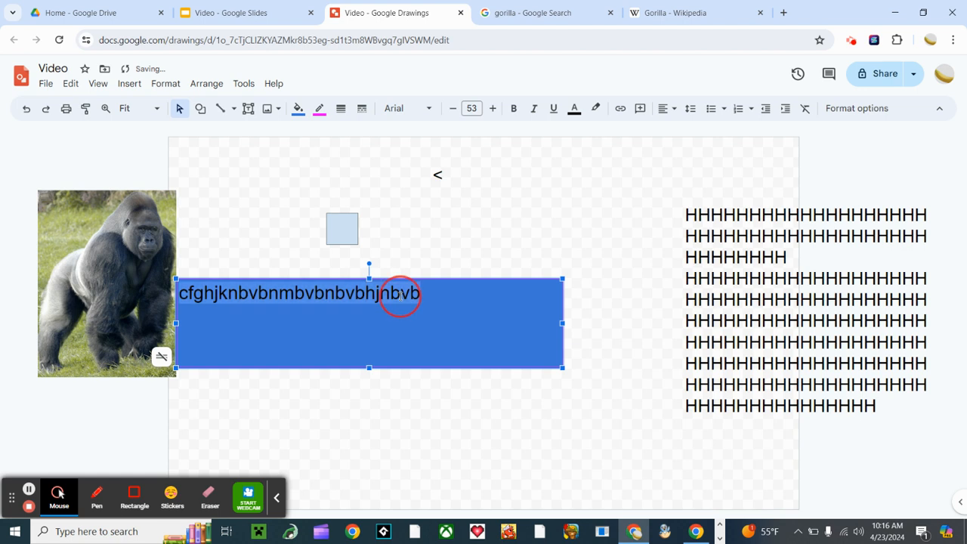
{"action": "key", "text": "BackSpace"}
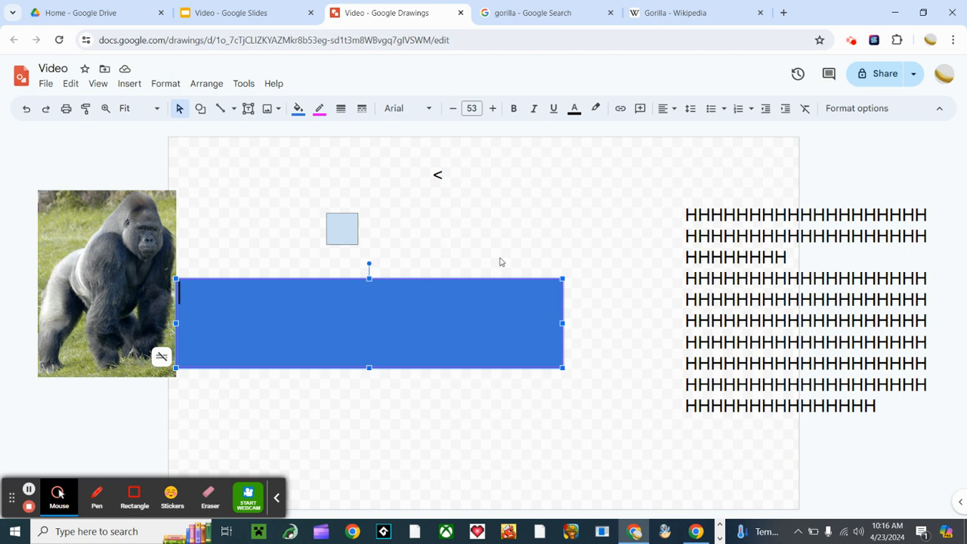
Step: Delete the "<" from the thin text box near the canvas's upper edge and give the box a black border
{"action": "right_click", "coordinate": [539, 231]}
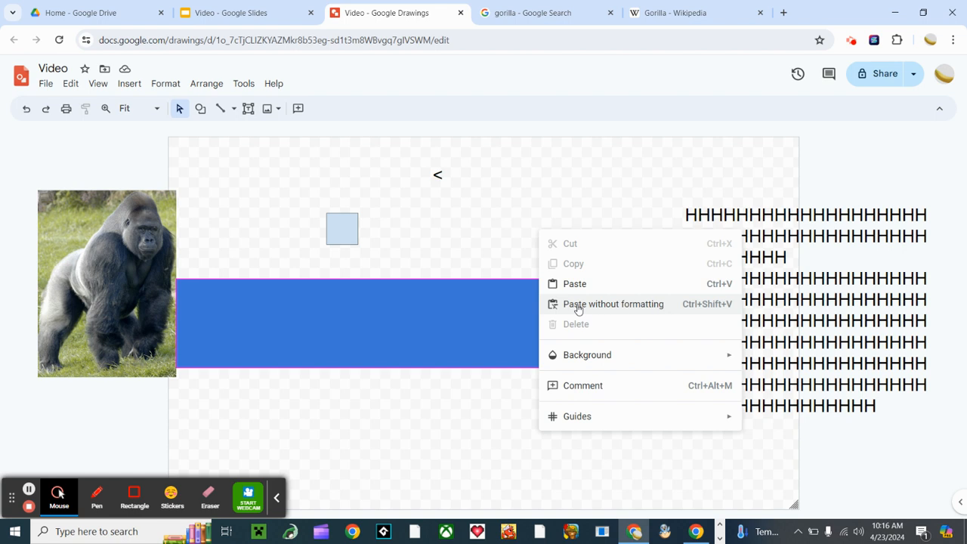
{"action": "left_click", "coordinate": [690, 167]}
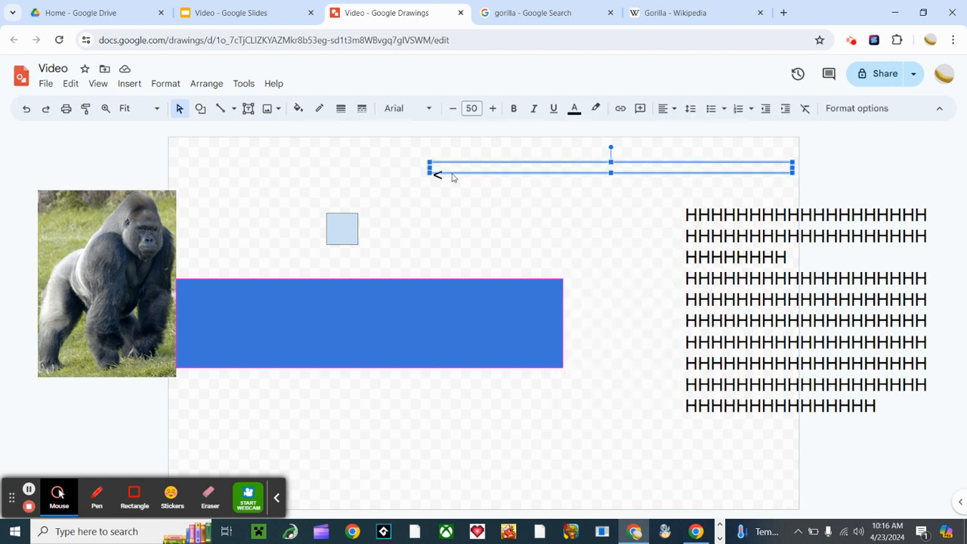
{"action": "left_click", "coordinate": [436, 168]}
{"action": "key", "text": "BackSpace"}
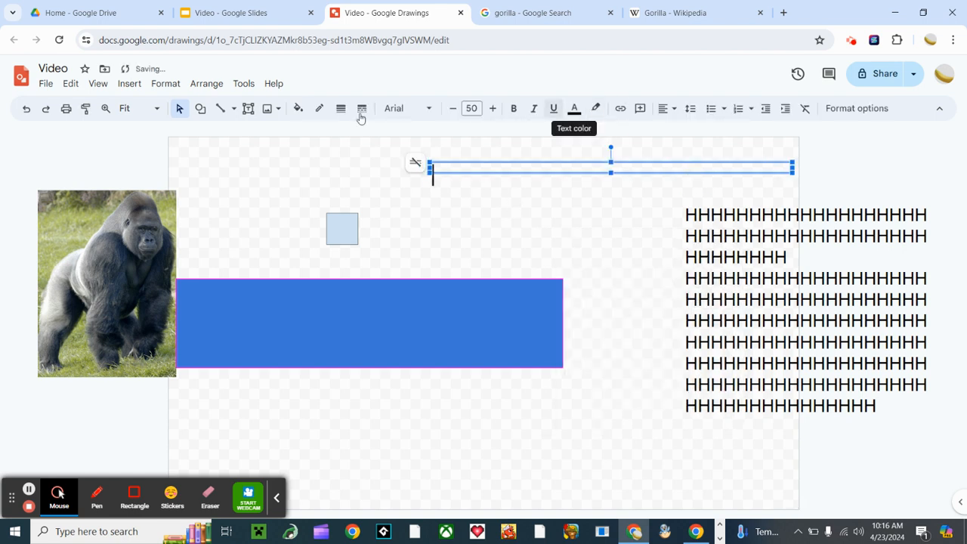
{"action": "left_click", "coordinate": [319, 108]}
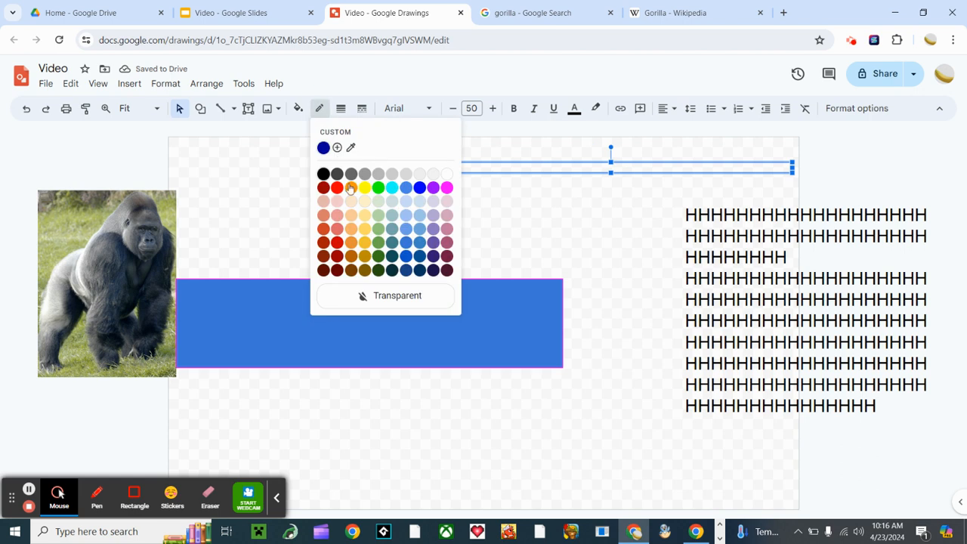
{"action": "left_click", "coordinate": [323, 175]}
Step: Enter the text "hello" in the blue rectangle
{"action": "left_click", "coordinate": [286, 312]}
{"action": "left_click", "coordinate": [286, 312]}
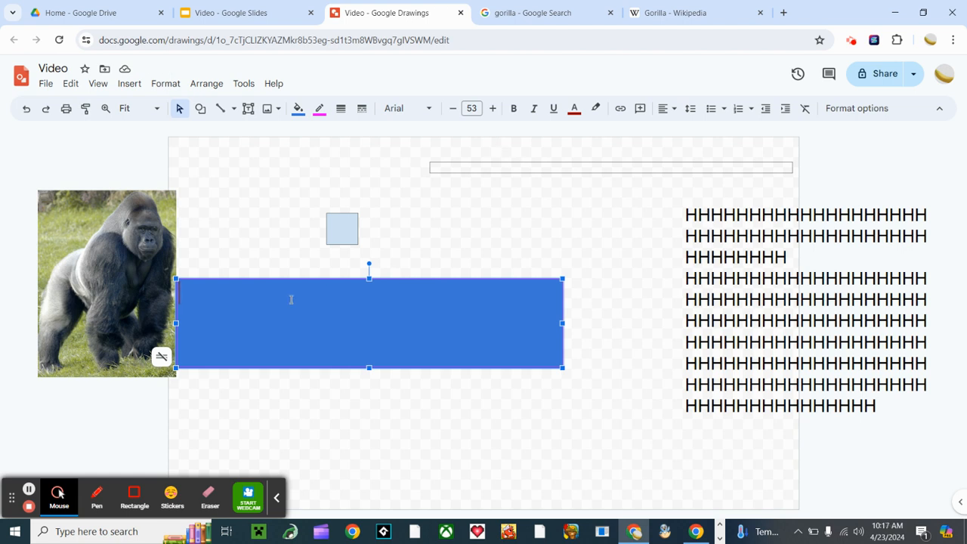
{"action": "type", "text": "hello"}
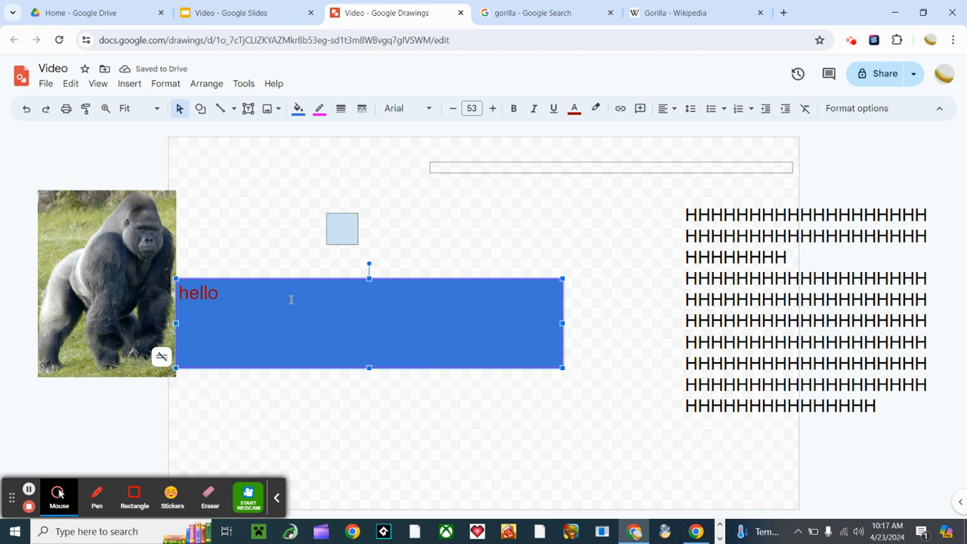
Step: Copy "hello" from the blue rectangle and paste it with its formatting into the empty thin text box
{"action": "key", "text": "shift+Left"}
{"action": "key", "text": "shift+Left"}
{"action": "key", "text": "shift+Left"}
{"action": "key", "text": "shift+Left"}
{"action": "key", "text": "shift+Left"}
{"action": "key", "text": "ctrl+c"}
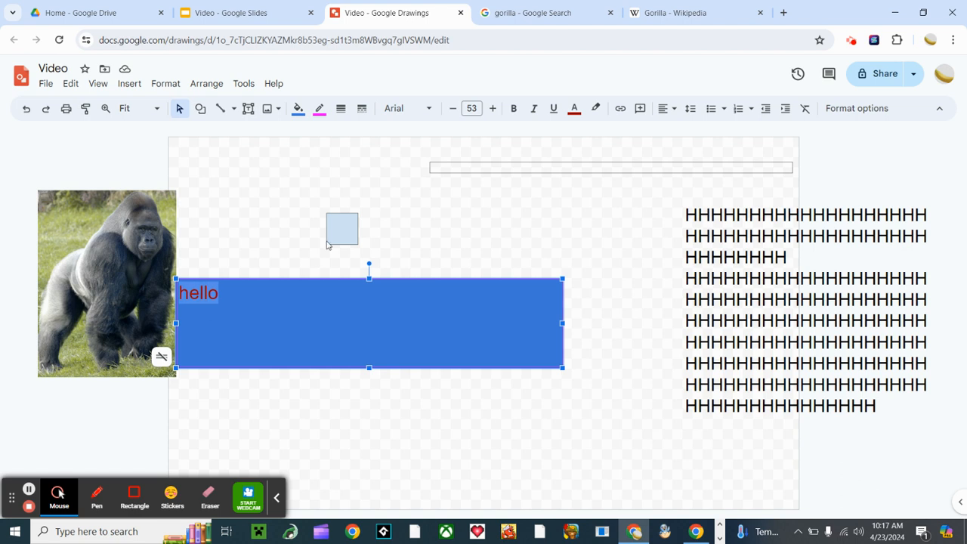
{"action": "left_click", "coordinate": [432, 168]}
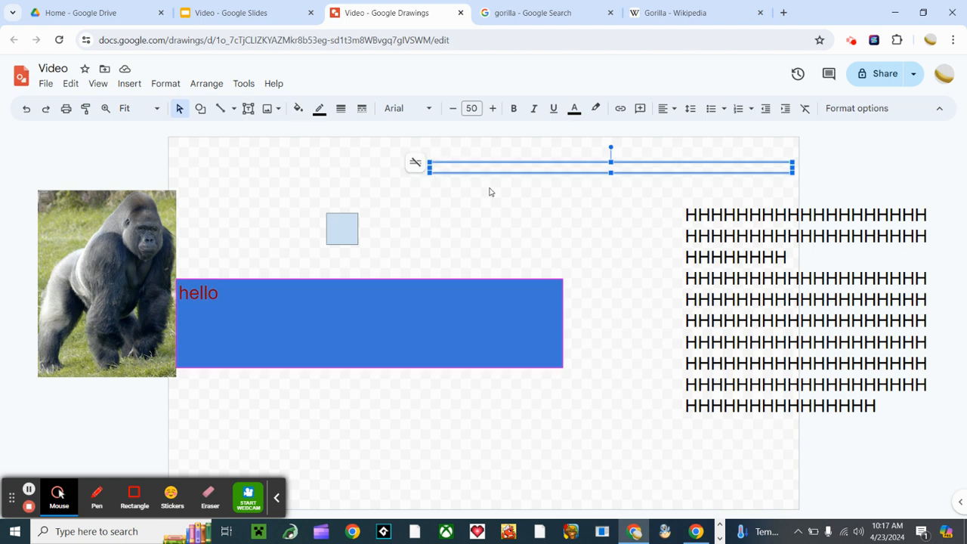
{"action": "key", "text": "ctrl+v"}
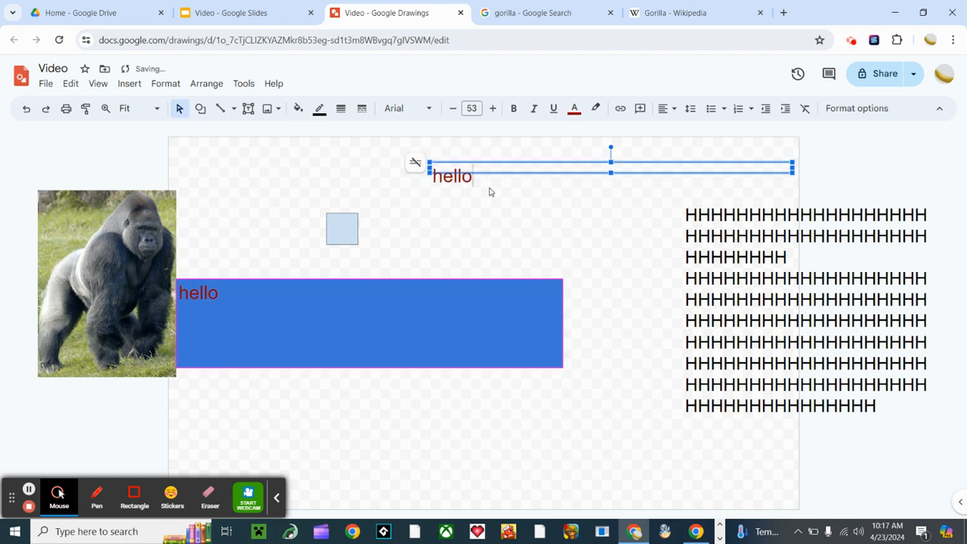
Step: Delete the pasted "hello" from the text box and undo the edits back to the empty thin box
{"action": "left_click", "coordinate": [615, 194]}
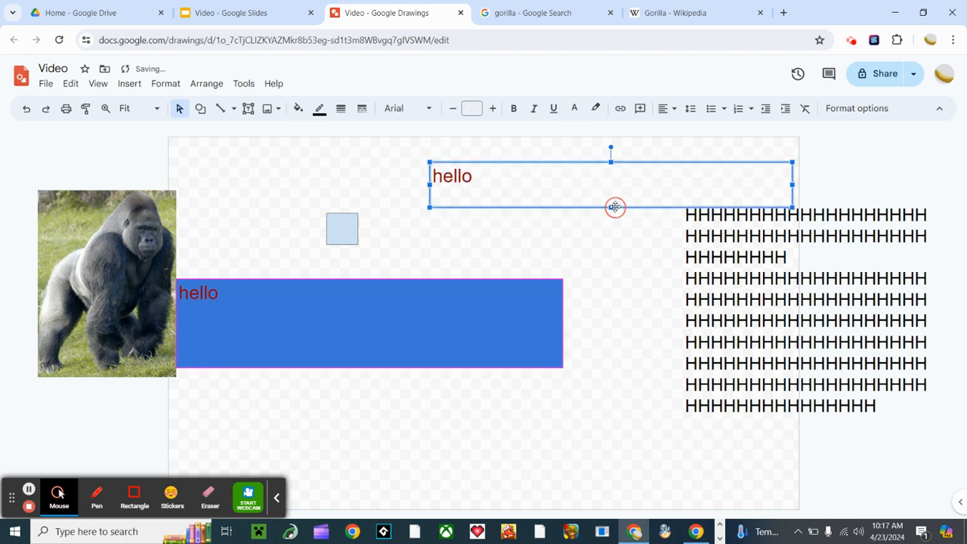
{"action": "double_click", "coordinate": [463, 177]}
{"action": "key", "text": "ctrl+c"}
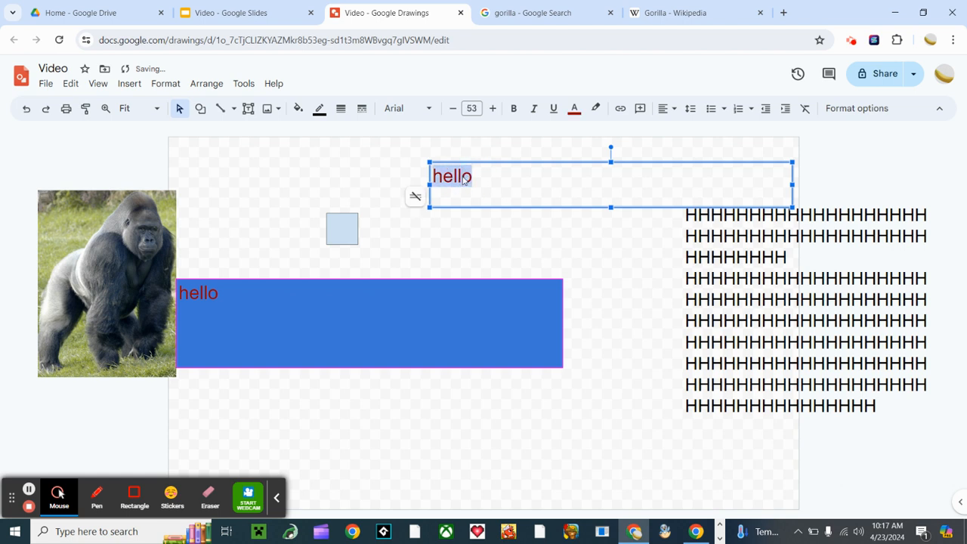
{"action": "key", "text": "BackSpace"}
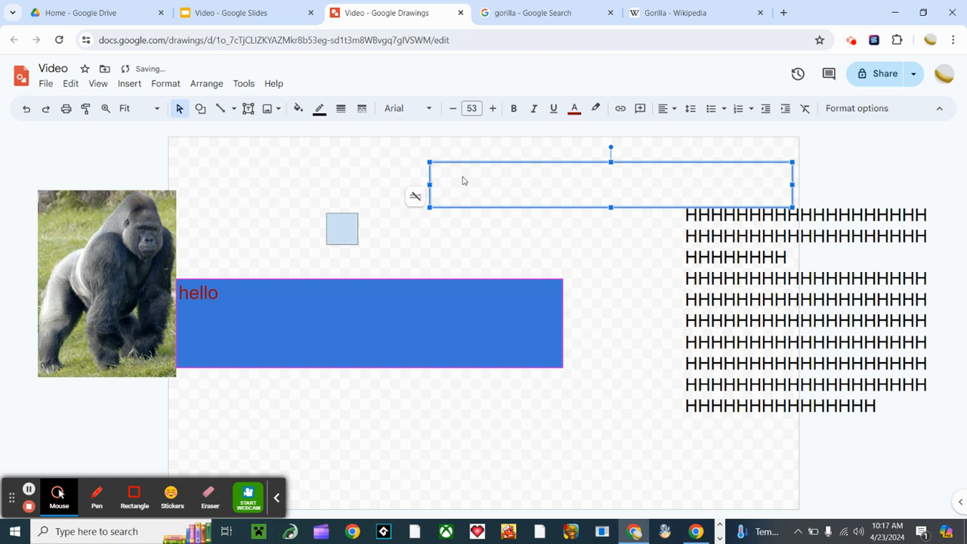
{"action": "key", "text": "ctrl+z"}
{"action": "key", "text": "ctrl+z"}
{"action": "key", "text": "ctrl+z"}
{"action": "key", "text": "ctrl+z"}
{"action": "key", "text": "ctrl+z"}
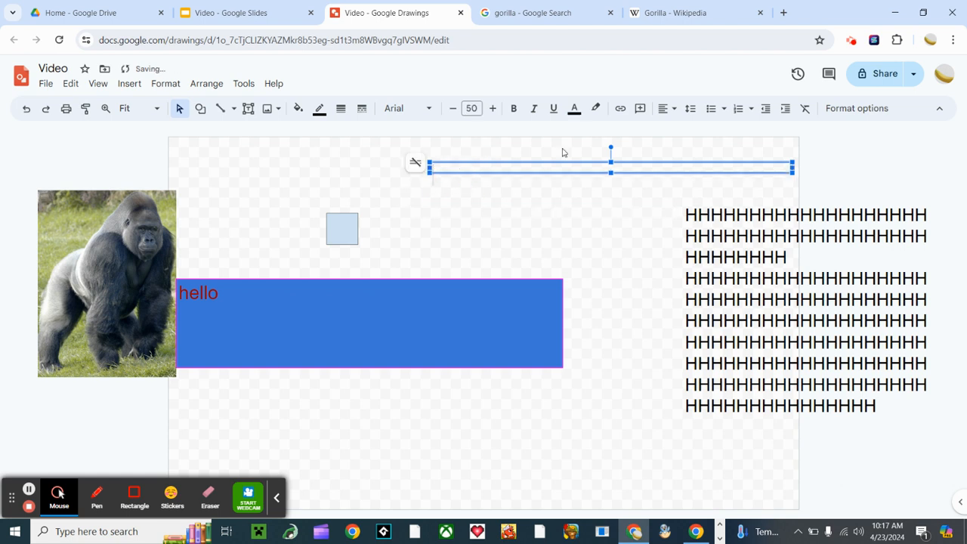
Step: Enlarge the thin text box downward and paste the copied "hello" into it without formatting
{"action": "left_click_drag", "start_coordinate": [611, 172], "coordinate": [610, 207]}
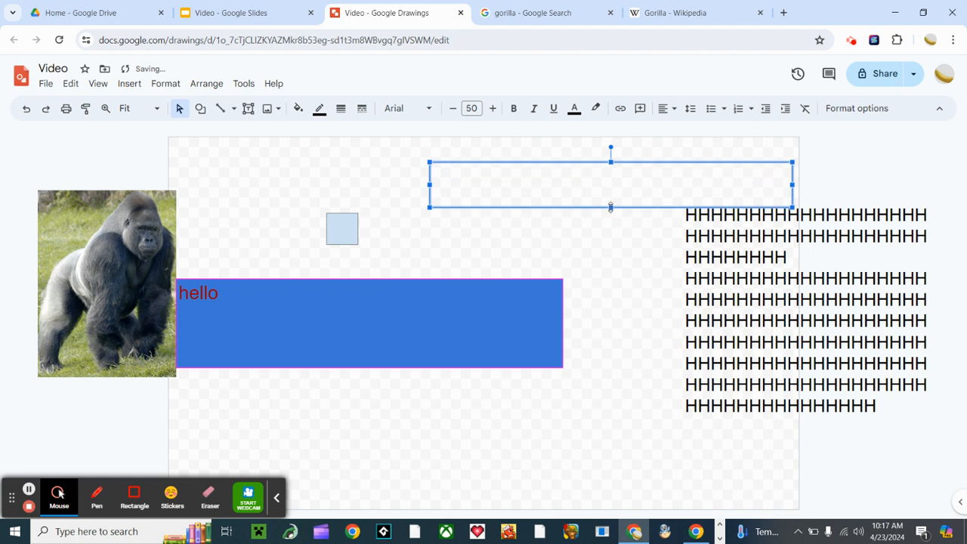
{"action": "left_click", "coordinate": [525, 188]}
{"action": "right_click", "coordinate": [474, 195]}
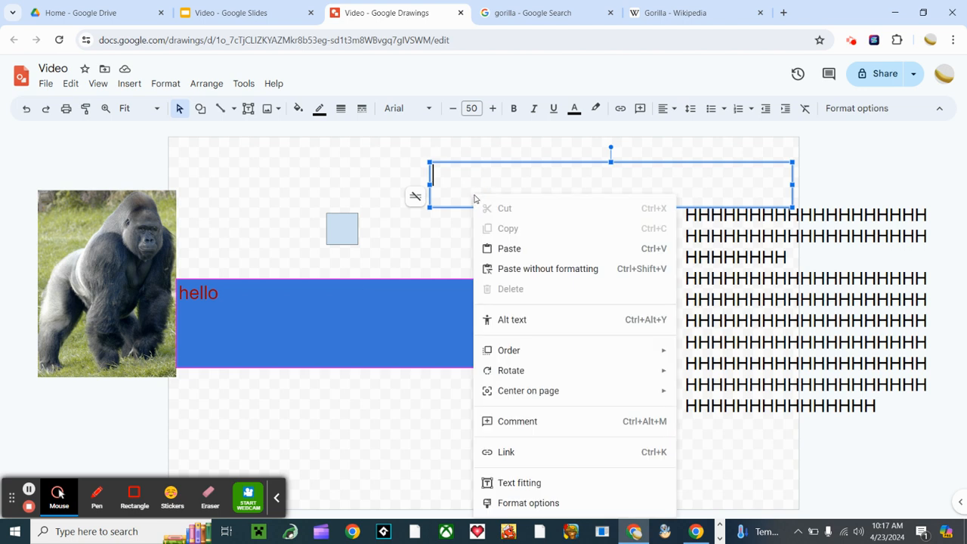
{"action": "left_click", "coordinate": [500, 270]}
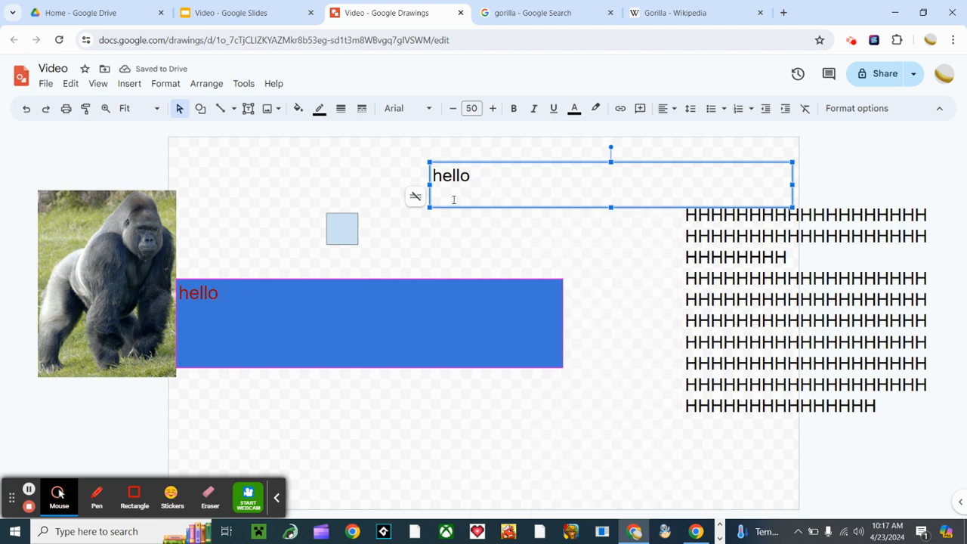
Step: Delete the plain "hello" from the enlarged text box
{"action": "key", "text": "BackSpace"}
{"action": "key", "text": "BackSpace"}
{"action": "key", "text": "BackSpace"}
{"action": "key", "text": "BackSpace"}
{"action": "key", "text": "BackSpace"}
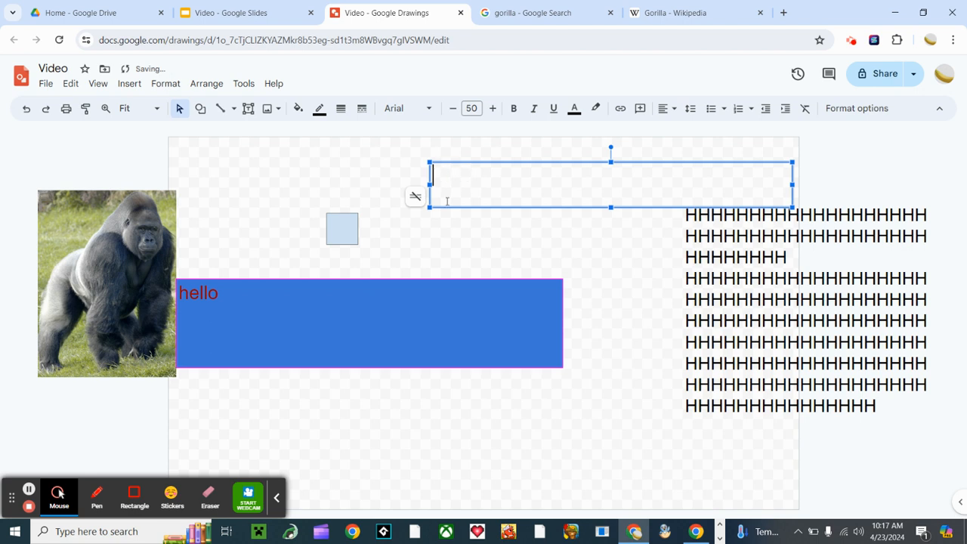
Step: Make the "hello" in the blue rectangle italic, underlined and bold
{"action": "double_click", "coordinate": [198, 295]}
{"action": "left_click", "coordinate": [533, 111]}
{"action": "left_click", "coordinate": [552, 110]}
{"action": "left_click", "coordinate": [513, 109]}
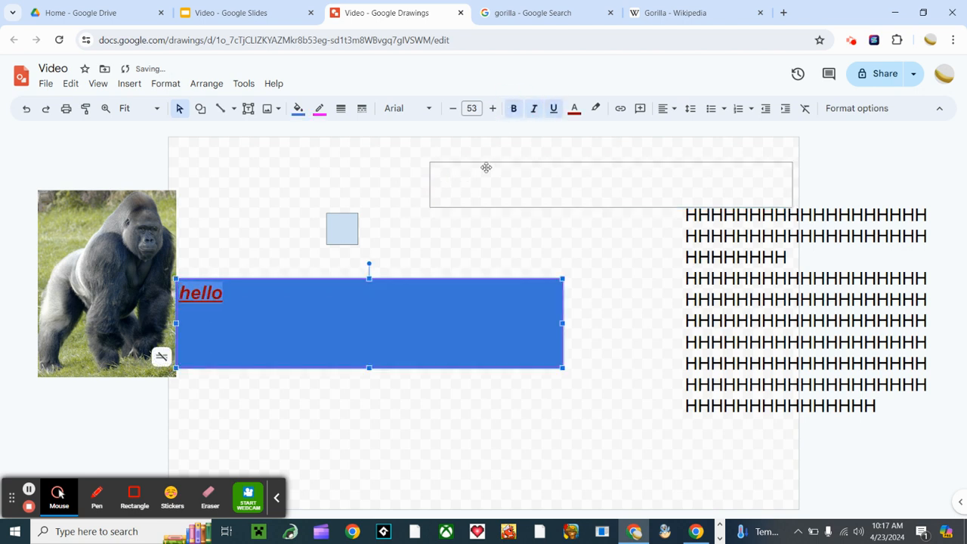
Step: Copy the styled "hello" from the blue rectangle into the empty text box with its formatting, and undo the paste
{"action": "left_click", "coordinate": [484, 173]}
{"action": "left_click", "coordinate": [481, 178]}
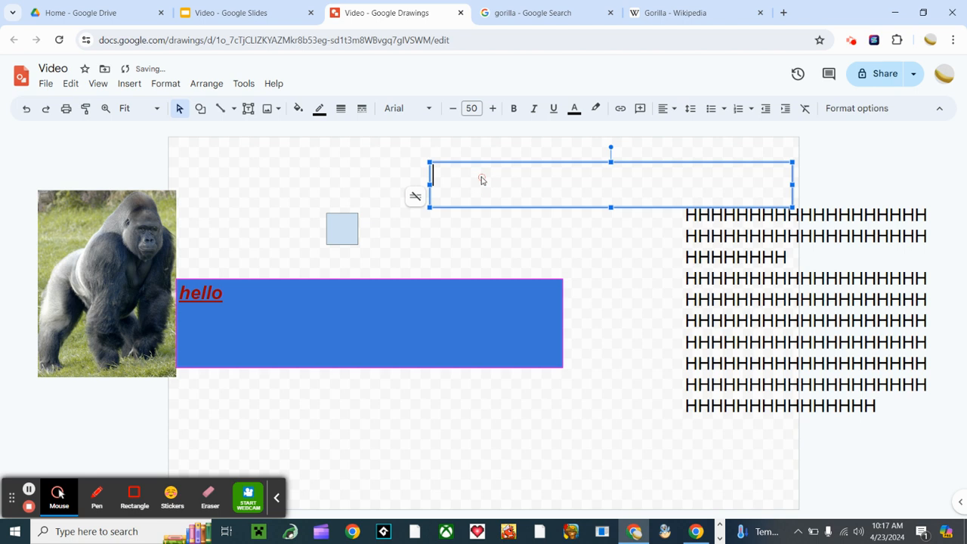
{"action": "double_click", "coordinate": [203, 296]}
{"action": "key", "text": "ctrl+c"}
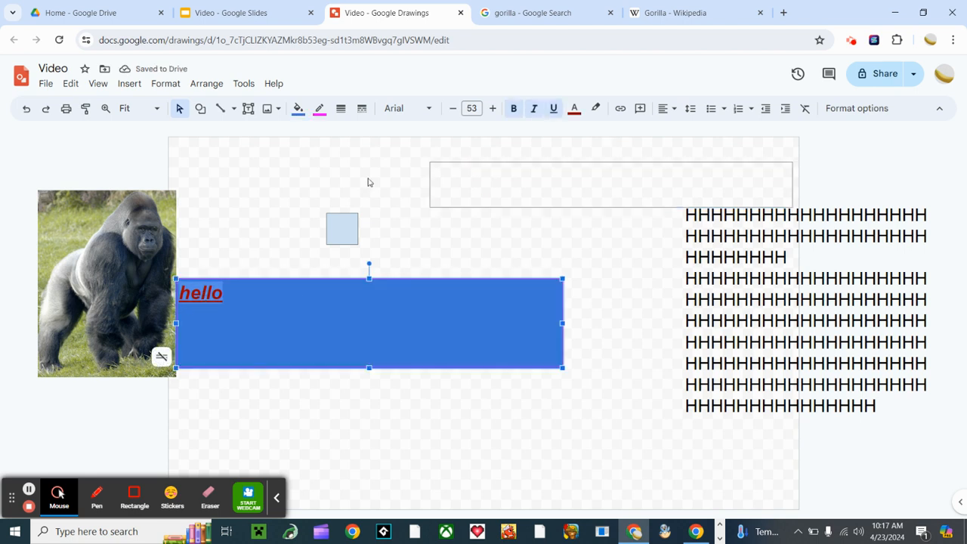
{"action": "left_click", "coordinate": [466, 170]}
{"action": "key", "text": "ctrl+v"}
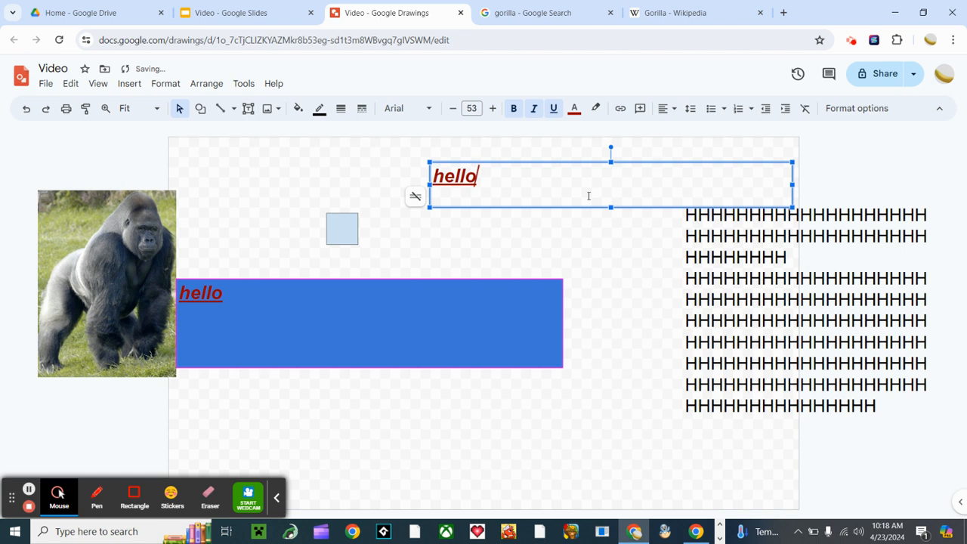
{"action": "key", "text": "ctrl+z"}
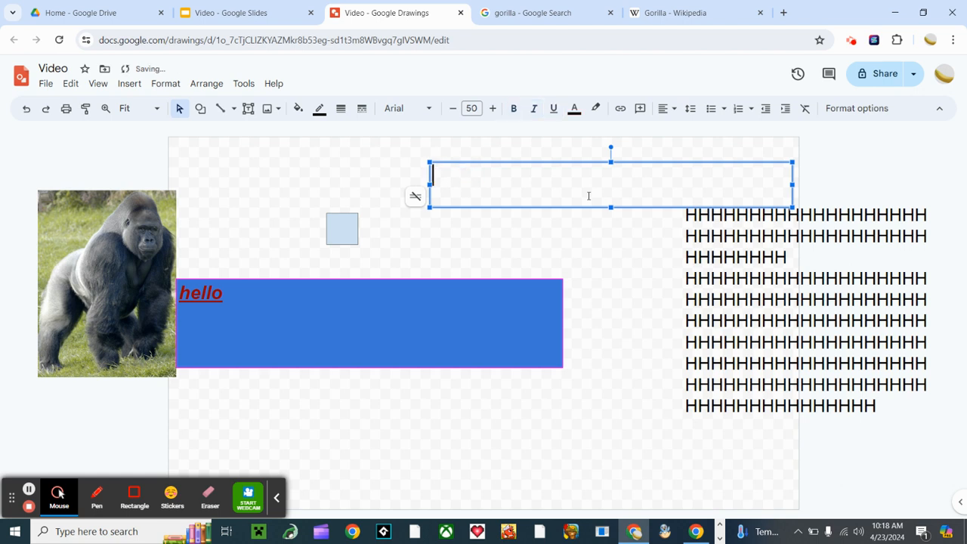
Step: Paste "hello" into the text box twice without formatting and twice with its original formatting
{"action": "key", "text": "ctrl+shift+v"}
{"action": "key", "text": "ctrl+shift+v"}
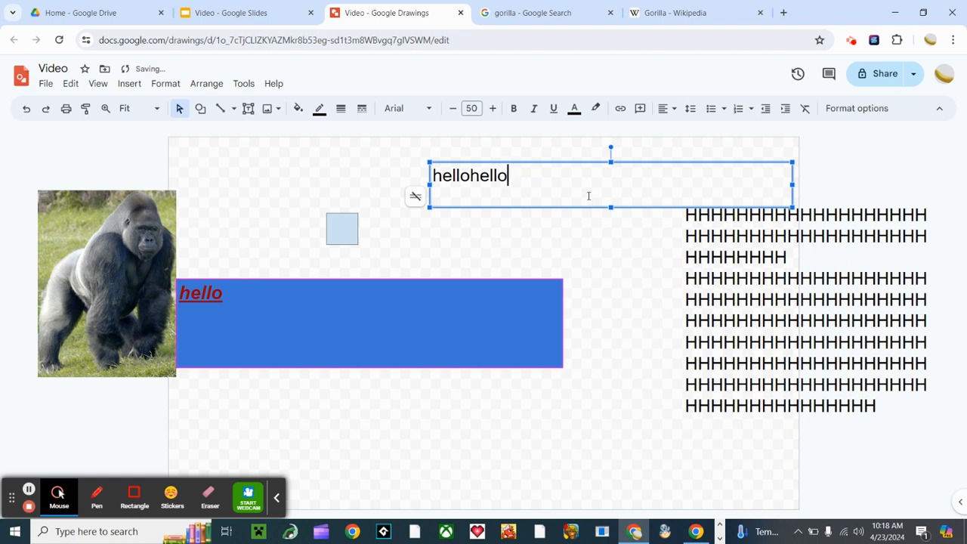
{"action": "key", "text": "ctrl+v"}
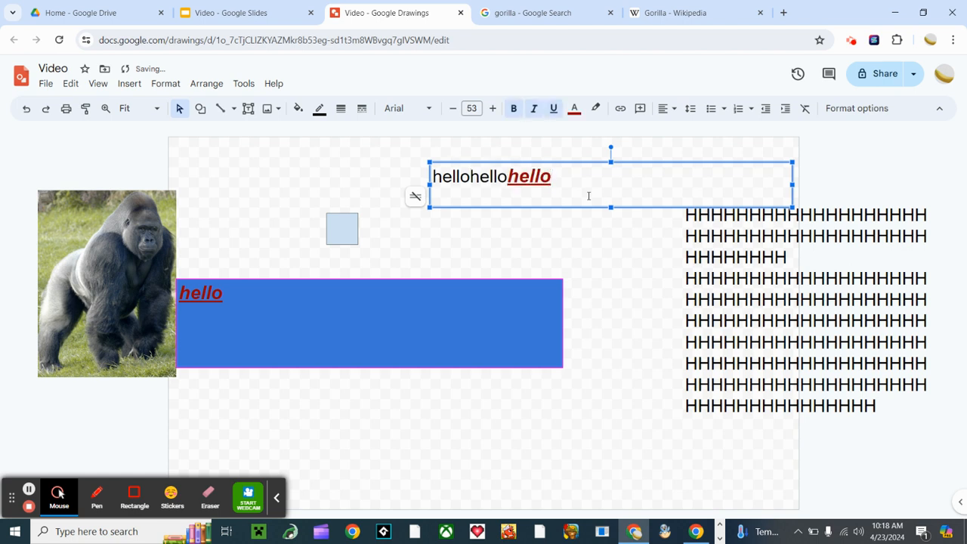
{"action": "key", "text": "ctrl+v"}
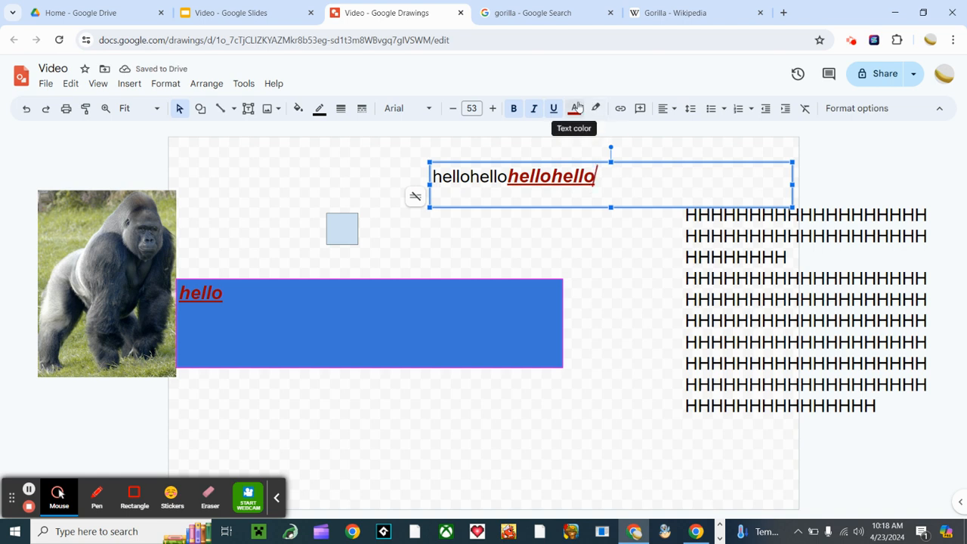
Step: Delete the two bold, italic, underlined "hello" copies from the end of the text box
{"action": "key", "text": "BackSpace"}
{"action": "key", "text": "BackSpace"}
{"action": "key", "text": "BackSpace"}
{"action": "key", "text": "BackSpace"}
{"action": "key", "text": "BackSpace"}
{"action": "key", "text": "BackSpace"}
{"action": "key", "text": "BackSpace"}
{"action": "key", "text": "BackSpace"}
{"action": "key", "text": "BackSpace"}
{"action": "key", "text": "BackSpace"}
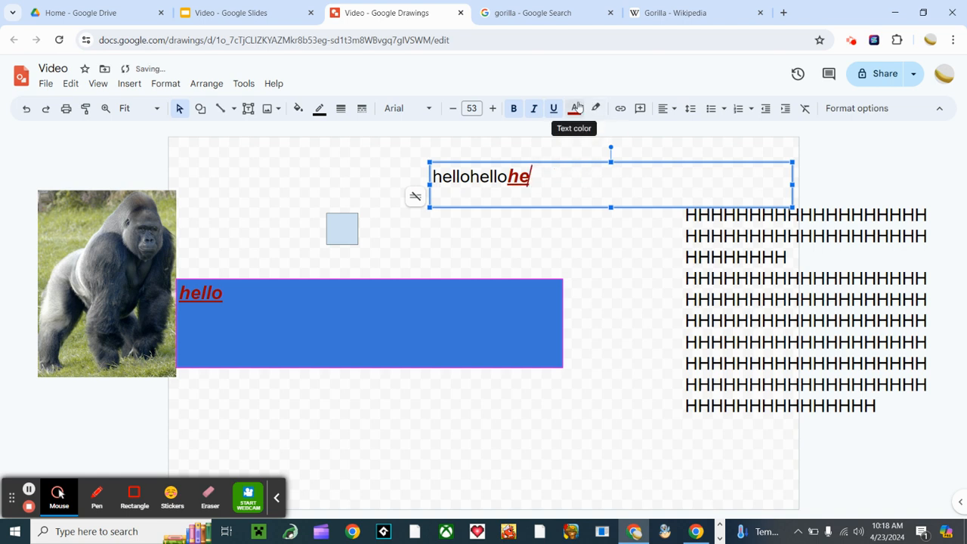
{"action": "key", "text": "BackSpace"}
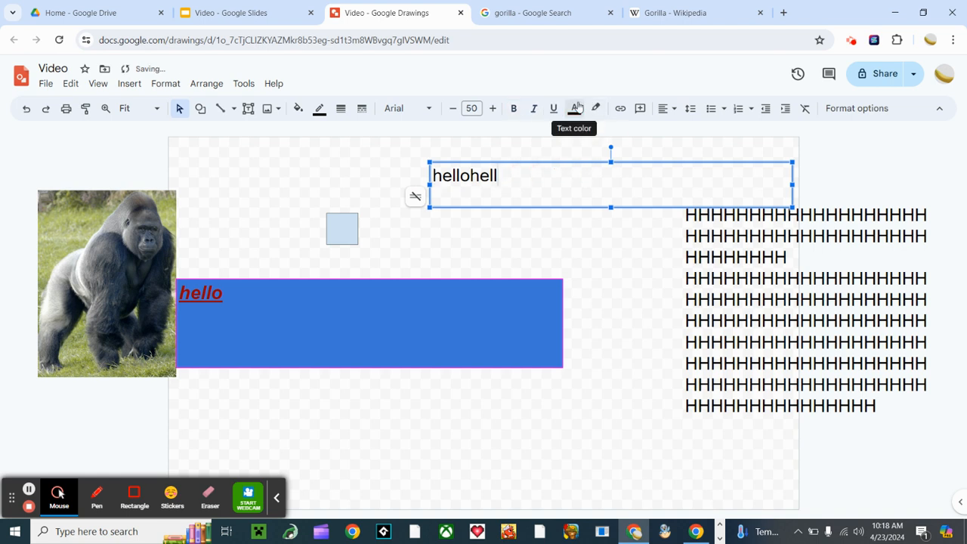
Step: Add another plain "hello" in the upper text box, and clear all of its text
{"action": "type", "text": "hello"}
{"action": "key", "text": "BackSpace"}
{"action": "key", "text": "BackSpace"}
{"action": "key", "text": "BackSpace"}
{"action": "key", "text": "BackSpace"}
{"action": "key", "text": "BackSpace"}
{"action": "key", "text": "BackSpace"}
{"action": "key", "text": "BackSpace"}
{"action": "key", "text": "BackSpace"}
{"action": "key", "text": "BackSpace"}
{"action": "key", "text": "BackSpace"}
{"action": "key", "text": "BackSpace"}
{"action": "key", "text": "BackSpace"}
{"action": "key", "text": "BackSpace"}
{"action": "key", "text": "BackSpace"}
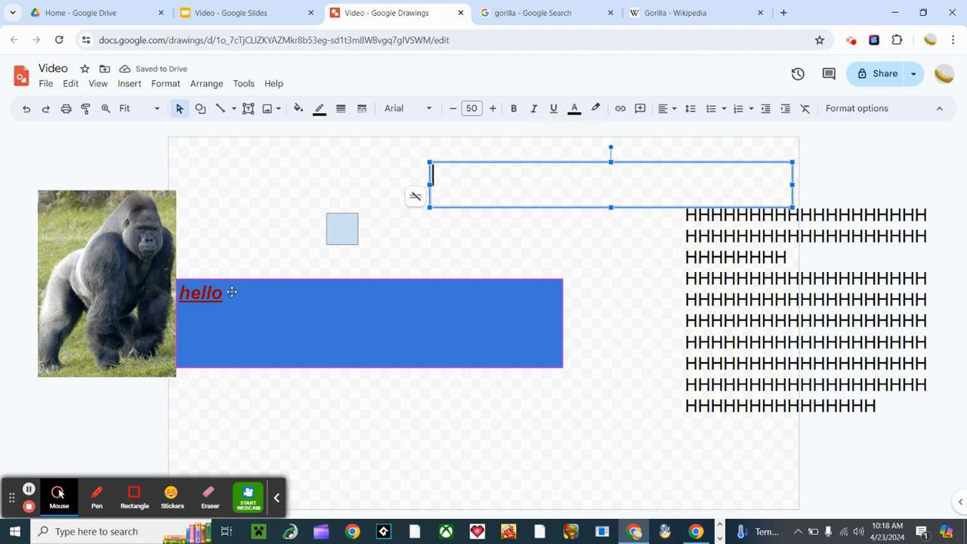
Step: Turn on underline, set the text color to green and enter "hello" in the empty text box
{"action": "left_click", "coordinate": [553, 109]}
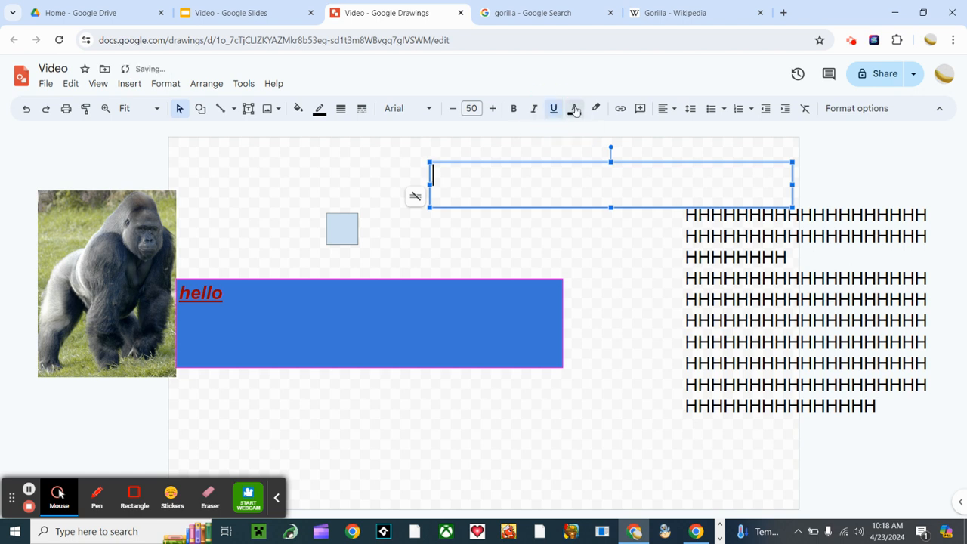
{"action": "left_click", "coordinate": [574, 109]}
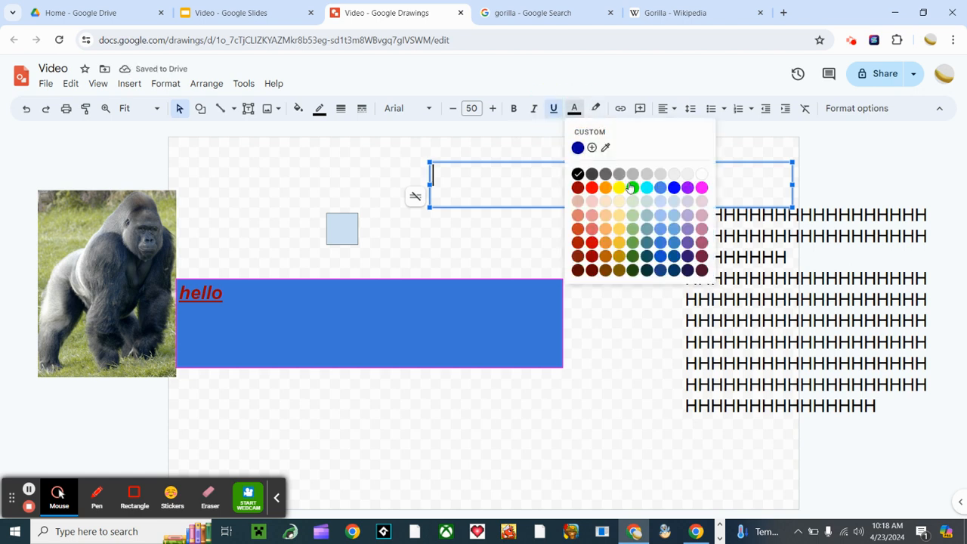
{"action": "left_click", "coordinate": [632, 188]}
{"action": "type", "text": "hello"}
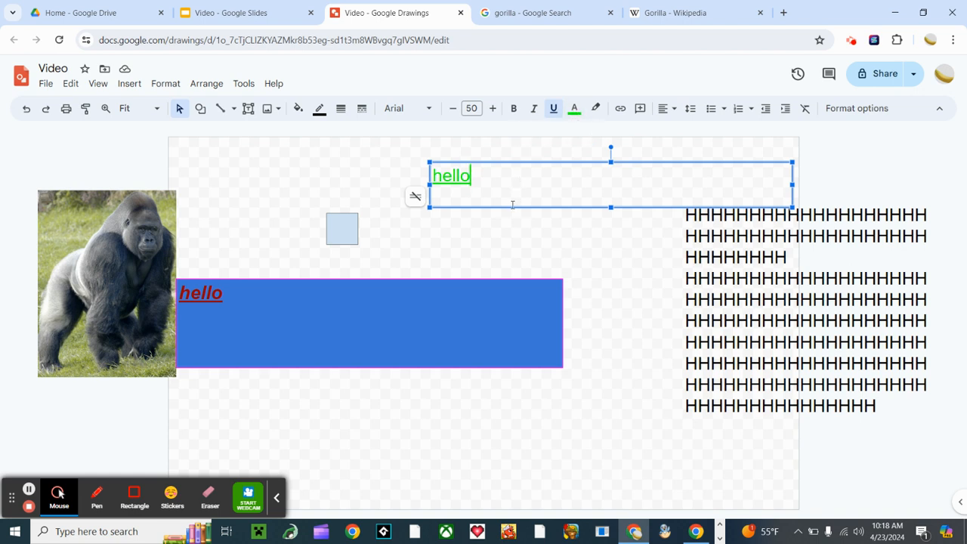
Step: Delete the green "hello", set the text color to dark blue and enter ":D" in its place
{"action": "left_click_drag", "start_coordinate": [480, 177], "coordinate": [426, 175]}
{"action": "key", "text": "BackSpace"}
{"action": "left_click", "coordinate": [574, 108]}
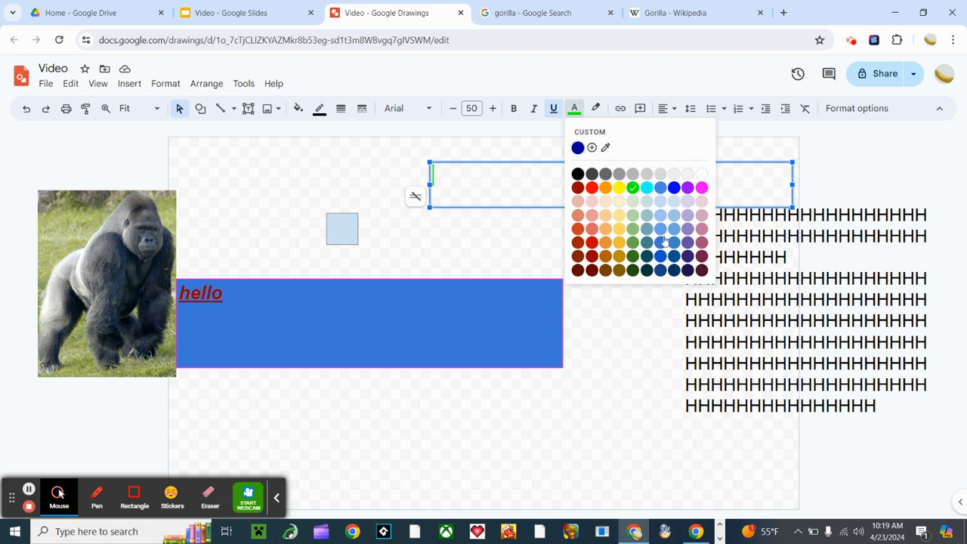
{"action": "left_click", "coordinate": [677, 271]}
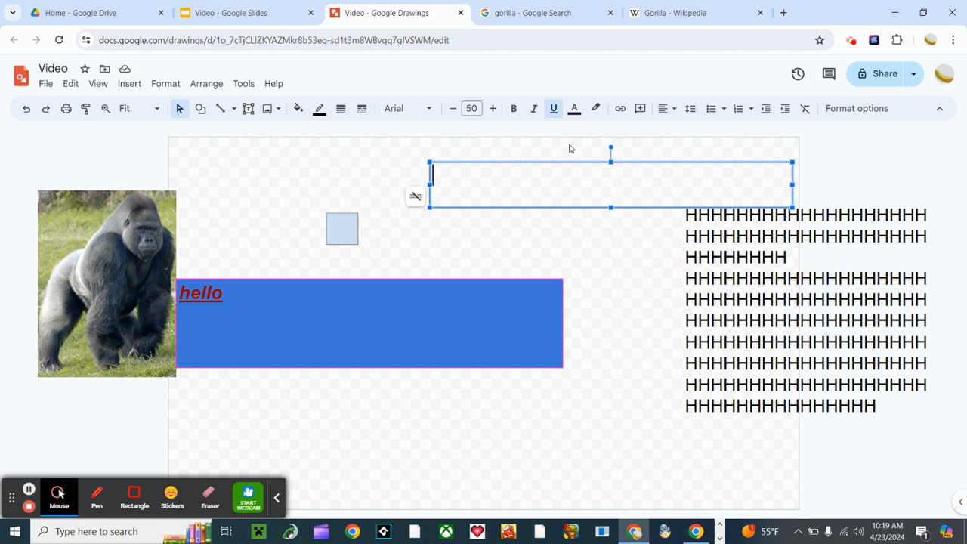
{"action": "type", "text": ":"}
{"action": "key", "text": "BackSpace"}
{"action": "type", "text": ":D"}
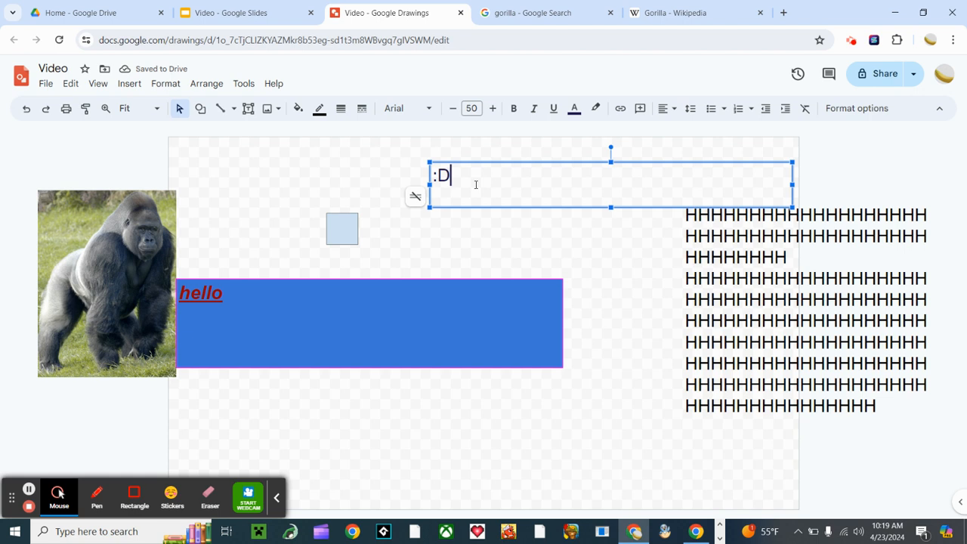
Step: Try "b" and "p" as the emoticon's mouth, and change the text to ">:L"
{"action": "key", "text": "BackSpace"}
{"action": "type", "text": "b"}
{"action": "key", "text": "BackSpace"}
{"action": "type", "text": "p"}
{"action": "key", "text": "BackSpace"}
{"action": "type", "text": "L"}
{"action": "key", "text": "Home"}
{"action": "type", "text": ">"}
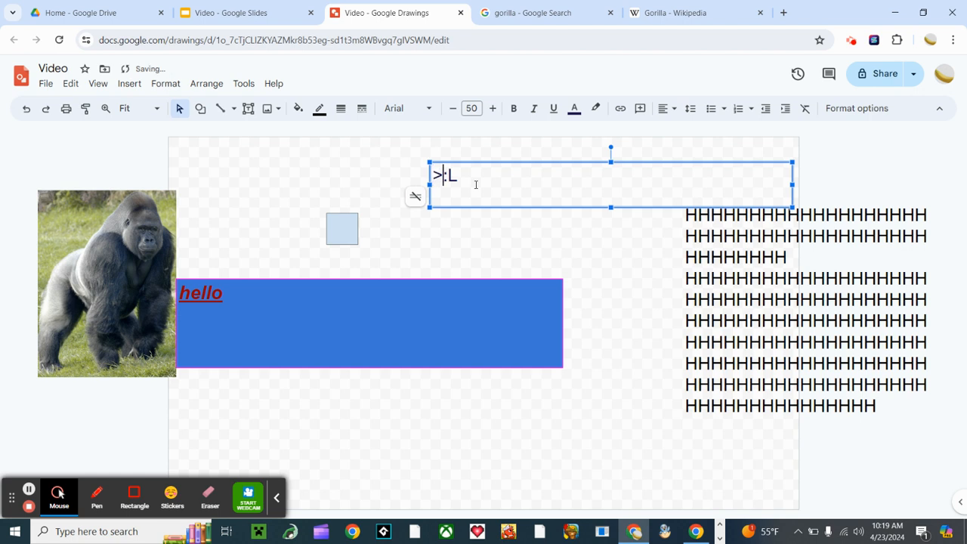
Step: Try ")" and "(" as the emoticon's mouth, and clear the text box
{"action": "key", "text": "Right"}
{"action": "key", "text": "Right"}
{"action": "key", "text": "BackSpace"}
{"action": "type", "text": ")"}
{"action": "key", "text": "BackSpace"}
{"action": "type", "text": "("}
{"action": "key", "text": "BackSpace"}
{"action": "key", "text": "BackSpace"}
{"action": "key", "text": "BackSpace"}
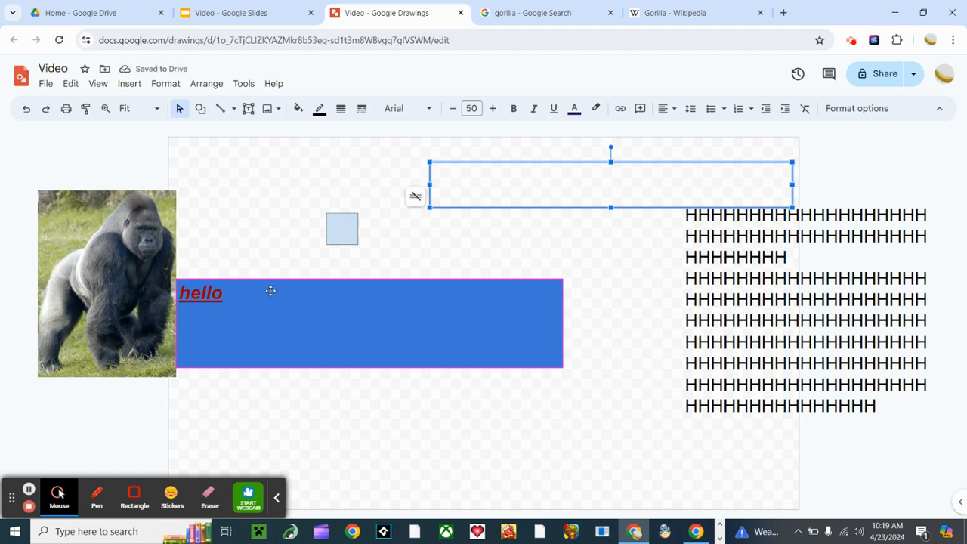
Step: Remove the underline from "hello" in the blue rectangle and replace the word with "BI"
{"action": "double_click", "coordinate": [205, 292]}
{"action": "left_click", "coordinate": [554, 108]}
{"action": "type", "text": "BI"}
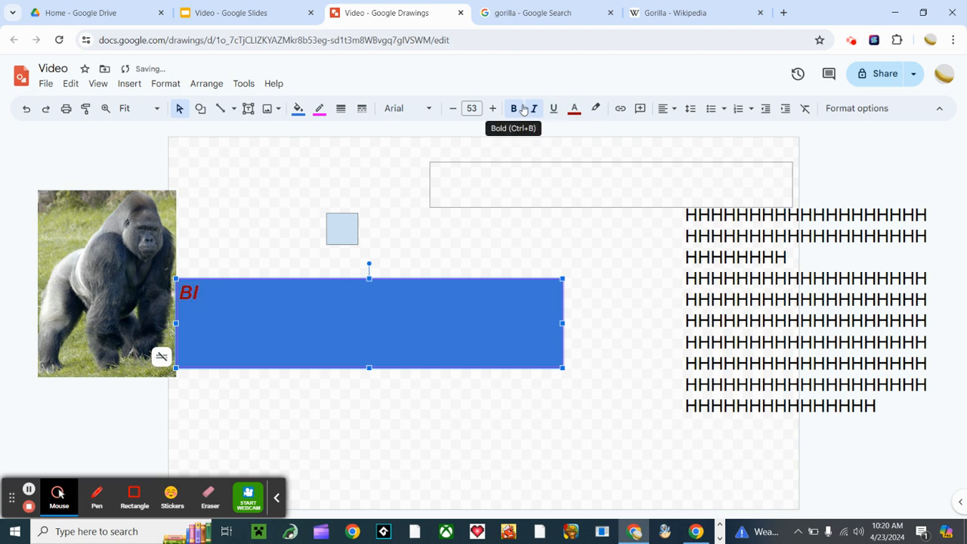
Step: Replace "BI" in the blue rectangle with "I" and turn off its italic and bold formatting
{"action": "double_click", "coordinate": [191, 294]}
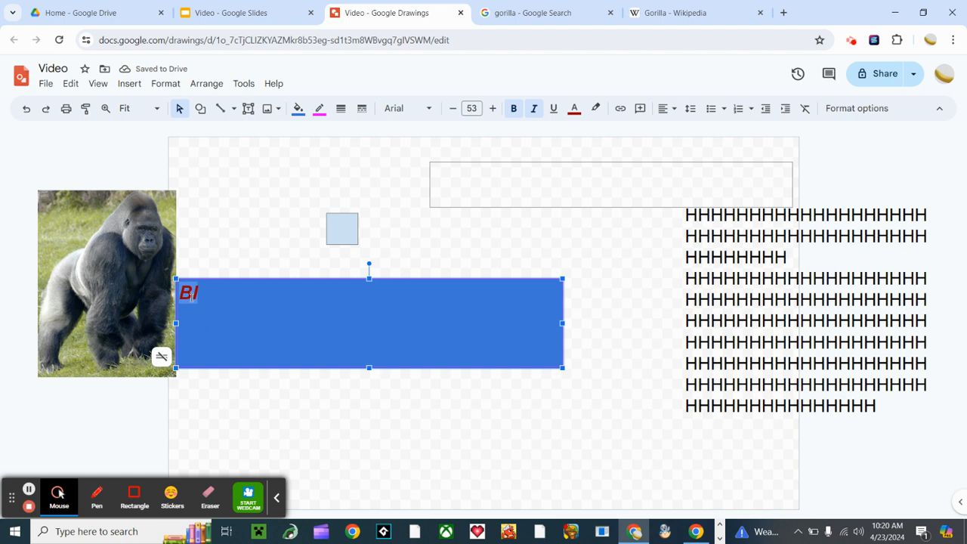
{"action": "type", "text": "I"}
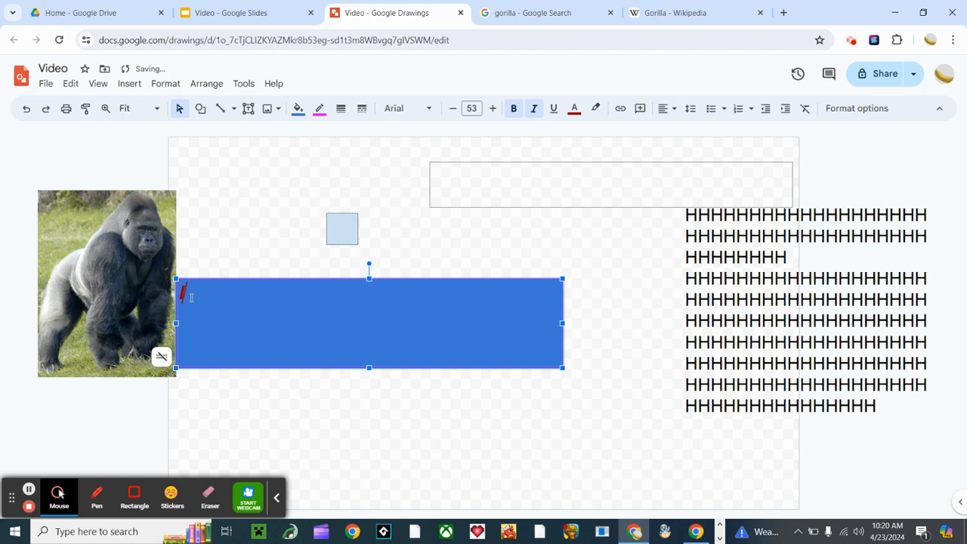
{"action": "key", "text": "ctrl+i"}
{"action": "key", "text": "ctrl+b"}
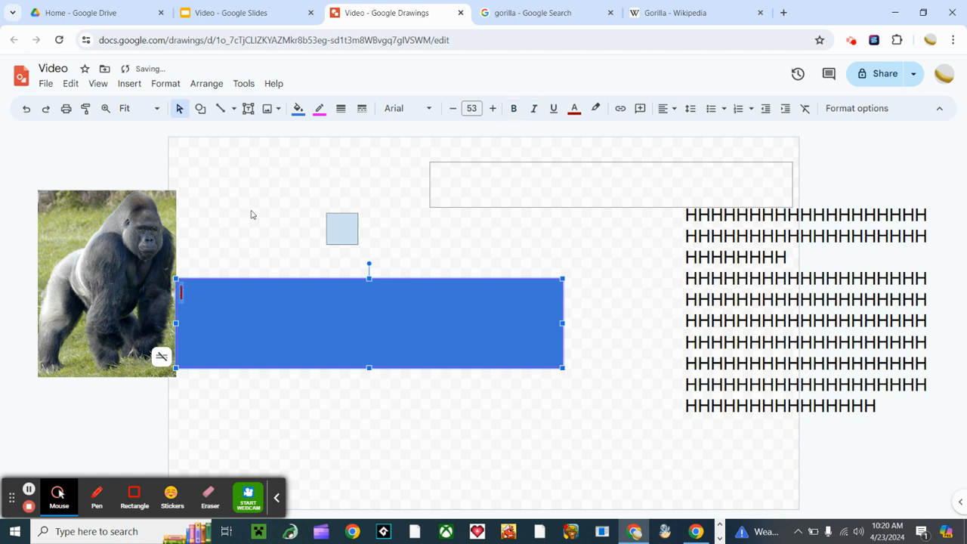
Step: Replace the blue rectangle's text with EEEEEEEEE and extend the rectangle down to the canvas's lower edge
{"action": "left_click", "coordinate": [576, 111]}
{"action": "left_click", "coordinate": [577, 111]}
{"action": "left_click", "coordinate": [577, 111]}
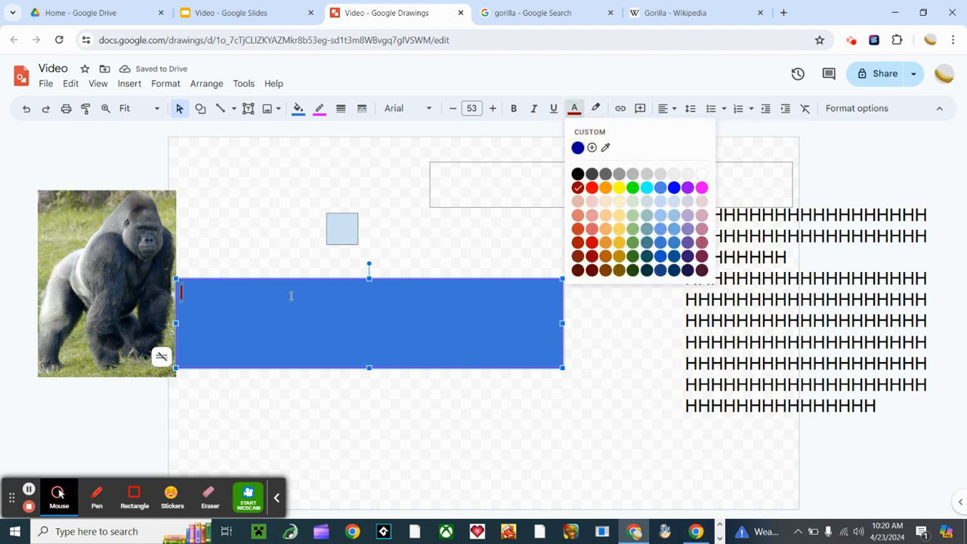
{"action": "left_click", "coordinate": [265, 299]}
{"action": "key", "text": "BackSpace"}
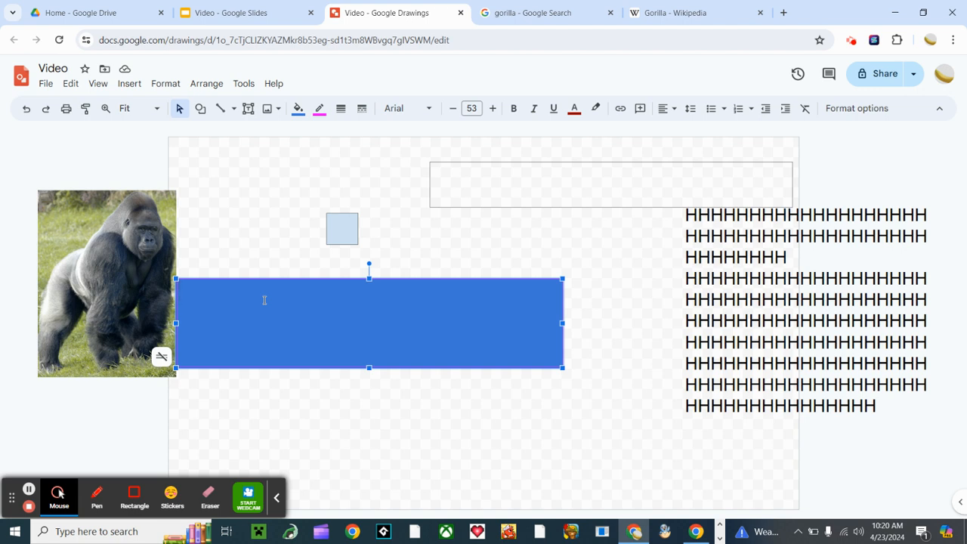
{"action": "type", "text": "EEEE"}
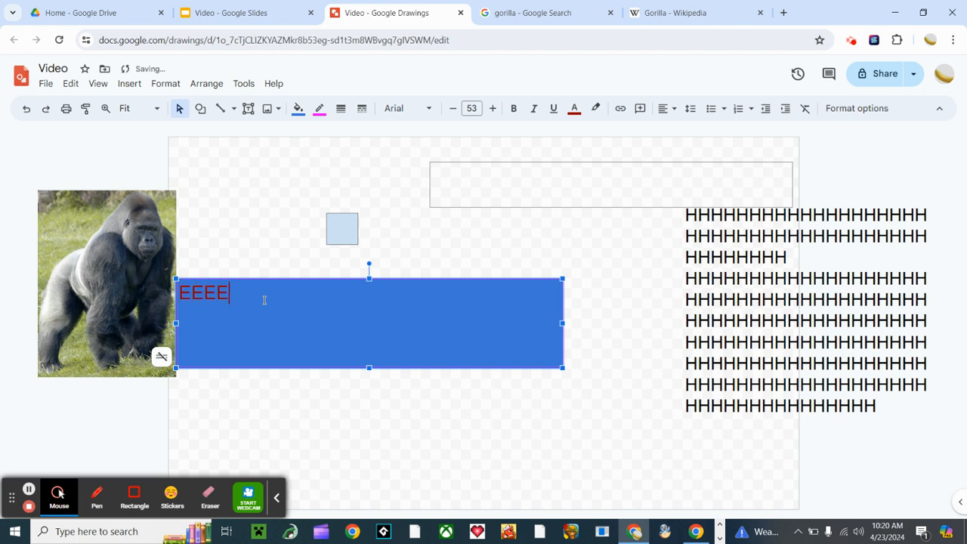
{"action": "type", "text": "EEEEE"}
{"action": "left_click_drag", "start_coordinate": [369, 368], "coordinate": [368, 509]}
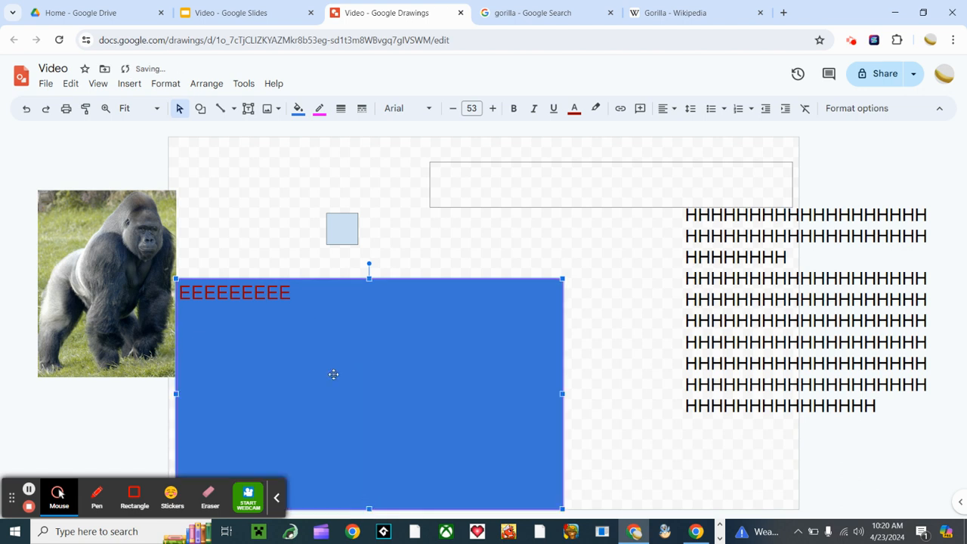
Step: Add a second row of EEEEEEEEE and two rows of EEE below it in the blue rectangle
{"action": "left_click", "coordinate": [293, 291]}
{"action": "key", "text": "Return"}
{"action": "type", "text": "EEEEEEEEEE"}
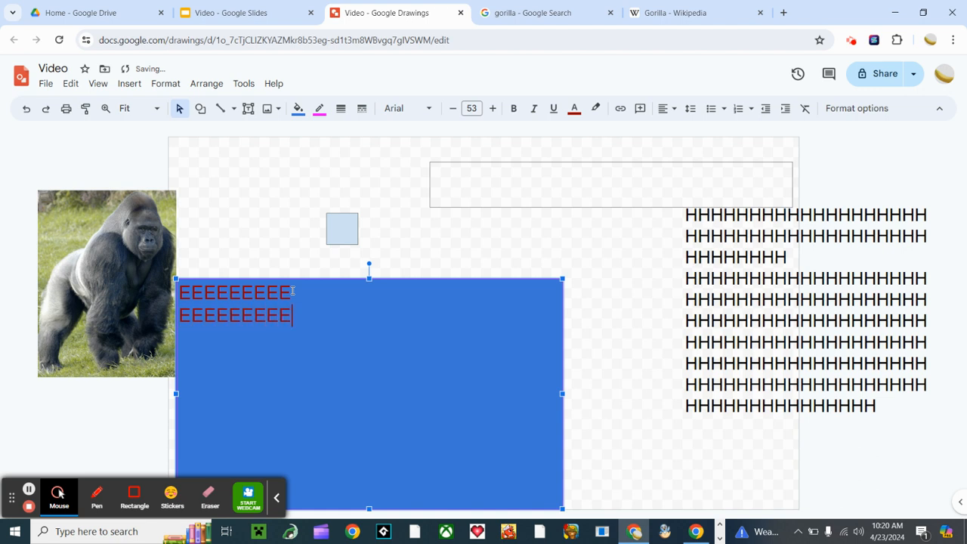
{"action": "key", "text": "Return"}
{"action": "type", "text": "EEEEEE"}
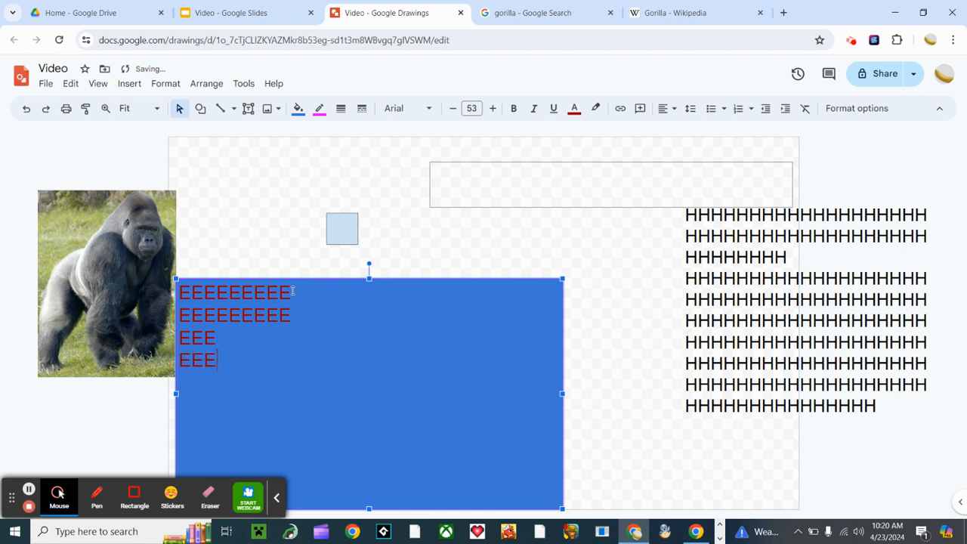
Step: Continue the large letter E with two more rows of EEEEEEEEE and two more rows of EEE
{"action": "key", "text": "Return"}
{"action": "type", "text": "EEEEEEEEE"}
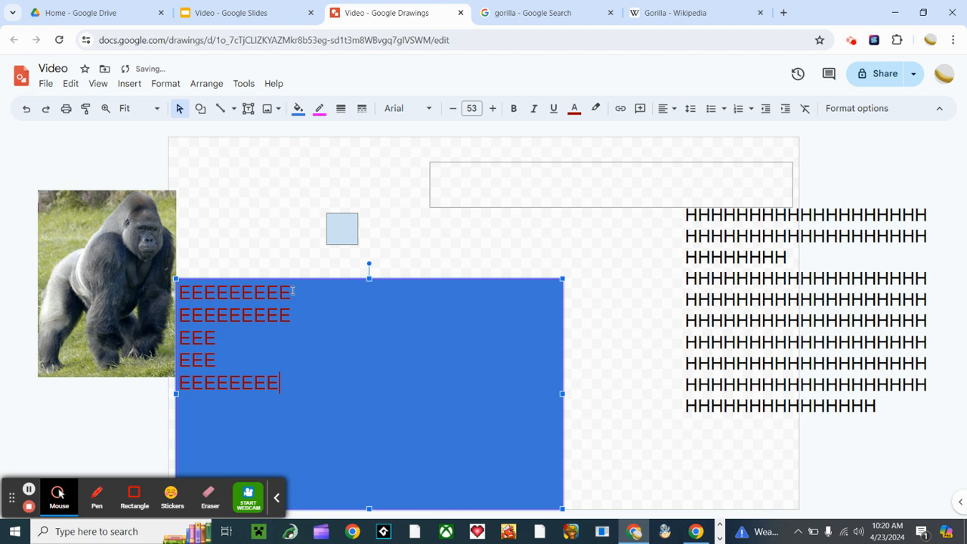
{"action": "key", "text": "Return"}
{"action": "type", "text": "EEEEEEEEE "}
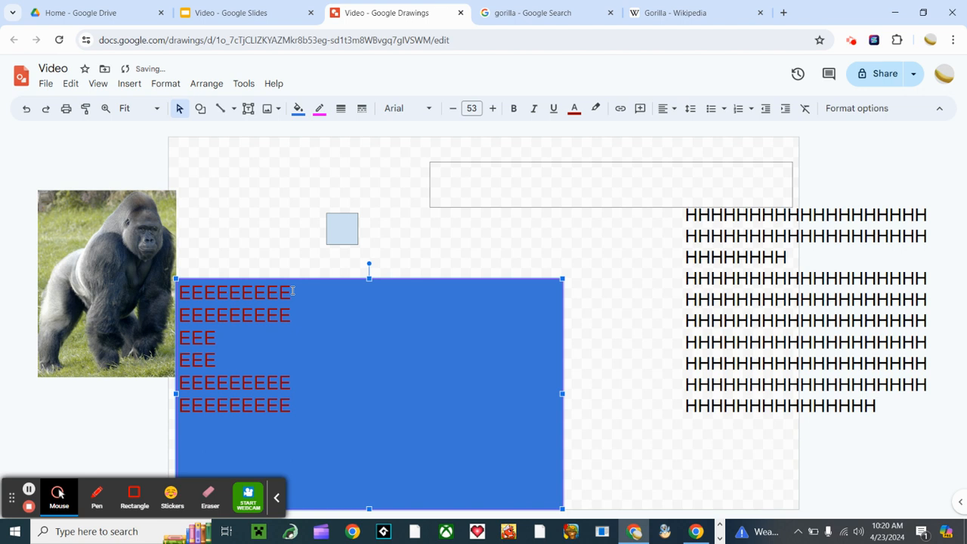
{"action": "type", "text": "EEEE"}
{"action": "key", "text": "BackSpace"}
{"action": "type", "text": "EEE"}
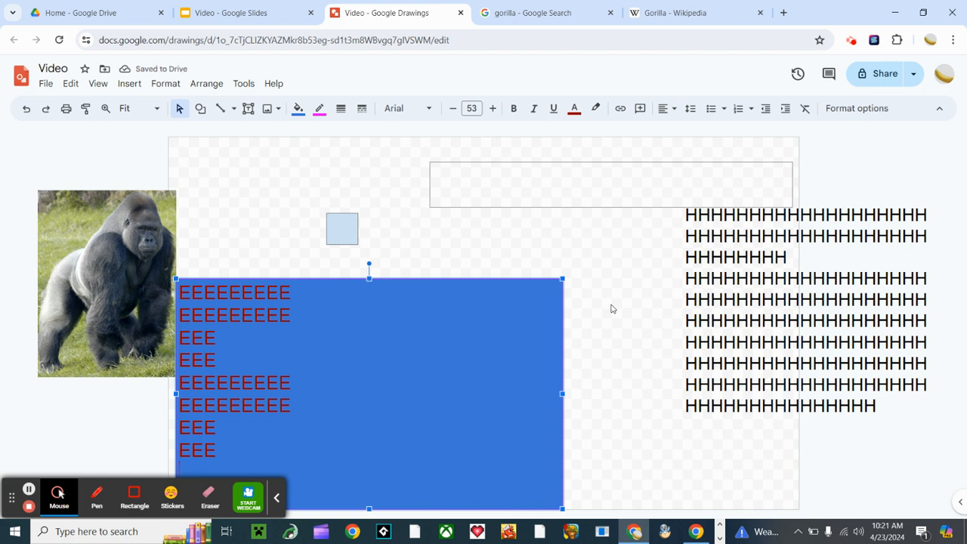
Step: Collapse the recorder toolbar and finish the large letter E with two bottom rows of EEEEEEEEE
{"action": "left_click", "coordinate": [277, 497]}
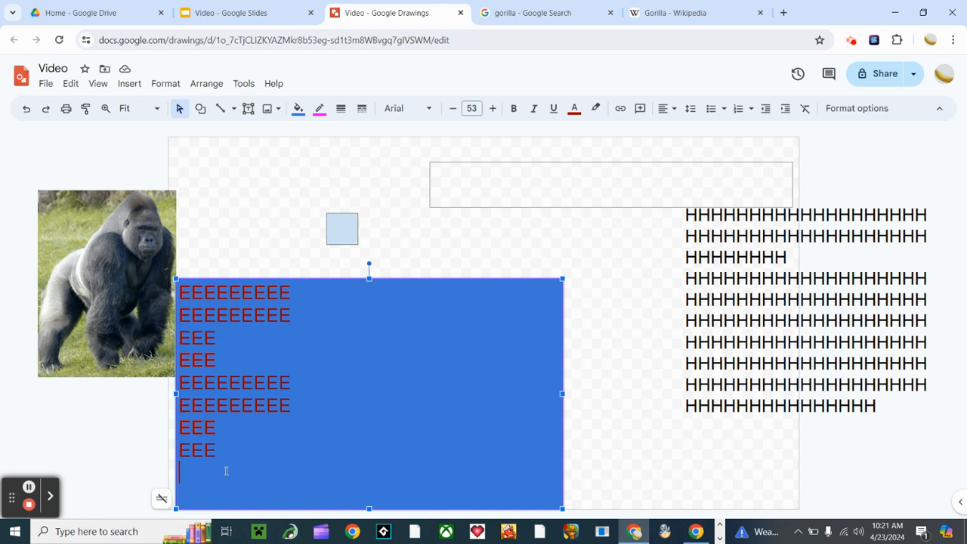
{"action": "type", "text": "EEEEEEEEE"}
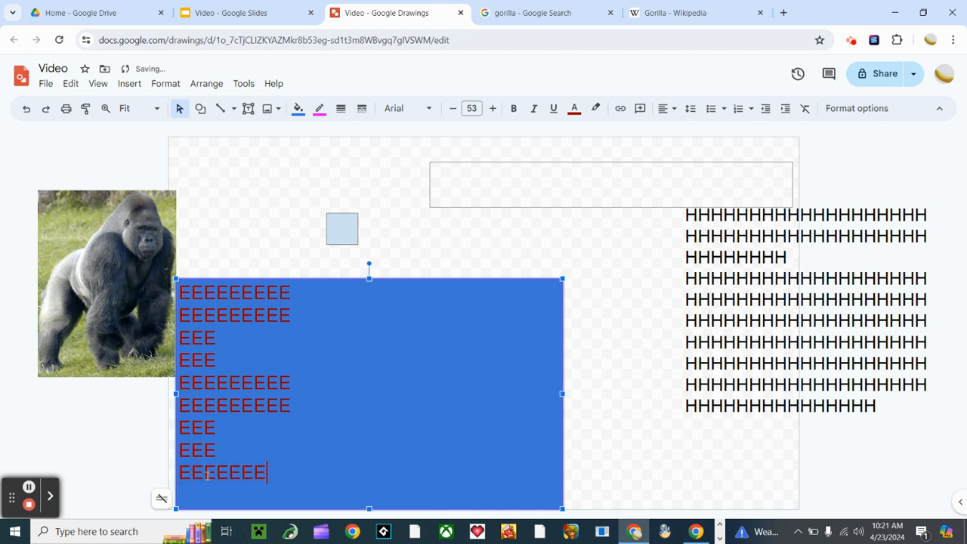
{"action": "key", "text": "Return"}
{"action": "type", "text": "EEEEEEEEE"}
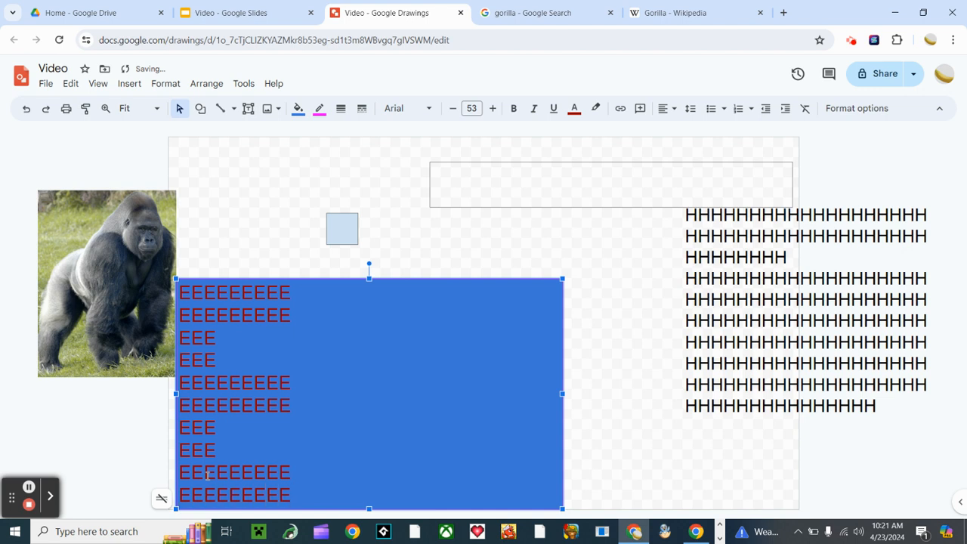
Step: Add FFFFFFFFF after a gap on the first row of E's and ignore all its spelling suggestions
{"action": "left_click", "coordinate": [379, 418]}
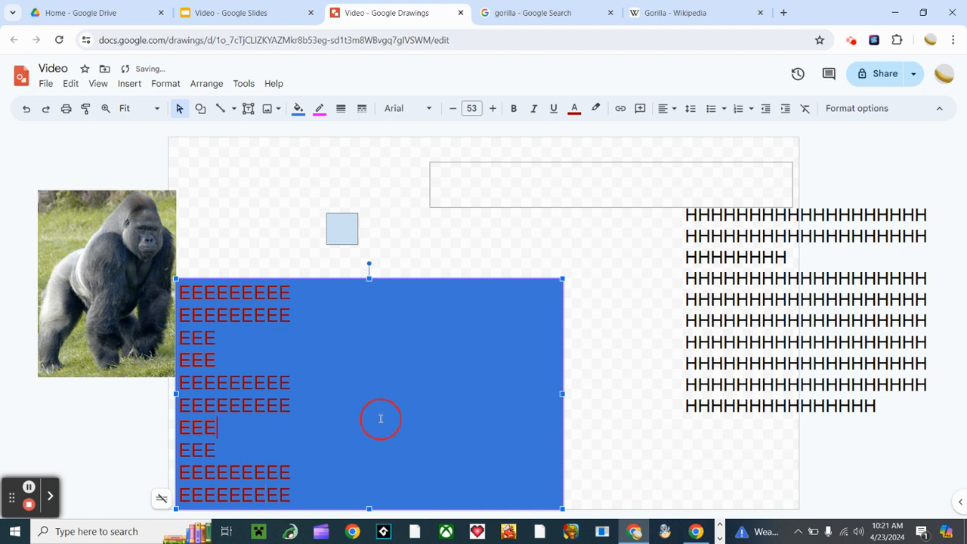
{"action": "left_click", "coordinate": [302, 290]}
{"action": "type", "text": "FFFFFFFFF"}
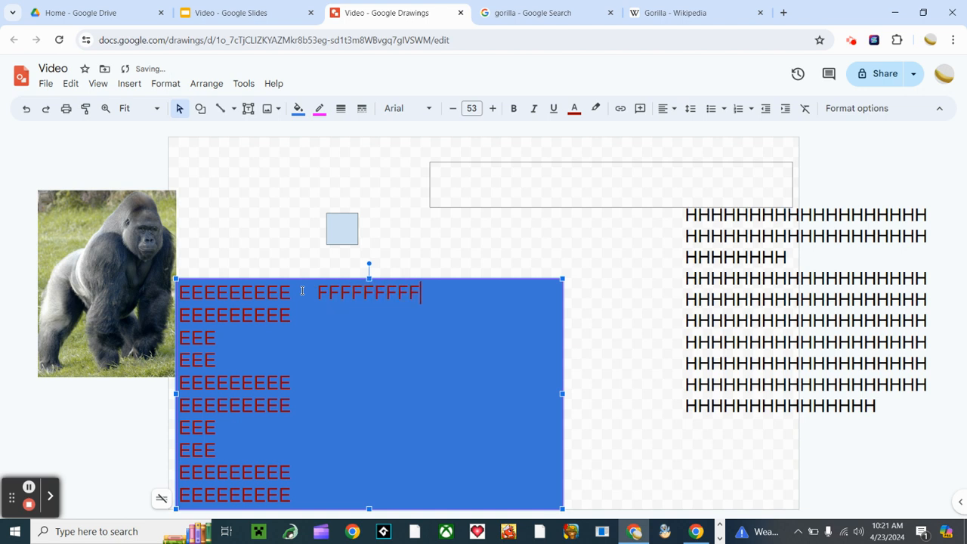
{"action": "key", "text": "Return"}
{"action": "key", "text": "BackSpace"}
{"action": "key", "text": "Down"}
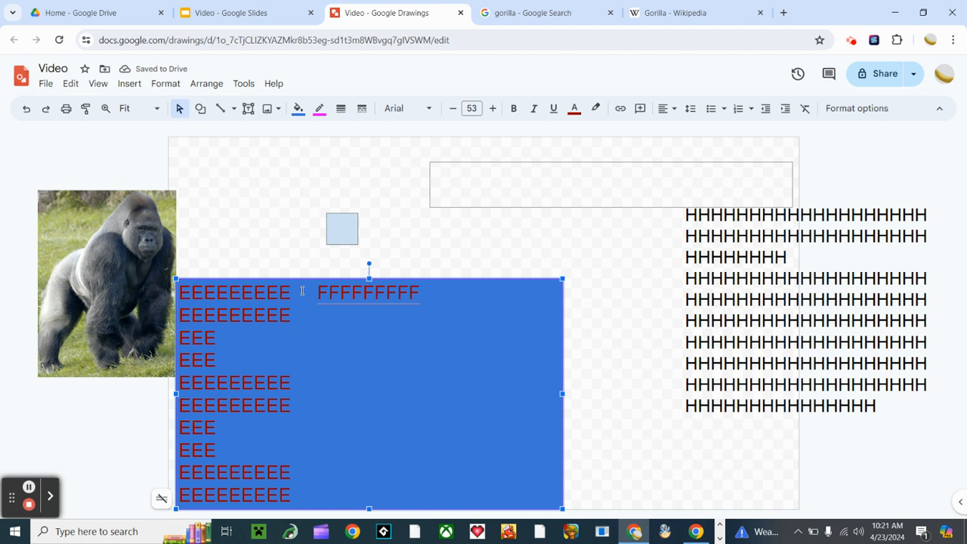
{"action": "right_click", "coordinate": [335, 296]}
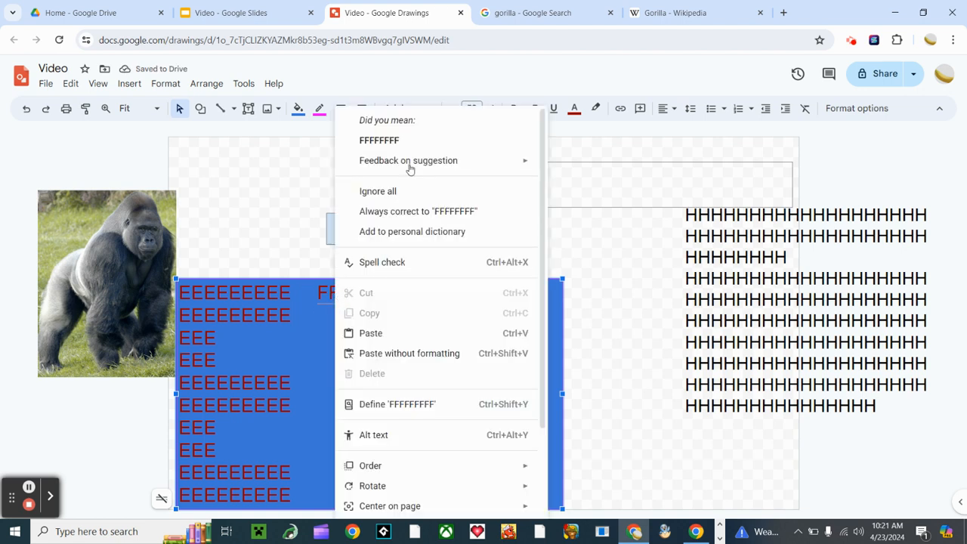
{"action": "left_click", "coordinate": [406, 190]}
Step: Add FFFFFFFFF to the end of the second row and FFF to the third and fourth rows
{"action": "left_click", "coordinate": [309, 311]}
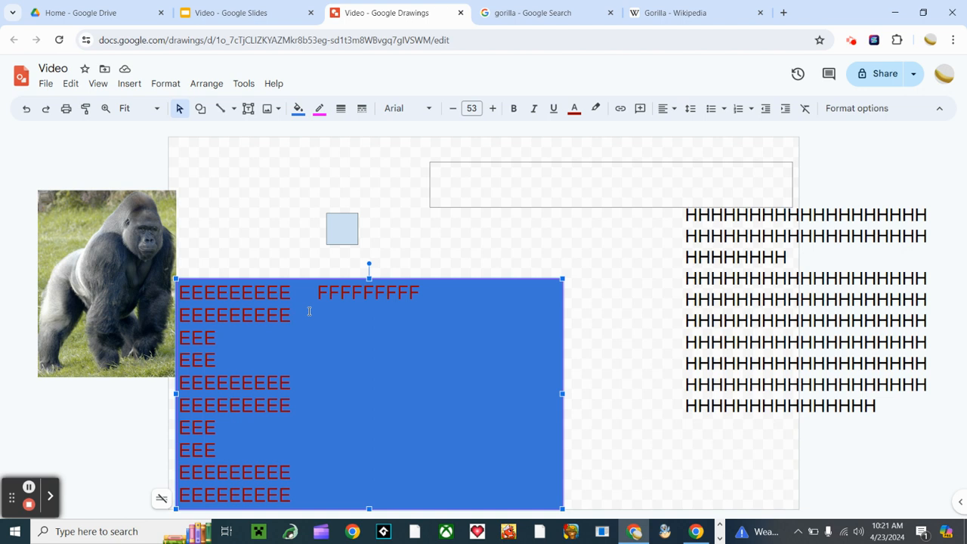
{"action": "type", "text": "FFFFFFFFF EEE"}
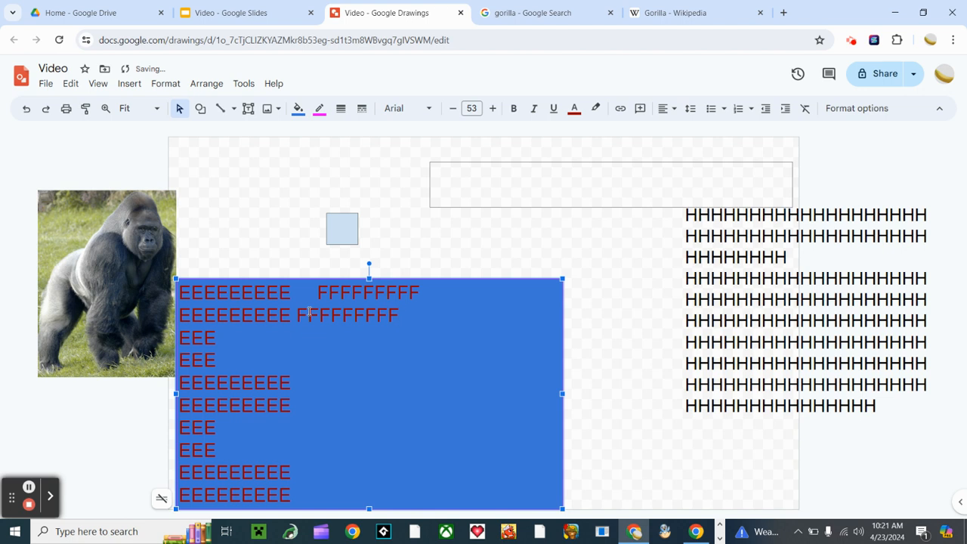
{"action": "type", "text": " FFF EEE"}
{"action": "type", "text": " FFF"}
Step: Add FFFFFFFFF after the E's on the fifth and sixth rows
{"action": "key", "text": "Right"}
{"action": "key", "text": "Right"}
{"action": "key", "text": "Right"}
{"action": "key", "text": "Right"}
{"action": "key", "text": "Right"}
{"action": "key", "text": "Right"}
{"action": "key", "text": "Left"}
{"action": "key", "text": "Left"}
{"action": "key", "text": "Left"}
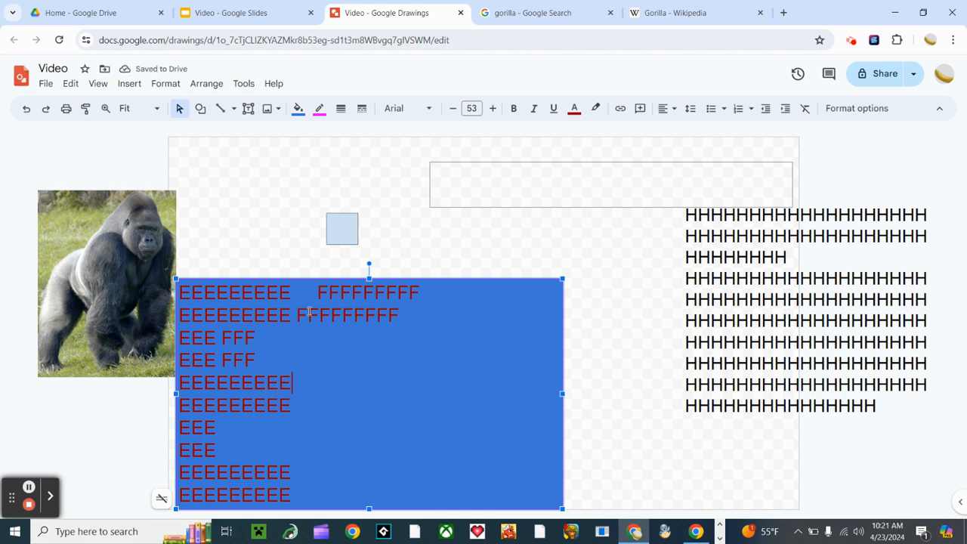
{"action": "type", "text": "FFF"}
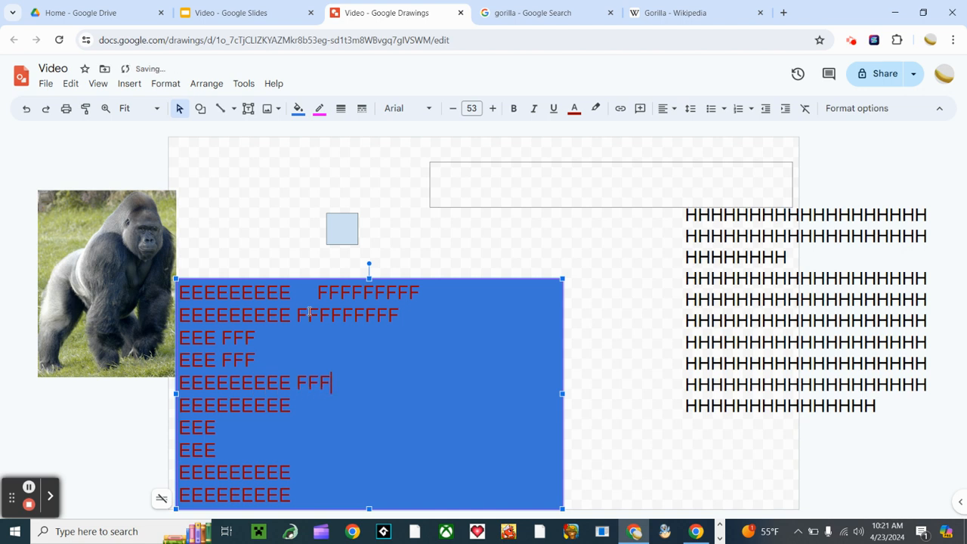
{"action": "type", "text": "FFFFFF EEEEEEEEE "}
{"action": "type", "text": "FFFFFF"}
{"action": "type", "text": "FFF"}
Step: Add FFF after the E's on the seventh and eighth rows
{"action": "key", "text": "Down"}
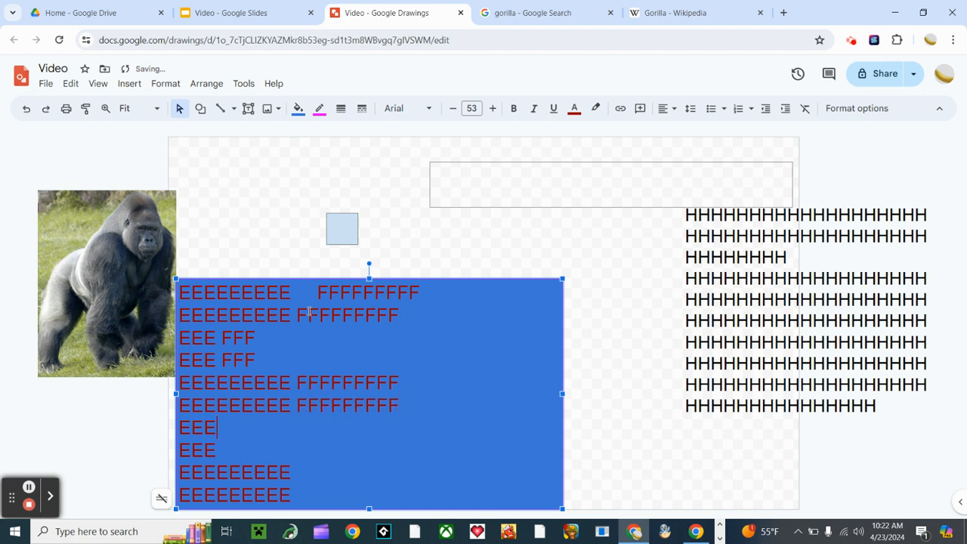
{"action": "type", "text": "FFFFFFF"}
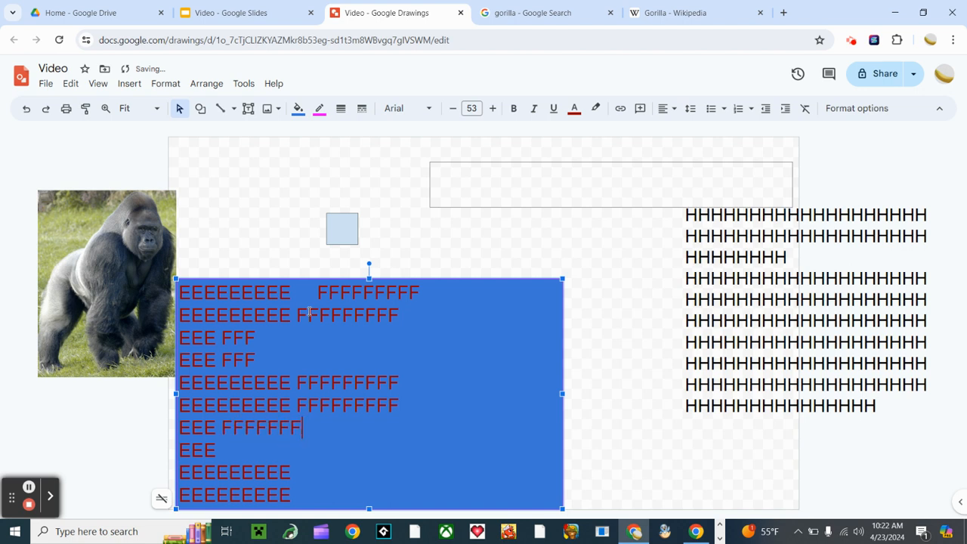
{"action": "key", "text": "BackSpace"}
{"action": "key", "text": "BackSpace"}
{"action": "key", "text": "BackSpace"}
{"action": "key", "text": "BackSpace"}
{"action": "key", "text": "Down"}
{"action": "type", "text": "FFF"}
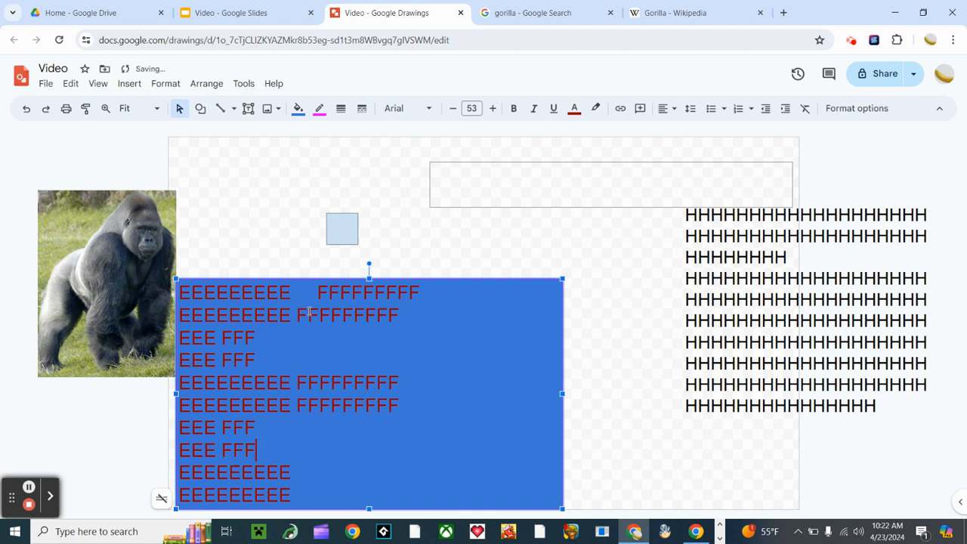
Step: Add FFF after the E's on the ninth and tenth rows
{"action": "key", "text": "Right"}
{"action": "key", "text": "Right"}
{"action": "key", "text": "Right"}
{"action": "key", "text": "Right"}
{"action": "key", "text": "Left"}
{"action": "key", "text": "Left"}
{"action": "type", "text": "FFF"}
{"action": "key", "text": "Down"}
{"action": "type", "text": "FFF"}
Step: Insert spaces before the F's on the second and third rows to align them with the first row's F's
{"action": "key", "text": "Up"}
{"action": "key", "text": "Up"}
{"action": "key", "text": "Up"}
{"action": "key", "text": "Up"}
{"action": "key", "text": "Up"}
{"action": "key", "text": "Up"}
{"action": "key", "text": "Up"}
{"action": "key", "text": "Left"}
{"action": "key", "text": "Left"}
{"action": "key", "text": "Left"}
{"action": "key", "text": "Left"}
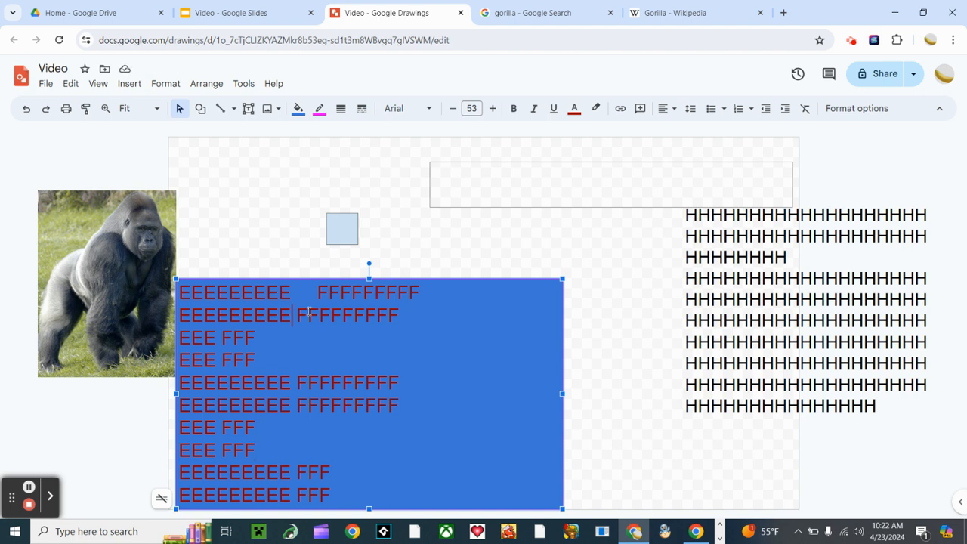
{"action": "key", "text": "Right"}
{"action": "key", "text": "Down"}
{"action": "key", "text": "Left"}
{"action": "key", "text": "Left"}
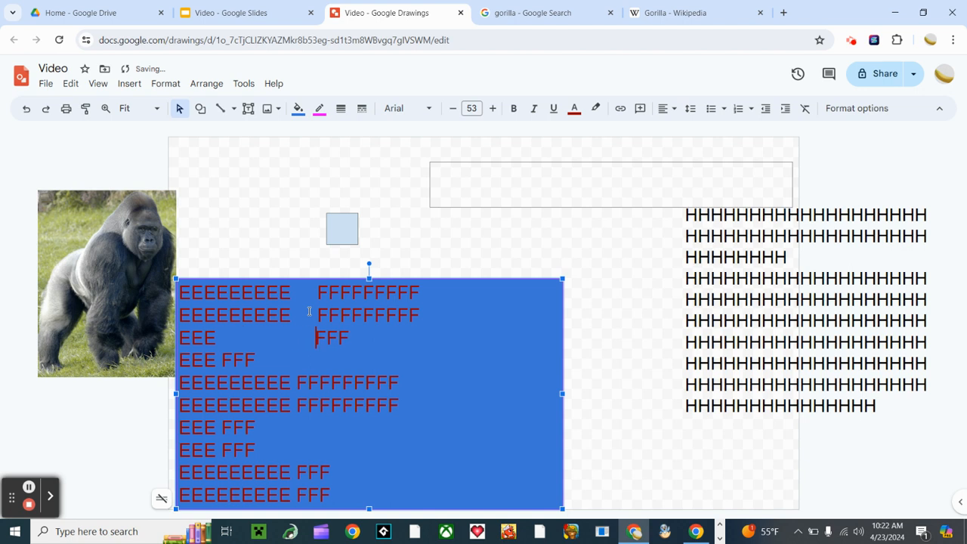
Step: Space out the F's on the fourth row to line up with the third row's F's
{"action": "key", "text": "Down"}
{"action": "key", "text": "Left"}
{"action": "key", "text": "Left"}
{"action": "key", "text": "Left"}
{"action": "key", "text": "Left"}
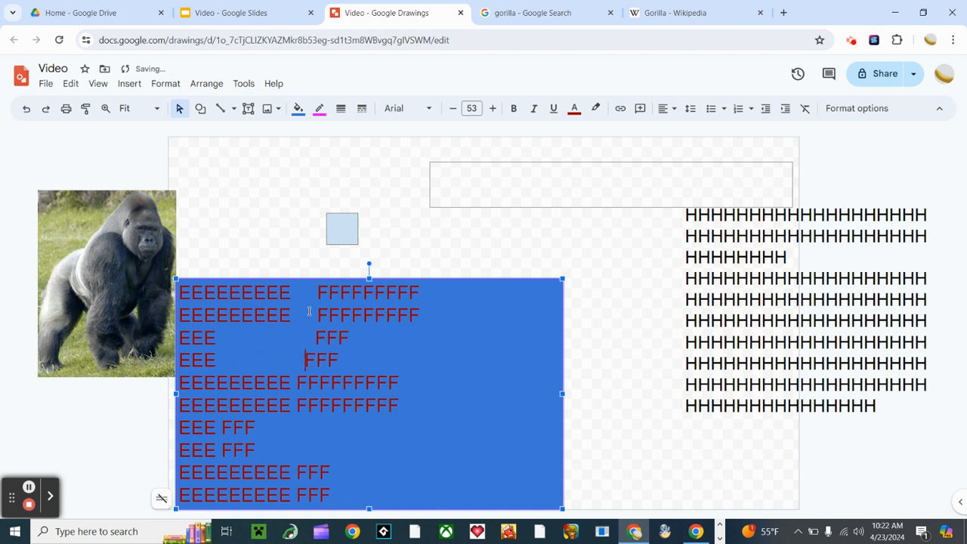
{"action": "key", "text": "Up"}
{"action": "key", "text": "BackSpace"}
Step: Insert spaces before the F's on the fifth and sixth rows to align them with the large letter F
{"action": "key", "text": "Down"}
{"action": "key", "text": "Down"}
{"action": "key", "text": "Left"}
{"action": "key", "text": "Left"}
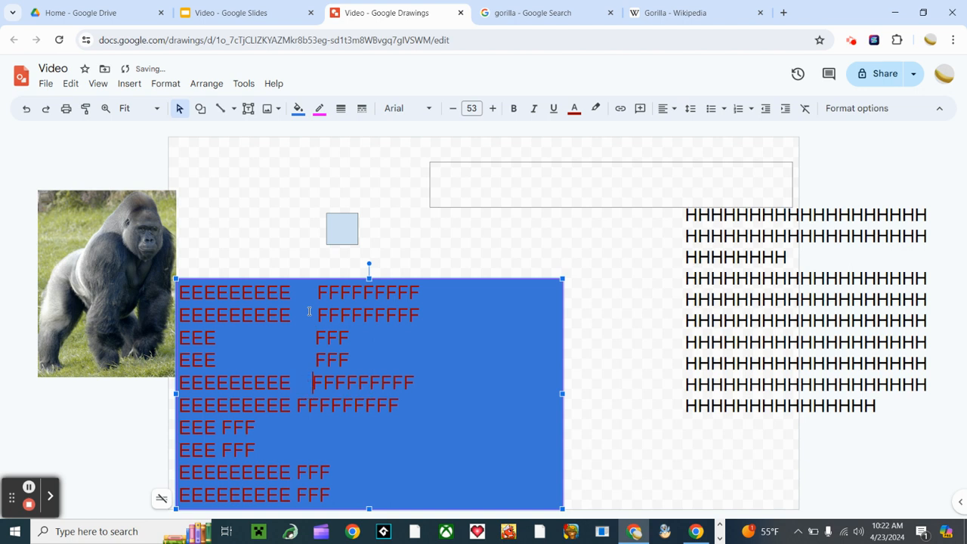
{"action": "key", "text": "Down"}
{"action": "key", "text": "Left"}
{"action": "key", "text": "Left"}
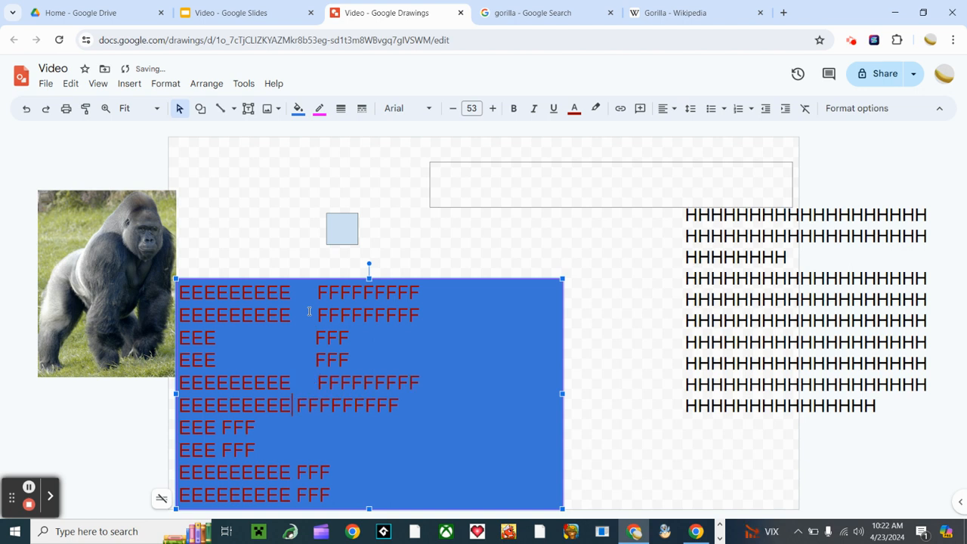
Step: Insert spaces before the F's on the seventh and eighth rows to align them with the rows above
{"action": "key", "text": "Down"}
{"action": "key", "text": "Left"}
{"action": "key", "text": "Left"}
{"action": "key", "text": "Left"}
{"action": "key", "text": "Left"}
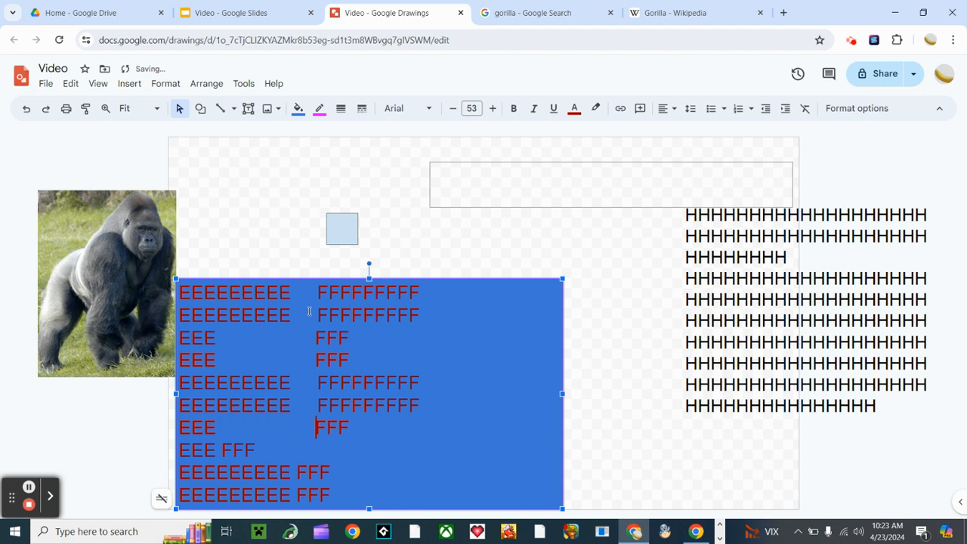
{"action": "key", "text": "Down"}
{"action": "key", "text": "Left"}
{"action": "key", "text": "Left"}
{"action": "key", "text": "Left"}
Step: Insert spaces before the F's on the ninth and tenth rows to complete the large letter F
{"action": "key", "text": "Down"}
{"action": "key", "text": "Left"}
{"action": "key", "text": "Left"}
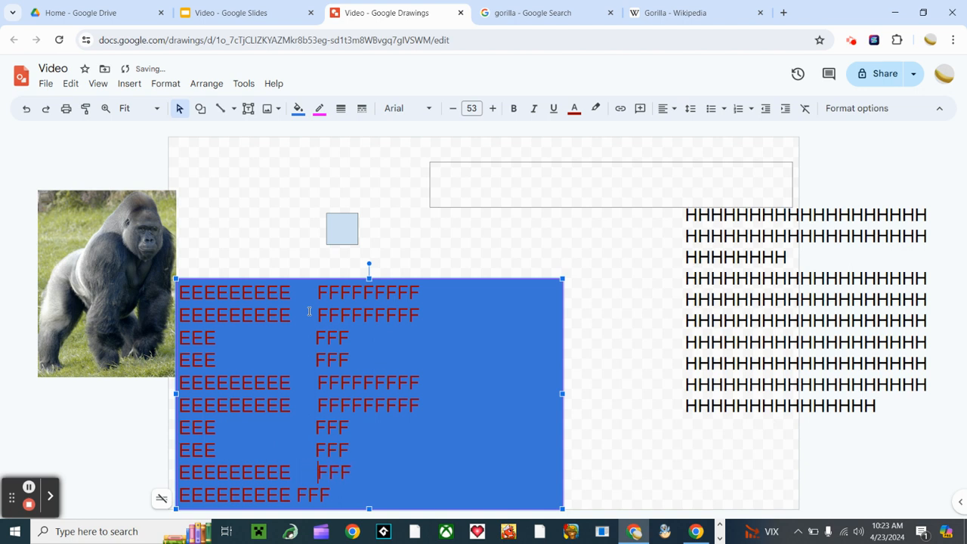
{"action": "key", "text": "BackSpace"}
{"action": "key", "text": "Down"}
{"action": "key", "text": "Left"}
Step: Delete the blue rectangle together with its E and F letter art
{"action": "left_click", "coordinate": [499, 278]}
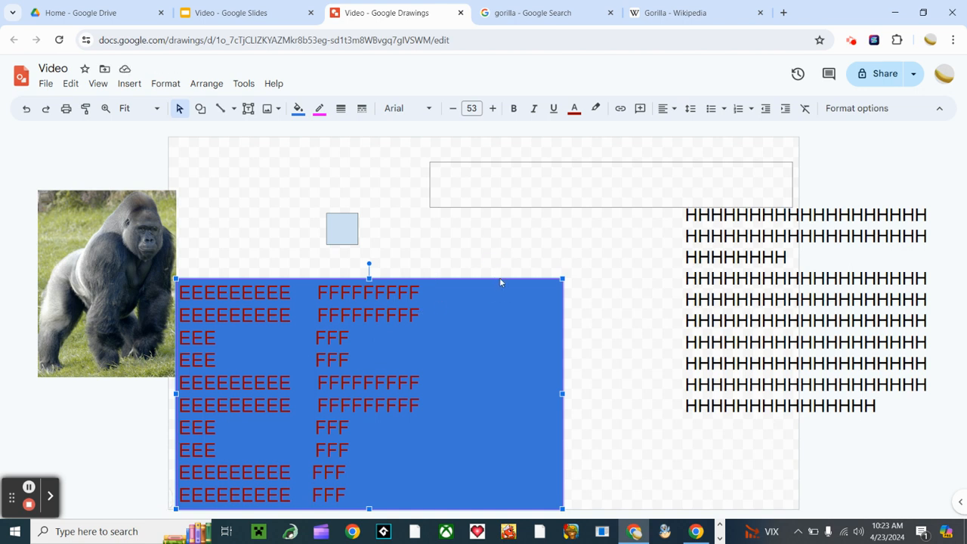
{"action": "key", "text": "Delete"}
Step: Stretch the gorilla picture wider and taller, then shrink it toward its lower-right corner so it sits in the canvas's lower middle
{"action": "left_click", "coordinate": [135, 253]}
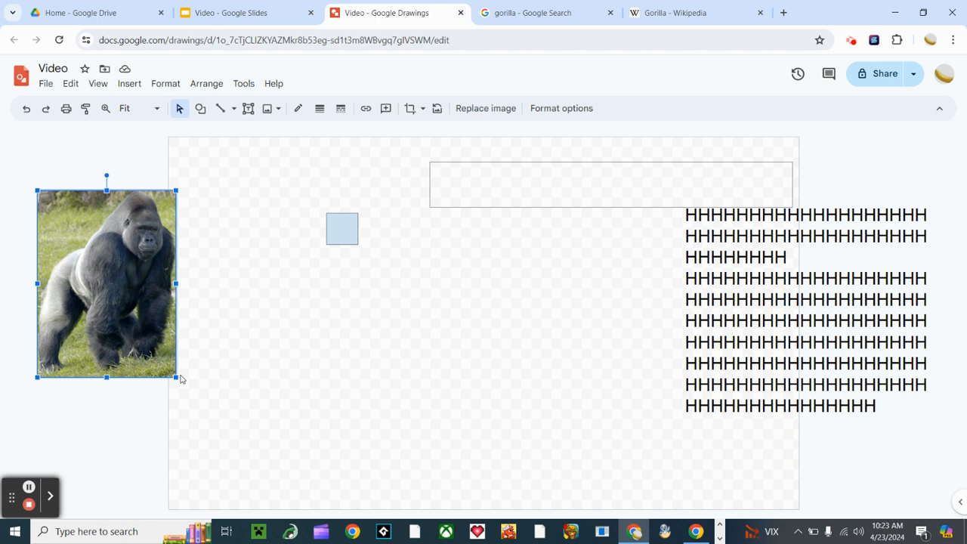
{"action": "left_click_drag", "start_coordinate": [179, 381], "coordinate": [523, 302]}
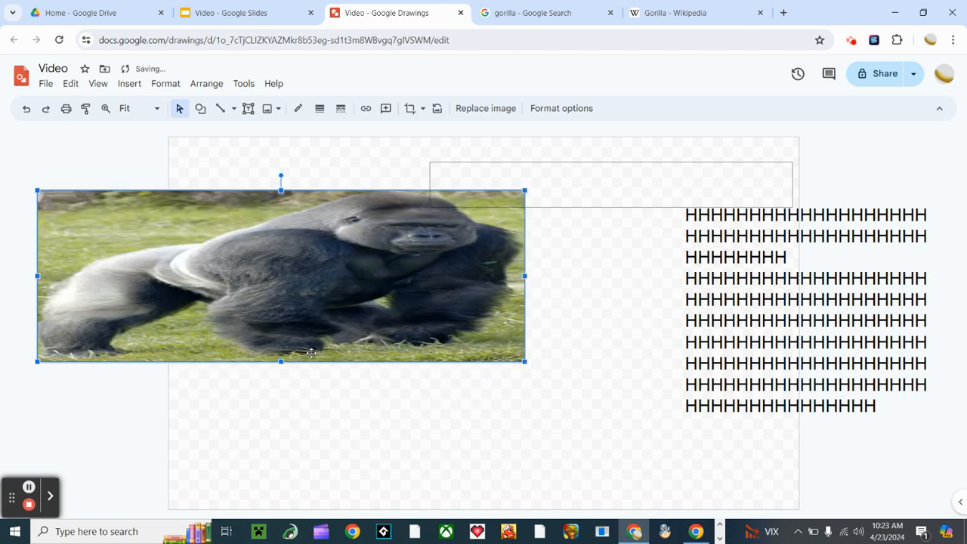
{"action": "left_click_drag", "start_coordinate": [281, 362], "coordinate": [295, 458]}
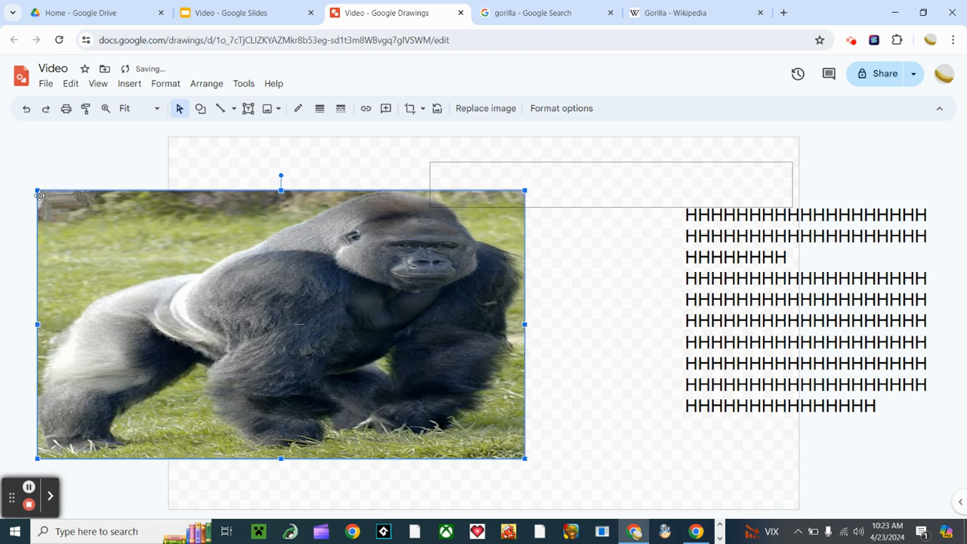
{"action": "left_click_drag", "start_coordinate": [37, 191], "coordinate": [333, 352]}
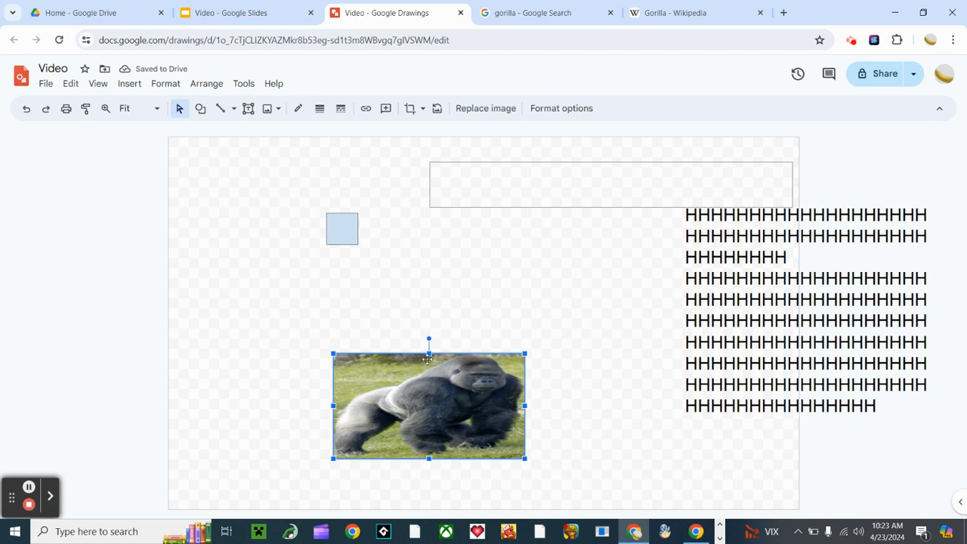
Step: Stretch the gorilla picture taller and move it to the middle of the canvas
{"action": "left_click_drag", "start_coordinate": [426, 360], "coordinate": [414, 305]}
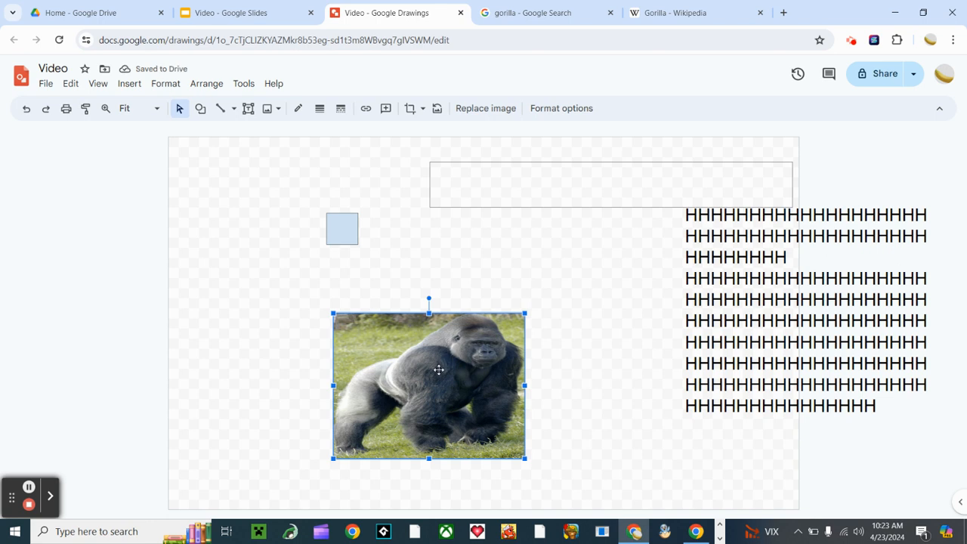
{"action": "left_click_drag", "start_coordinate": [439, 369], "coordinate": [162, 250]}
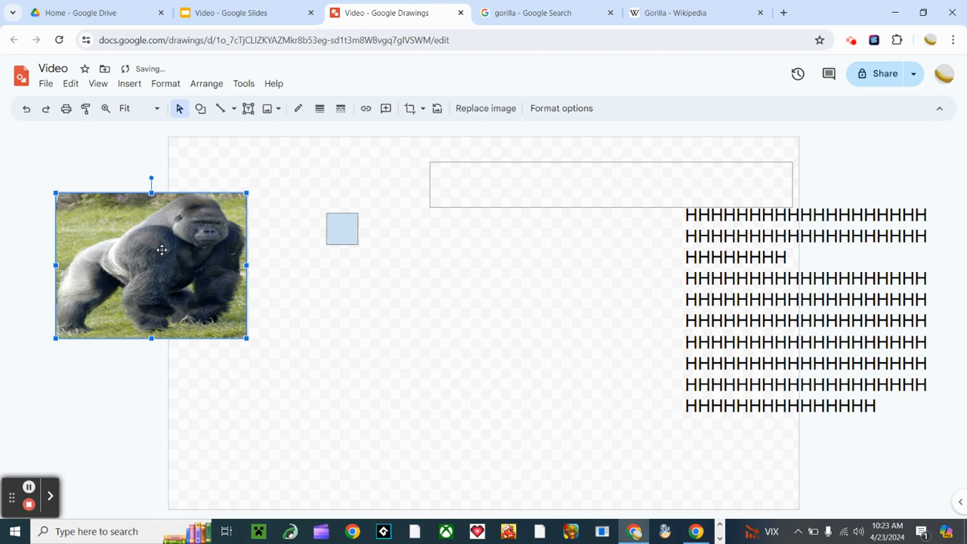
{"action": "left_click_drag", "start_coordinate": [162, 250], "coordinate": [484, 329]}
Step: Select the outlined box, blue square, gorilla picture and H text together and shift them slightly left
{"action": "left_click", "coordinate": [277, 160]}
{"action": "left_click_drag", "start_coordinate": [293, 171], "coordinate": [874, 444]}
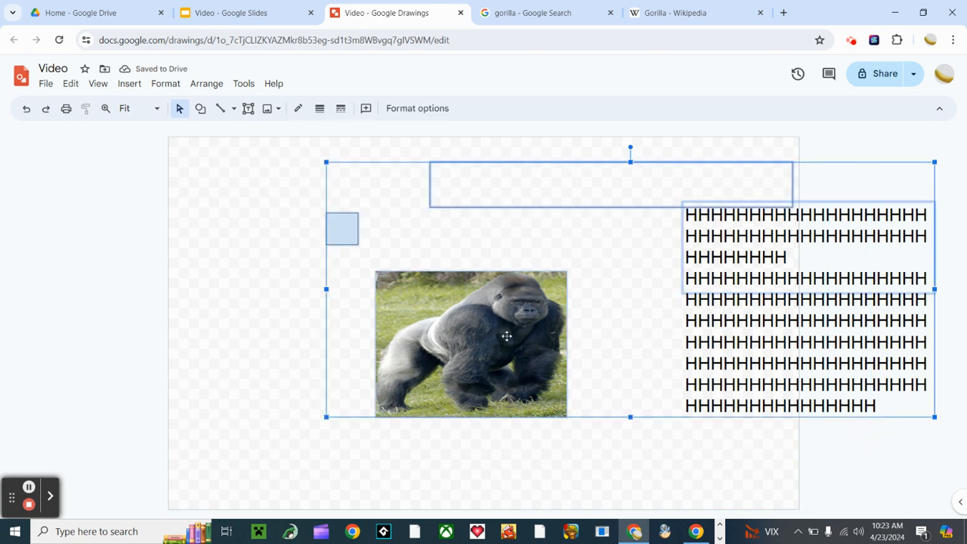
{"action": "mouse_move", "coordinate": [506, 335]}
{"action": "left_mouse_down"}
{"action": "mouse_move", "coordinate": [294, 324]}
{"action": "mouse_move", "coordinate": [348, 367]}
{"action": "mouse_move", "coordinate": [313, 318]}
{"action": "mouse_move", "coordinate": [494, 324]}
{"action": "mouse_move", "coordinate": [504, 336]}
{"action": "left_mouse_up"}
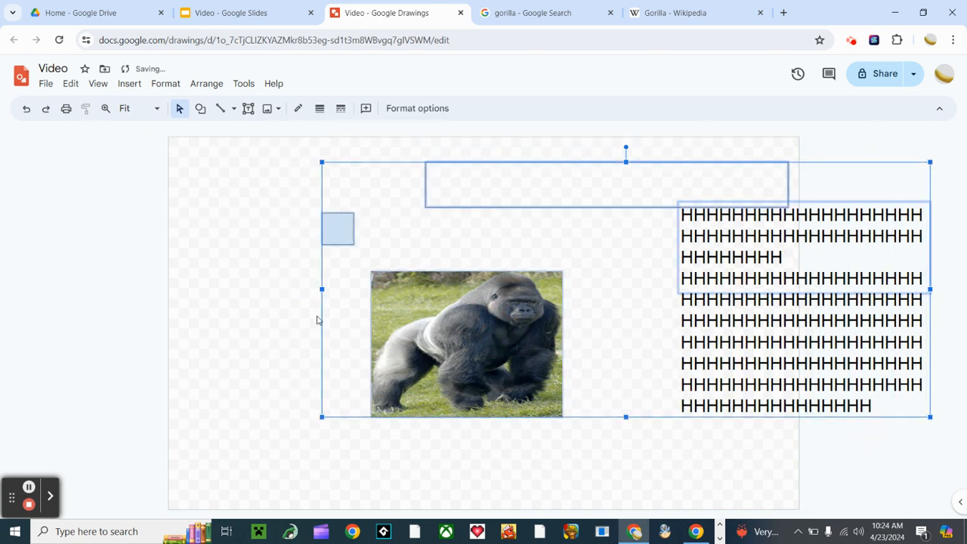
{"action": "left_click", "coordinate": [265, 324]}
Step: Move only the gorilla picture left in small increments until it extends past the blue square's left side
{"action": "left_click", "coordinate": [403, 343]}
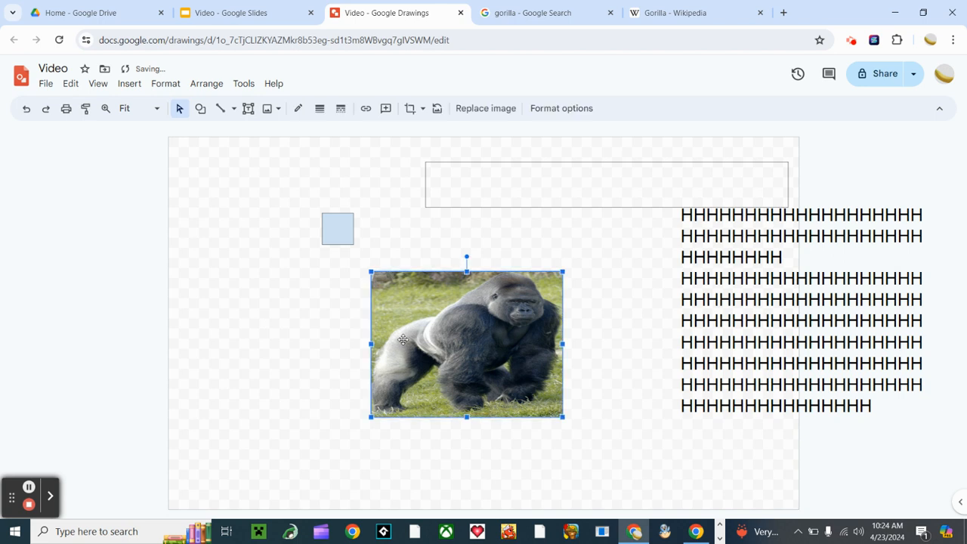
{"action": "key", "text": "Left"}
{"action": "key", "text": "Left"}
{"action": "key", "text": "Left"}
{"action": "key", "text": "Left"}
{"action": "key", "text": "Left"}
{"action": "key", "text": "Left"}
{"action": "key", "text": "Left"}
{"action": "key", "text": "Left"}
{"action": "key", "text": "Left"}
{"action": "key", "text": "Left"}
{"action": "key", "text": "Left"}
{"action": "key", "text": "Left"}
{"action": "key", "text": "Left"}
{"action": "key", "text": "Left"}
{"action": "key", "text": "Left"}
{"action": "key", "text": "Left"}
{"action": "key", "text": "Left"}
{"action": "key", "text": "Left"}
{"action": "key", "text": "Left"}
{"action": "key", "text": "Left"}
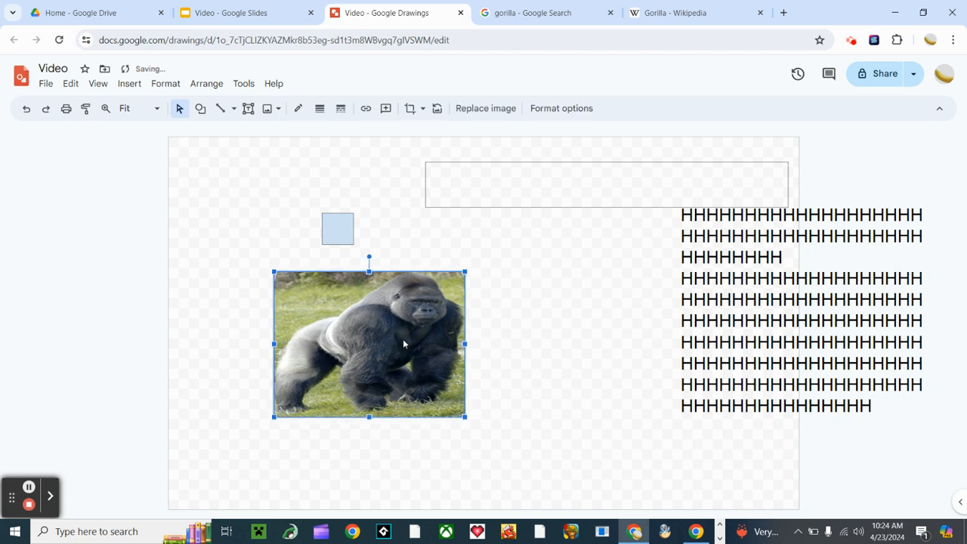
{"action": "key", "text": "Left"}
{"action": "key", "text": "Left"}
{"action": "key", "text": "Left"}
{"action": "key", "text": "Left"}
Step: Nudge the gorilla picture back to the right, then up and down, so it sits just below the blue square
{"action": "key", "text": "Right"}
{"action": "key", "text": "Right"}
{"action": "key", "text": "Right"}
{"action": "key", "text": "Right"}
{"action": "key", "text": "Right"}
{"action": "key", "text": "Right"}
{"action": "key", "text": "Right"}
{"action": "key", "text": "Right"}
{"action": "key", "text": "Right"}
{"action": "key", "text": "Right"}
{"action": "key", "text": "Right"}
{"action": "key", "text": "Right"}
{"action": "key", "text": "Right"}
{"action": "key", "text": "Right"}
{"action": "key", "text": "Right"}
{"action": "key", "text": "Right"}
{"action": "key", "text": "Up"}
{"action": "key", "text": "Up"}
{"action": "key", "text": "Up"}
{"action": "key", "text": "Up"}
{"action": "key", "text": "Up"}
{"action": "key", "text": "Up"}
{"action": "key", "text": "Down"}
{"action": "key", "text": "Down"}
{"action": "key", "text": "Down"}
{"action": "key", "text": "Down"}
{"action": "key", "text": "Down"}
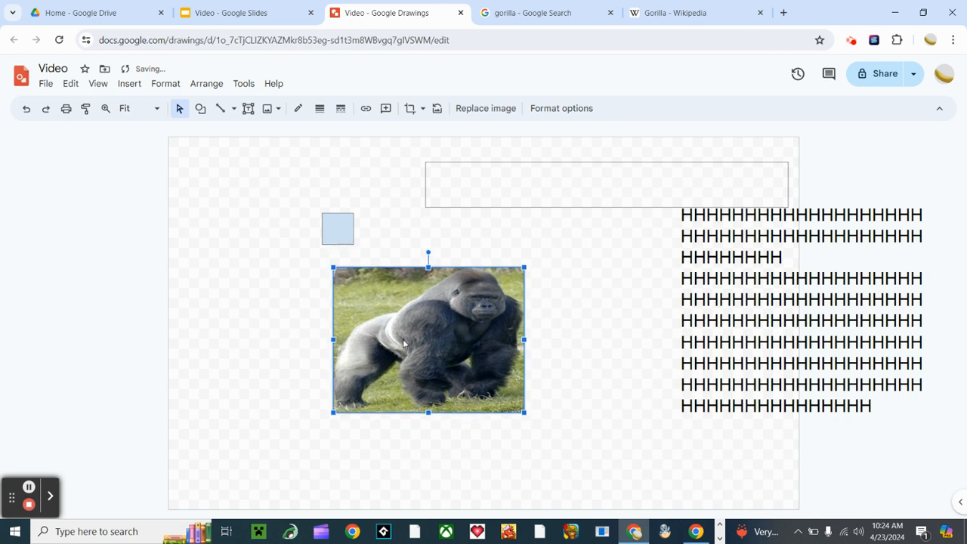
Step: Duplicate the gorilla picture and nudge the copy up and left until it exactly covers the original
{"action": "key", "text": "Right"}
{"action": "key", "text": "Down"}
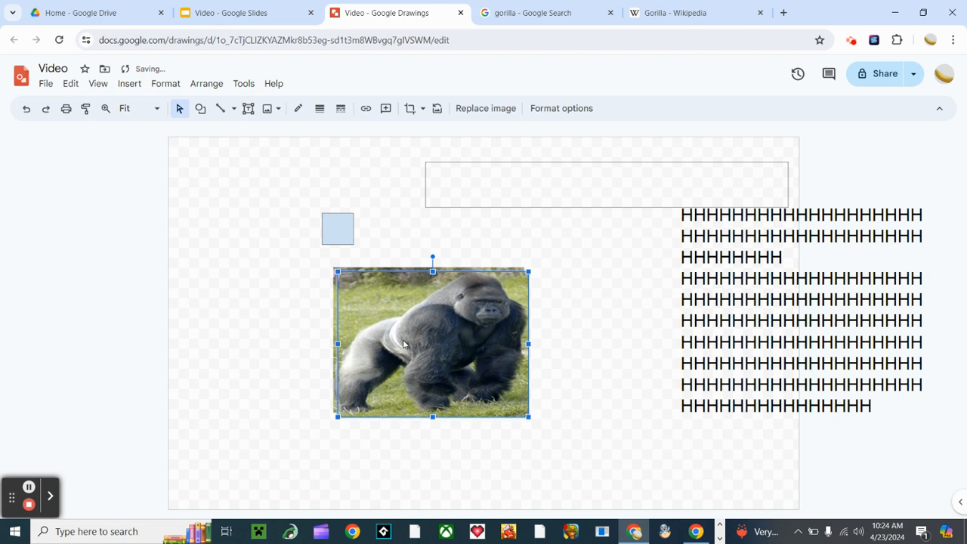
{"action": "key", "text": "Escape"}
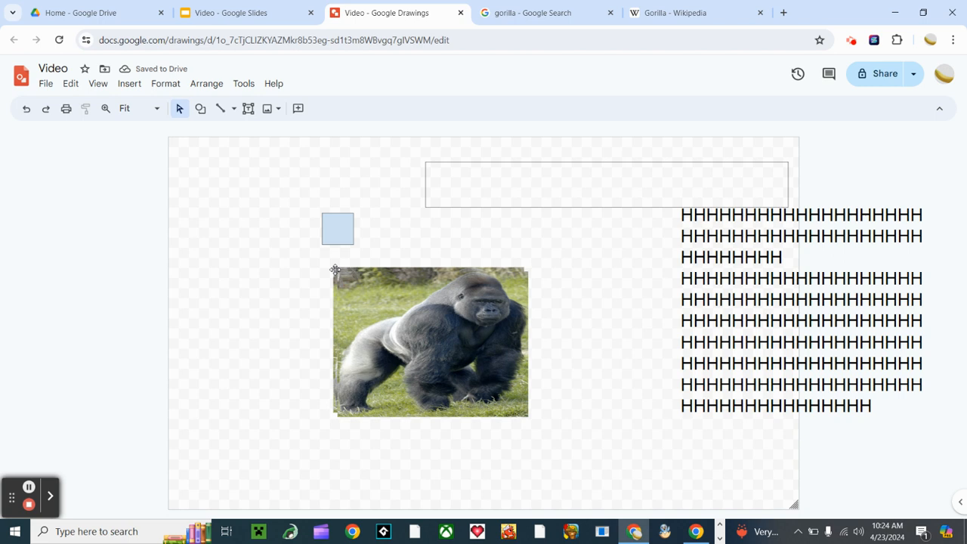
{"action": "left_click", "coordinate": [351, 294]}
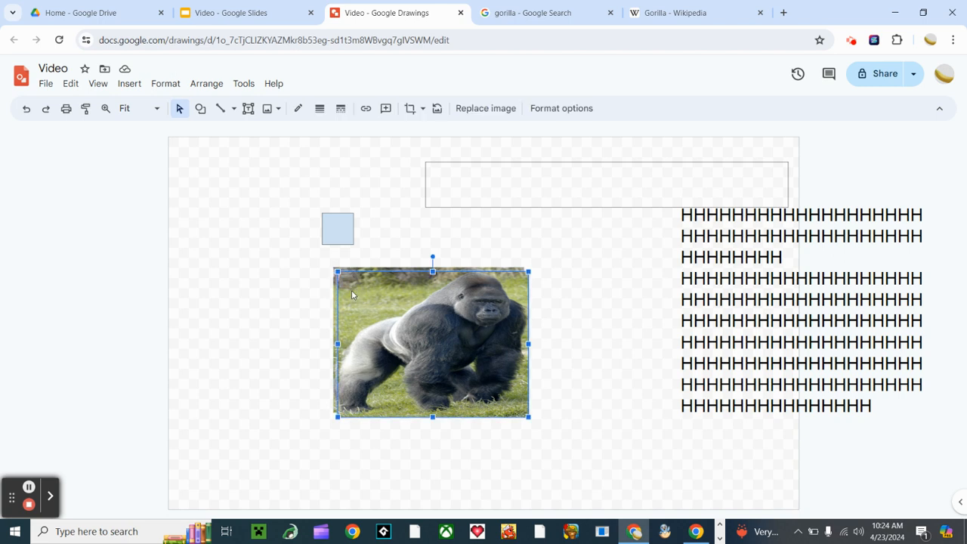
{"action": "key", "text": "Left"}
{"action": "key", "text": "Up"}
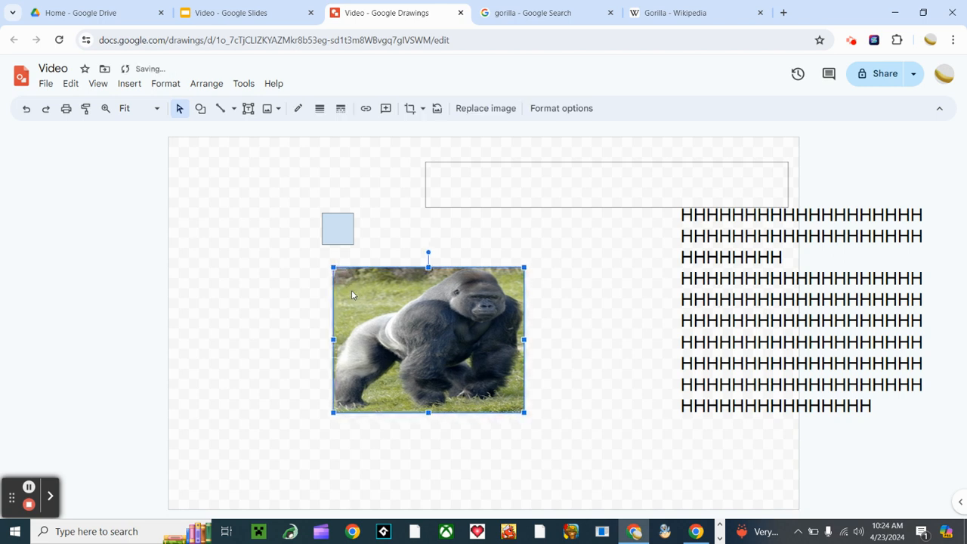
Step: Duplicate the gorilla picture repeatedly to build a diagonal cascade of copies
{"action": "key", "text": "ctrl+d"}
{"action": "key", "text": "ctrl+d"}
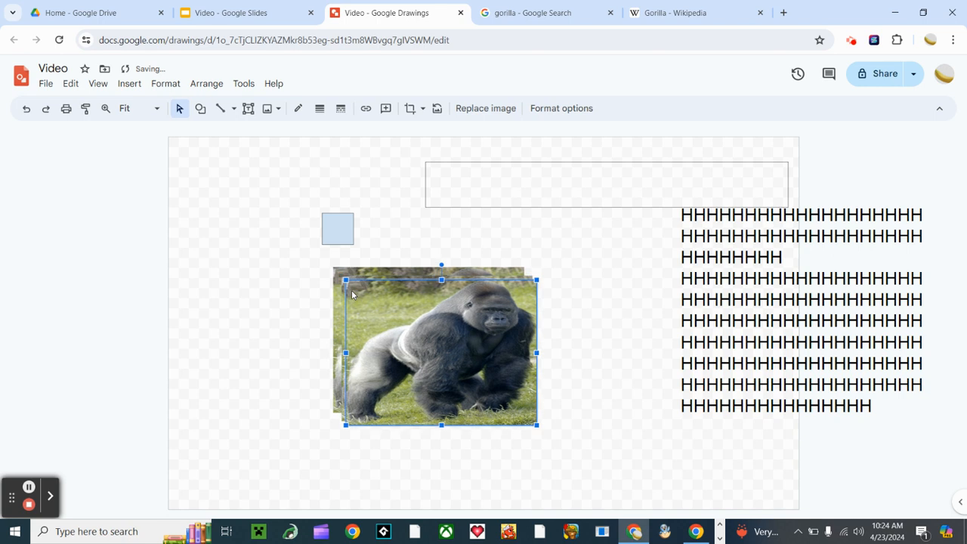
{"action": "key", "text": "ctrl+d"}
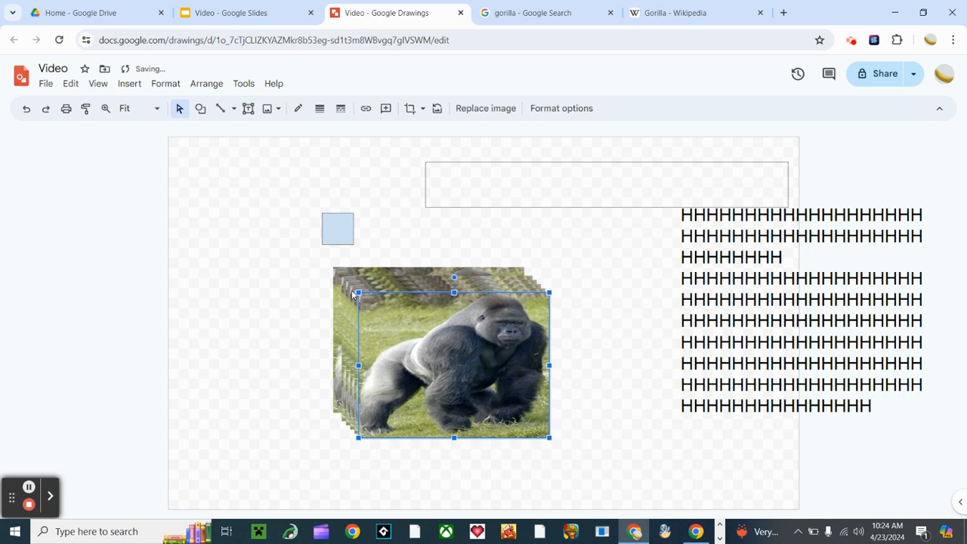
Step: Nudge the cascaded gorilla copy nearest the original left and up onto it
{"action": "left_click", "coordinate": [341, 277]}
{"action": "left_click", "coordinate": [342, 277]}
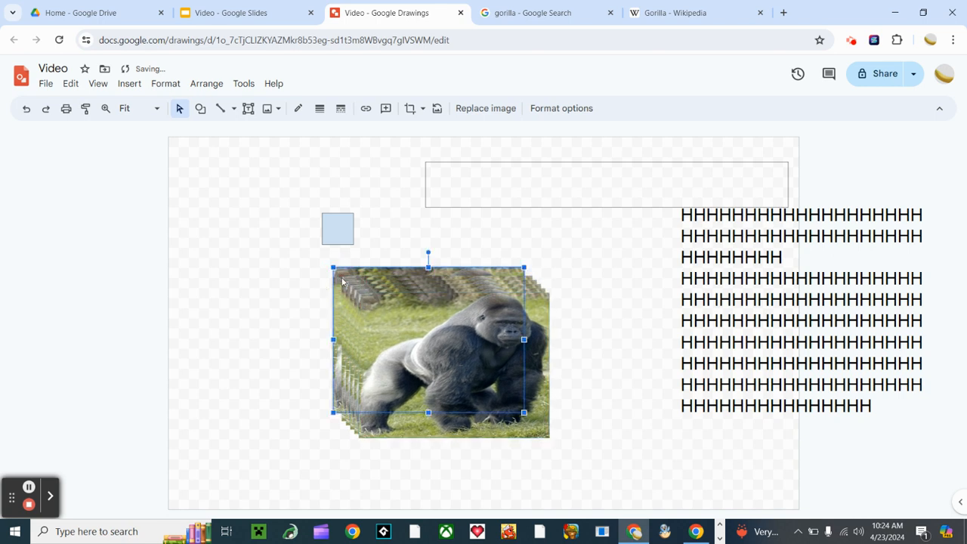
{"action": "key", "text": "Left"}
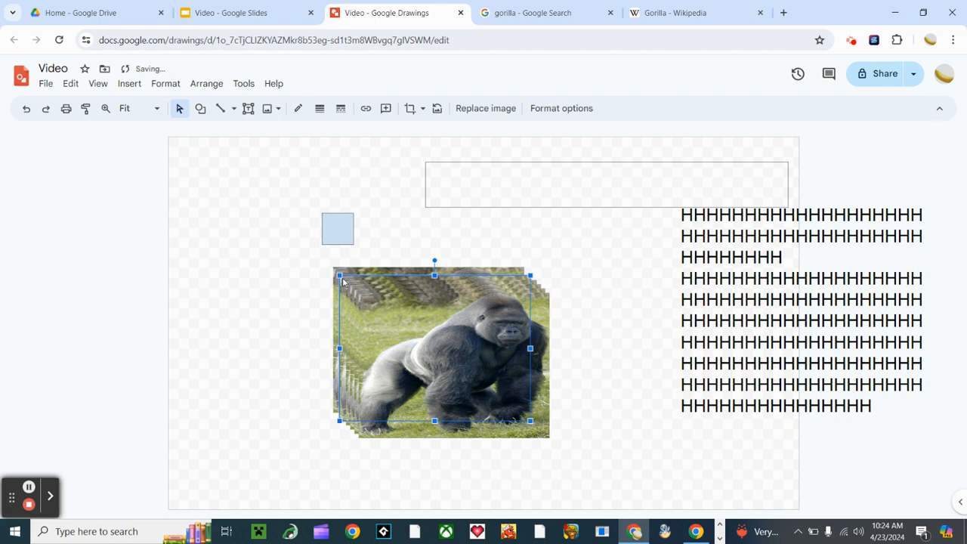
{"action": "key", "text": "Left"}
{"action": "key", "text": "Left"}
{"action": "key", "text": "Left"}
{"action": "key", "text": "Up"}
{"action": "key", "text": "Up"}
{"action": "key", "text": "Up"}
{"action": "key", "text": "Up"}
Step: Select the next gorilla copy in the cascade and nudge it left and up to line up with the original's edges
{"action": "left_click", "coordinate": [356, 281]}
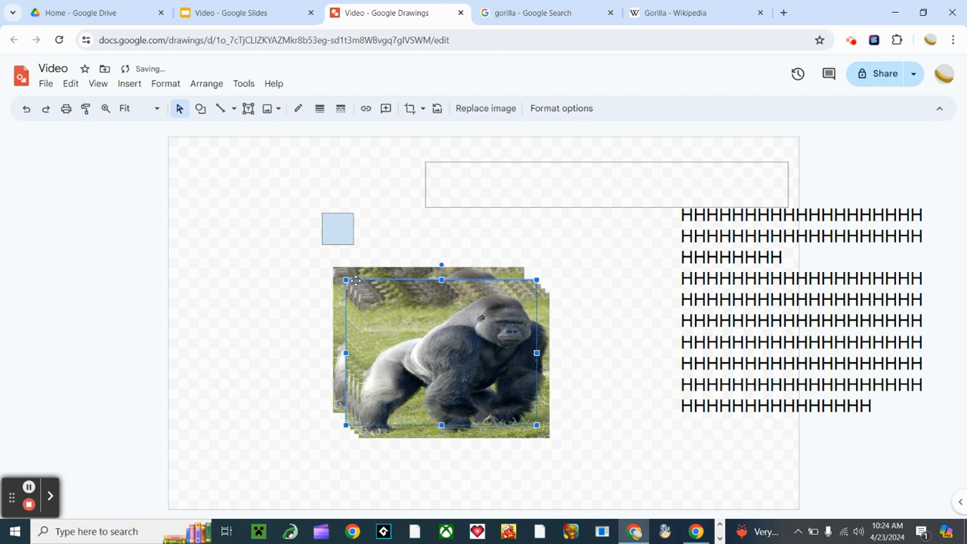
{"action": "key", "text": "Left"}
{"action": "key", "text": "Left"}
{"action": "key", "text": "Left"}
{"action": "key", "text": "Left"}
{"action": "key", "text": "Left"}
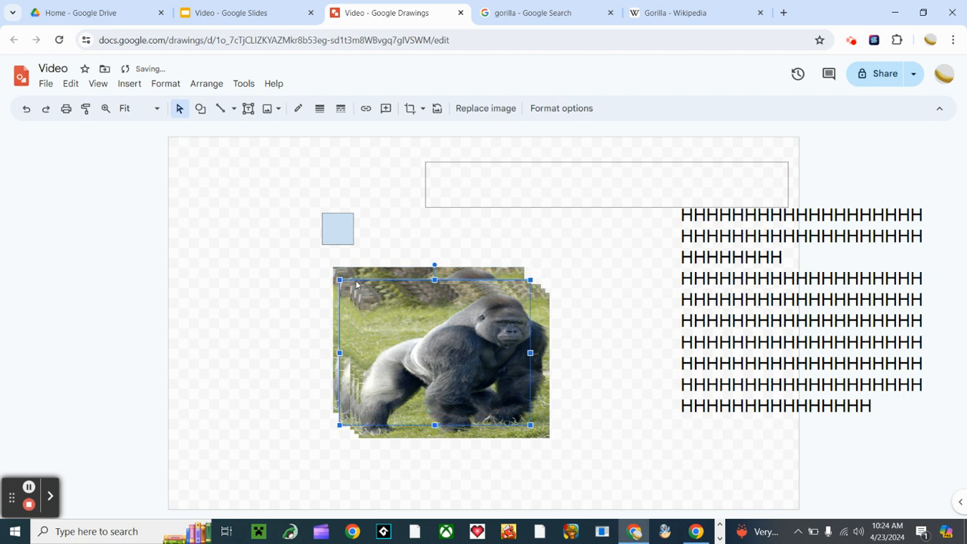
{"action": "key", "text": "Left"}
{"action": "key", "text": "Up"}
{"action": "key", "text": "Up"}
{"action": "key", "text": "Up"}
{"action": "key", "text": "Up"}
{"action": "key", "text": "Up"}
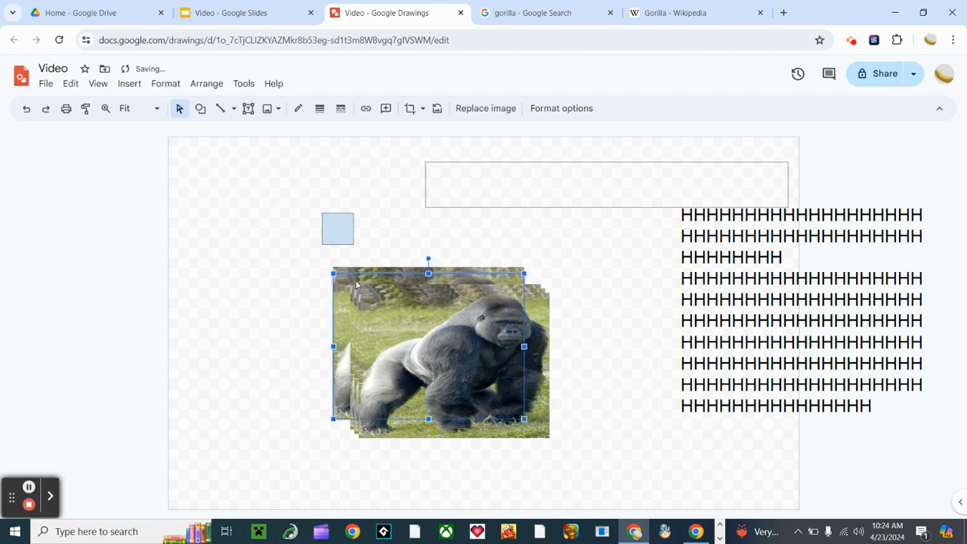
{"action": "key", "text": "Up"}
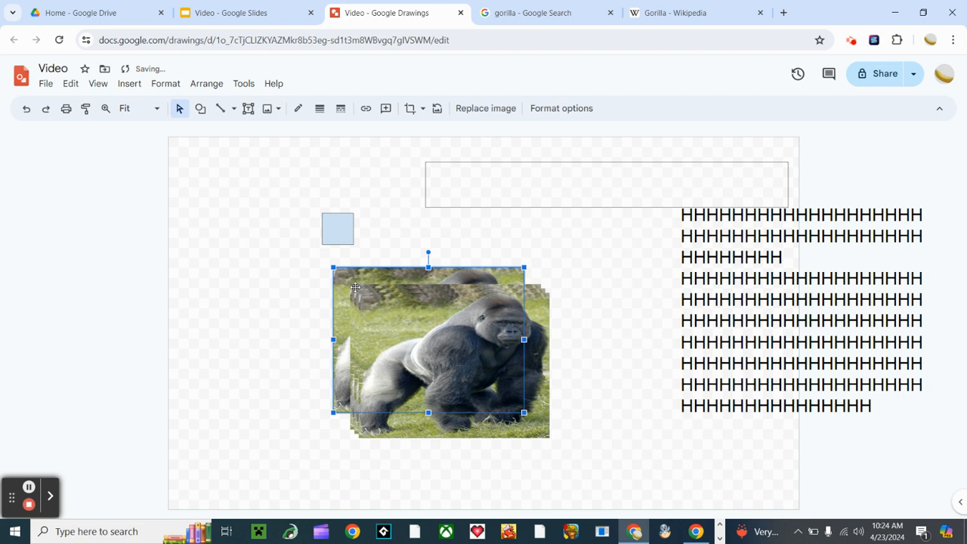
Step: Bring another offset gorilla copy left and up in small increments to stack it on the aligned pictures
{"action": "left_click", "coordinate": [352, 289]}
{"action": "key", "text": "Left"}
{"action": "key", "text": "Left"}
{"action": "key", "text": "Left"}
{"action": "key", "text": "Left"}
{"action": "key", "text": "Left"}
{"action": "key", "text": "Left"}
{"action": "key", "text": "Left"}
{"action": "key", "text": "Left"}
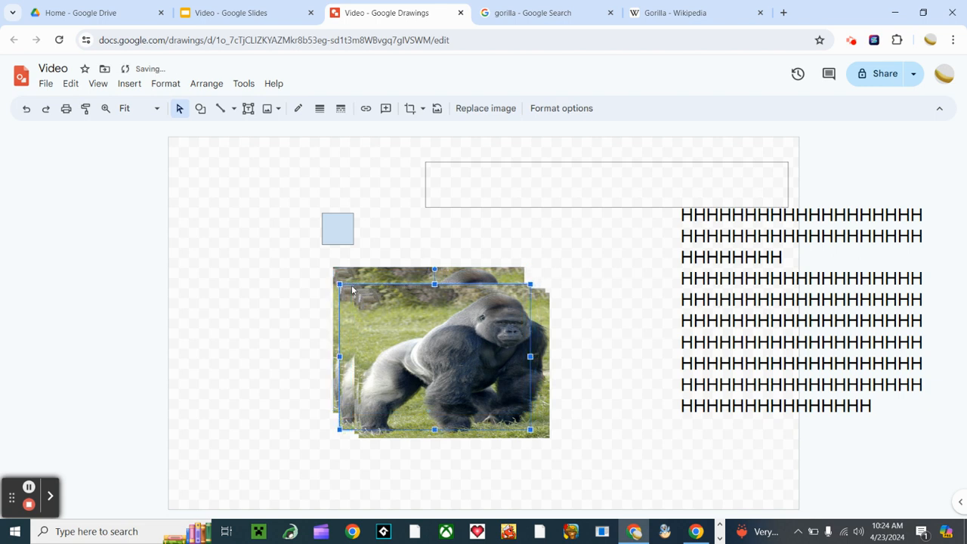
{"action": "key", "text": "Up"}
{"action": "key", "text": "Up"}
{"action": "key", "text": "Up"}
{"action": "key", "text": "Up"}
{"action": "key", "text": "Up"}
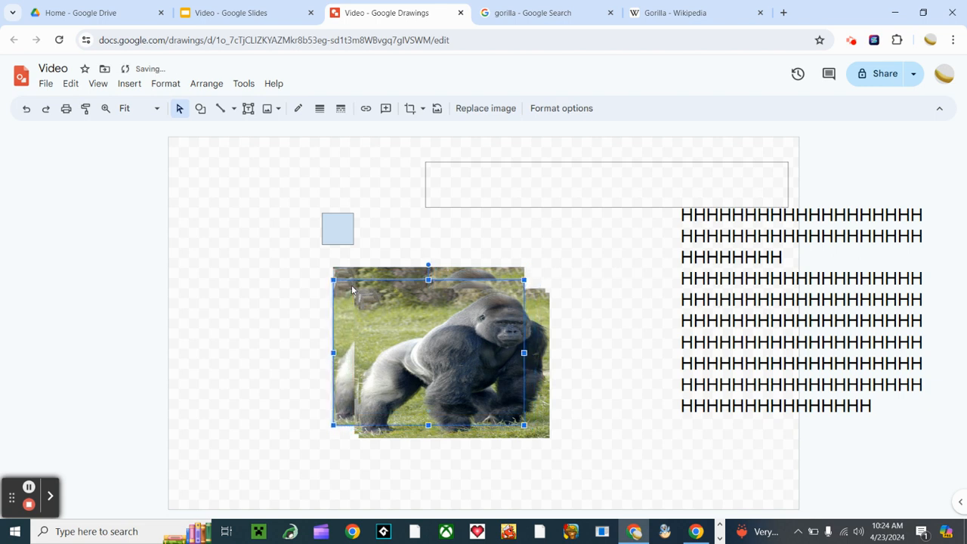
{"action": "key", "text": "Up"}
{"action": "key", "text": "Up"}
{"action": "key", "text": "Up"}
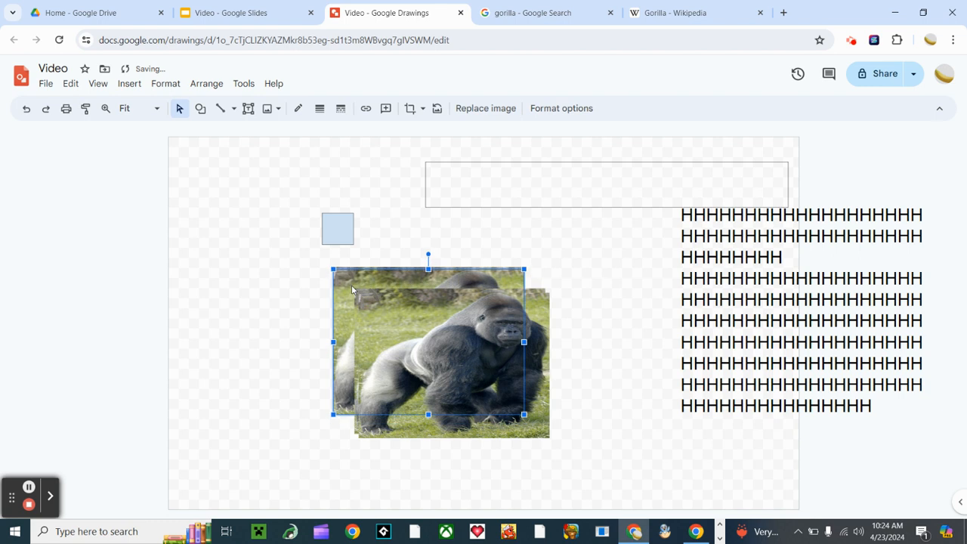
{"action": "key", "text": "Up"}
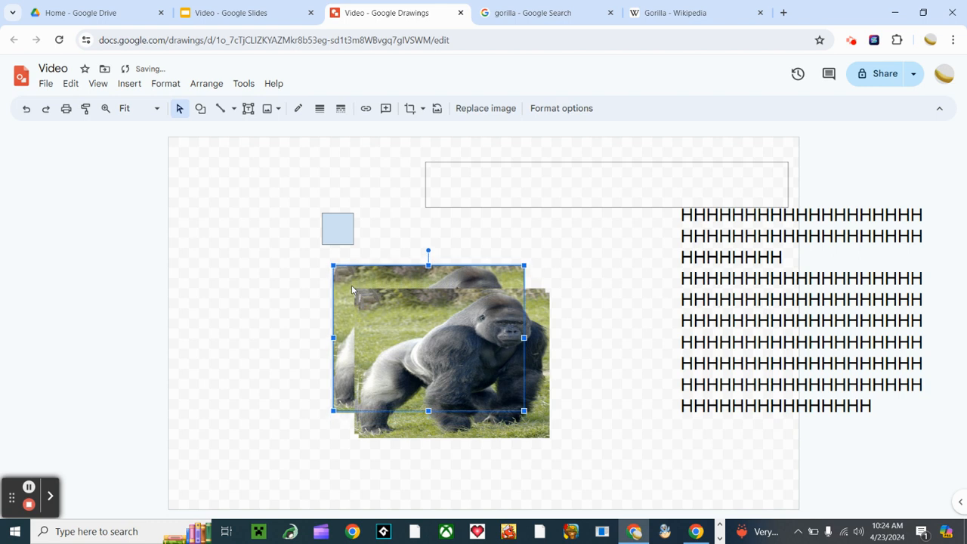
Step: Nudge the second-to-last offset gorilla copy onto the aligned stack and delete the frontmost offset copy
{"action": "left_click", "coordinate": [355, 293]}
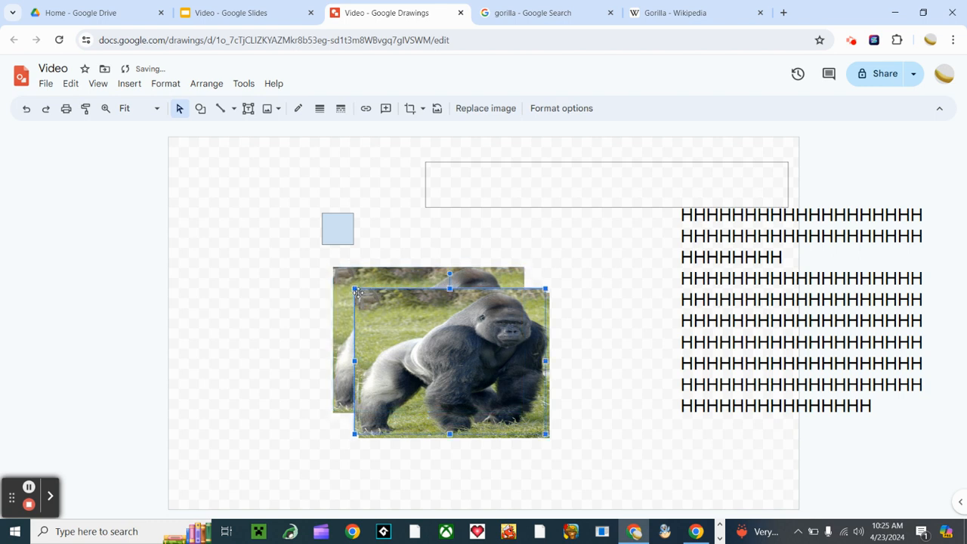
{"action": "key", "text": "Left"}
{"action": "key", "text": "Left"}
{"action": "key", "text": "Left"}
{"action": "key", "text": "Left"}
{"action": "key", "text": "Left"}
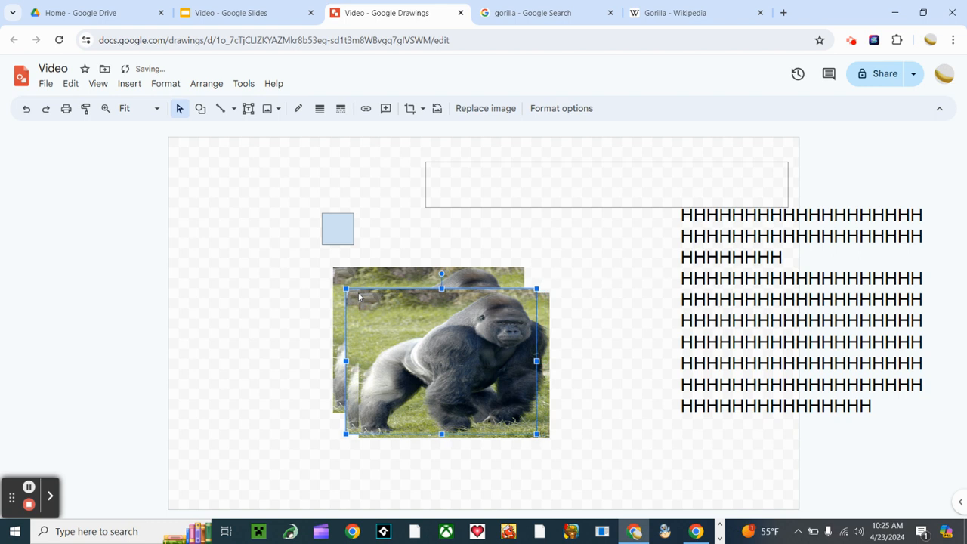
{"action": "key", "text": "Left"}
{"action": "key", "text": "Left"}
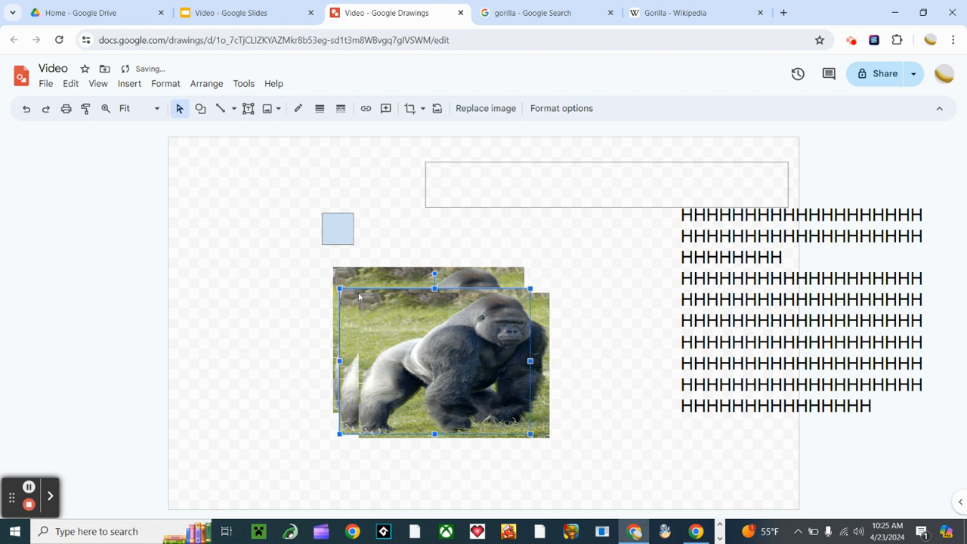
{"action": "key", "text": "Left"}
{"action": "key", "text": "Left"}
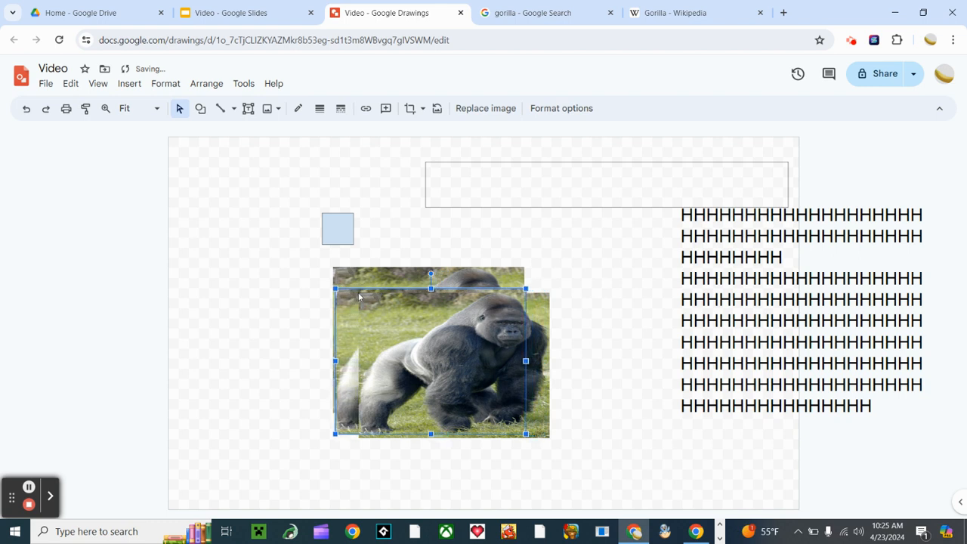
{"action": "key", "text": "Left"}
{"action": "key", "text": "Up"}
{"action": "key", "text": "Up"}
{"action": "key", "text": "Up"}
{"action": "key", "text": "Up"}
{"action": "key", "text": "Up"}
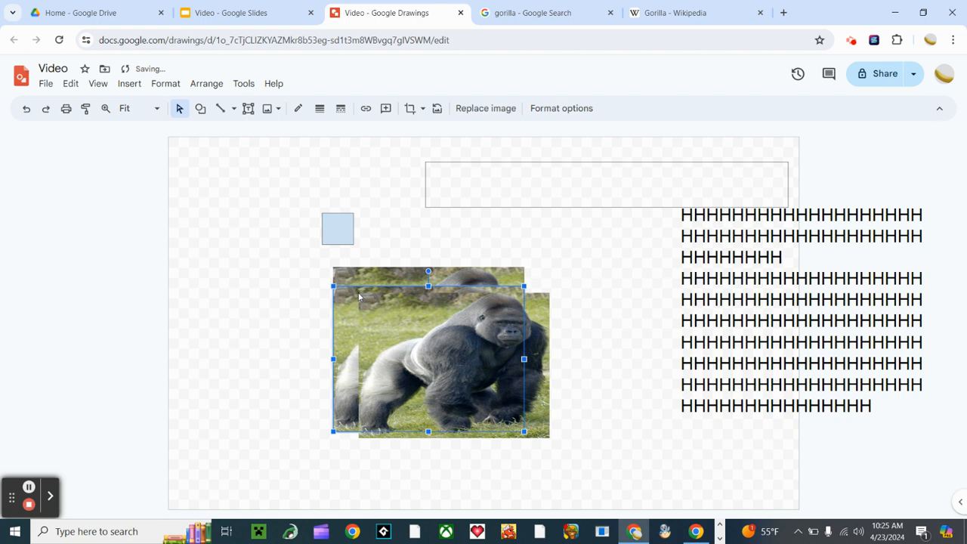
{"action": "key", "text": "Up"}
{"action": "key", "text": "Up"}
{"action": "key", "text": "Up"}
{"action": "key", "text": "Up"}
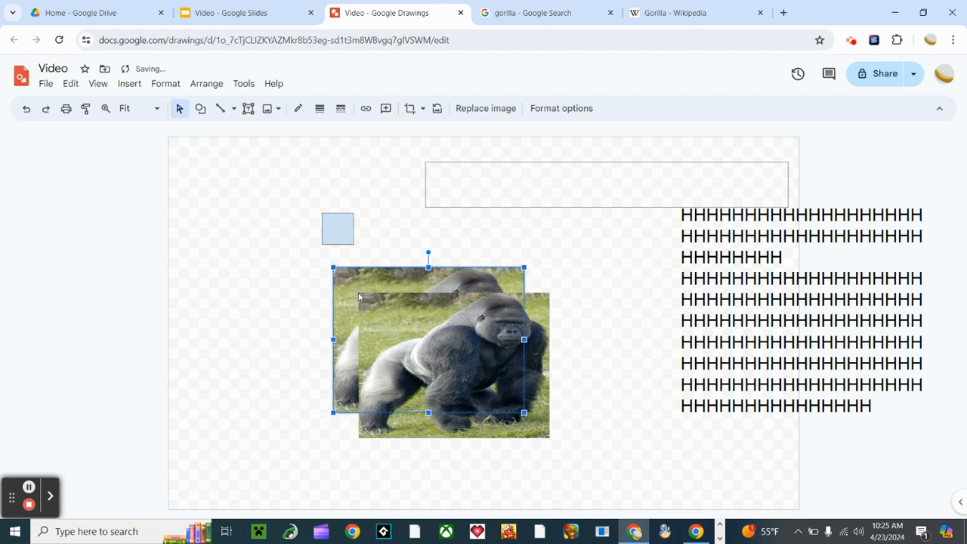
{"action": "left_click", "coordinate": [385, 303]}
{"action": "key", "text": "Delete"}
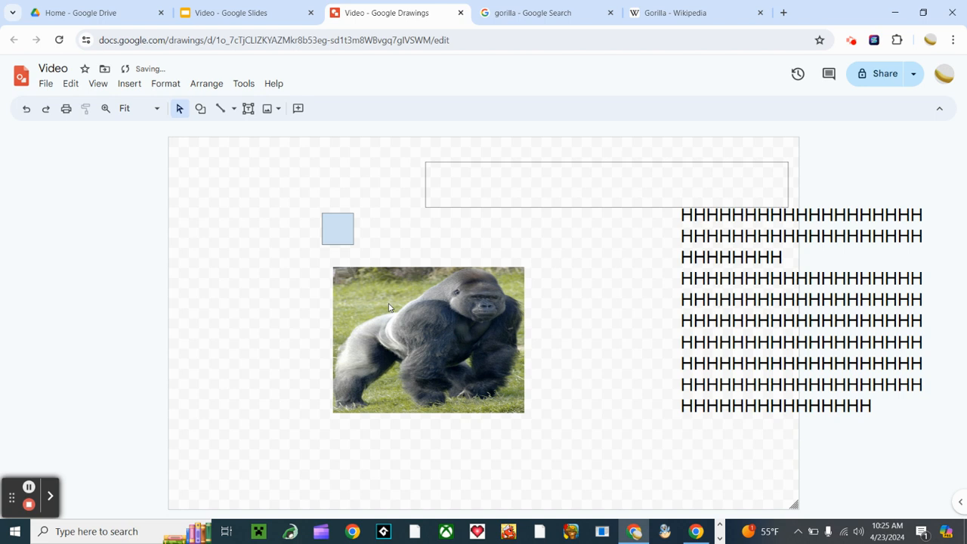
Step: Nudge the top gorilla picture right and down to expose the copies beneath, then return it to the stack
{"action": "left_click", "coordinate": [468, 297]}
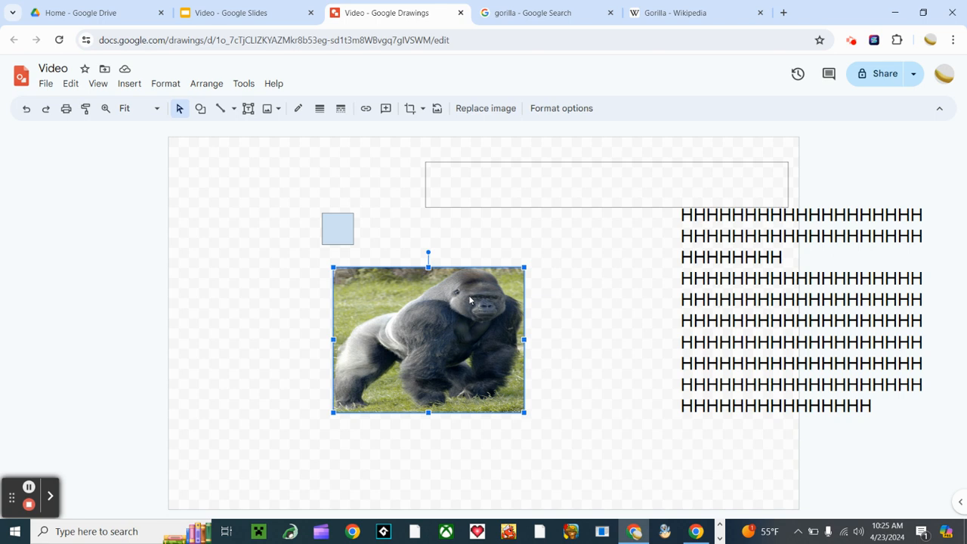
{"action": "key", "text": "Right"}
{"action": "key", "text": "Right"}
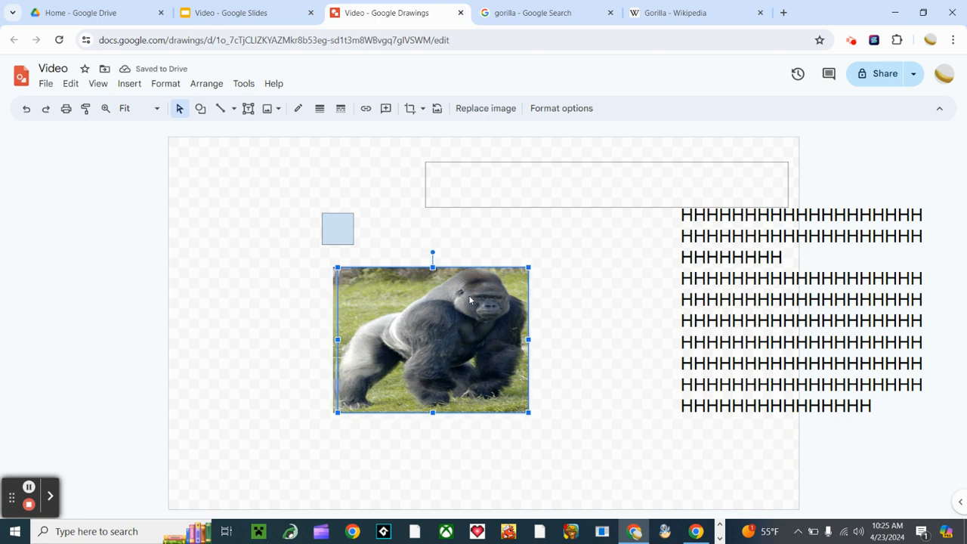
{"action": "key", "text": "Down"}
{"action": "key", "text": "Down"}
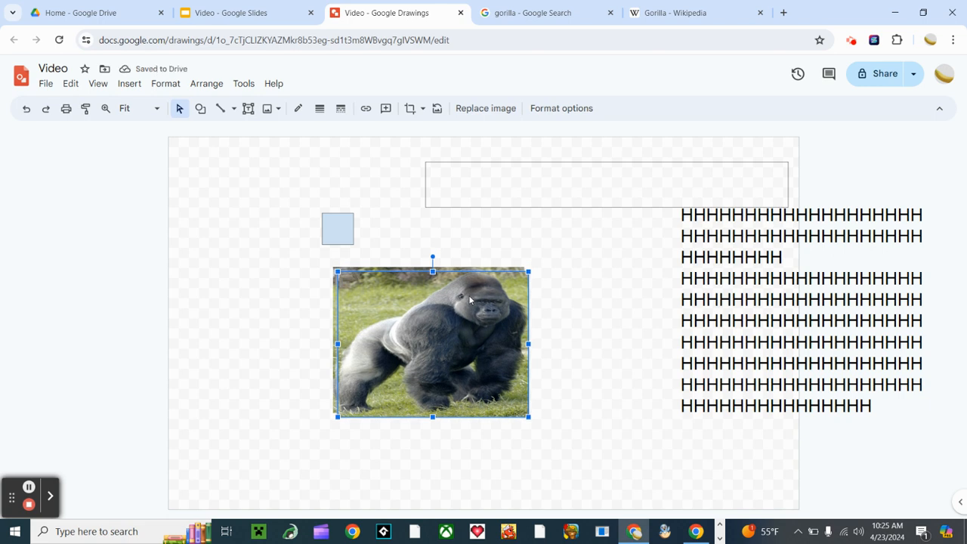
{"action": "key", "text": "Up"}
{"action": "key", "text": "Up"}
{"action": "key", "text": "Left"}
{"action": "key", "text": "Left"}
Step: Delete all the stacked gorilla pictures from the canvas
{"action": "left_click", "coordinate": [469, 295], "text": "shift"}
{"action": "left_click", "coordinate": [469, 295], "text": "shift"}
{"action": "left_click", "coordinate": [469, 295], "text": "shift"}
{"action": "left_click", "coordinate": [469, 295], "text": "shift"}
{"action": "left_click", "coordinate": [469, 295], "text": "shift"}
{"action": "left_click", "coordinate": [469, 295], "text": "shift"}
{"action": "left_click", "coordinate": [469, 295], "text": "shift"}
{"action": "left_click", "coordinate": [469, 300], "text": "shift"}
{"action": "left_click", "coordinate": [469, 300], "text": "shift"}
{"action": "left_click", "coordinate": [469, 300], "text": "shift"}
{"action": "key", "text": "Delete"}
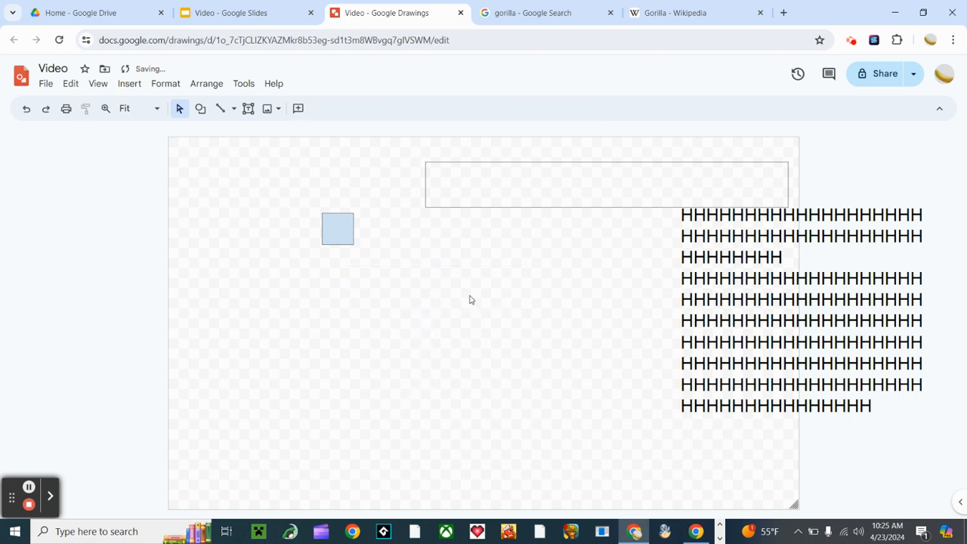
Step: Undo the last gorilla deletion and move the restored picture right, beneath the outlined box
{"action": "key", "text": "ctrl+z"}
{"action": "left_click_drag", "start_coordinate": [469, 299], "coordinate": [561, 284]}
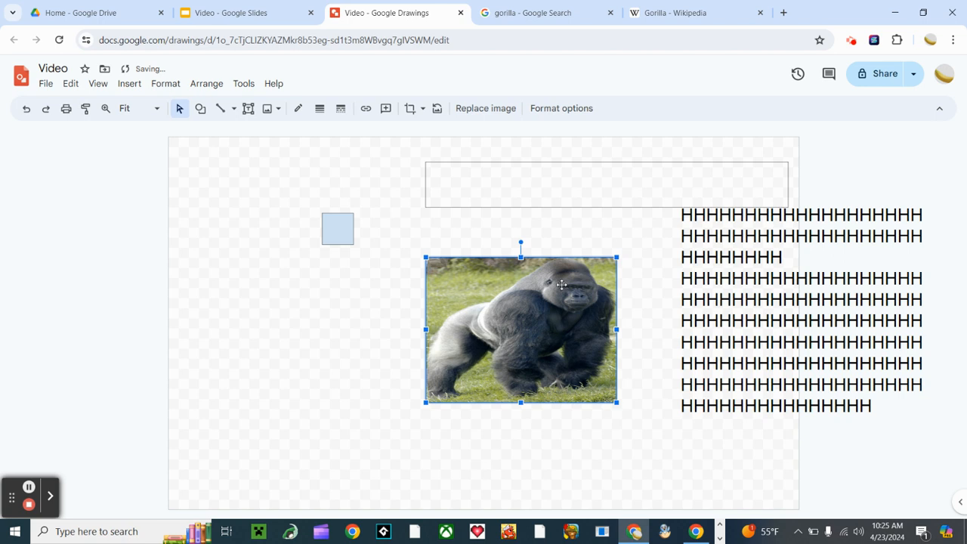
Step: Delete the gorilla picture and undo the deletion, repeating the cycle twice
{"action": "key", "text": "Delete"}
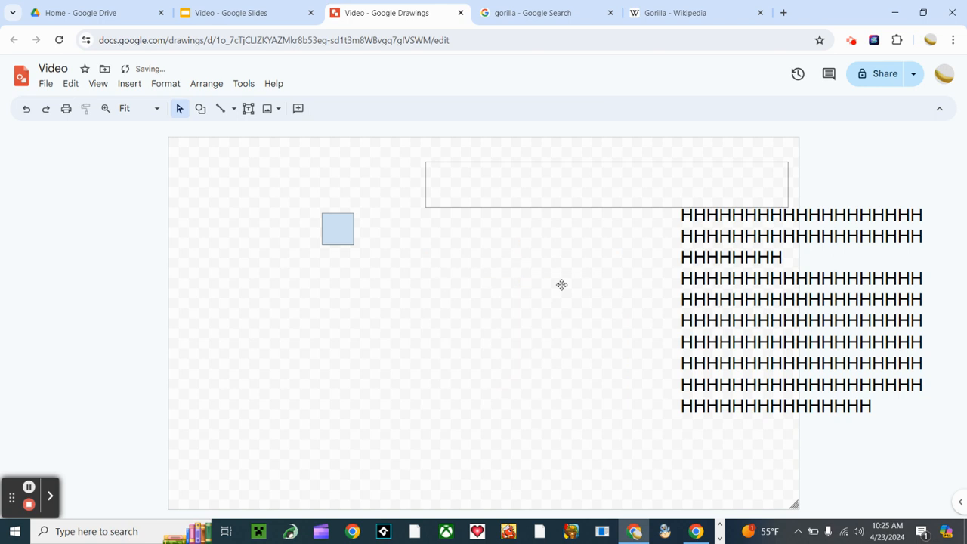
{"action": "key", "text": "ctrl+z"}
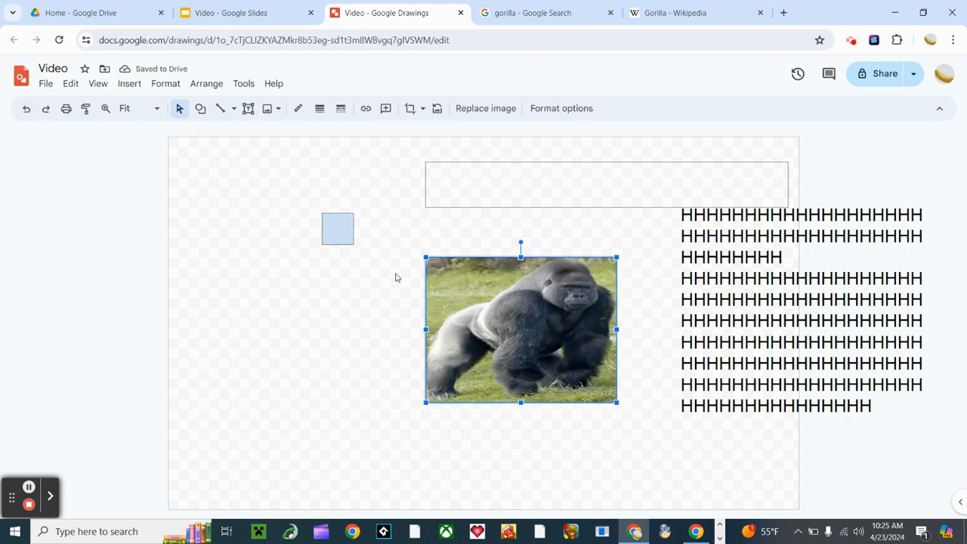
{"action": "key", "text": "Delete"}
{"action": "key", "text": "ctrl+z"}
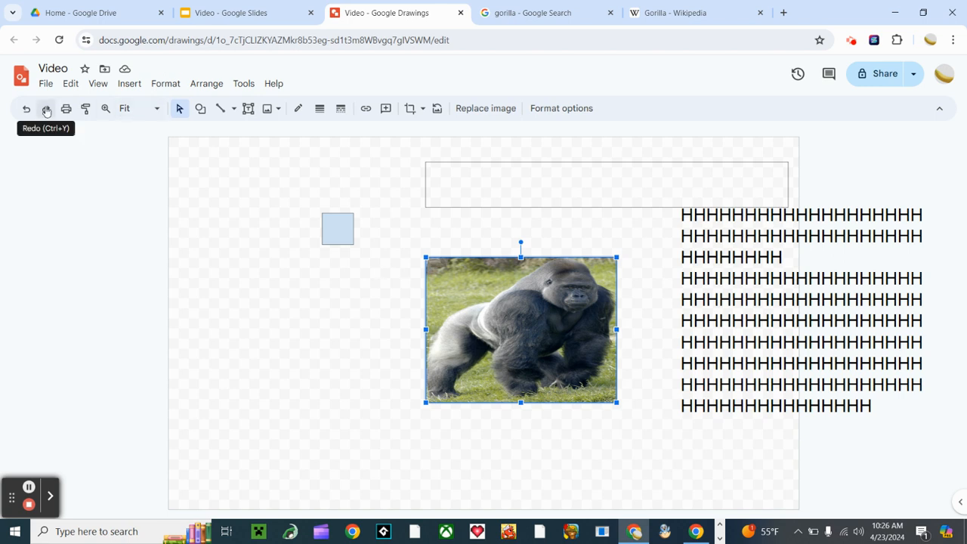
Step: Undo and redo the last change to the gorilla picture three times in a row
{"action": "key", "text": "ctrl+z"}
{"action": "key", "text": "ctrl+y"}
{"action": "key", "text": "ctrl+z"}
{"action": "key", "text": "ctrl+y"}
{"action": "key", "text": "ctrl+z"}
{"action": "key", "text": "ctrl+y"}
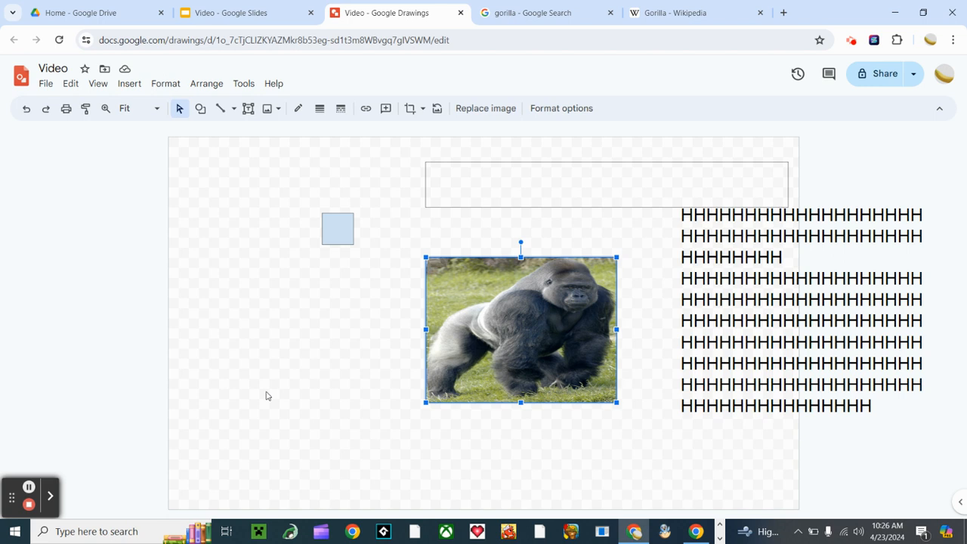
Step: Nudge the gorilla picture straight left until it straddles the canvas's left edge
{"action": "key", "text": "Left"}
{"action": "key", "text": "Left"}
{"action": "key", "text": "Left"}
{"action": "key", "text": "Left"}
{"action": "key", "text": "Left"}
{"action": "key", "text": "Left"}
{"action": "key", "text": "Left"}
{"action": "key", "text": "Left"}
{"action": "key", "text": "Left"}
{"action": "key", "text": "Left"}
{"action": "key", "text": "Left"}
{"action": "key", "text": "Left"}
{"action": "key", "text": "Left"}
{"action": "key", "text": "Left"}
{"action": "key", "text": "Left"}
{"action": "key", "text": "Left"}
{"action": "key", "text": "Left"}
{"action": "key", "text": "Left"}
{"action": "key", "text": "Left"}
{"action": "key", "text": "Left"}
{"action": "key", "text": "Left"}
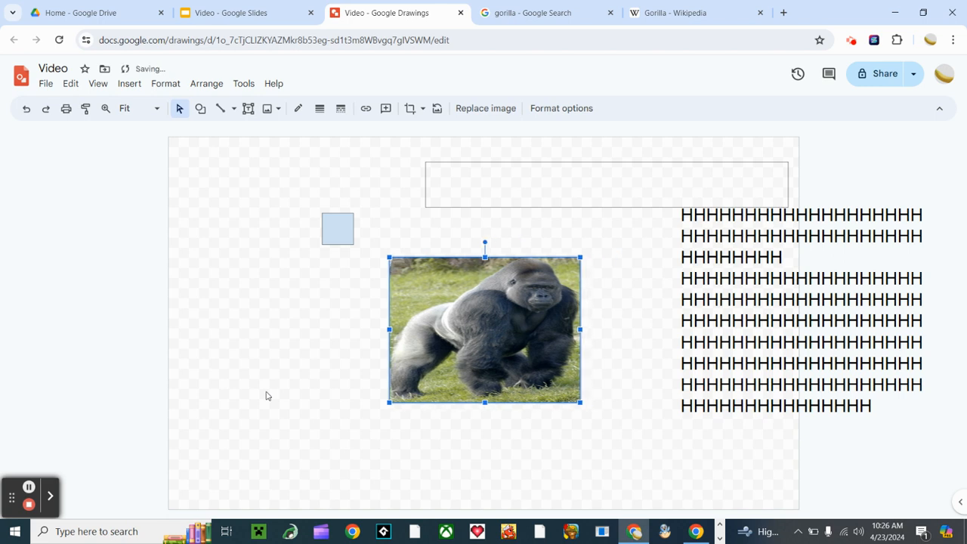
{"action": "key", "text": "Left"}
{"action": "key", "text": "Left"}
{"action": "key", "text": "Left"}
{"action": "key", "text": "Left"}
{"action": "key", "text": "Left"}
{"action": "key", "text": "Left"}
{"action": "key", "text": "Left"}
{"action": "key", "text": "Left"}
{"action": "key", "text": "Left"}
{"action": "key", "text": "Left"}
{"action": "key", "text": "Left"}
{"action": "key", "text": "Left"}
{"action": "key", "text": "Left"}
{"action": "key", "text": "Left"}
{"action": "key", "text": "Left"}
{"action": "key", "text": "Left"}
{"action": "key", "text": "Left"}
{"action": "key", "text": "Left"}
{"action": "key", "text": "Left"}
{"action": "key", "text": "Left"}
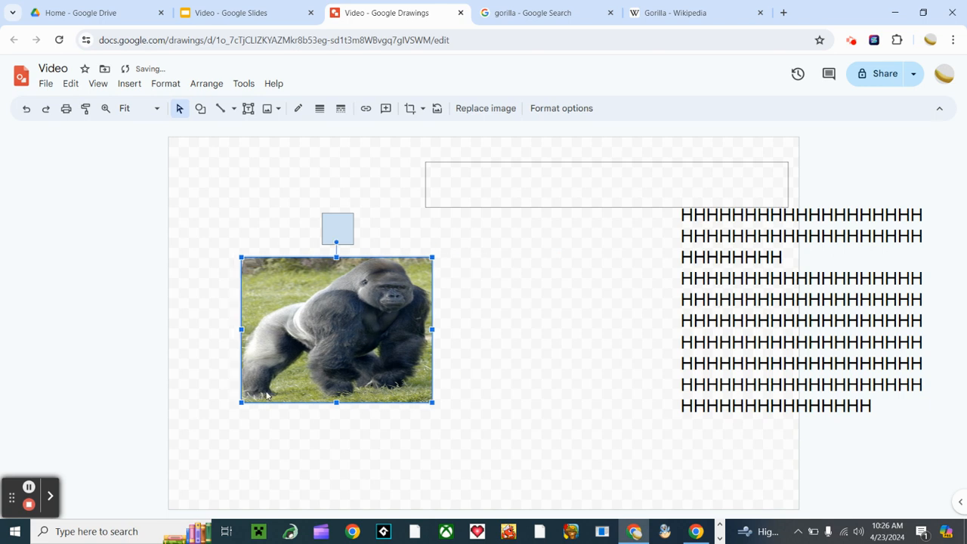
{"action": "key", "text": "Left"}
{"action": "key", "text": "Left"}
{"action": "key", "text": "Left"}
{"action": "key", "text": "Left"}
{"action": "key", "text": "Left"}
{"action": "key", "text": "Left"}
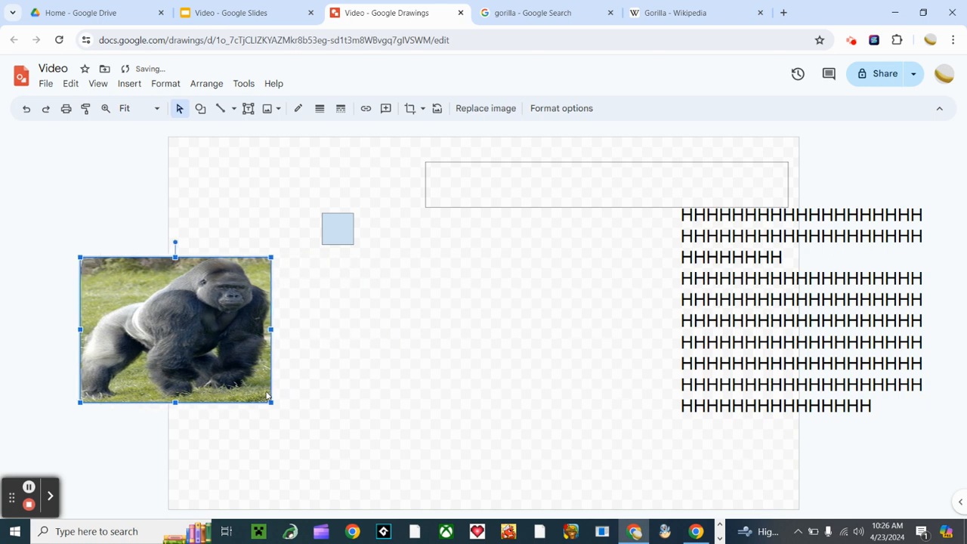
Step: Duplicate the gorilla picture and place the copy mid-canvas, nudging it left until its left edge lies below the small blue square
{"action": "key", "text": "ctrl+d"}
{"action": "left_click_drag", "start_coordinate": [266, 395], "coordinate": [612, 389]}
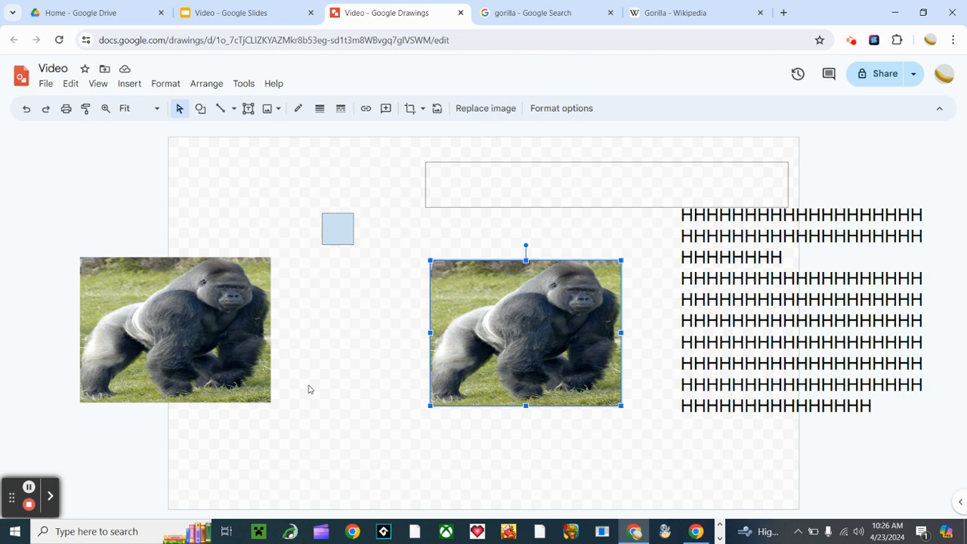
{"action": "key", "text": "Left"}
{"action": "key", "text": "Left"}
{"action": "key", "text": "Left"}
{"action": "key", "text": "Left"}
{"action": "key", "text": "Left"}
{"action": "key", "text": "Left"}
{"action": "key", "text": "Left"}
{"action": "key", "text": "Left"}
{"action": "key", "text": "Left"}
{"action": "key", "text": "Left"}
{"action": "key", "text": "Left"}
{"action": "key", "text": "Left"}
{"action": "key", "text": "Left"}
{"action": "key", "text": "Left"}
{"action": "key", "text": "Left"}
{"action": "key", "text": "Left"}
{"action": "key", "text": "Left"}
{"action": "key", "text": "Left"}
{"action": "key", "text": "Left"}
{"action": "key", "text": "Left"}
{"action": "key", "text": "Left"}
{"action": "key", "text": "Left"}
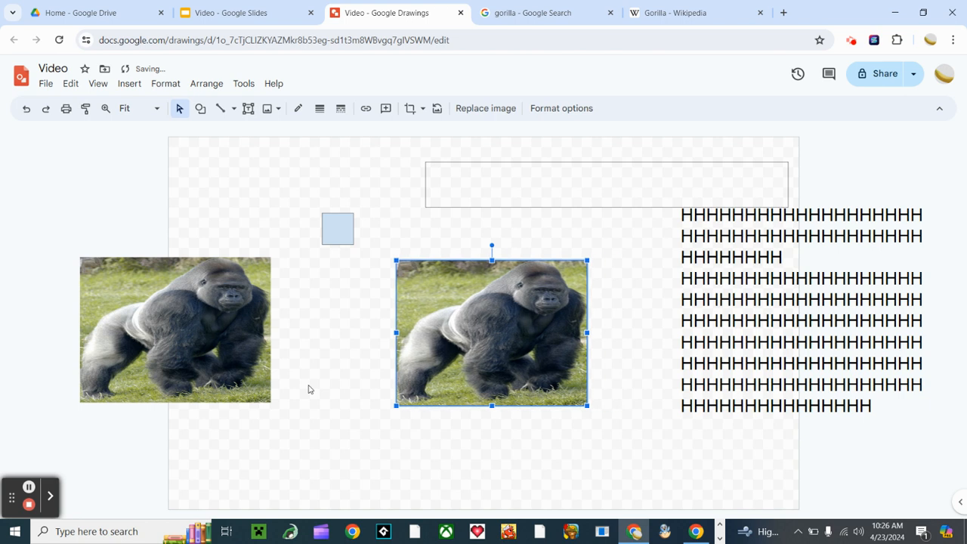
{"action": "key", "text": "Left"}
{"action": "key", "text": "Left"}
{"action": "key", "text": "Left"}
{"action": "key", "text": "Left"}
{"action": "key", "text": "Left"}
{"action": "key", "text": "Left"}
{"action": "key", "text": "Left"}
{"action": "key", "text": "Left"}
{"action": "key", "text": "Left"}
{"action": "key", "text": "Left"}
{"action": "key", "text": "Left"}
{"action": "key", "text": "Left"}
{"action": "key", "text": "Left"}
{"action": "key", "text": "Left"}
{"action": "key", "text": "Left"}
{"action": "key", "text": "Left"}
{"action": "key", "text": "Left"}
{"action": "key", "text": "Left"}
{"action": "key", "text": "Left"}
{"action": "key", "text": "Left"}
{"action": "key", "text": "Left"}
{"action": "key", "text": "Left"}
{"action": "key", "text": "Left"}
{"action": "key", "text": "Left"}
{"action": "key", "text": "Left"}
{"action": "key", "text": "Left"}
{"action": "key", "text": "Left"}
{"action": "key", "text": "Left"}
{"action": "key", "text": "Left"}
{"action": "key", "text": "Left"}
{"action": "key", "text": "Left"}
{"action": "key", "text": "Left"}
{"action": "key", "text": "Left"}
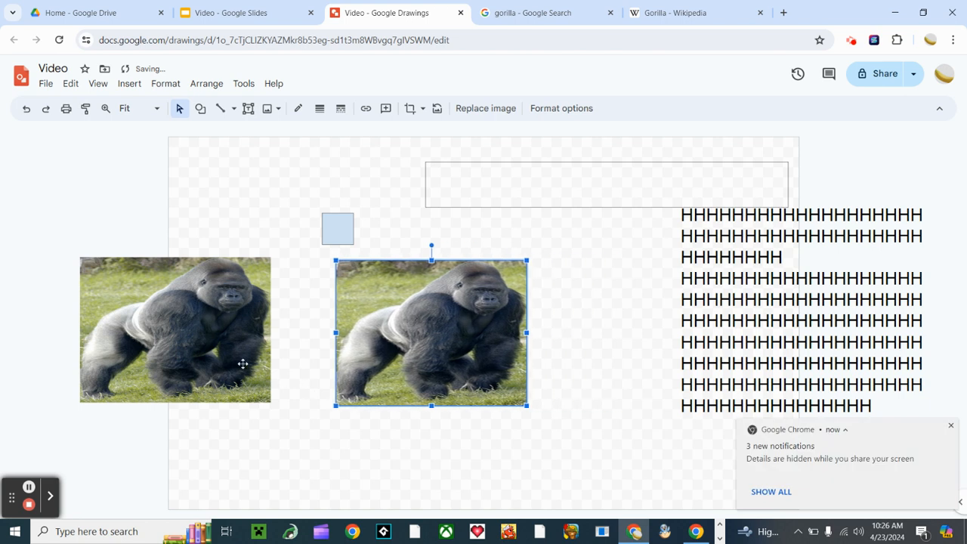
Step: Move the original gorilla picture from the canvas's left edge rightward until it lines up exactly with its copy
{"action": "left_click", "coordinate": [242, 363]}
{"action": "key", "text": "Right"}
{"action": "key", "text": "Right"}
{"action": "key", "text": "Right"}
{"action": "key", "text": "Right"}
{"action": "key", "text": "Right"}
{"action": "key", "text": "Right"}
{"action": "key", "text": "Right"}
{"action": "key", "text": "Right"}
{"action": "key", "text": "Right"}
{"action": "key", "text": "Right"}
{"action": "key", "text": "Right"}
{"action": "key", "text": "Right"}
{"action": "key", "text": "Right"}
{"action": "key", "text": "Right"}
{"action": "key", "text": "Right"}
{"action": "key", "text": "Right"}
{"action": "key", "text": "Right"}
{"action": "key", "text": "Right"}
{"action": "key", "text": "Right"}
{"action": "key", "text": "Right"}
{"action": "key", "text": "Right"}
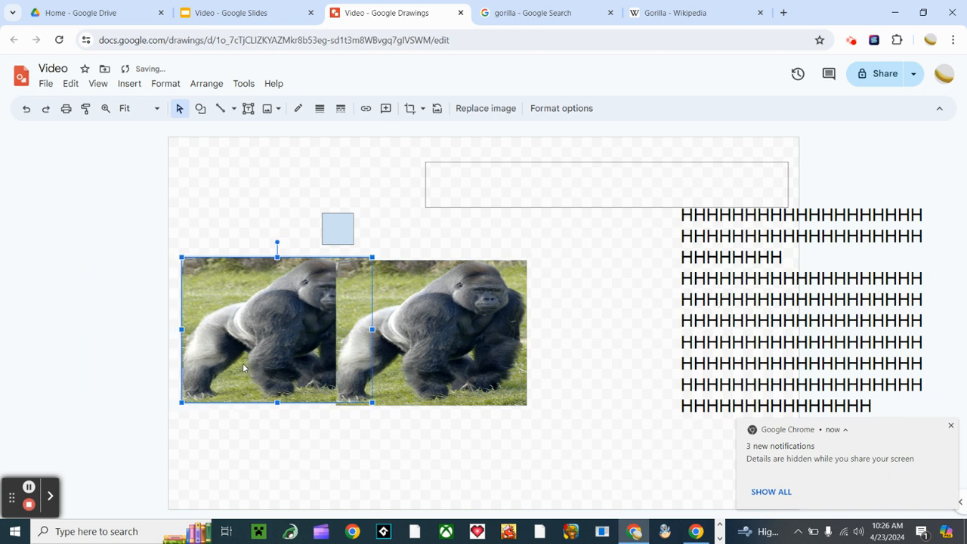
{"action": "key", "text": "Right"}
{"action": "key", "text": "Right"}
{"action": "key", "text": "Right"}
{"action": "key", "text": "Right"}
{"action": "key", "text": "Right"}
{"action": "key", "text": "Right"}
{"action": "key", "text": "Right"}
{"action": "key", "text": "Right"}
{"action": "key", "text": "Right"}
{"action": "key", "text": "Right"}
{"action": "key", "text": "Right"}
{"action": "key", "text": "Right"}
{"action": "key", "text": "Right"}
{"action": "key", "text": "Right"}
{"action": "key", "text": "Right"}
{"action": "key", "text": "Right"}
{"action": "key", "text": "Right"}
{"action": "key", "text": "Right"}
{"action": "key", "text": "Right"}
{"action": "key", "text": "Right"}
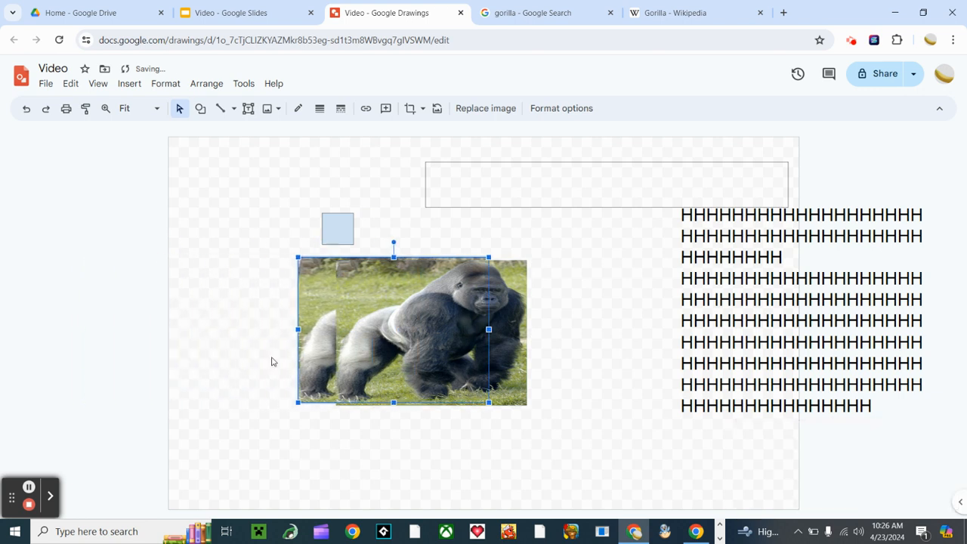
{"action": "left_click_drag", "start_coordinate": [314, 352], "coordinate": [353, 358]}
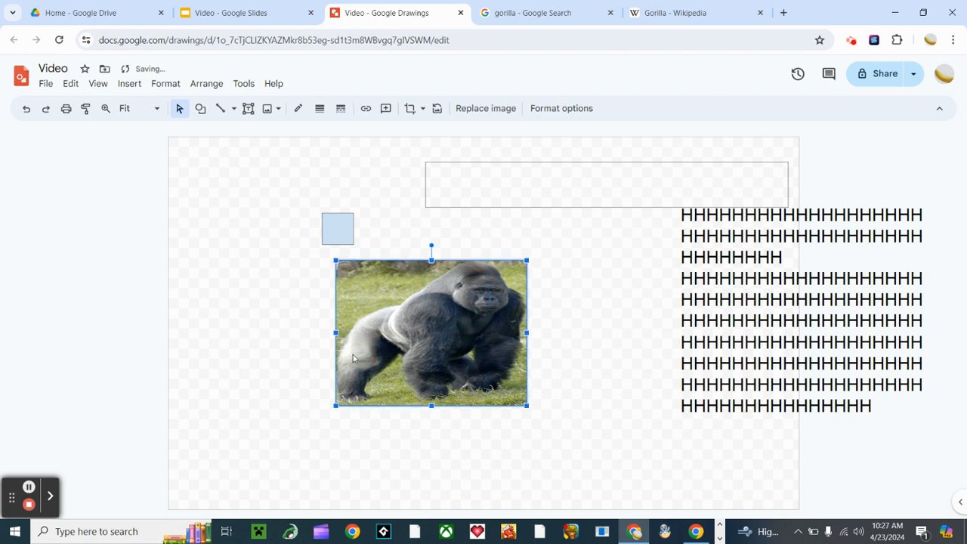
Step: Nudge the gorilla picture three steps left and three steps back right
{"action": "key", "text": "Left"}
{"action": "key", "text": "Left"}
{"action": "key", "text": "Left"}
{"action": "key", "text": "Right"}
{"action": "key", "text": "Right"}
{"action": "key", "text": "Right"}
Step: Stack the two gorilla pictures in the canvas's upper-left corner and nudge the upper one left until it overhangs the canvas edge
{"action": "left_click_drag", "start_coordinate": [369, 377], "coordinate": [203, 239]}
{"action": "left_click_drag", "start_coordinate": [423, 337], "coordinate": [259, 365]}
{"action": "left_click", "coordinate": [288, 240]}
{"action": "key", "text": "Left"}
{"action": "key", "text": "Left"}
{"action": "key", "text": "Left"}
{"action": "key", "text": "Left"}
{"action": "key", "text": "Left"}
{"action": "key", "text": "Left"}
{"action": "key", "text": "Left"}
{"action": "key", "text": "Left"}
{"action": "key", "text": "Left"}
{"action": "key", "text": "Left"}
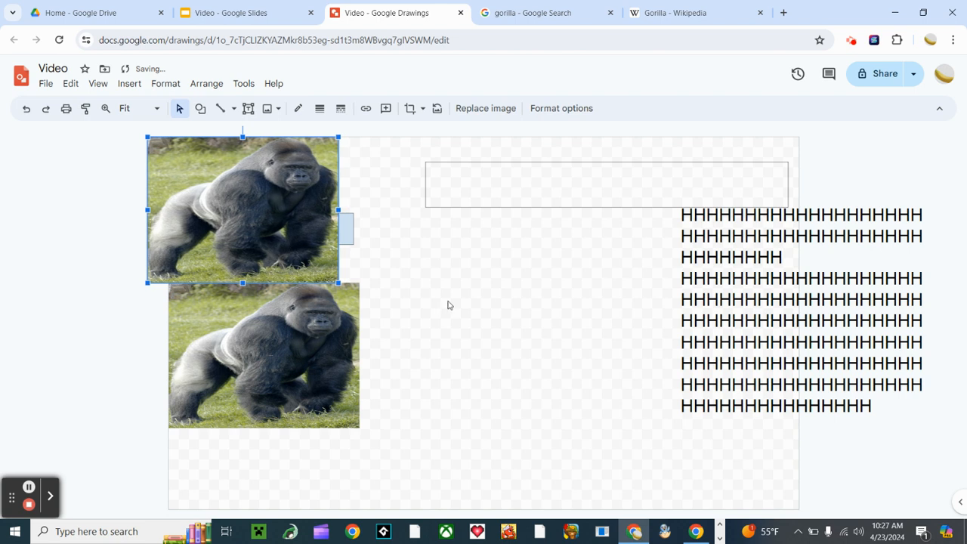
{"action": "left_click", "coordinate": [448, 305]}
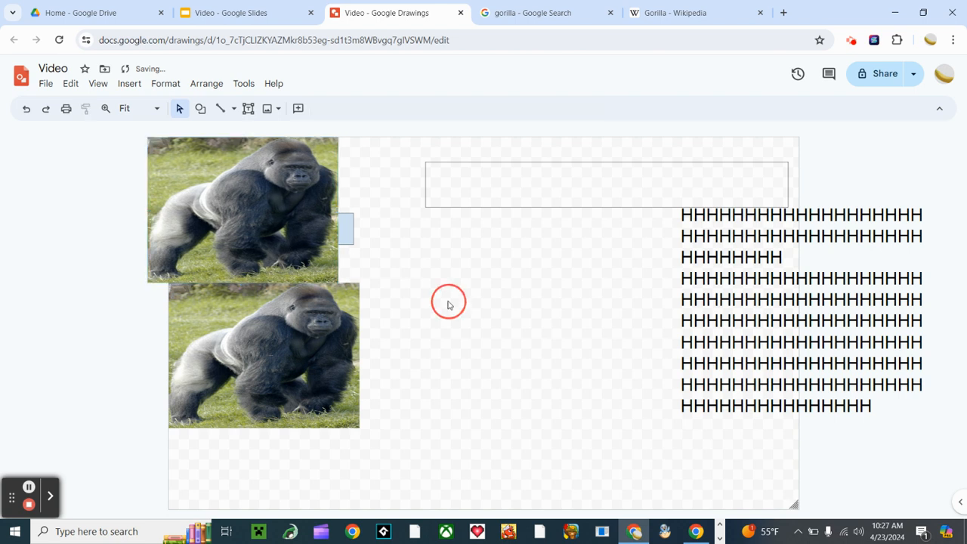
Step: Nudge the lower gorilla picture left in fine steps until it slightly overhangs the canvas's left edge
{"action": "left_click", "coordinate": [338, 318]}
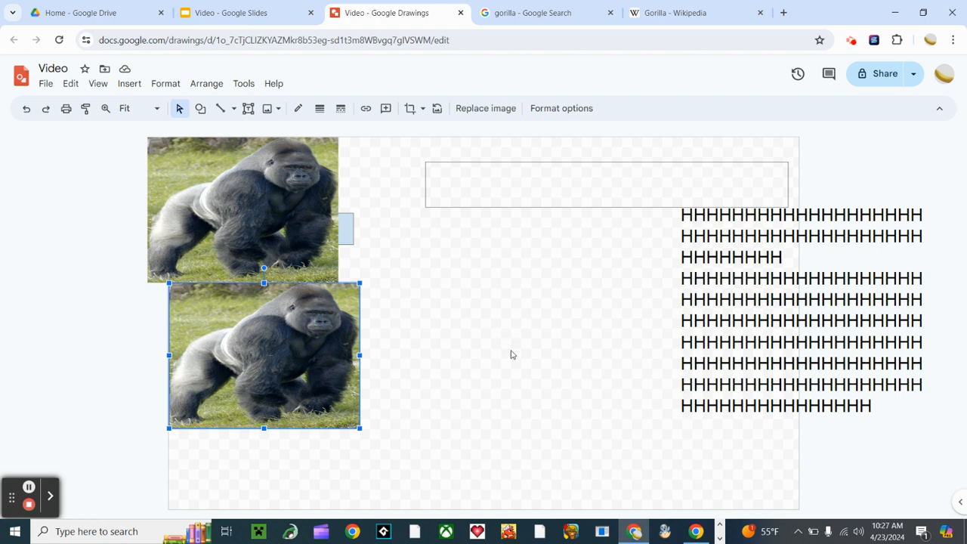
{"action": "key", "text": "Left"}
{"action": "key", "text": "Left"}
{"action": "key", "text": "Left"}
{"action": "key", "text": "Left"}
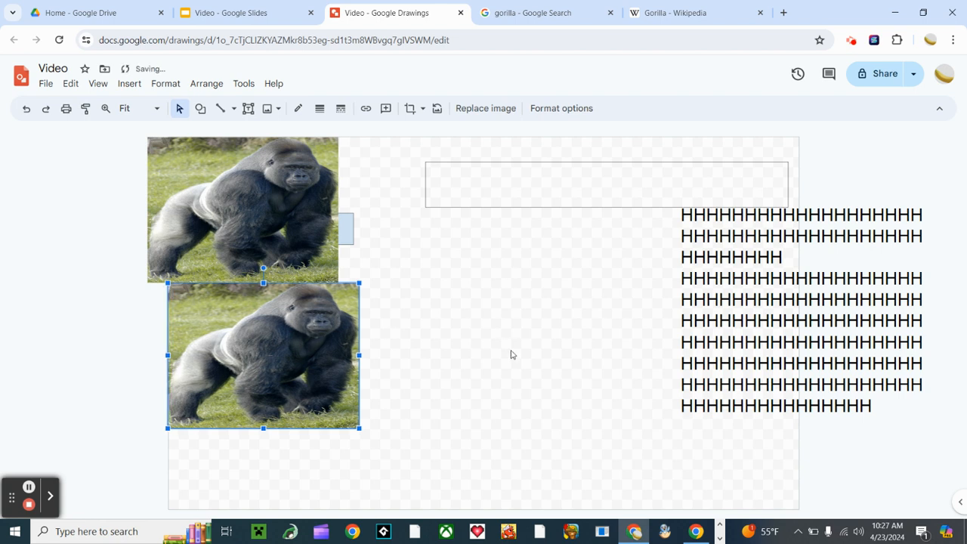
{"action": "key", "text": "Left"}
{"action": "key", "text": "Left"}
{"action": "key", "text": "Left"}
{"action": "key", "text": "Left"}
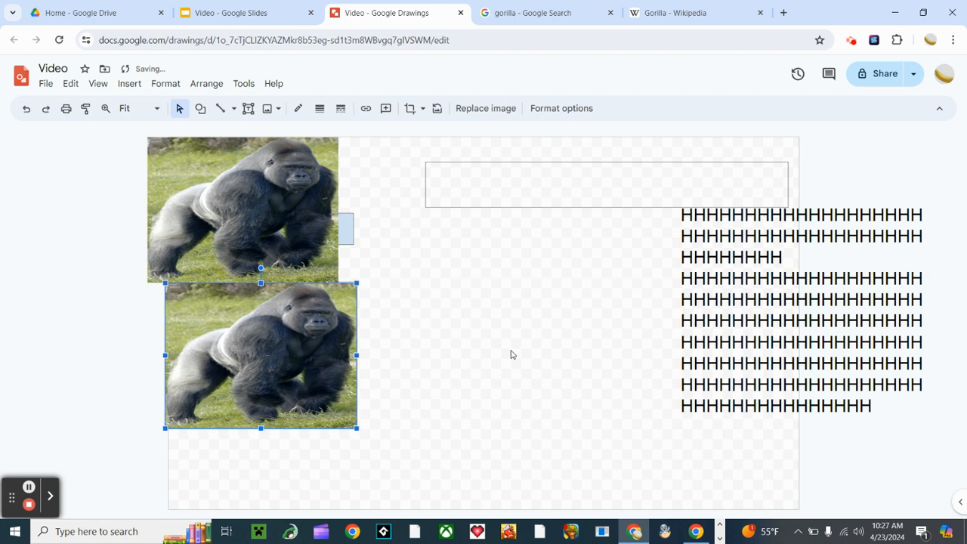
{"action": "key", "text": "Left"}
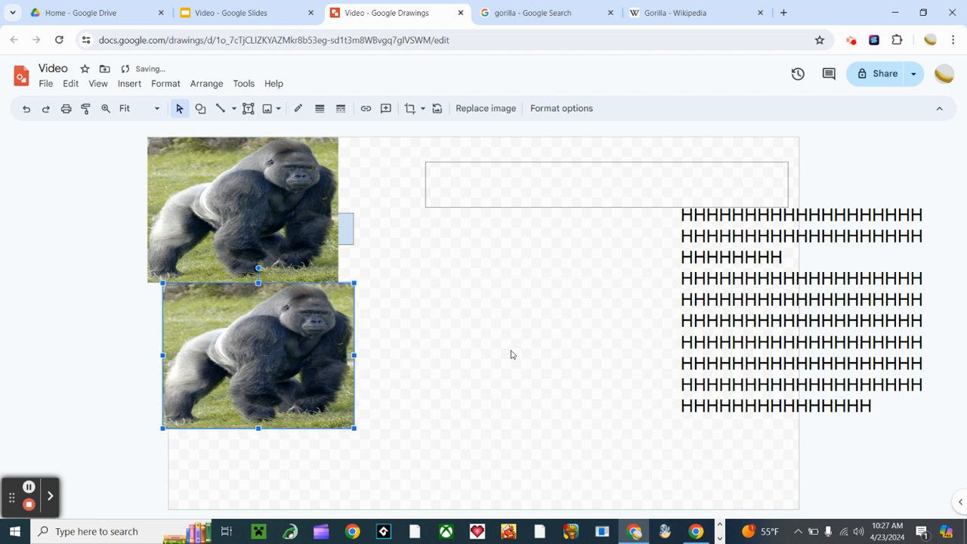
{"action": "key", "text": "Left"}
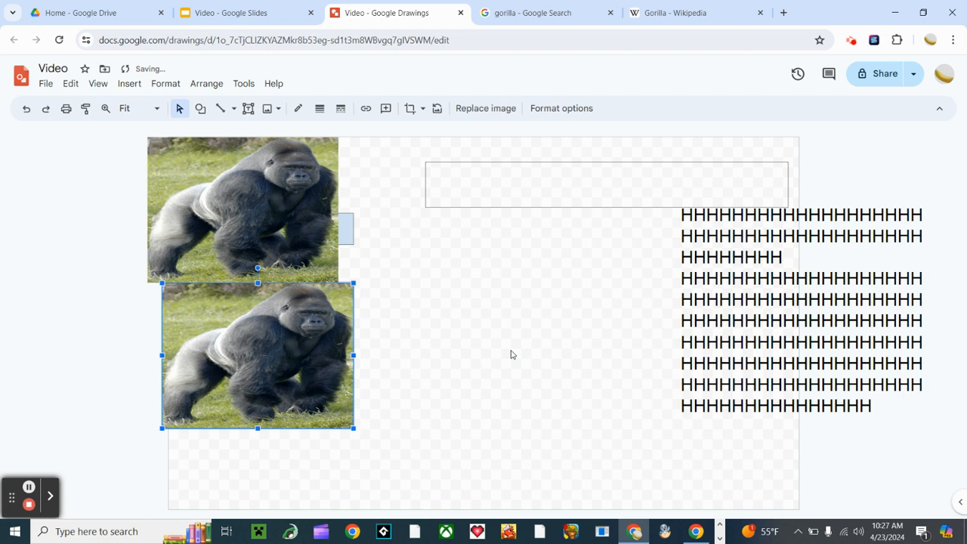
Step: Paste two gorilla copies stacked mid-canvas below the wide rectangle, and delete the old pair together with the small blue square
{"action": "left_click", "coordinate": [323, 260]}
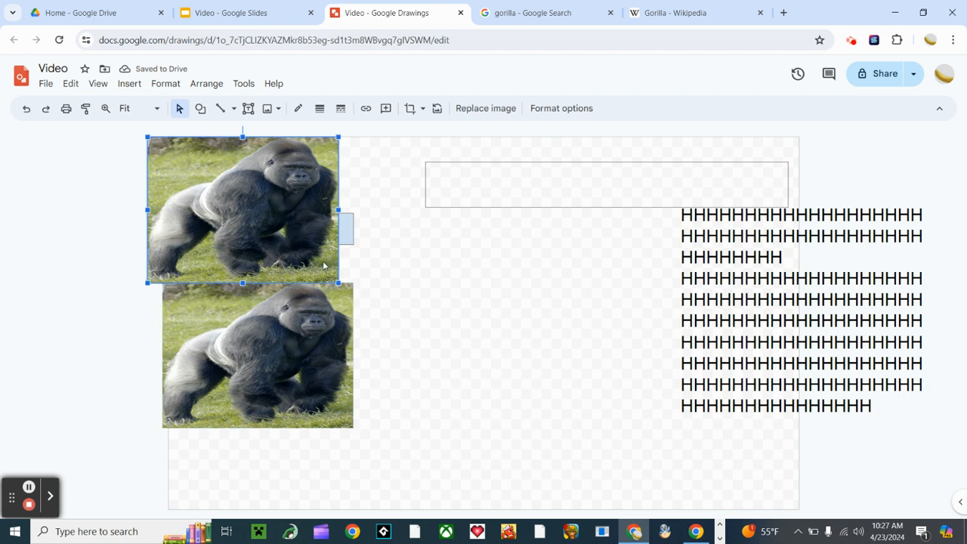
{"action": "key", "text": "ctrl+v"}
{"action": "key", "text": "ctrl+v"}
{"action": "left_click_drag", "start_coordinate": [324, 266], "coordinate": [609, 324]}
{"action": "left_click_drag", "start_coordinate": [533, 276], "coordinate": [526, 290]}
{"action": "left_click_drag", "start_coordinate": [323, 216], "coordinate": [610, 440]}
{"action": "left_click_drag", "start_coordinate": [387, 356], "coordinate": [222, 245]}
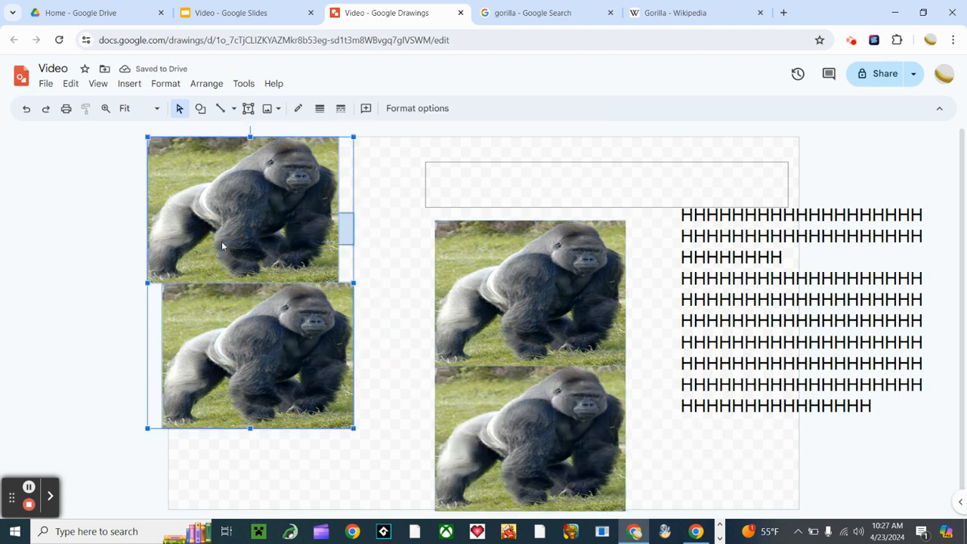
{"action": "key", "text": "Delete"}
Step: Nudge the upper gorilla picture one step left and one step back right
{"action": "left_click", "coordinate": [462, 344]}
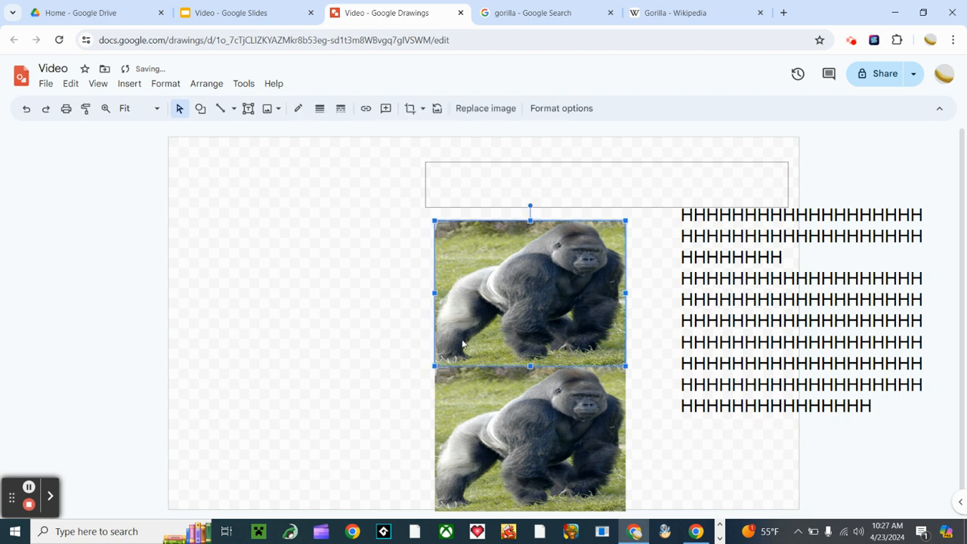
{"action": "key", "text": "Left"}
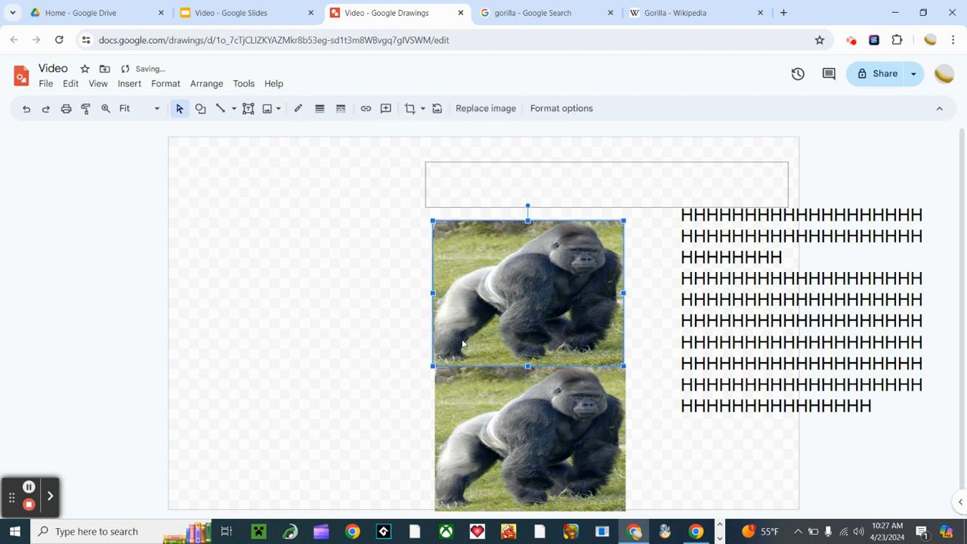
{"action": "left_click", "coordinate": [497, 396]}
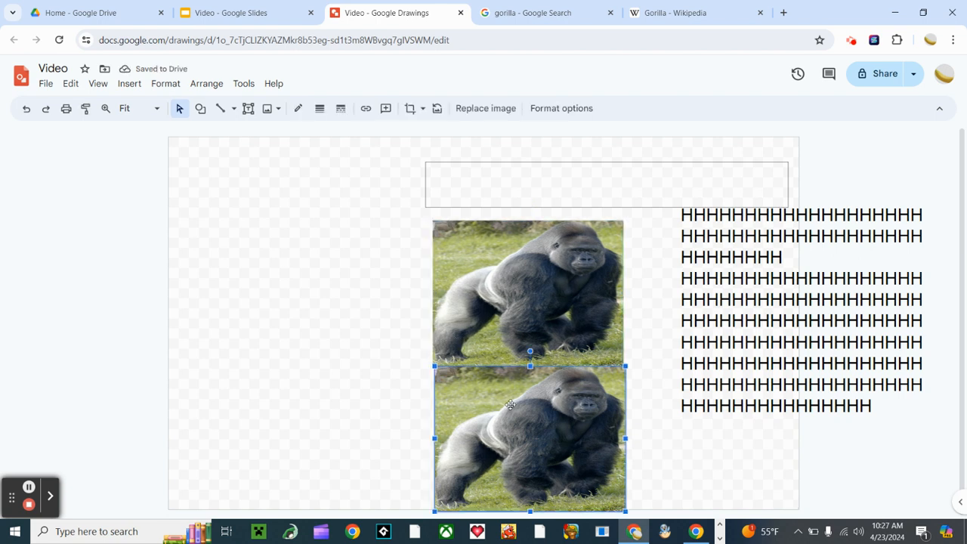
{"action": "left_click", "coordinate": [576, 330]}
{"action": "key", "text": "Right"}
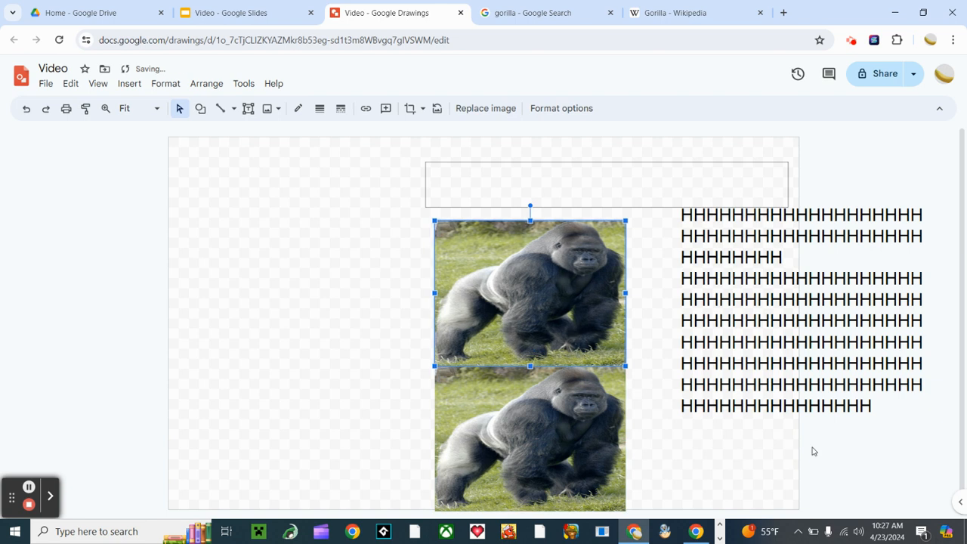
Step: Shrink the canvas from its lower-right corner and move the upper gorilla picture close to the canvas's top edge, clear of the rectangle's start
{"action": "left_click", "coordinate": [796, 506]}
{"action": "left_click_drag", "start_coordinate": [796, 509], "coordinate": [614, 337]}
{"action": "left_click_drag", "start_coordinate": [734, 404], "coordinate": [431, 263]}
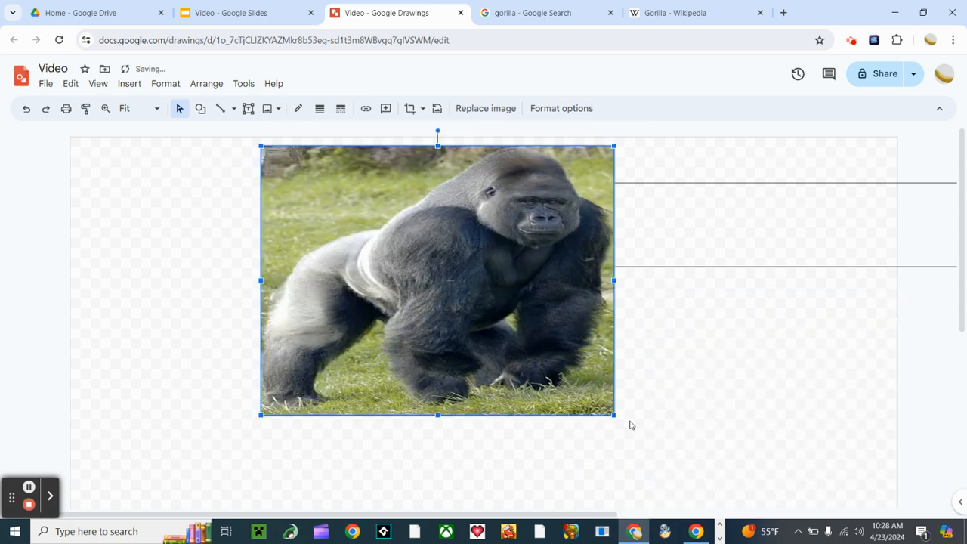
Step: Scale the gorilla picture down to just over half its size and place a duplicate directly beneath it
{"action": "left_click_drag", "start_coordinate": [614, 415], "coordinate": [464, 299]}
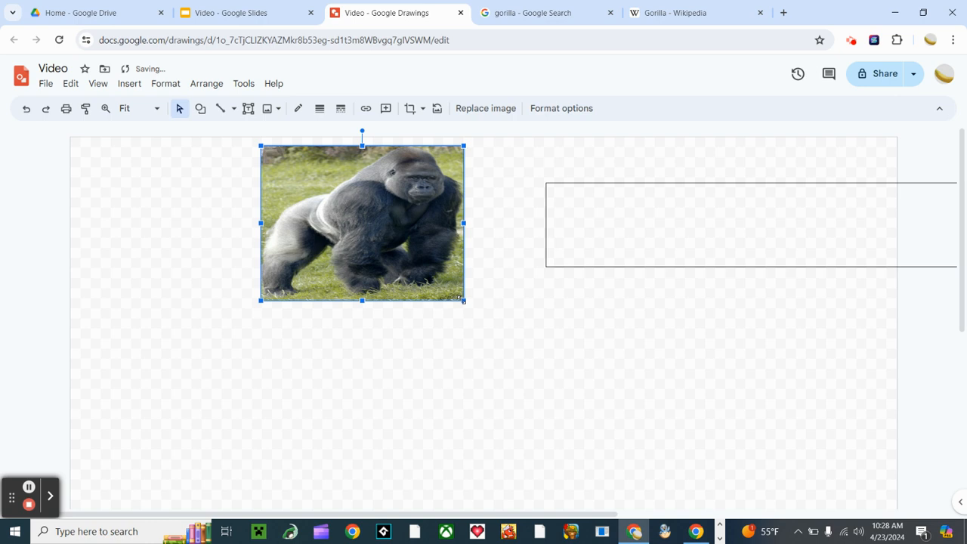
{"action": "key", "text": "ctrl+d"}
{"action": "left_click_drag", "start_coordinate": [432, 288], "coordinate": [426, 434]}
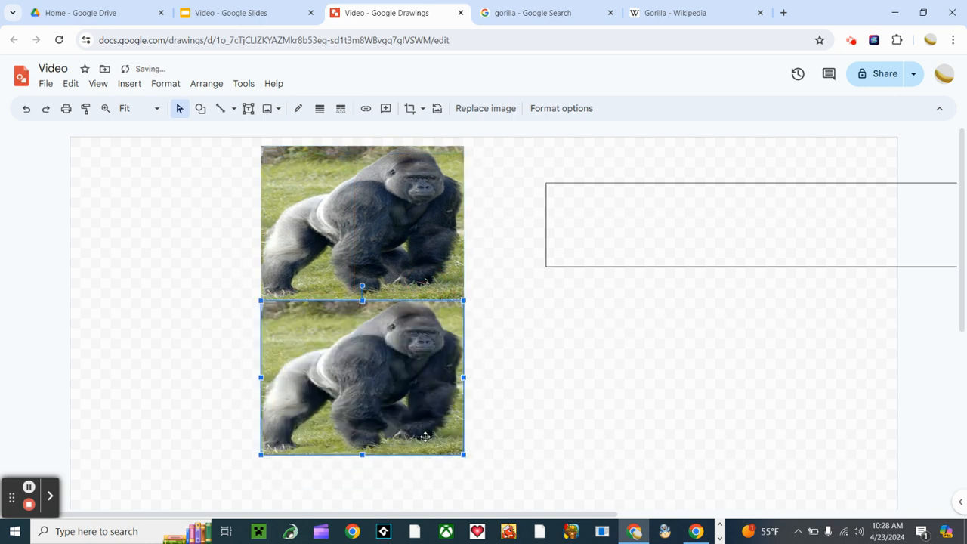
Step: Nudge the upper gorilla picture three steps left and clear the selection
{"action": "left_click", "coordinate": [417, 291]}
{"action": "key", "text": "Left"}
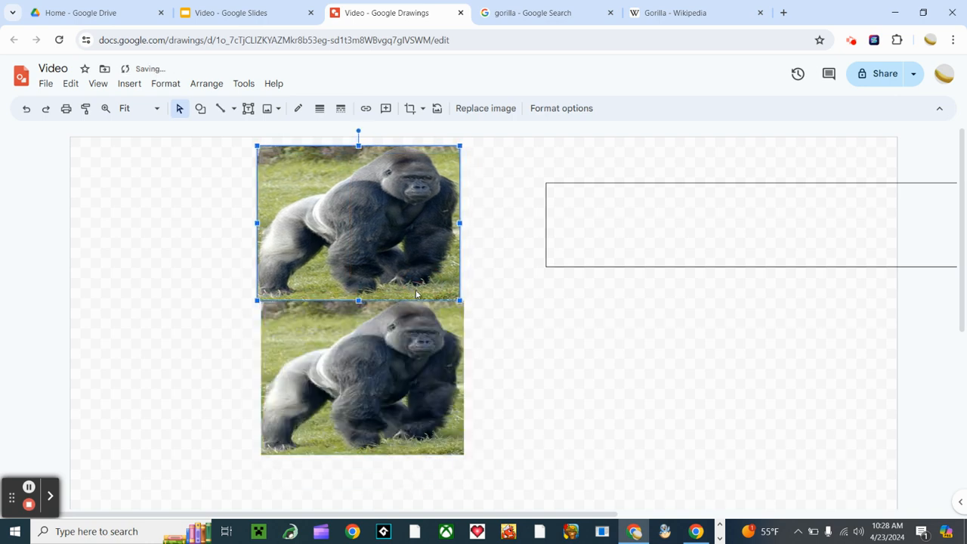
{"action": "key", "text": "Left"}
{"action": "key", "text": "Left"}
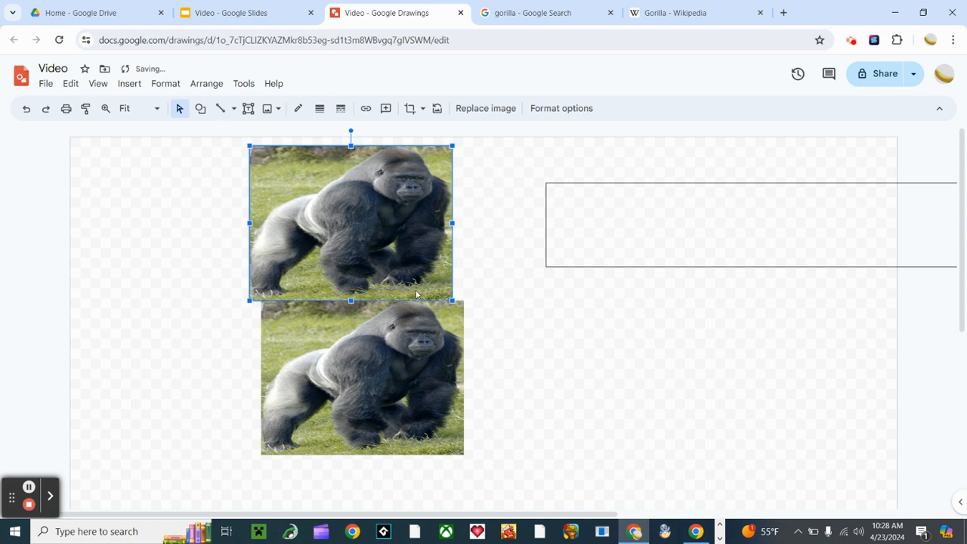
{"action": "left_click", "coordinate": [421, 343]}
{"action": "left_click", "coordinate": [502, 353]}
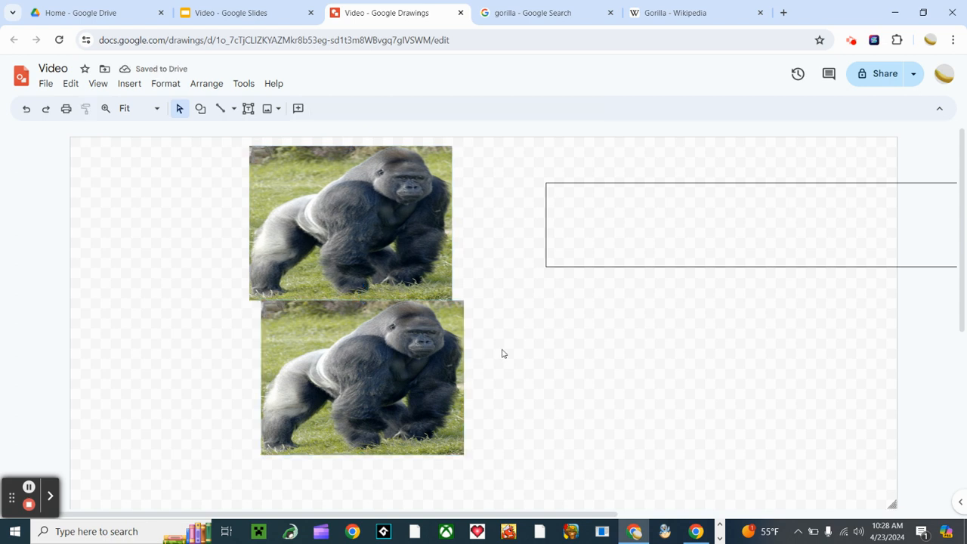
Step: Nudge the lower gorilla picture left in fine steps until its sides line up with the upper picture
{"action": "left_click", "coordinate": [340, 321]}
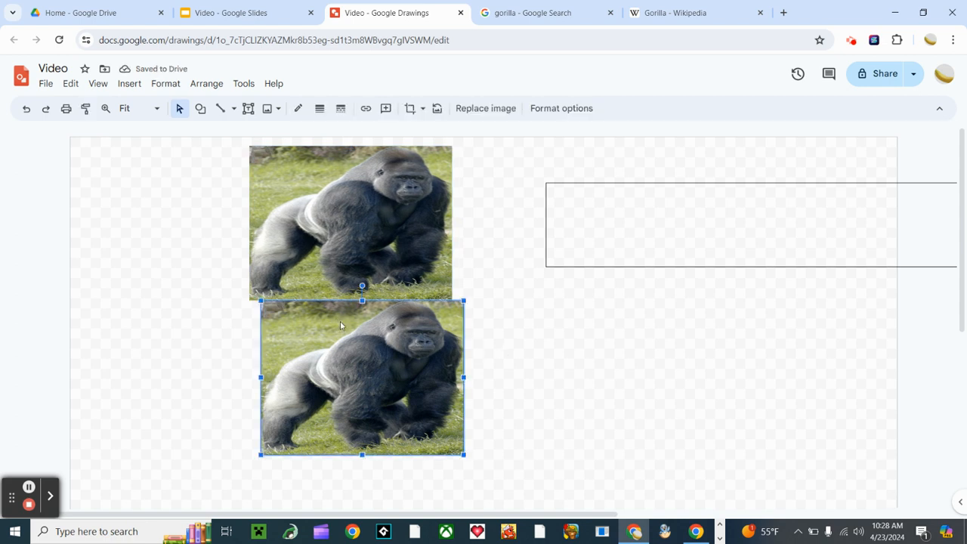
{"action": "key", "text": "Left"}
{"action": "key", "text": "Left"}
{"action": "key", "text": "Left"}
{"action": "key", "text": "Left"}
{"action": "key", "text": "Left"}
{"action": "key", "text": "Left"}
{"action": "key", "text": "Left"}
{"action": "key", "text": "Left"}
{"action": "key", "text": "Left"}
{"action": "key", "text": "Left"}
{"action": "key", "text": "Left"}
{"action": "key", "text": "Left"}
{"action": "key", "text": "Left"}
{"action": "key", "text": "Left"}
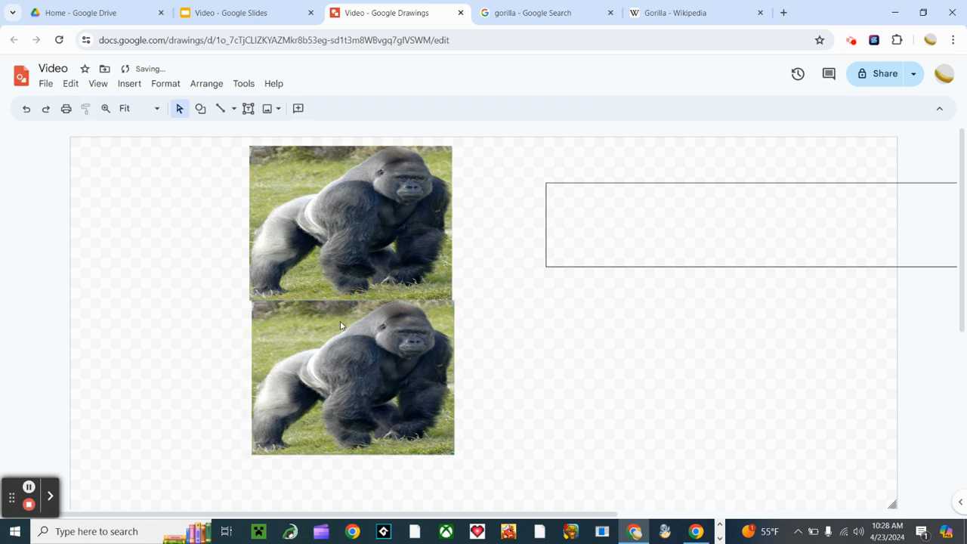
{"action": "key", "text": "Left"}
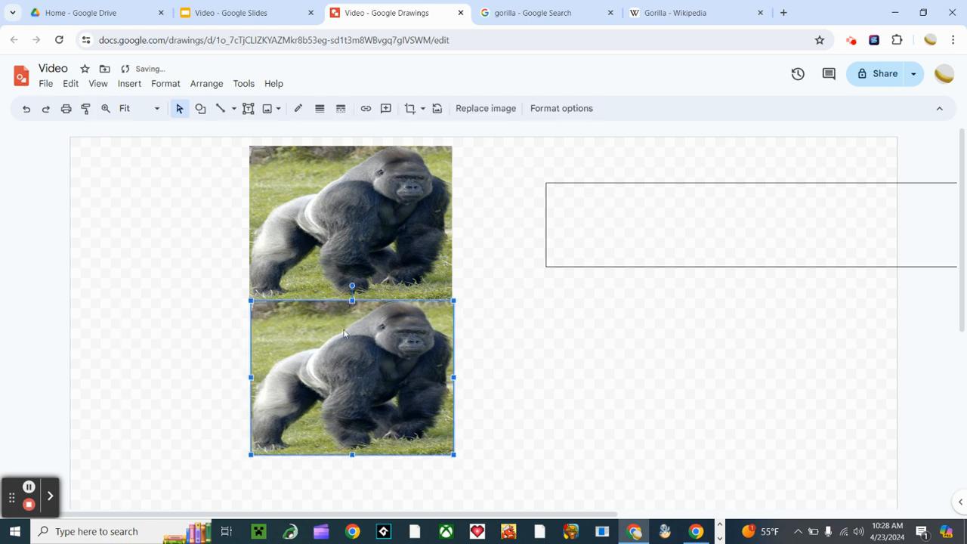
{"action": "key", "text": "Left"}
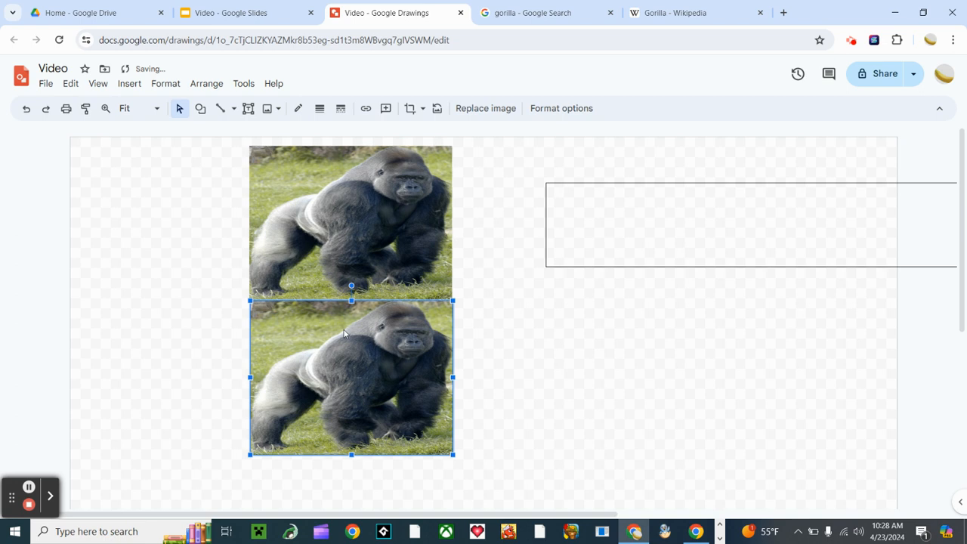
{"action": "key", "text": "Escape"}
{"action": "left_click", "coordinate": [343, 332]}
{"action": "key", "text": "Left"}
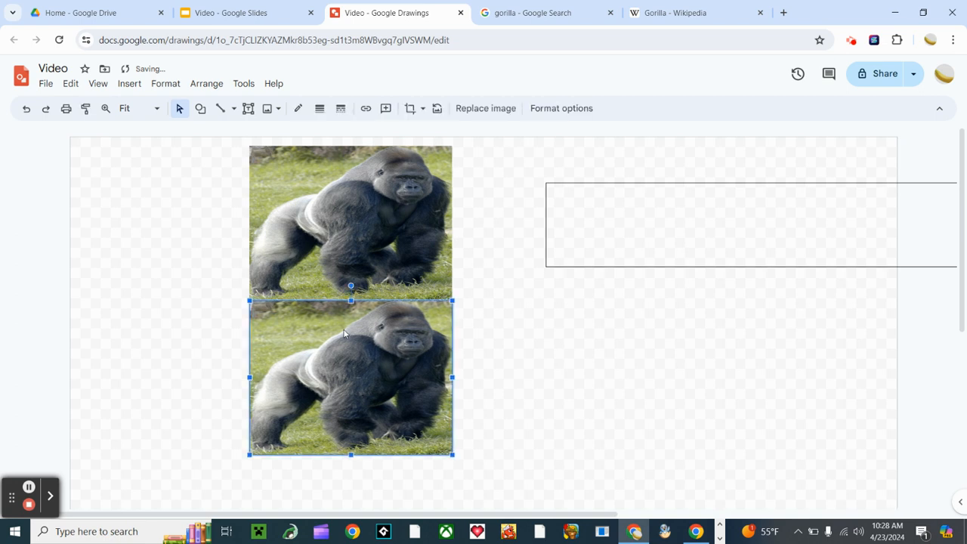
{"action": "key", "text": "Escape"}
{"action": "left_click", "coordinate": [344, 332]}
{"action": "key", "text": "Left"}
{"action": "key", "text": "Escape"}
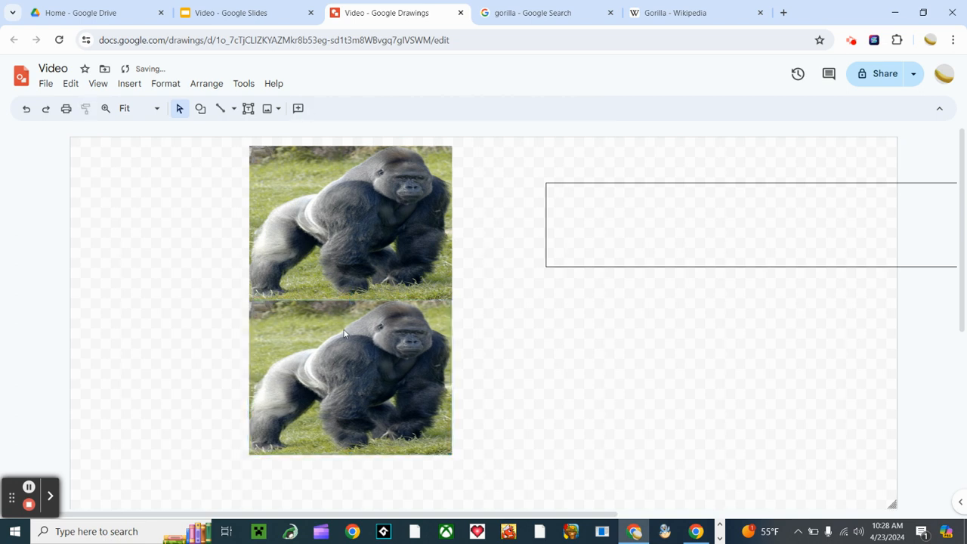
Step: Nudge the lower gorilla picture right in fine steps, out of line with the upper picture
{"action": "left_click", "coordinate": [344, 333]}
{"action": "key", "text": "Right"}
{"action": "key", "text": "Escape"}
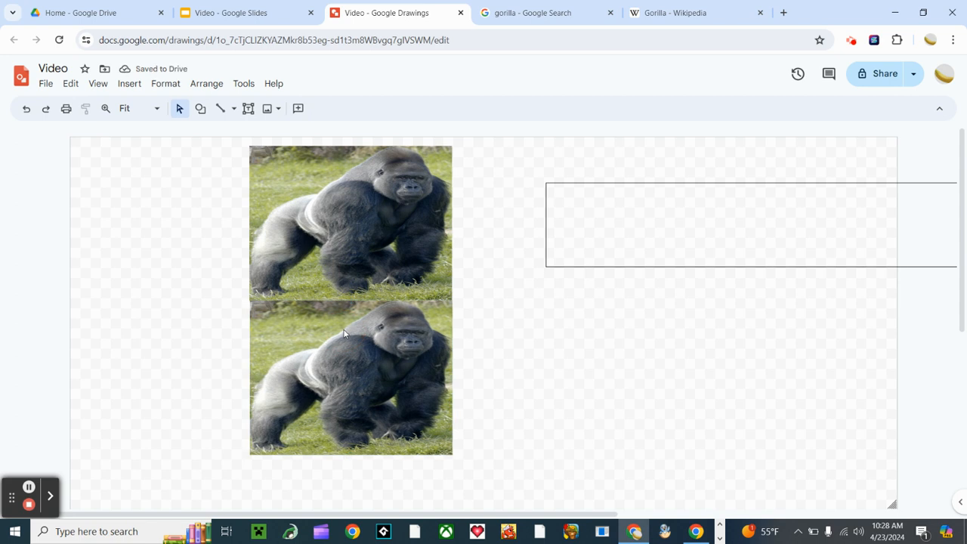
{"action": "left_click", "coordinate": [343, 332]}
{"action": "key", "text": "Right"}
{"action": "key", "text": "Right"}
{"action": "key", "text": "Right"}
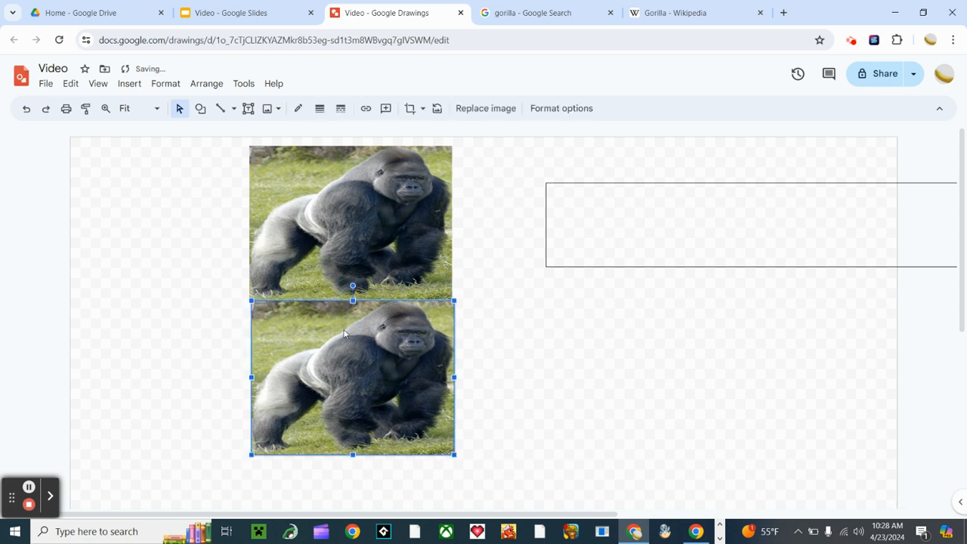
{"action": "key", "text": "Right"}
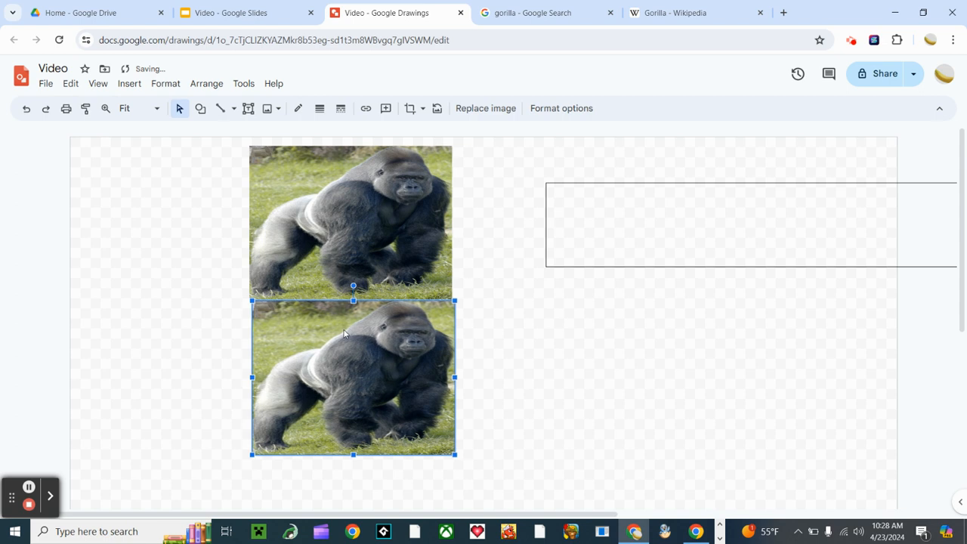
{"action": "key", "text": "Right"}
{"action": "key", "text": "Right"}
{"action": "key", "text": "Right"}
{"action": "key", "text": "Right"}
{"action": "key", "text": "Right"}
{"action": "key", "text": "Right"}
Step: Nudge the lower gorilla picture left past the upper picture's left side and back to slightly right of it
{"action": "key", "text": "Left"}
{"action": "key", "text": "Left"}
{"action": "key", "text": "Left"}
{"action": "key", "text": "Left"}
{"action": "key", "text": "Left"}
{"action": "key", "text": "Left"}
{"action": "key", "text": "Left"}
{"action": "key", "text": "Left"}
{"action": "key", "text": "Left"}
{"action": "key", "text": "Left"}
{"action": "key", "text": "Left"}
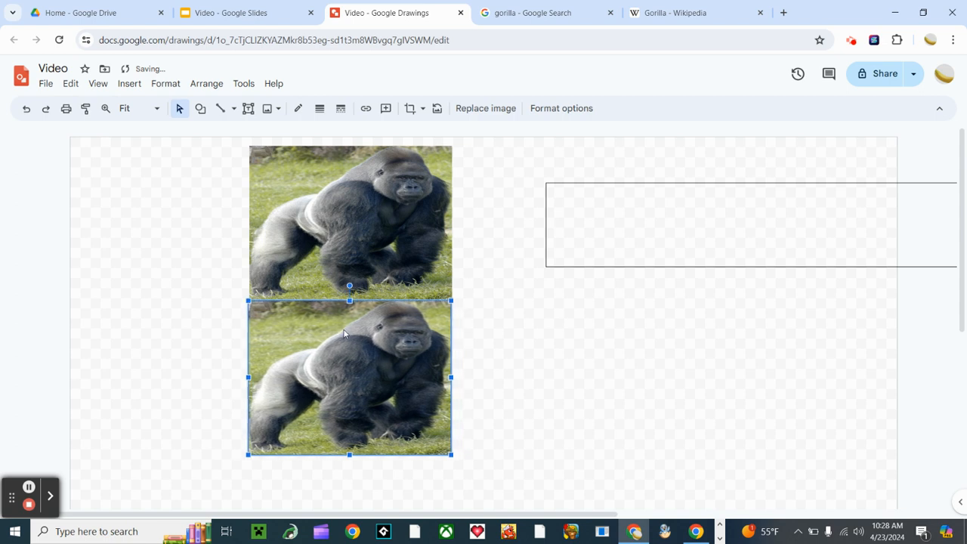
{"action": "key", "text": "Right"}
{"action": "key", "text": "Right"}
{"action": "key", "text": "Right"}
{"action": "key", "text": "Right"}
{"action": "key", "text": "Right"}
{"action": "key", "text": "Left"}
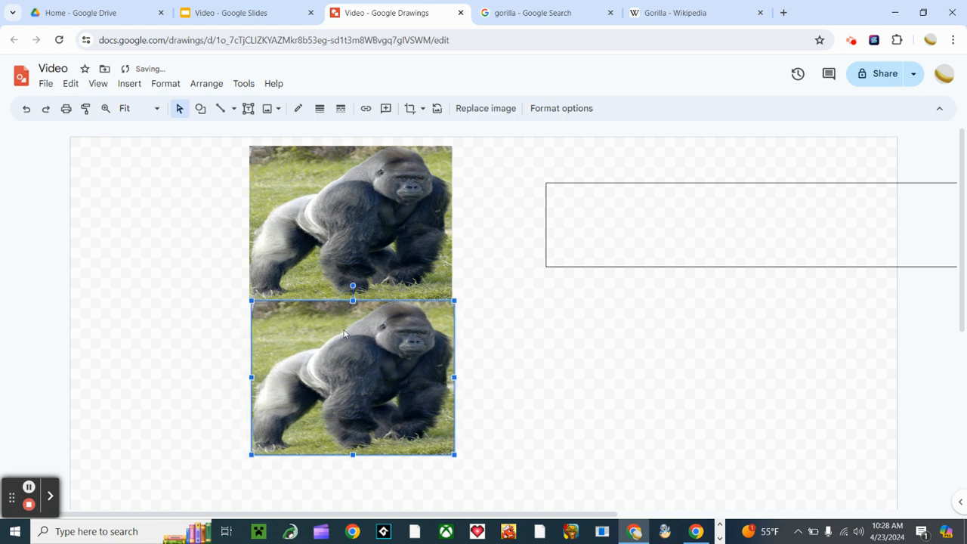
{"action": "key", "text": "Escape"}
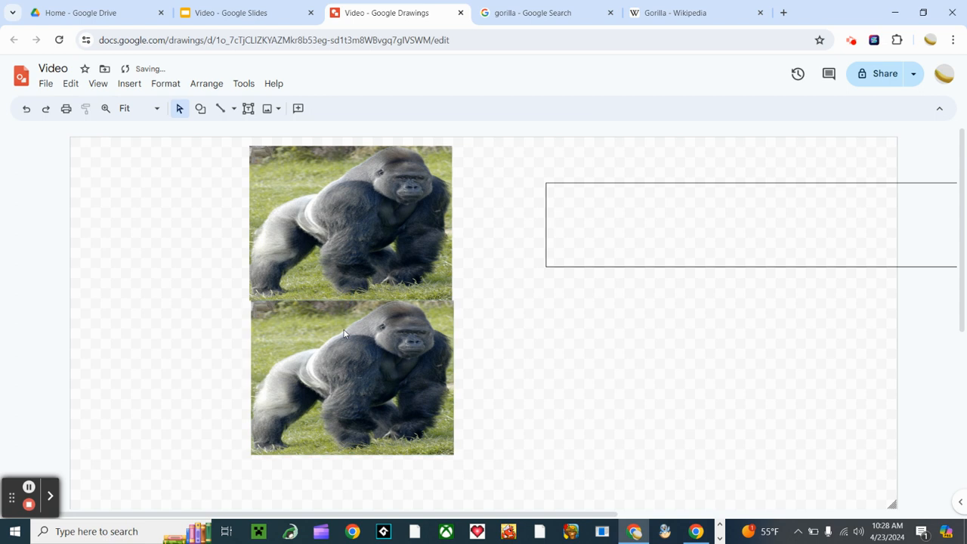
Step: Move the lower gorilla picture slightly left until it sits flush beneath the upper one
{"action": "left_click", "coordinate": [344, 333]}
{"action": "key", "text": "Left"}
{"action": "key", "text": "Left"}
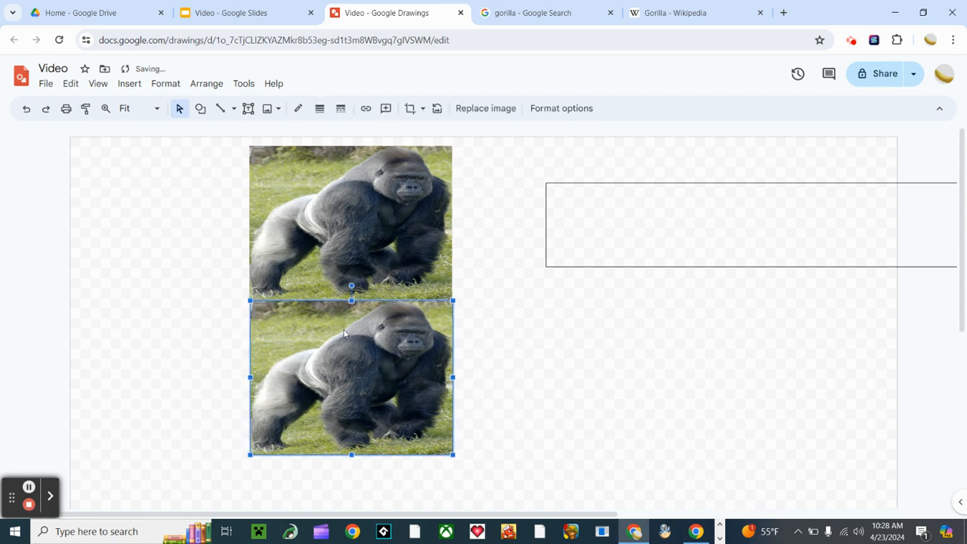
{"action": "left_click_drag", "start_coordinate": [429, 330], "coordinate": [424, 329]}
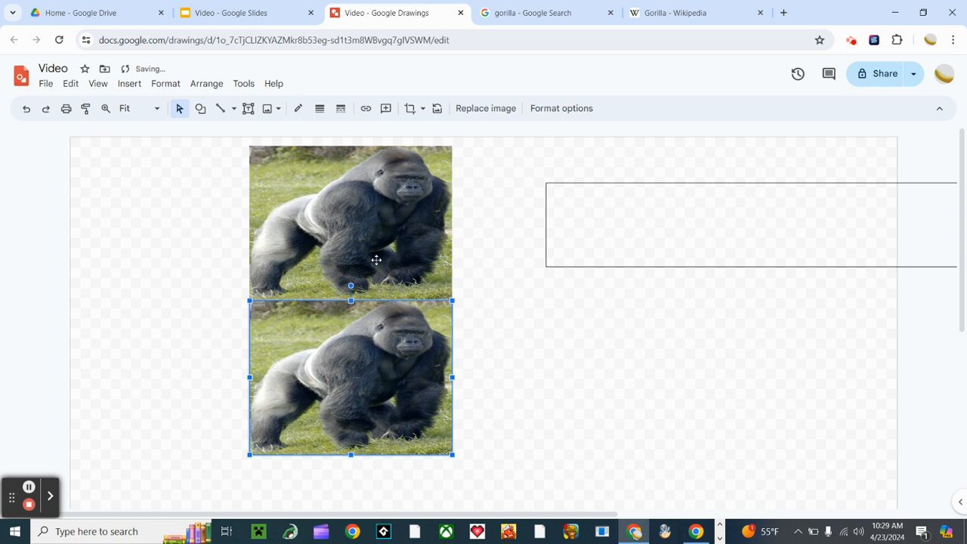
Step: Nudge the upper gorilla picture six steps right of the lower one and select the lower picture
{"action": "left_click", "coordinate": [376, 260]}
{"action": "key", "text": "Right"}
{"action": "key", "text": "Right"}
{"action": "key", "text": "Right"}
{"action": "key", "text": "Right"}
{"action": "key", "text": "Right"}
{"action": "key", "text": "Right"}
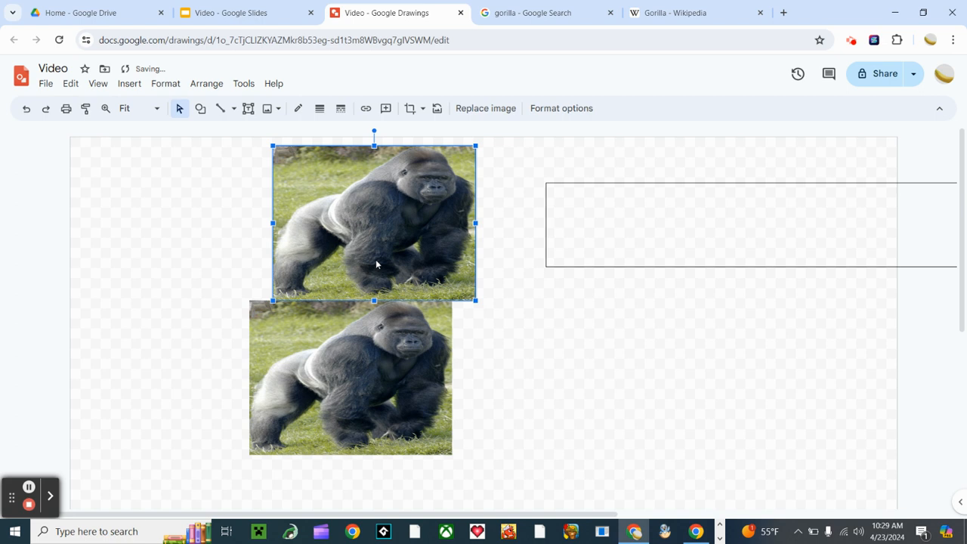
{"action": "right_click", "coordinate": [390, 288]}
{"action": "left_click", "coordinate": [338, 328]}
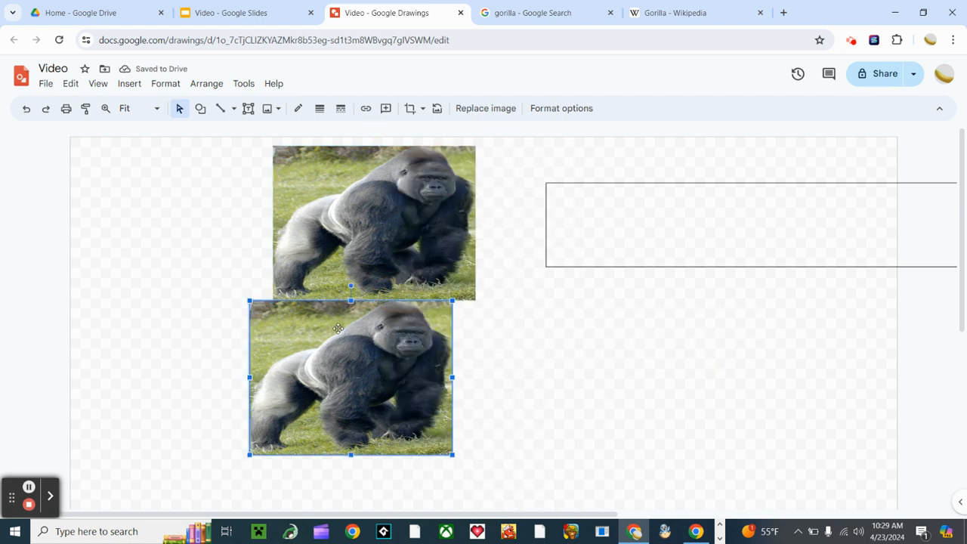
Step: Nudge the lower gorilla picture right in fine steps until its sides line up with the upper picture, and deselect it
{"action": "key", "text": "shift+Right"}
{"action": "key", "text": "shift+Right"}
{"action": "key", "text": "shift+Right"}
{"action": "key", "text": "shift+Right"}
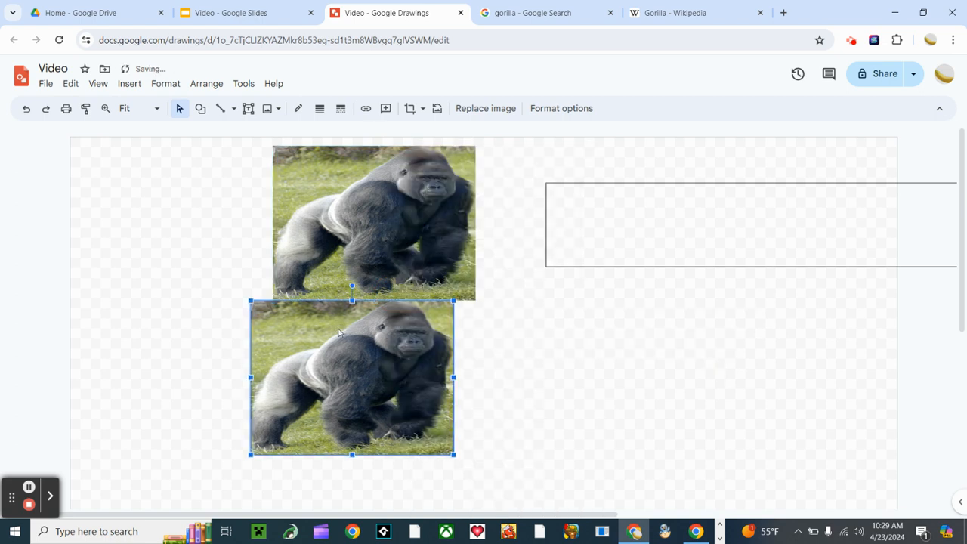
{"action": "key", "text": "shift+Right"}
{"action": "key", "text": "shift+Right"}
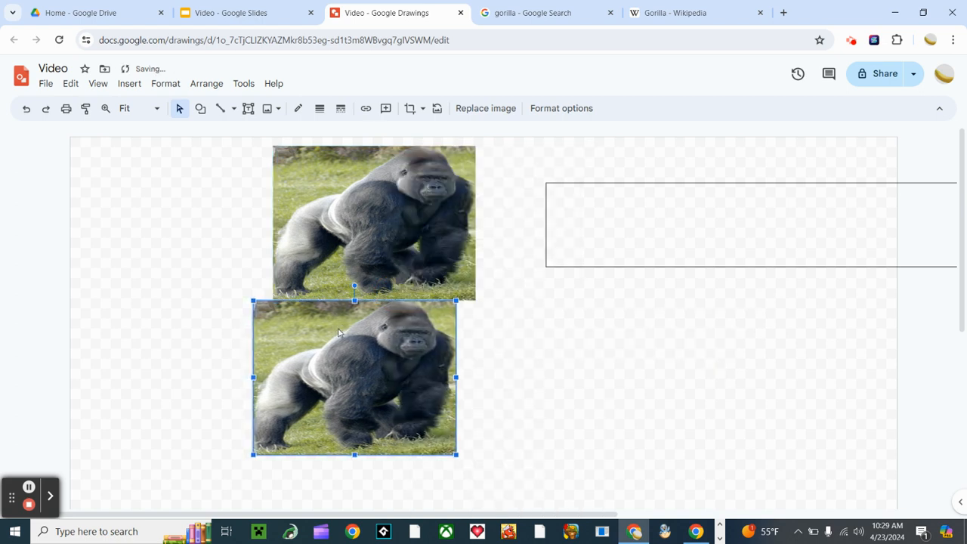
{"action": "key", "text": "shift+Right"}
{"action": "key", "text": "shift+Right"}
{"action": "key", "text": "shift+Right"}
{"action": "key", "text": "shift+Right"}
{"action": "key", "text": "shift+Right"}
{"action": "key", "text": "shift+Right"}
{"action": "key", "text": "shift+Right"}
{"action": "key", "text": "shift+Right"}
{"action": "key", "text": "shift+Right"}
{"action": "key", "text": "shift+Right"}
{"action": "key", "text": "shift+Right"}
{"action": "key", "text": "shift+Right"}
{"action": "key", "text": "shift+Right"}
{"action": "key", "text": "shift+Right"}
{"action": "key", "text": "shift+Right"}
{"action": "key", "text": "shift+Right"}
{"action": "key", "text": "shift+Right"}
{"action": "key", "text": "shift+Right"}
{"action": "key", "text": "shift+Right"}
{"action": "key", "text": "shift+Right"}
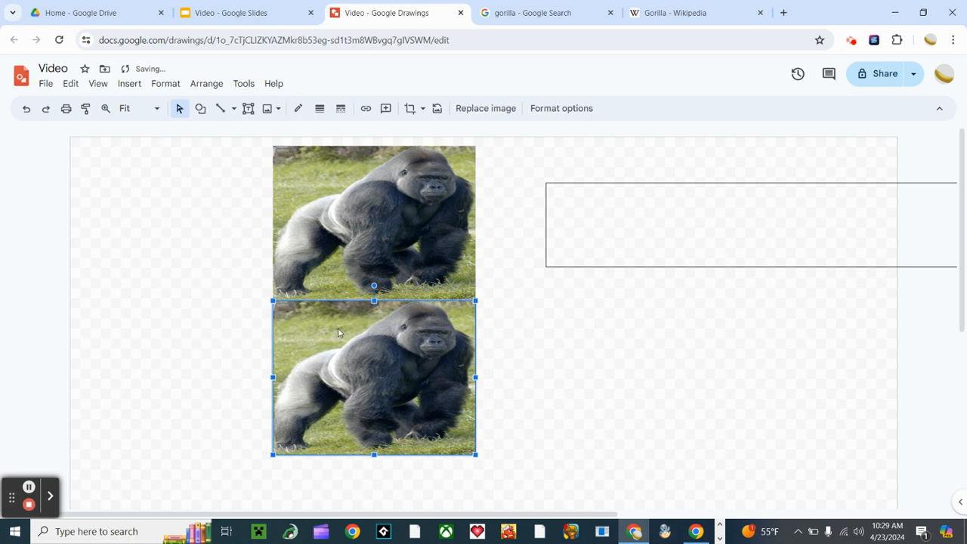
{"action": "key", "text": "Escape"}
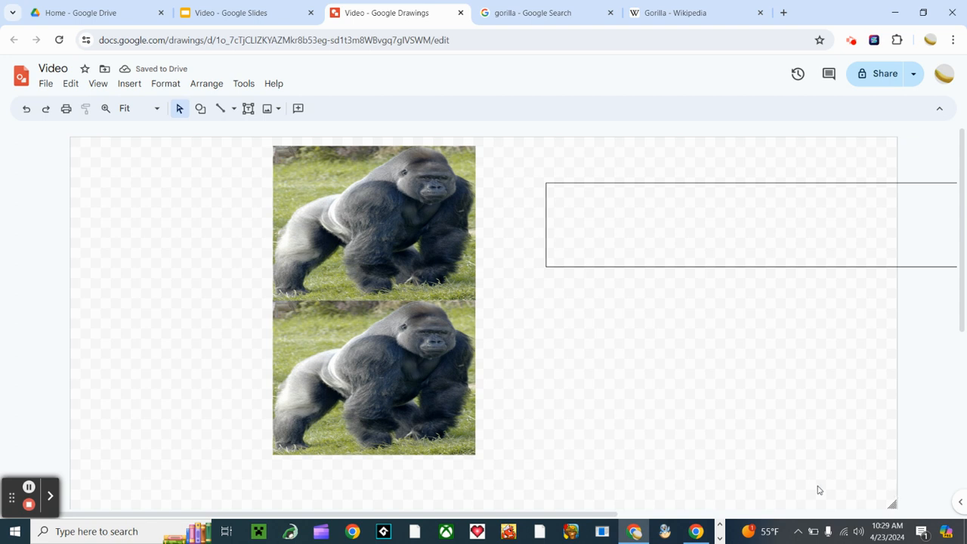
Step: Undo the recent picture edits step by step, back to the two stacked gorilla pictures beneath the empty rectangle and beside the H text
{"action": "key", "text": "ctrl+z"}
{"action": "key", "text": "ctrl+z"}
{"action": "key", "text": "ctrl+z"}
{"action": "key", "text": "ctrl+z"}
{"action": "key", "text": "ctrl+z"}
{"action": "key", "text": "ctrl+z"}
{"action": "key", "text": "ctrl+z"}
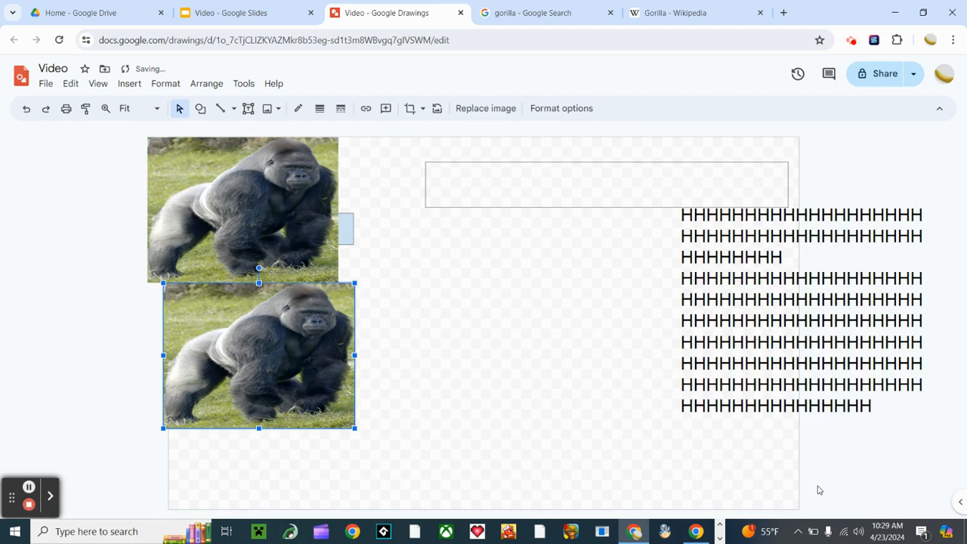
{"action": "key", "text": "ctrl+z"}
{"action": "key", "text": "ctrl+z"}
{"action": "key", "text": "ctrl+z"}
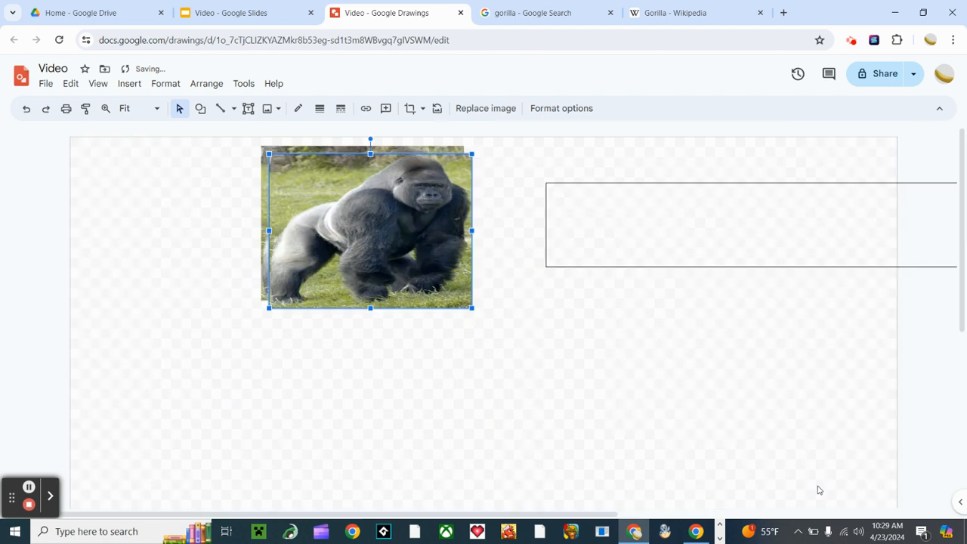
{"action": "key", "text": "ctrl+z"}
{"action": "key", "text": "ctrl+z"}
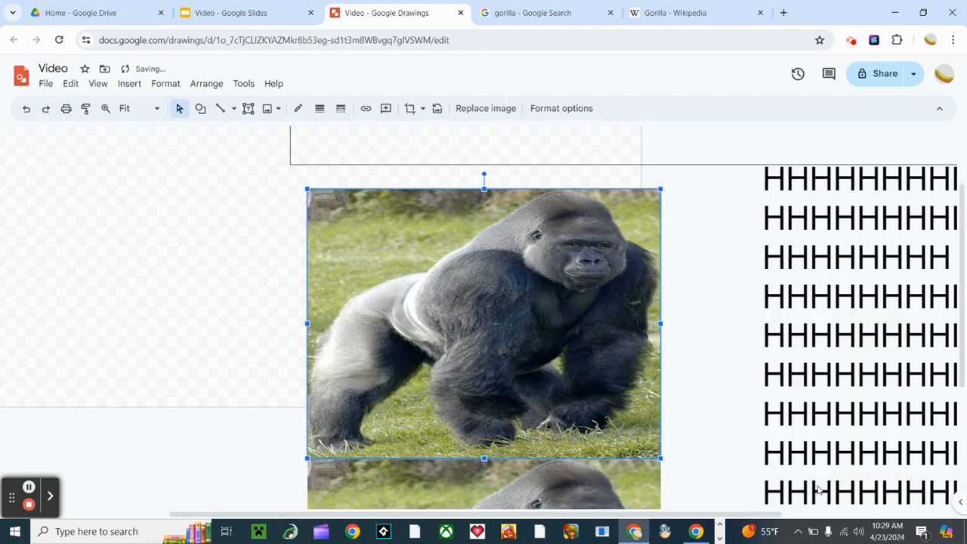
{"action": "key", "text": "ctrl+z"}
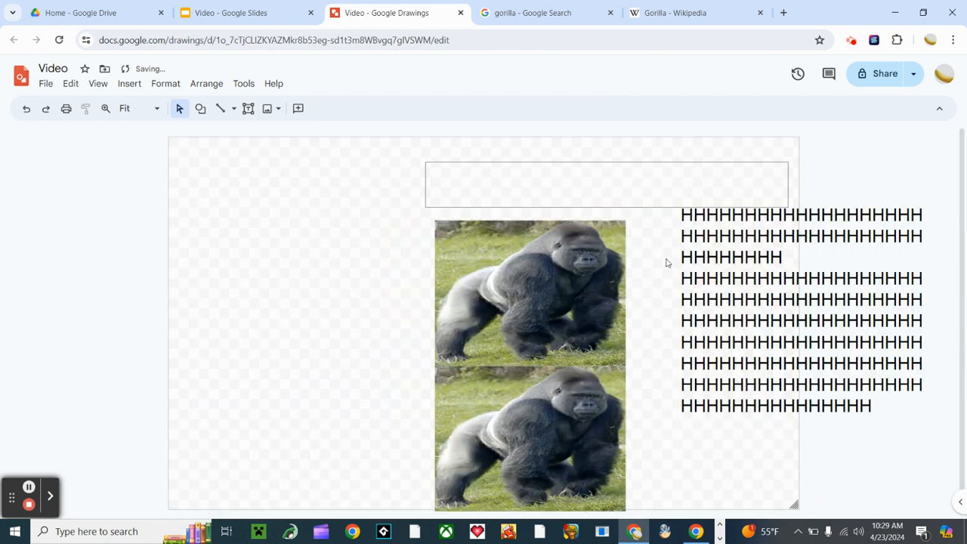